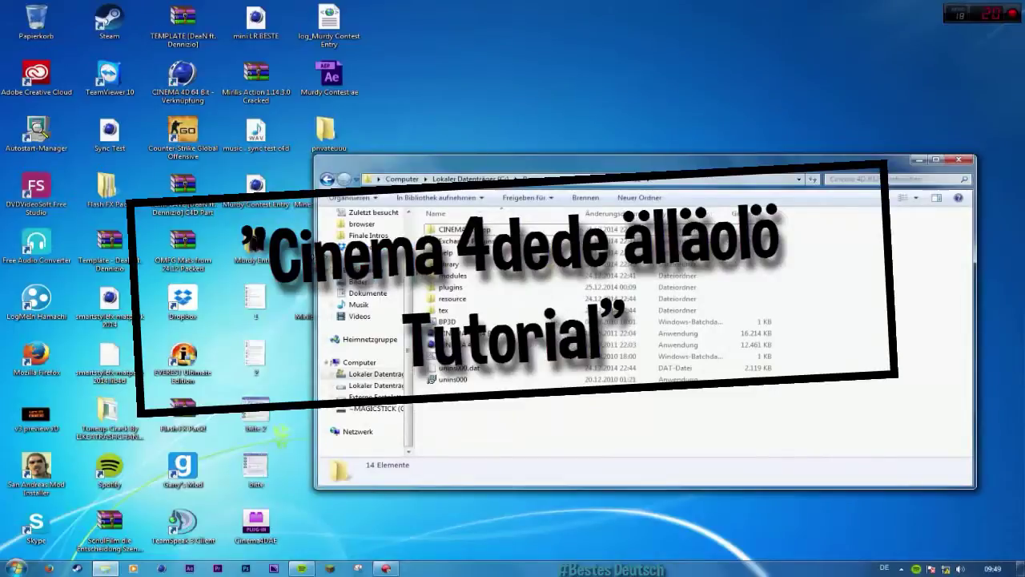
pyautogui.scroll(2, 364, 320)
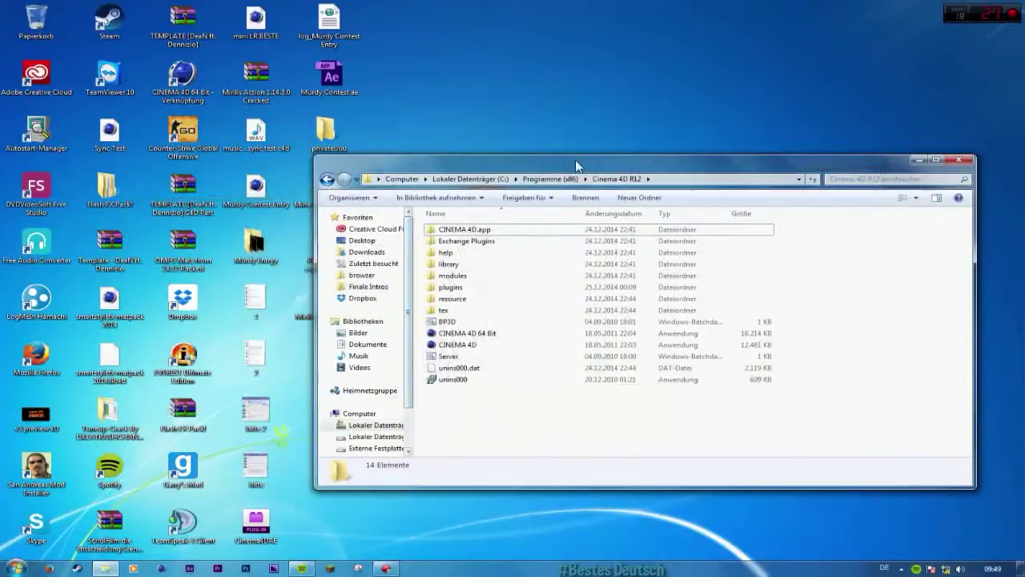
pyautogui.moveTo(588, 164); pyautogui.dragTo(564, 168)
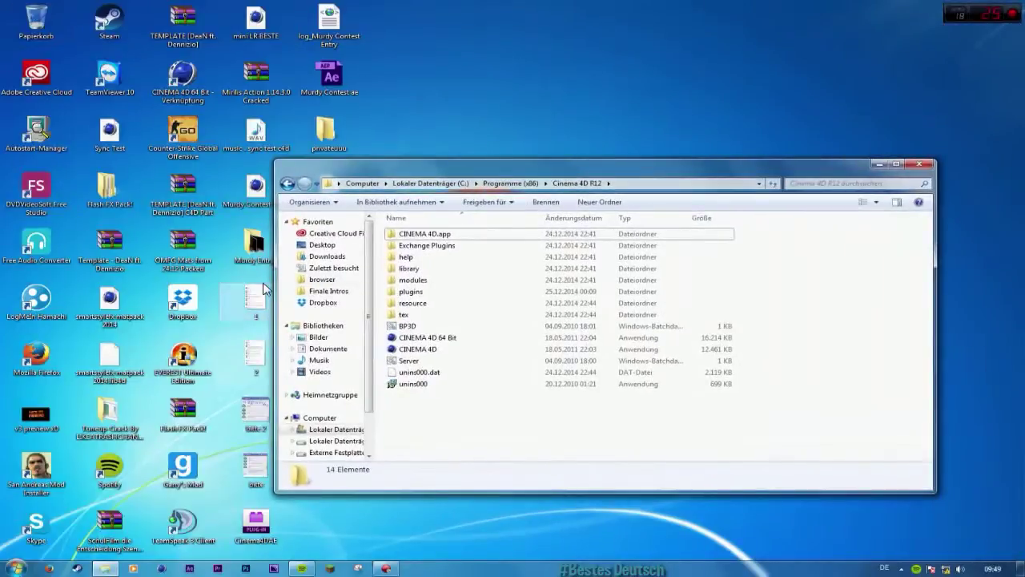
pyautogui.moveTo(281, 284); pyautogui.dragTo(408, 284)
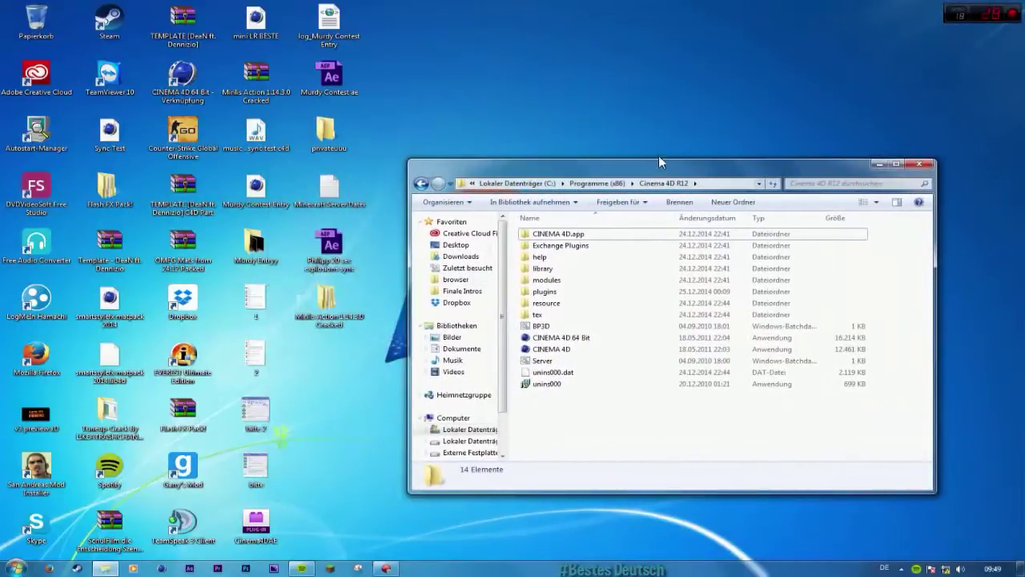
pyautogui.moveTo(645, 175); pyautogui.dragTo(738, 169)
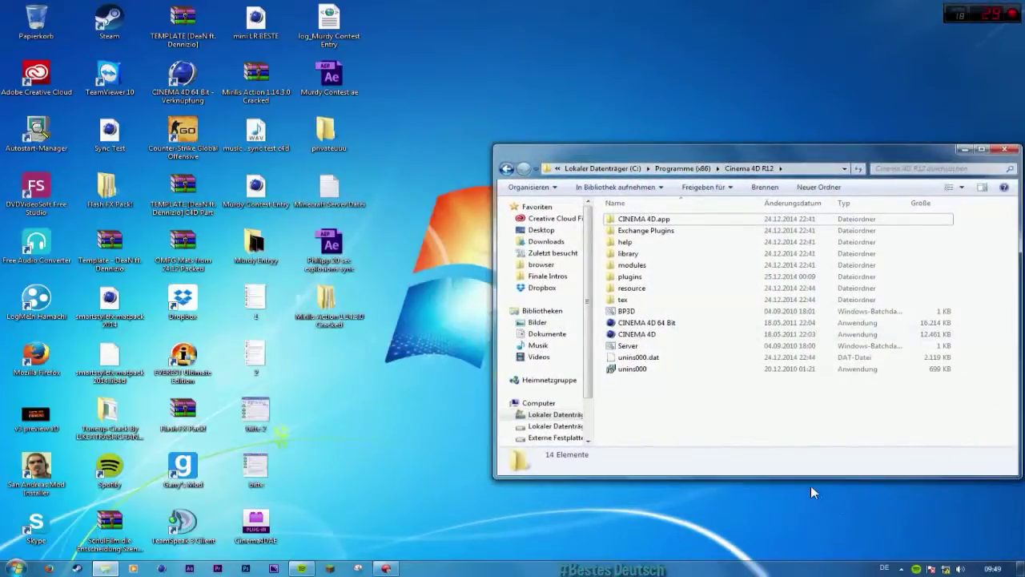
pyautogui.moveTo(802, 478); pyautogui.dragTo(784, 512)
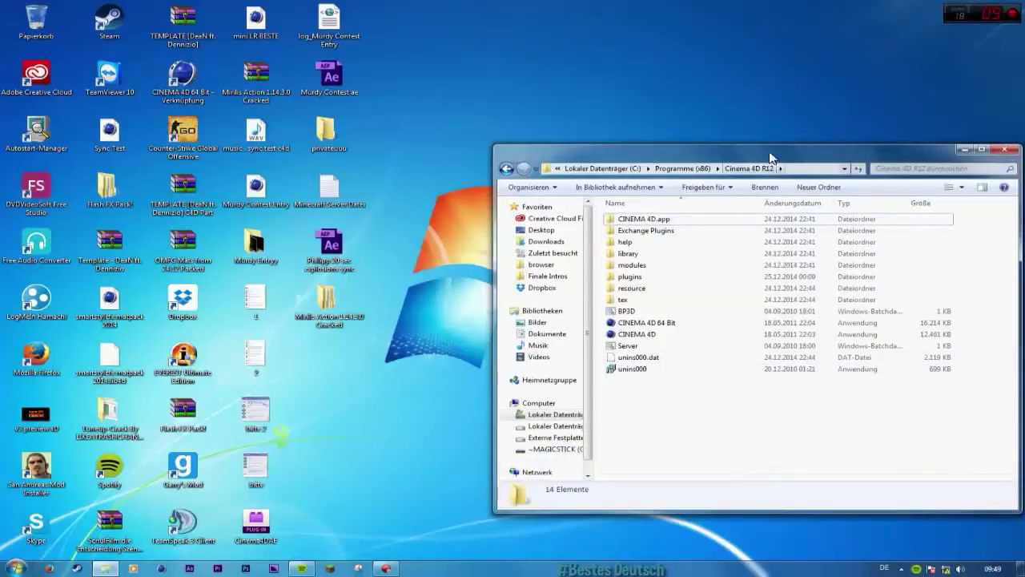
pyautogui.moveTo(772, 163); pyautogui.dragTo(684, 158)
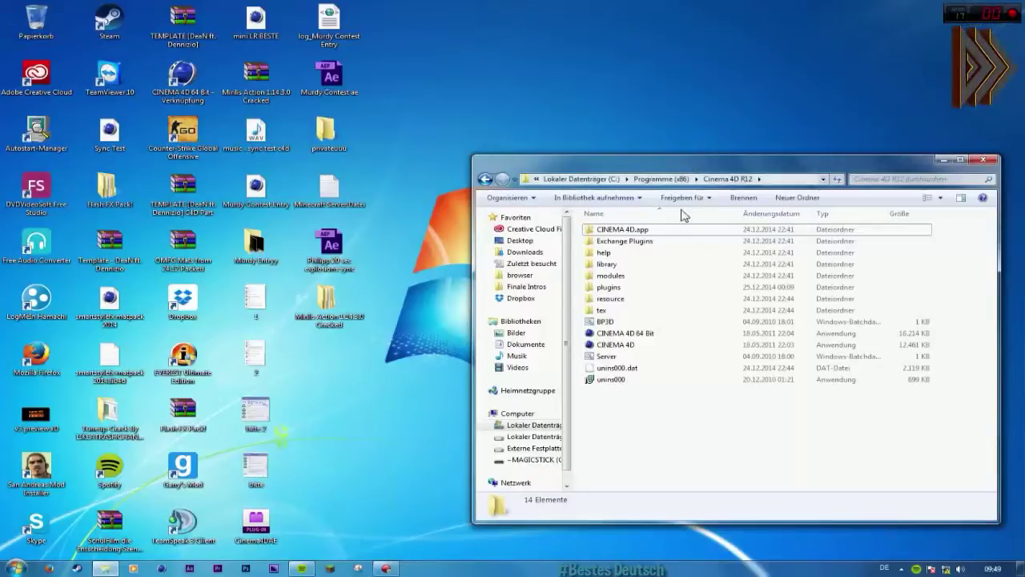
pyautogui.moveTo(726, 168); pyautogui.dragTo(681, 149)
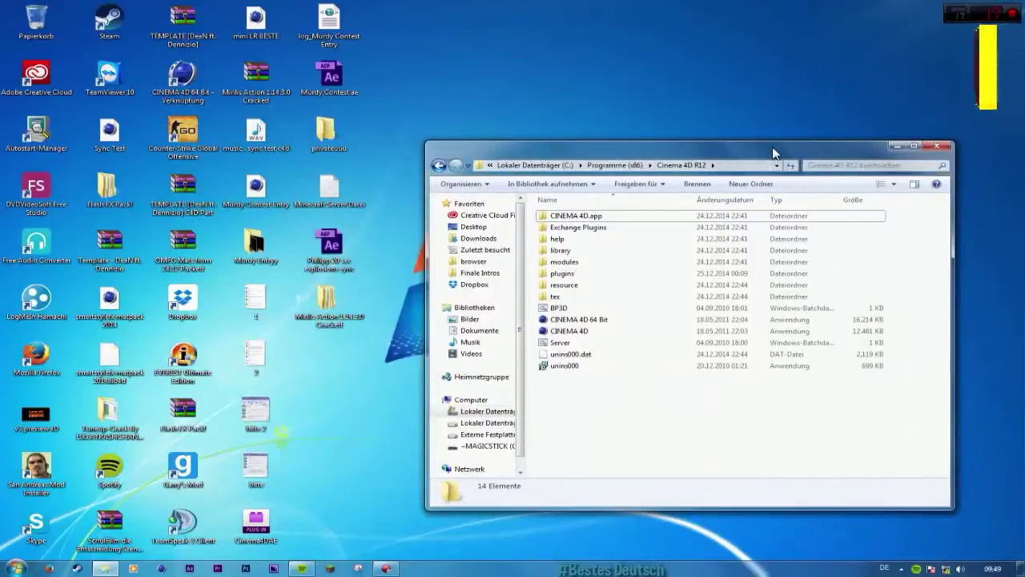
pyautogui.moveTo(768, 153); pyautogui.dragTo(611, 141)
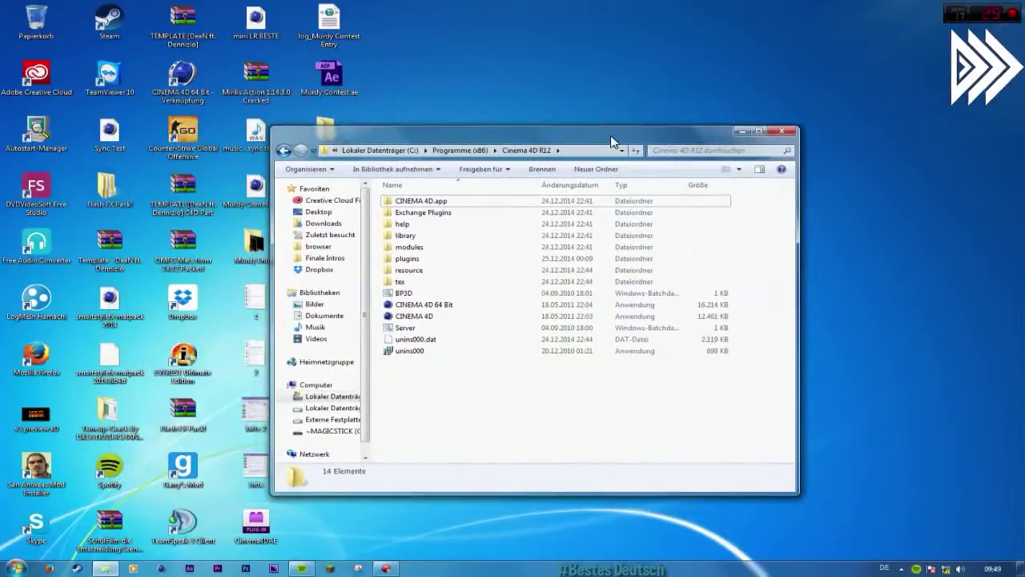
pyautogui.click(742, 131)
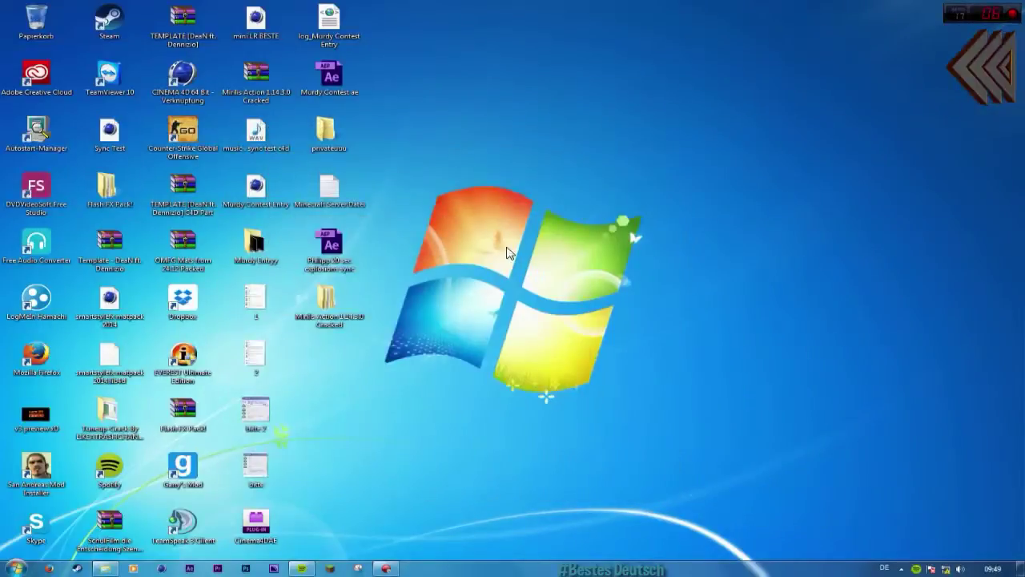
pyautogui.click(100, 569)
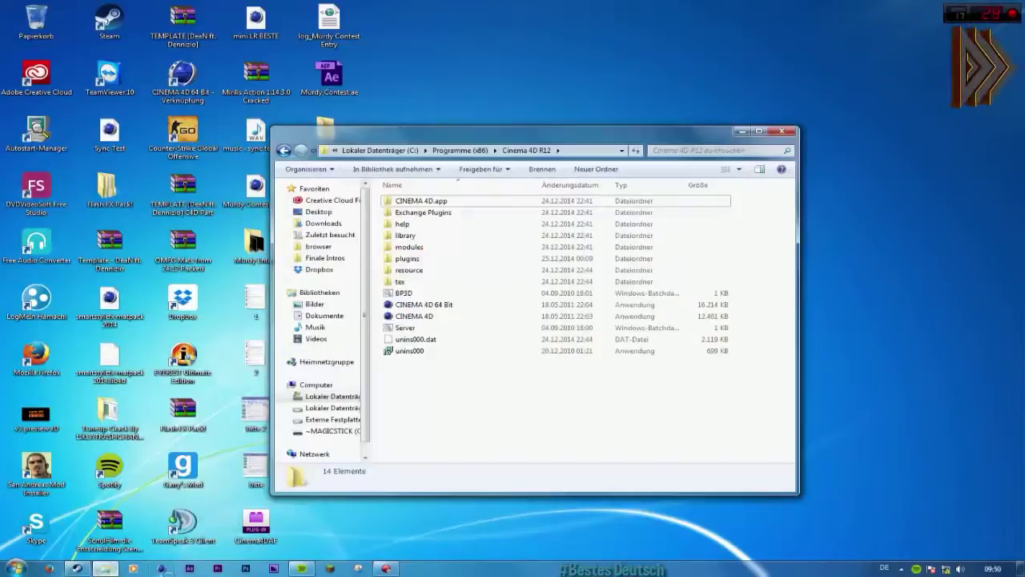
# Step: End the Steam.exe process in Windows Task Manager and close Task Manager
pyautogui.rightClick(453, 565)
pyautogui.click(484, 524)
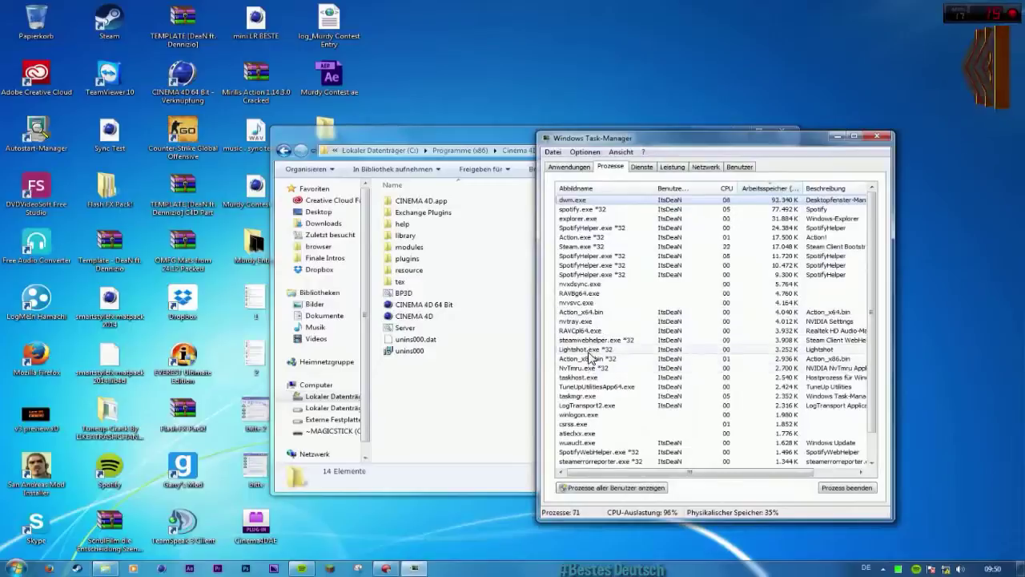
pyautogui.click(590, 340)
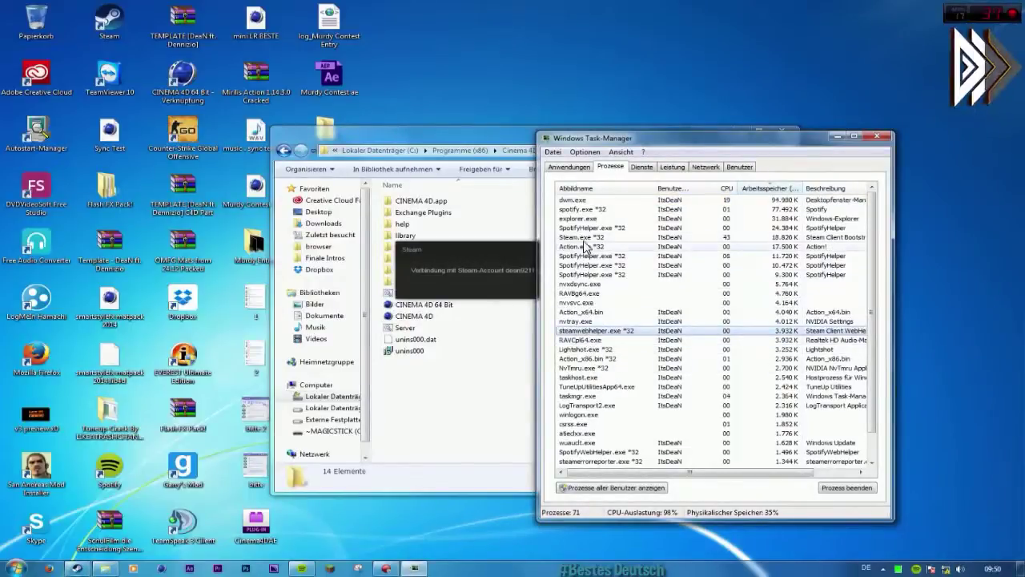
pyautogui.click(588, 238)
pyautogui.press('Delete')
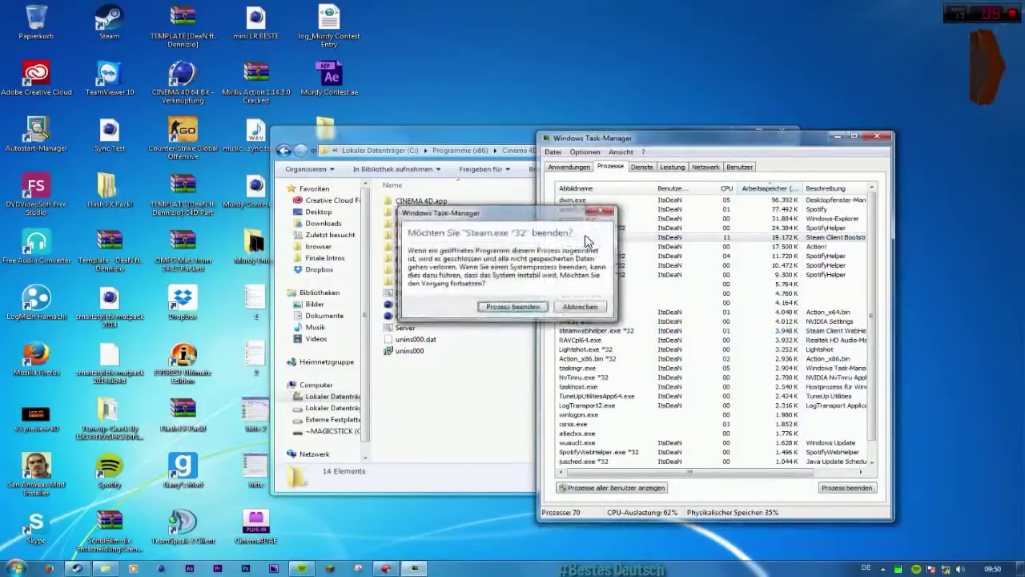
pyautogui.press('Return')
pyautogui.click(878, 137)
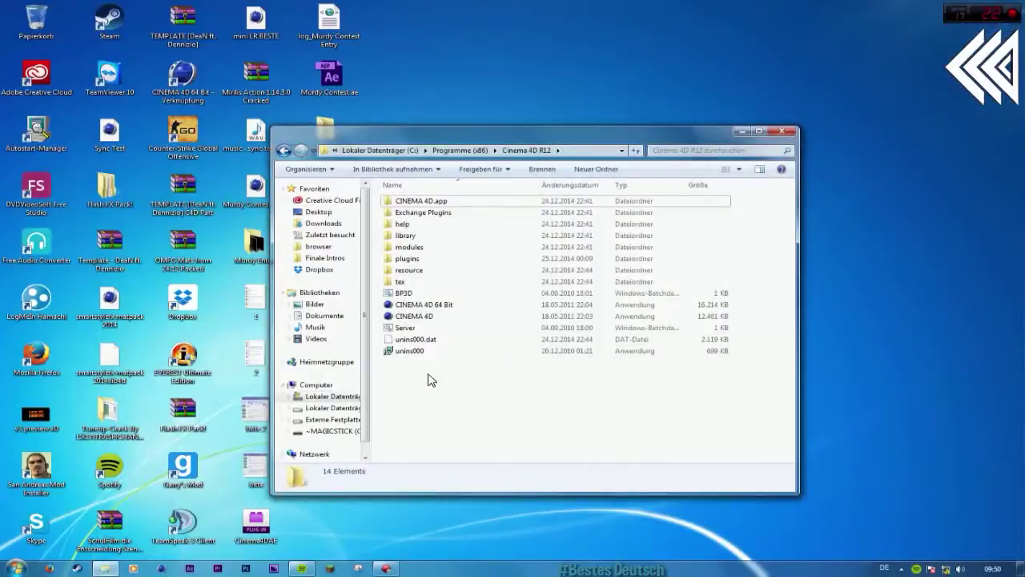
# Step: Widen the Cinema 4D R12 folder window and open the external drive (F:) in a separate window
pyautogui.moveTo(554, 130); pyautogui.dragTo(551, 133)
pyautogui.moveTo(802, 225); pyautogui.dragTo(958, 215)
pyautogui.moveTo(825, 144); pyautogui.dragTo(741, 138)
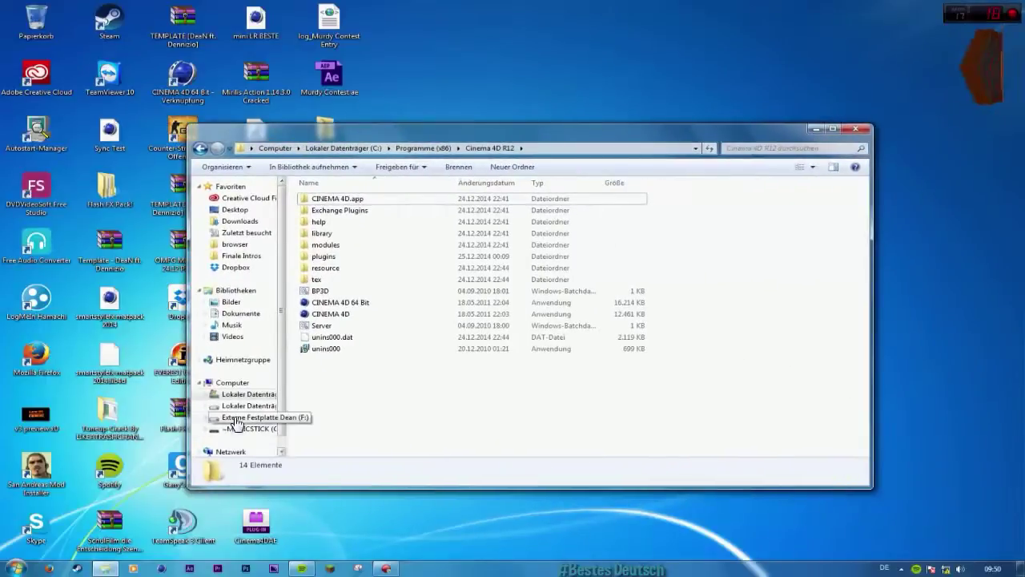
pyautogui.click(328, 240)
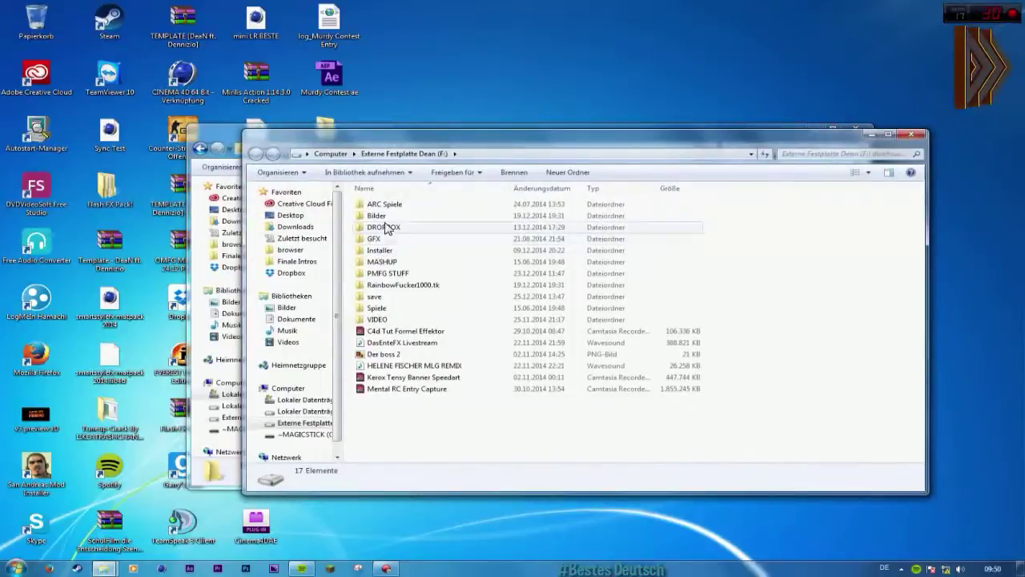
pyautogui.doubleClick(394, 241)
pyautogui.doubleClick(390, 322)
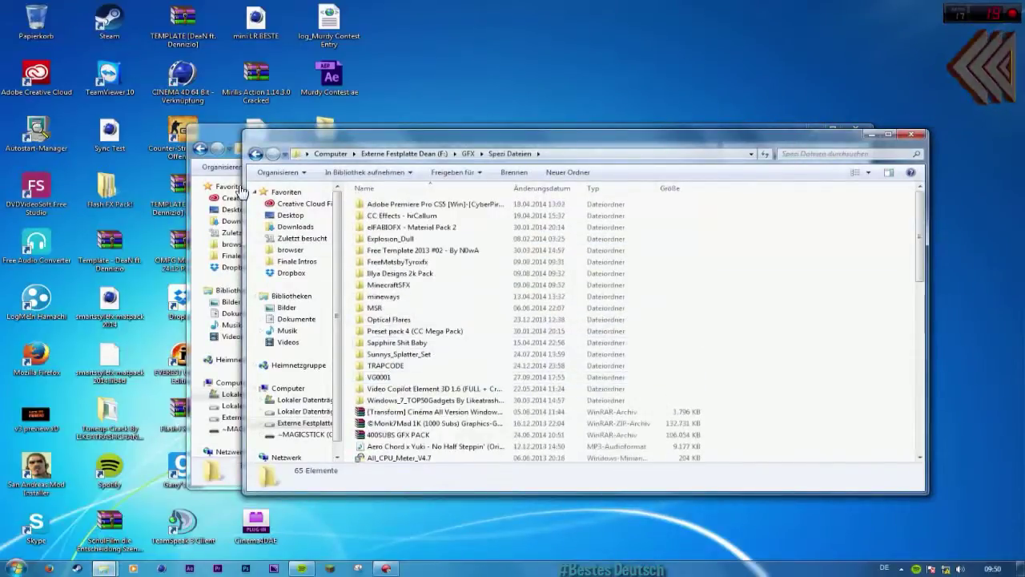
pyautogui.click(256, 154)
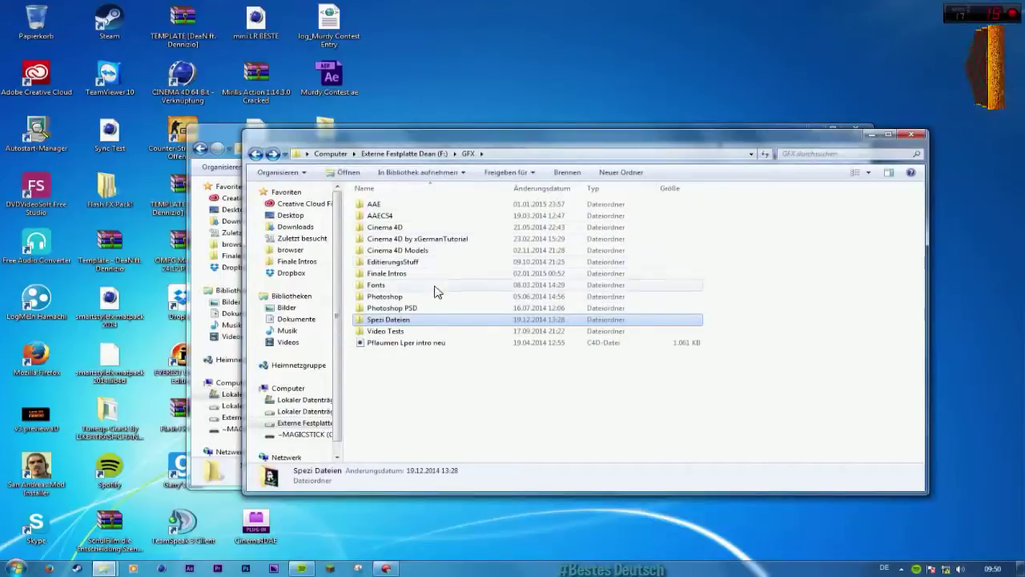
pyautogui.doubleClick(398, 264)
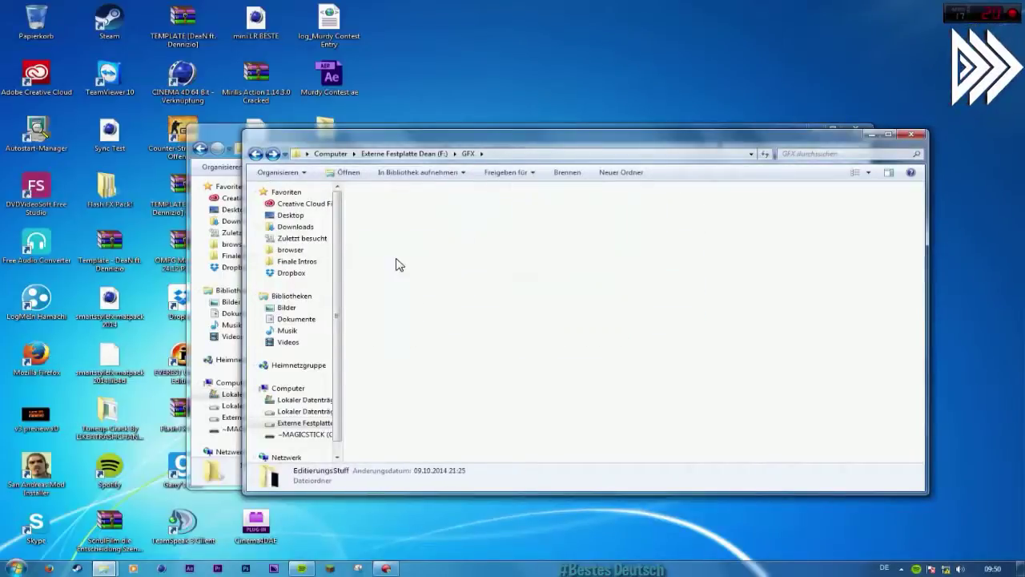
pyautogui.doubleClick(258, 153)
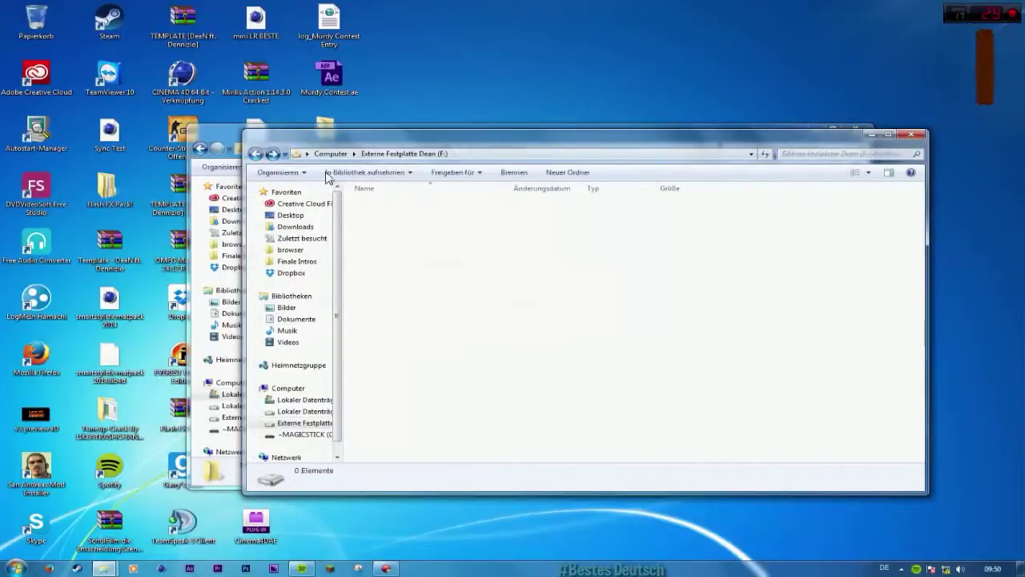
# Step: Open the NitroBlast folder inside MASHUP\lokaler shit on drive F:
pyautogui.doubleClick(391, 263)
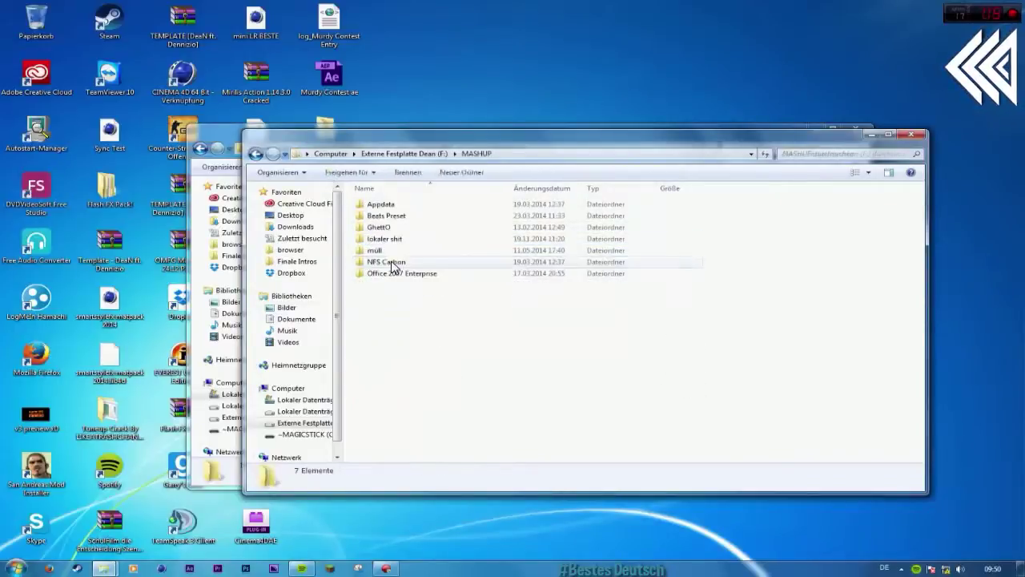
pyautogui.doubleClick(383, 239)
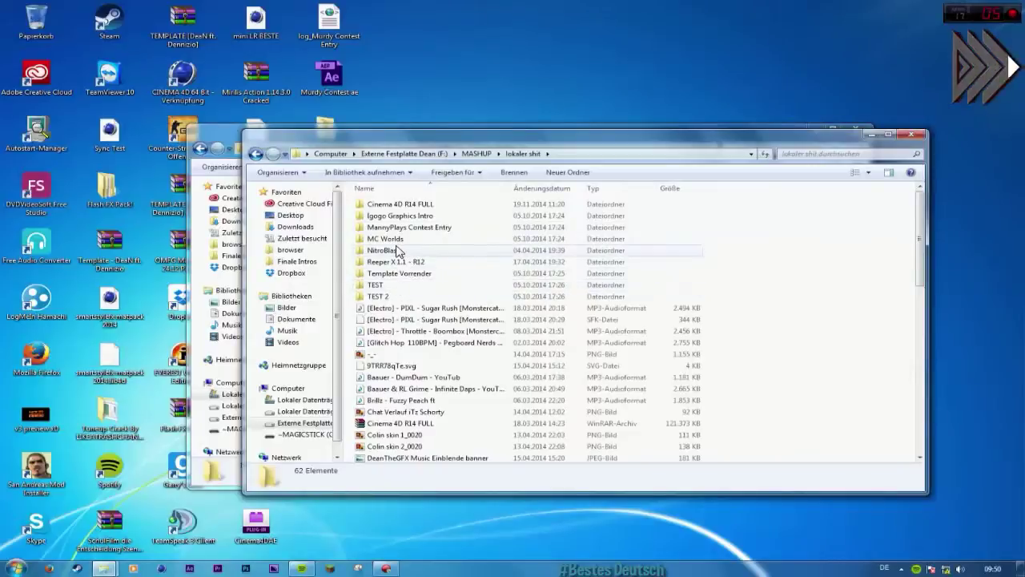
pyautogui.doubleClick(398, 252)
# Step: Examine the contents of the NitroBlast and NitroBlastStyles subfolders and return to the parent folder
pyautogui.doubleClick(377, 204)
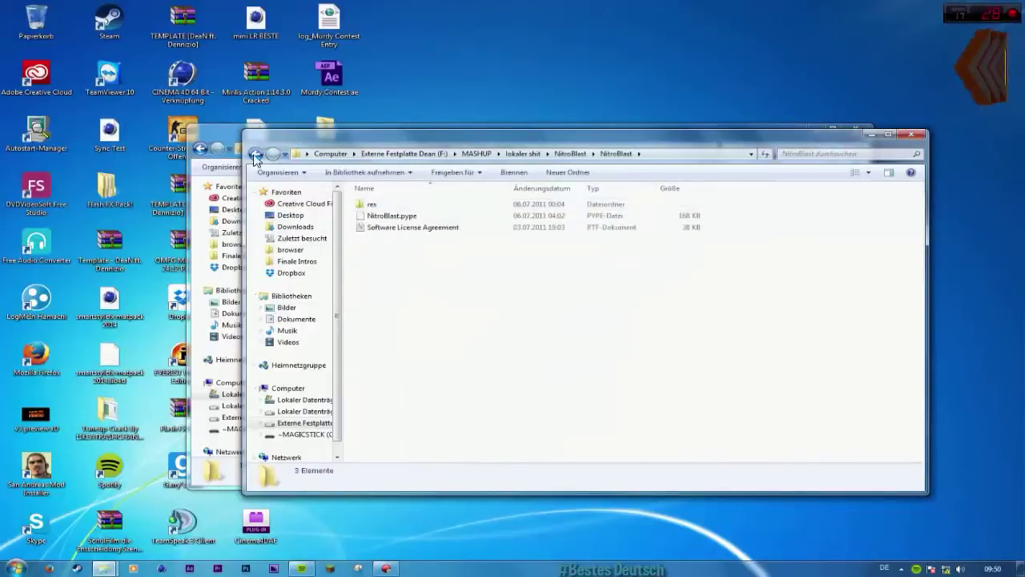
pyautogui.click(255, 154)
pyautogui.doubleClick(379, 215)
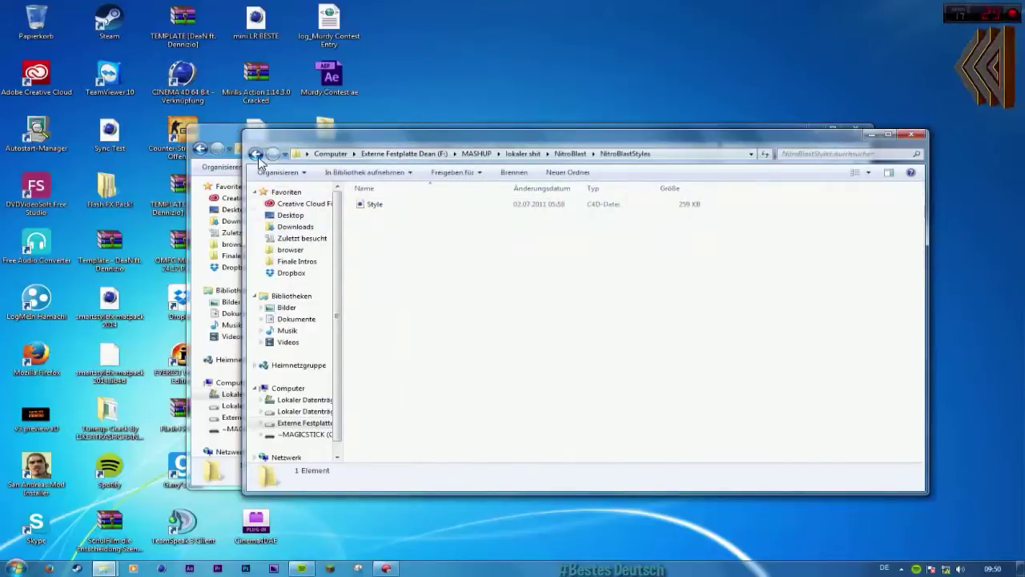
pyautogui.click(257, 155)
# Step: Read the How To Install text file in the NitroBlast folder and close it
pyautogui.doubleClick(398, 229)
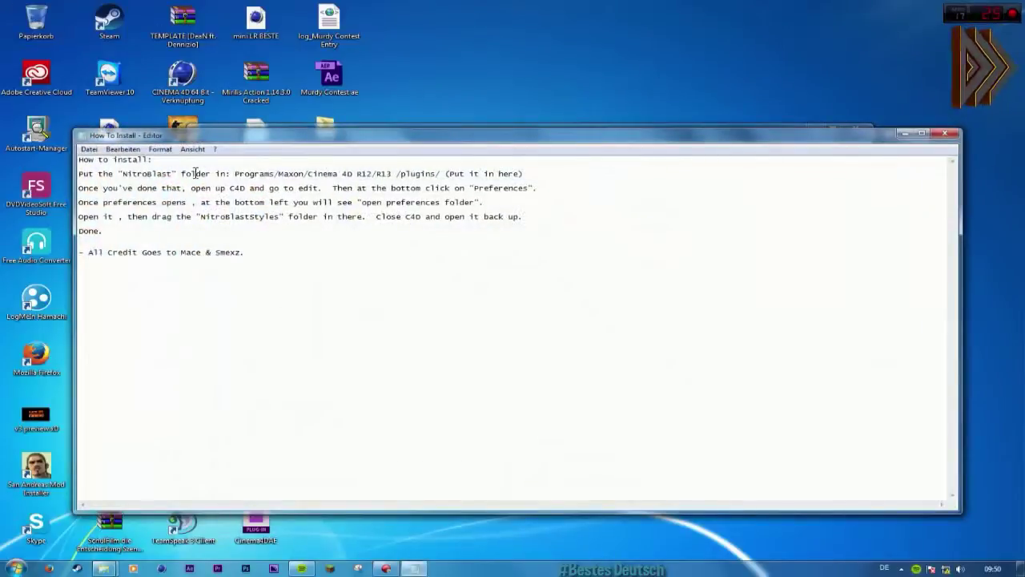
pyautogui.moveTo(566, 221); pyautogui.dragTo(211, 191)
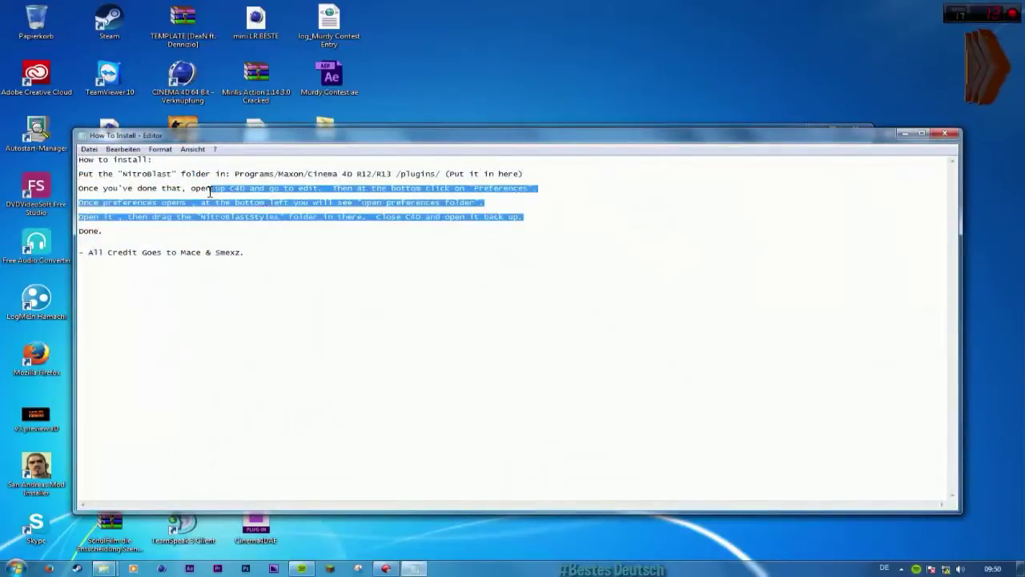
pyautogui.click(385, 248)
pyautogui.click(946, 134)
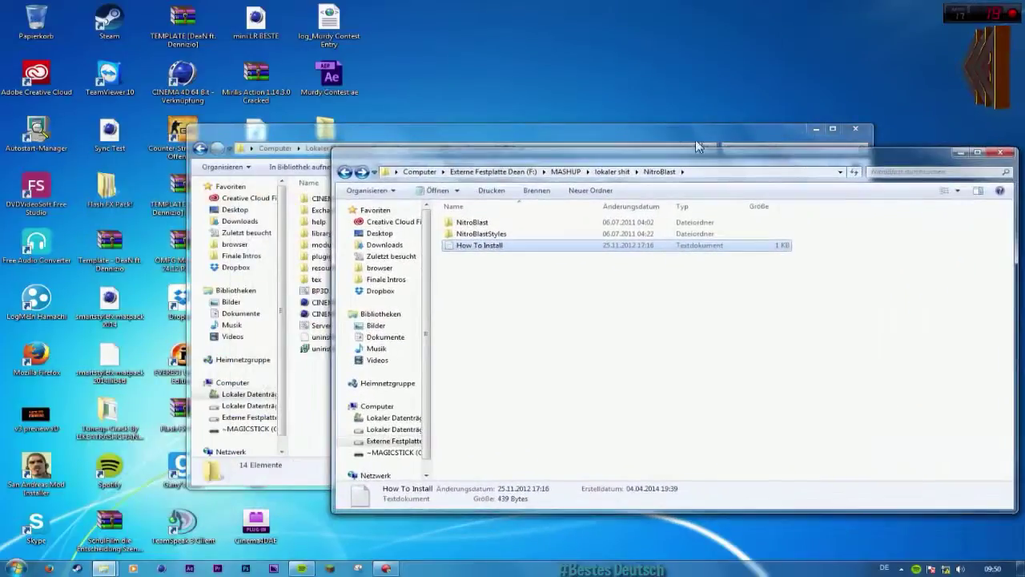
# Step: Bring the Cinema 4D R12 folder window to the front, shift it aside and minimize it
pyautogui.click(695, 142)
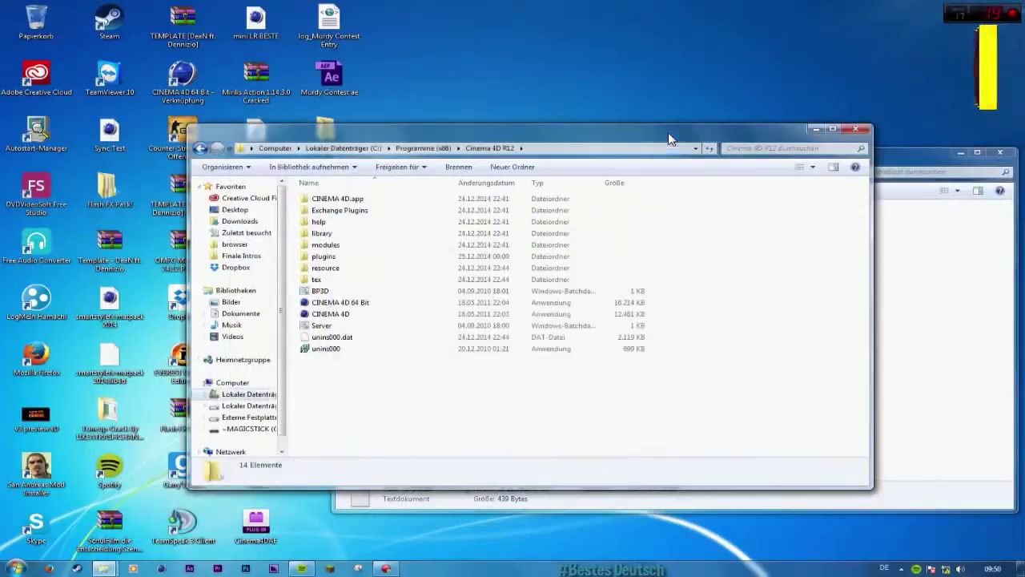
pyautogui.moveTo(733, 142); pyautogui.dragTo(625, 129)
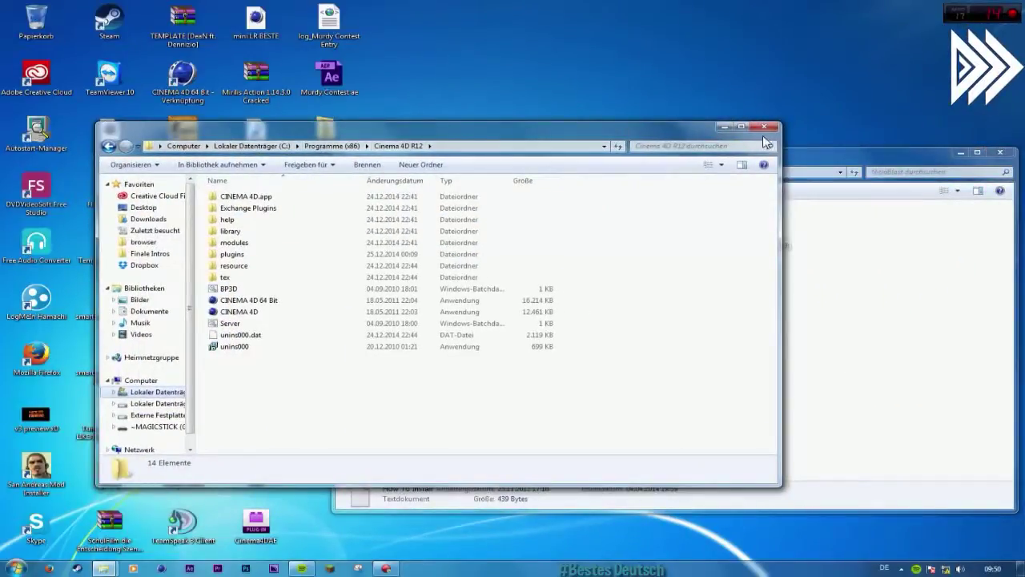
pyautogui.click(723, 127)
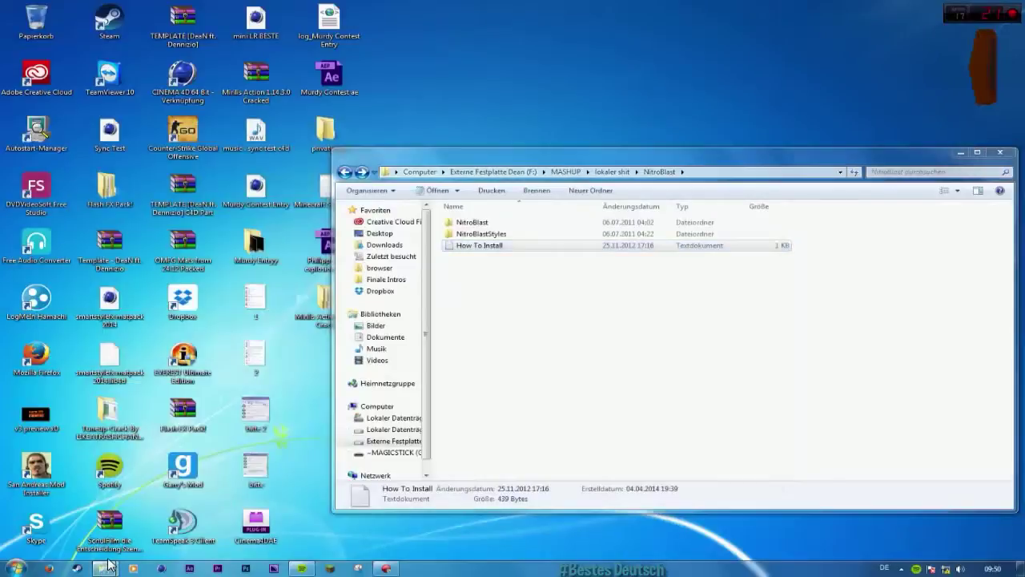
# Step: Open another Explorer window on the frequently used folder Jixy's After Effects CC Plugins
pyautogui.rightClick(109, 407)
pyautogui.rightClick(103, 569)
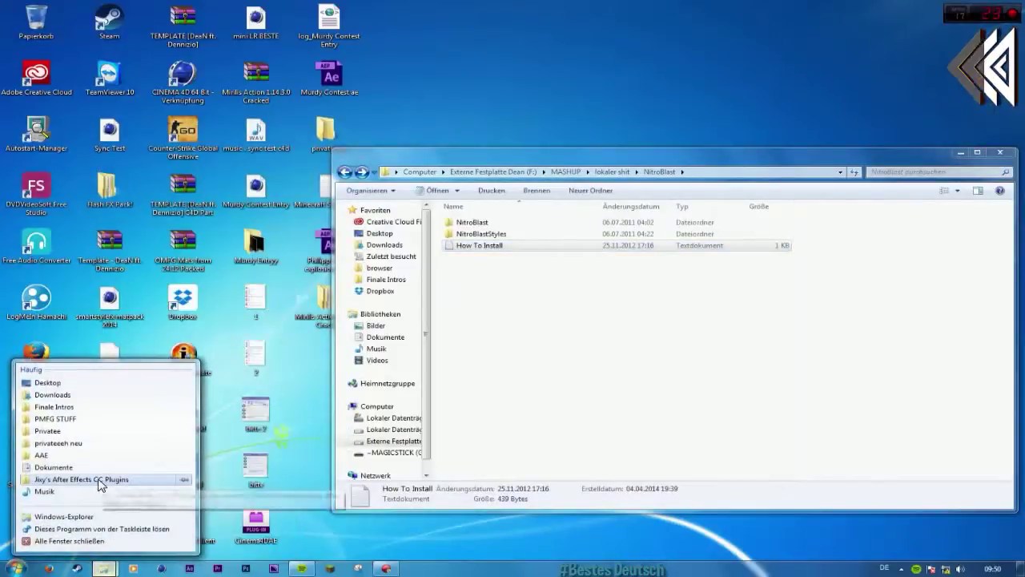
pyautogui.click(98, 485)
pyautogui.moveTo(488, 147); pyautogui.dragTo(444, 142)
# Step: Navigate the After Effects CC Plugins Explorer window to the %appdata% location
pyautogui.click(452, 159)
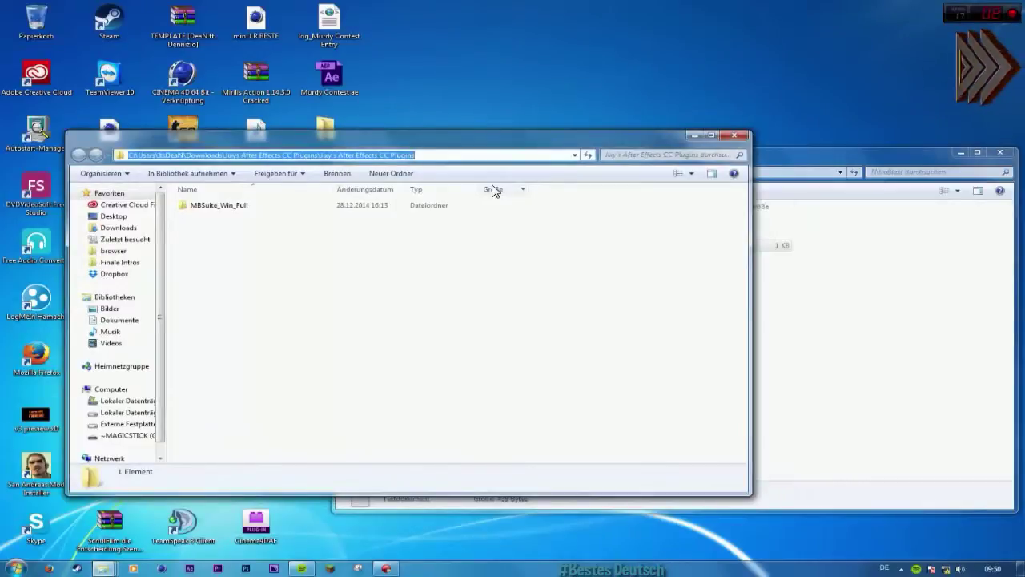
pyautogui.click(462, 287)
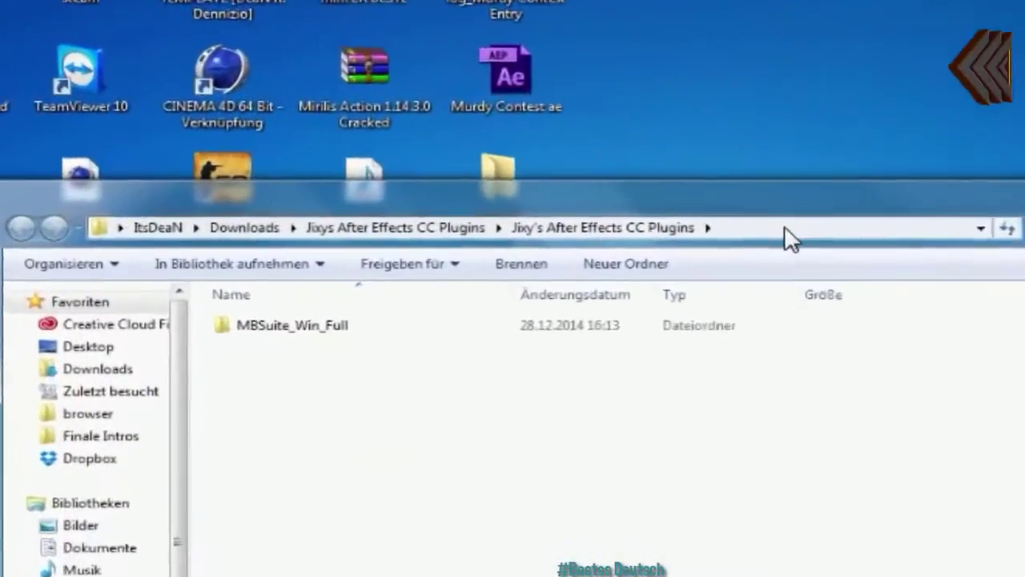
pyautogui.click(790, 228)
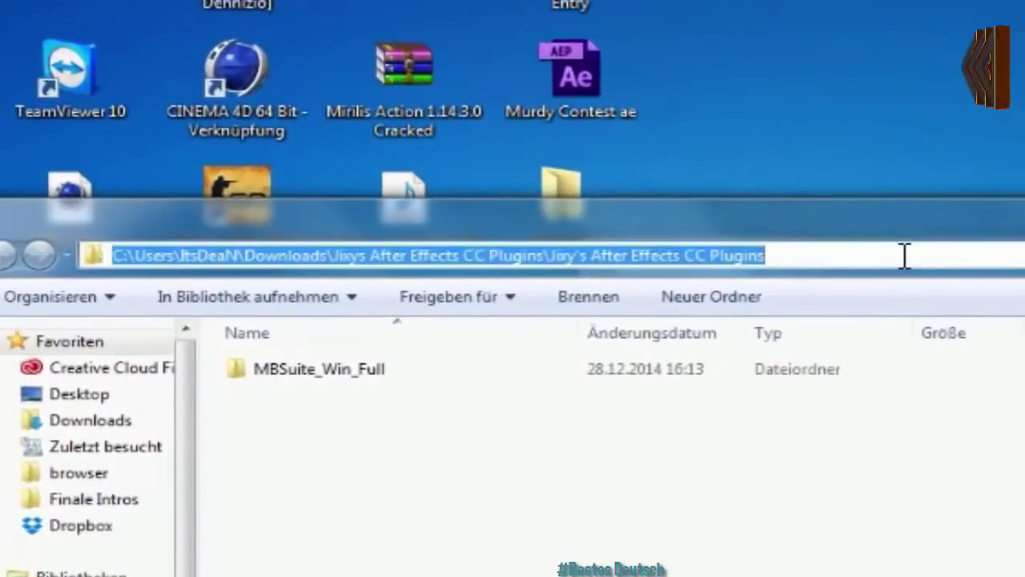
pyautogui.write('%app')
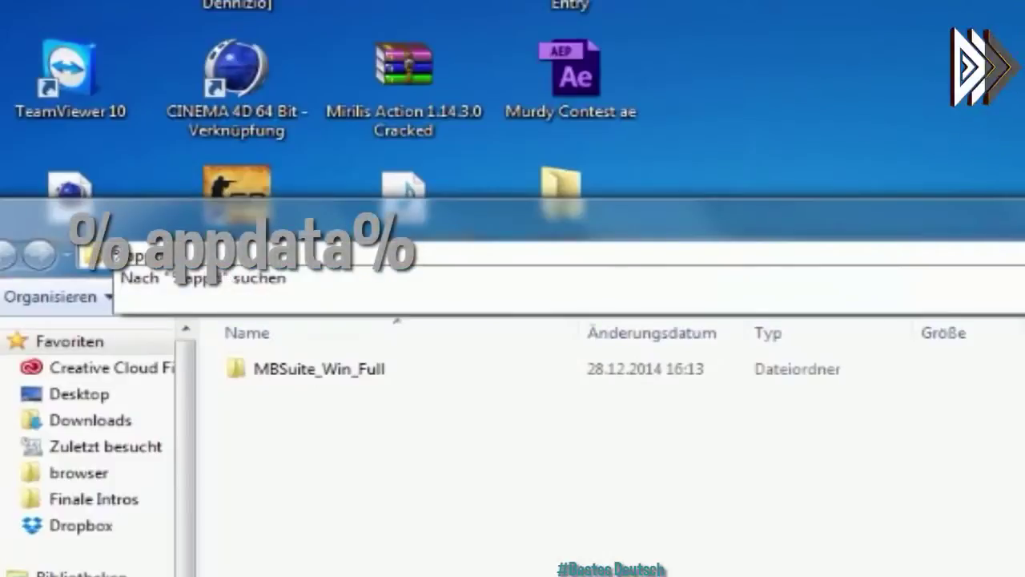
pyautogui.write('data%')
pyautogui.press('Return')
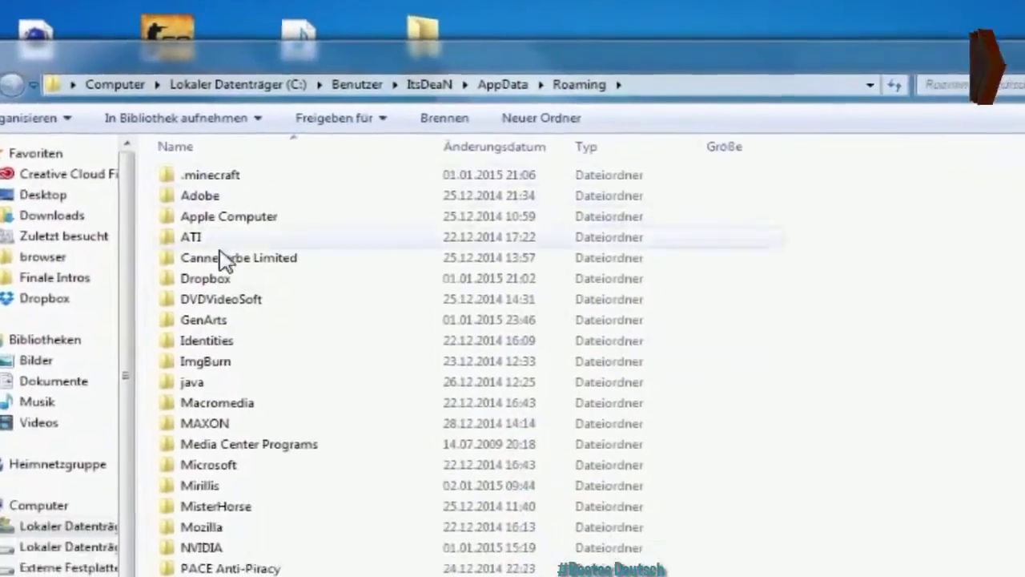
# Step: Open the MAXON folder inside the Roaming directory
pyautogui.click(228, 362)
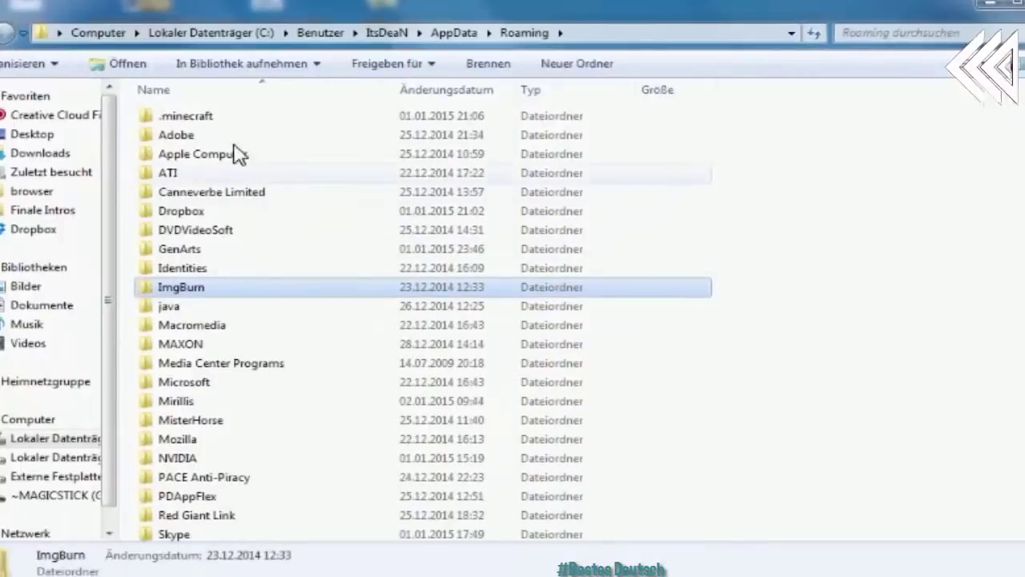
pyautogui.scroll(-2, 276, 272)
pyautogui.doubleClick(191, 207)
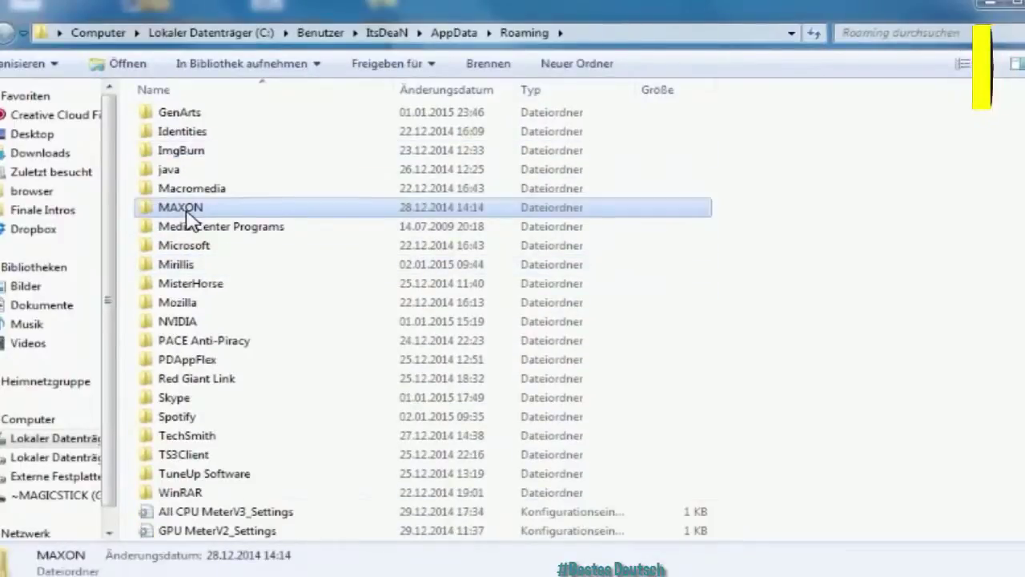
# Step: Examine the Cinema 4D R14, Cinema 4D R12 and CINEBENCH R15 subfolders, returning to the MAXON folder after each
pyautogui.click(226, 136)
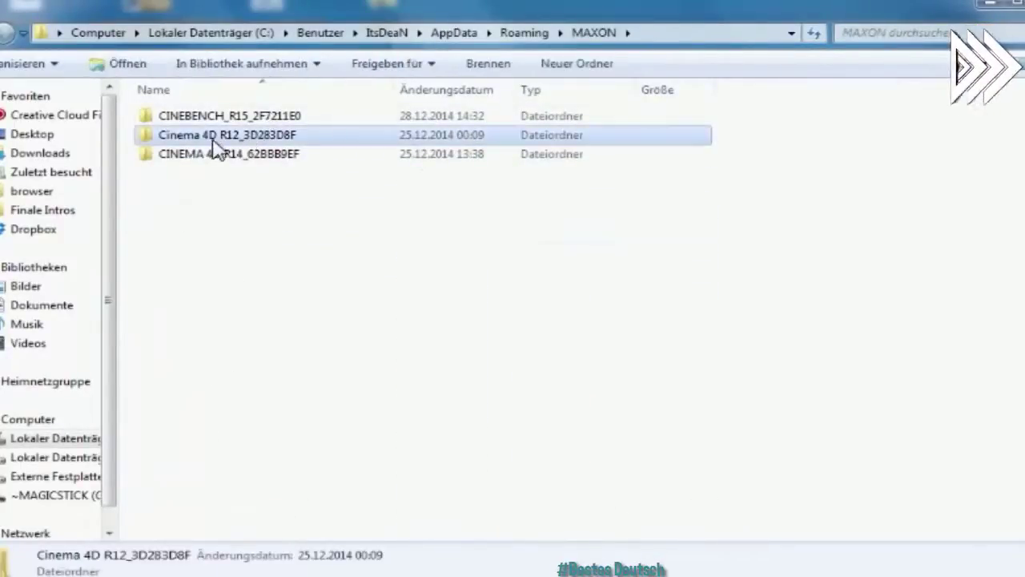
pyautogui.click(221, 160)
pyautogui.doubleClick(221, 160)
pyautogui.press('BackSpace')
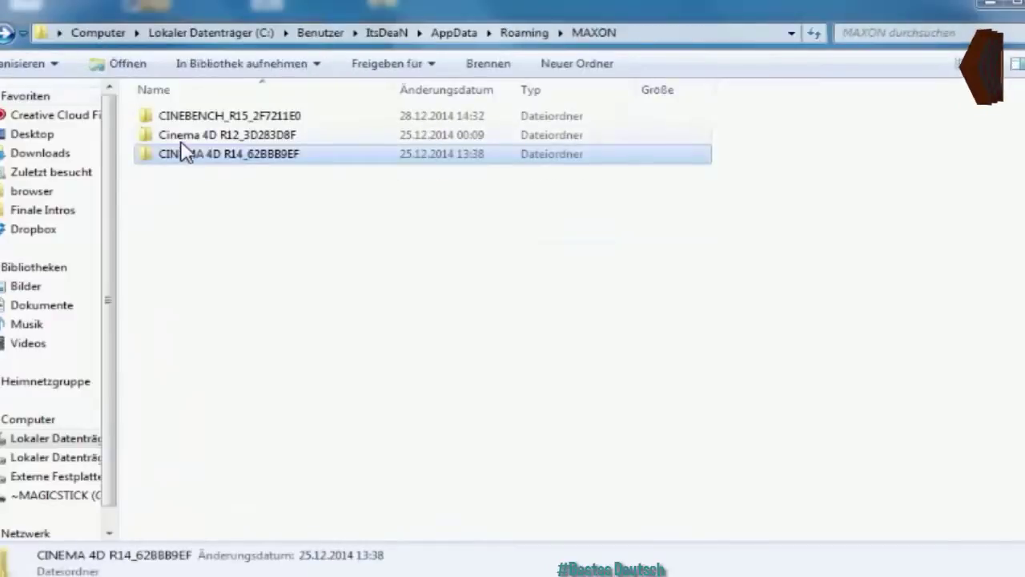
pyautogui.doubleClick(188, 134)
pyautogui.press('BackSpace')
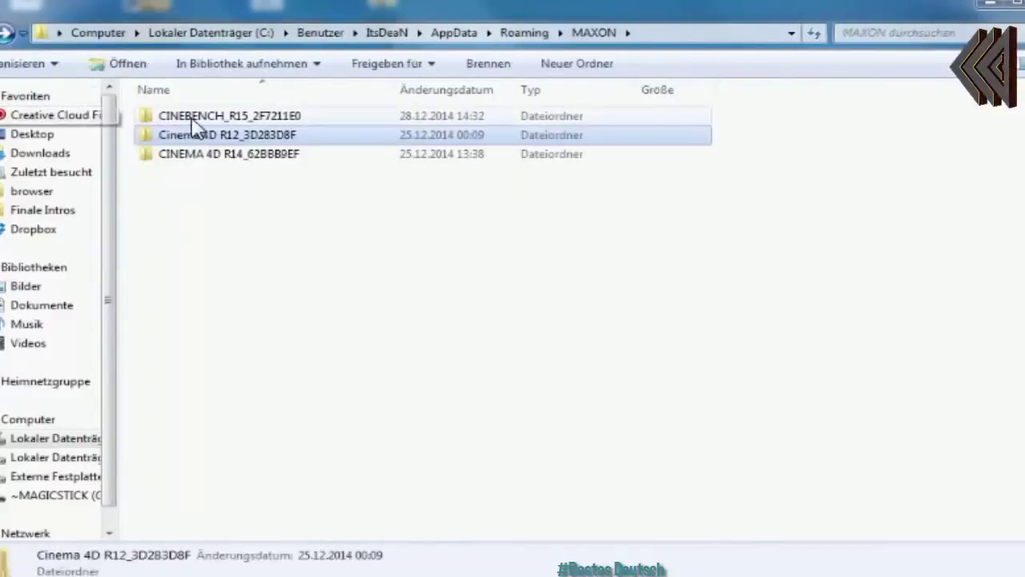
pyautogui.doubleClick(182, 114)
pyautogui.press('BackSpace')
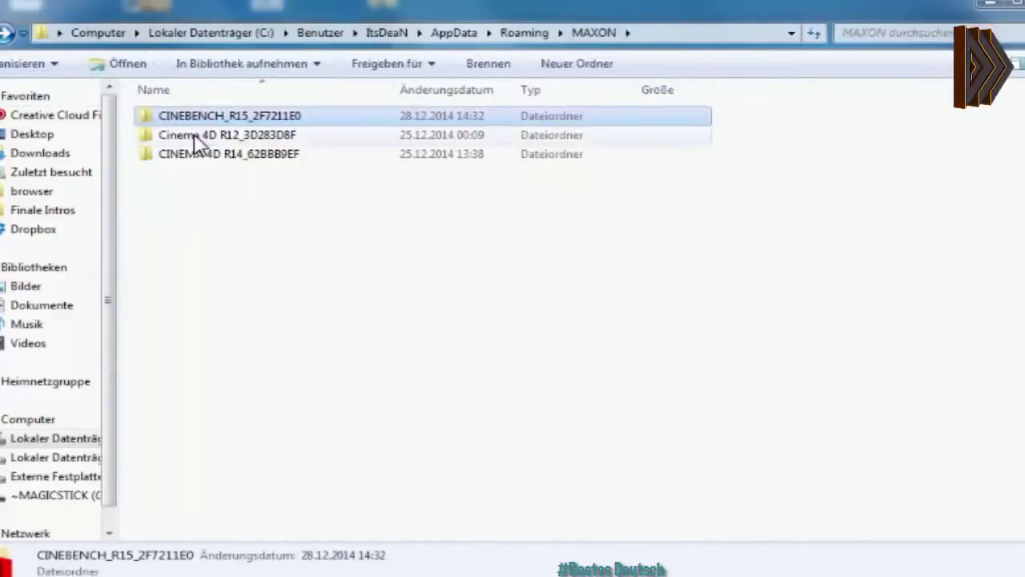
# Step: Open the Cinema 4D R12_3D283D8F folder and compare it with the NitroBlastStyles folder in the plugin download window
pyautogui.doubleClick(201, 134)
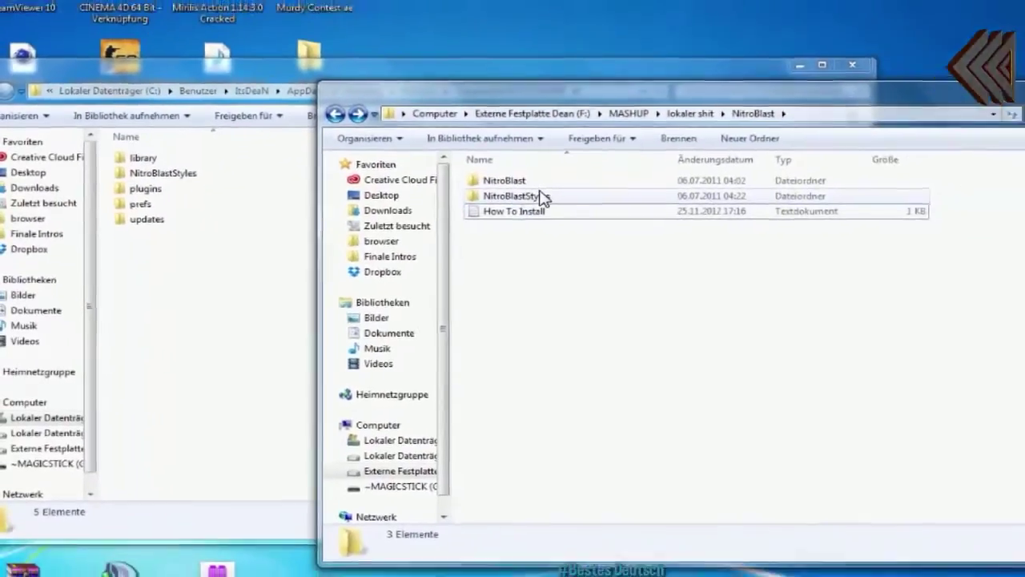
pyautogui.click(543, 197)
pyautogui.click(201, 320)
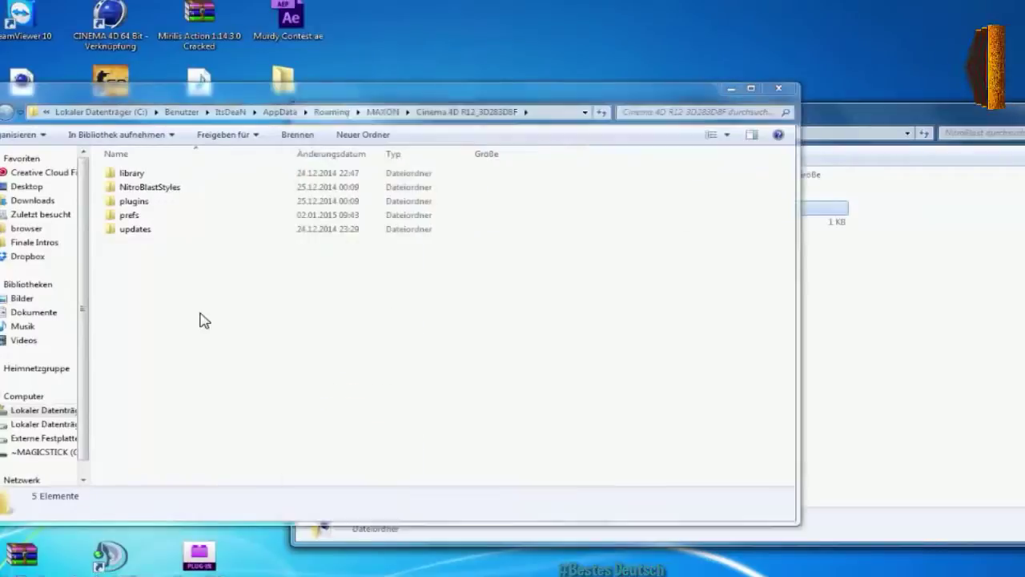
# Step: Check the contents of the NitroBlastStyles folder in the R12 preferences location and return to the parent folder
pyautogui.click(160, 202)
pyautogui.doubleClick(167, 187)
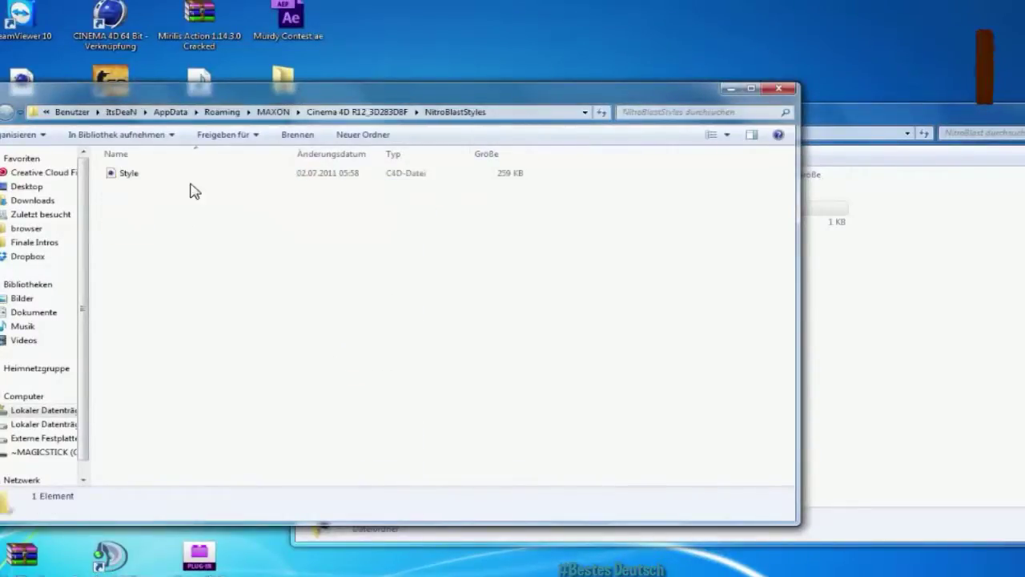
pyautogui.press('BackSpace')
pyautogui.click(206, 275)
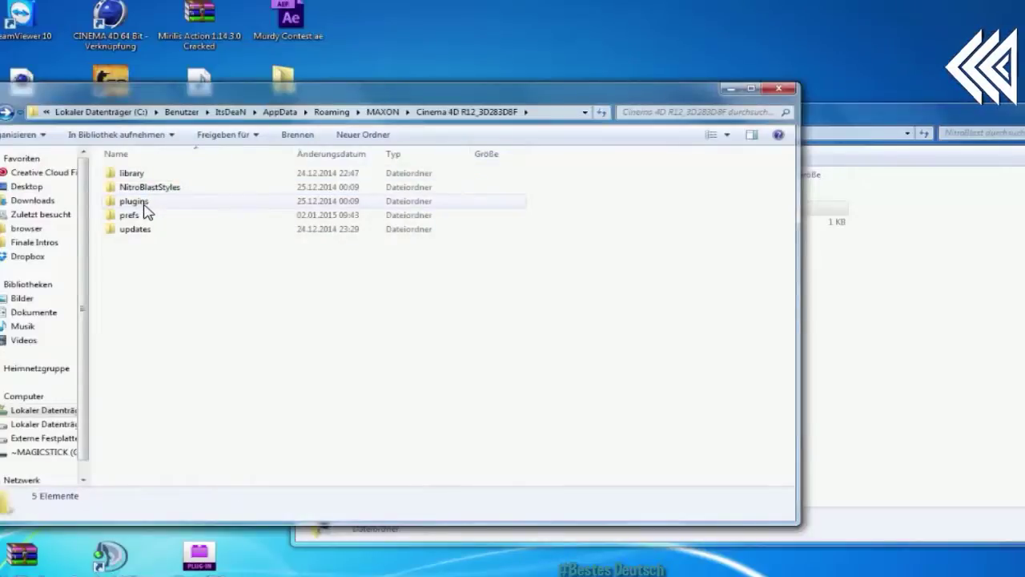
# Step: Inspect the preferences plugins folder against the source NitroBlastStyles folder and go back to the R12 preferences folder
pyautogui.doubleClick(133, 201)
pyautogui.click(856, 345)
pyautogui.click(480, 216)
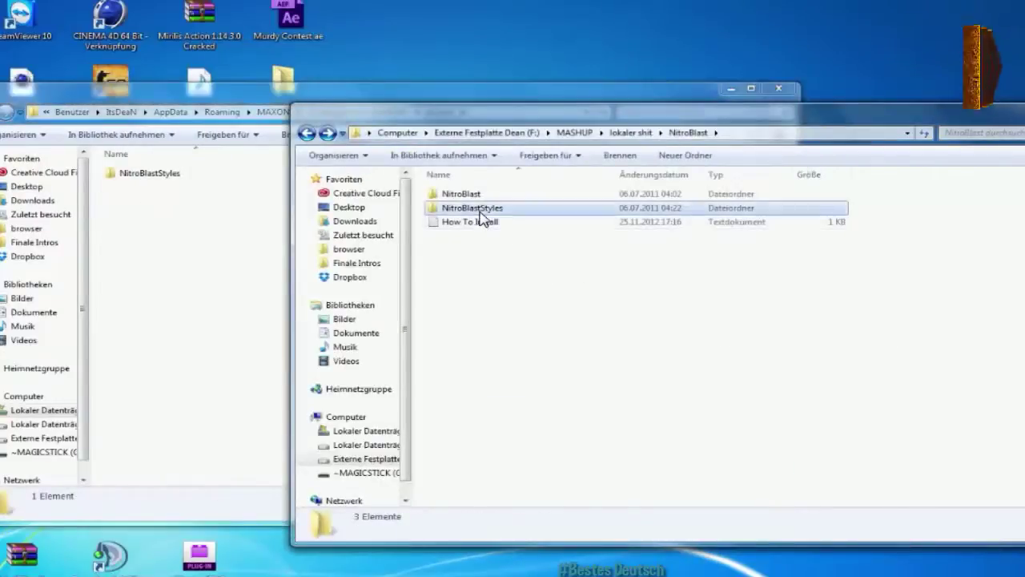
pyautogui.click(196, 249)
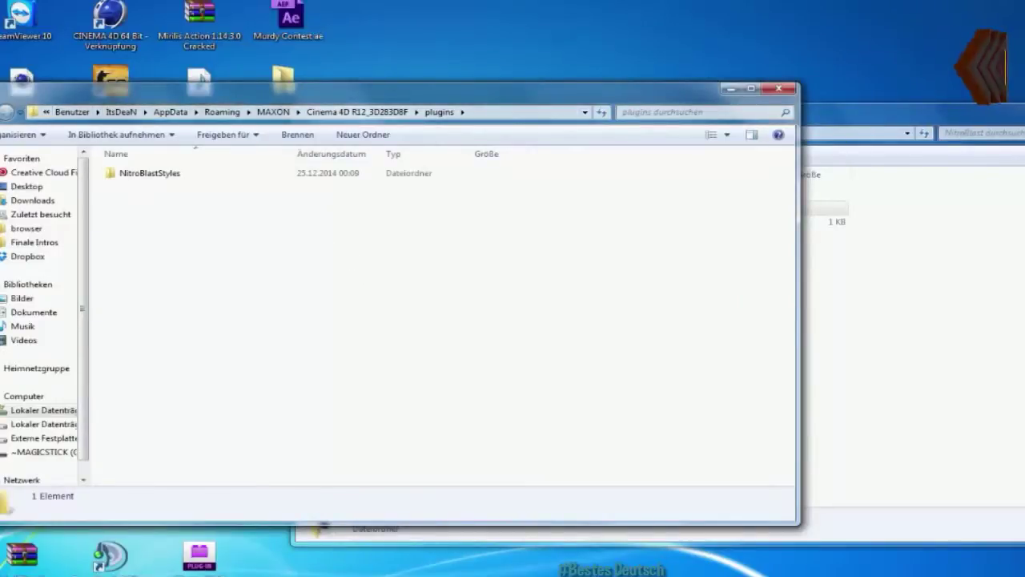
pyautogui.press('BackSpace')
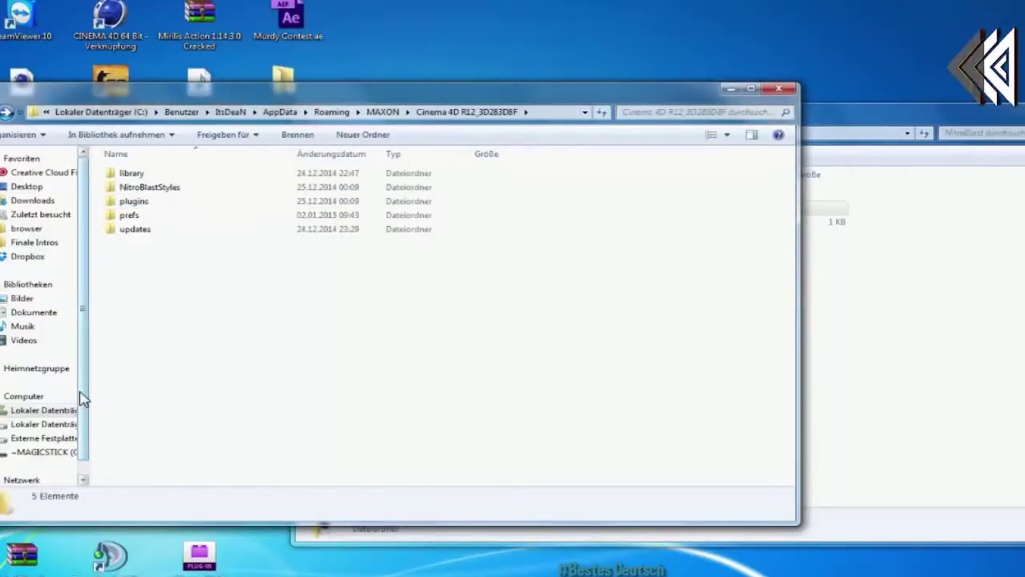
# Step: Minimize the preferences window, then bring the Cinema 4D R12 program folder window forward and shift it aside
pyautogui.click(730, 88)
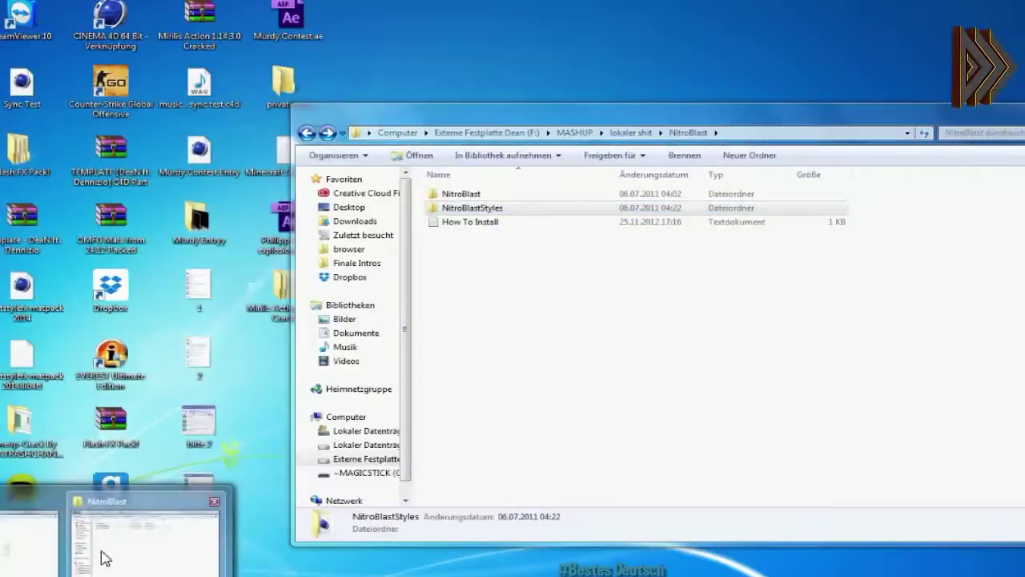
pyautogui.click(155, 446)
pyautogui.moveTo(462, 82); pyautogui.dragTo(393, 61)
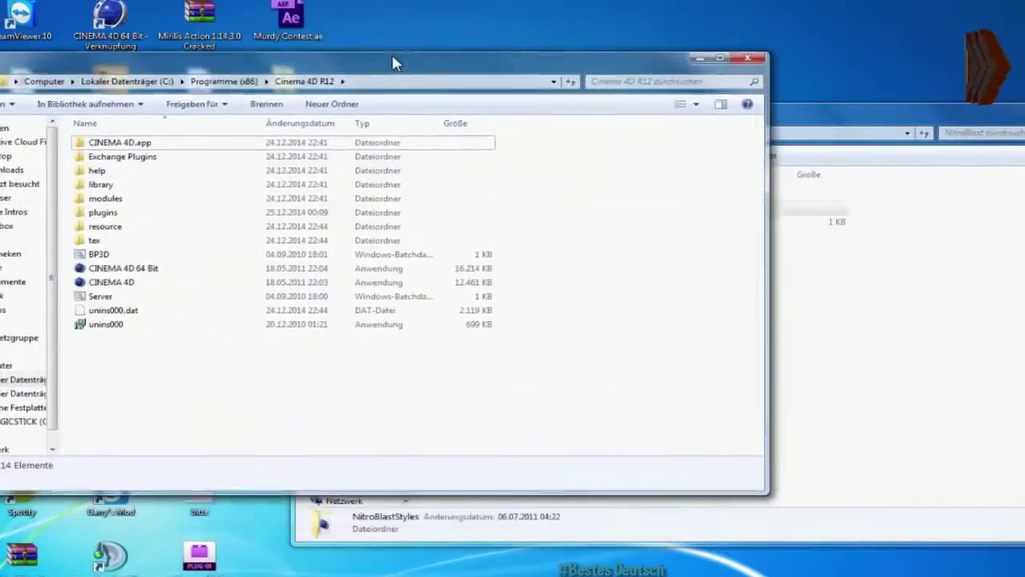
pyautogui.click(371, 81)
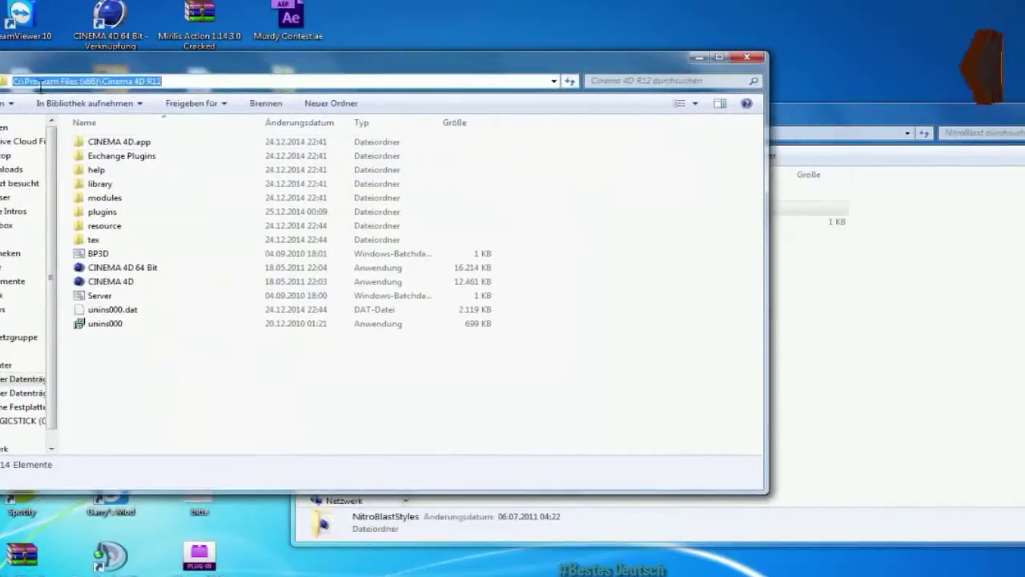
pyautogui.click(86, 82)
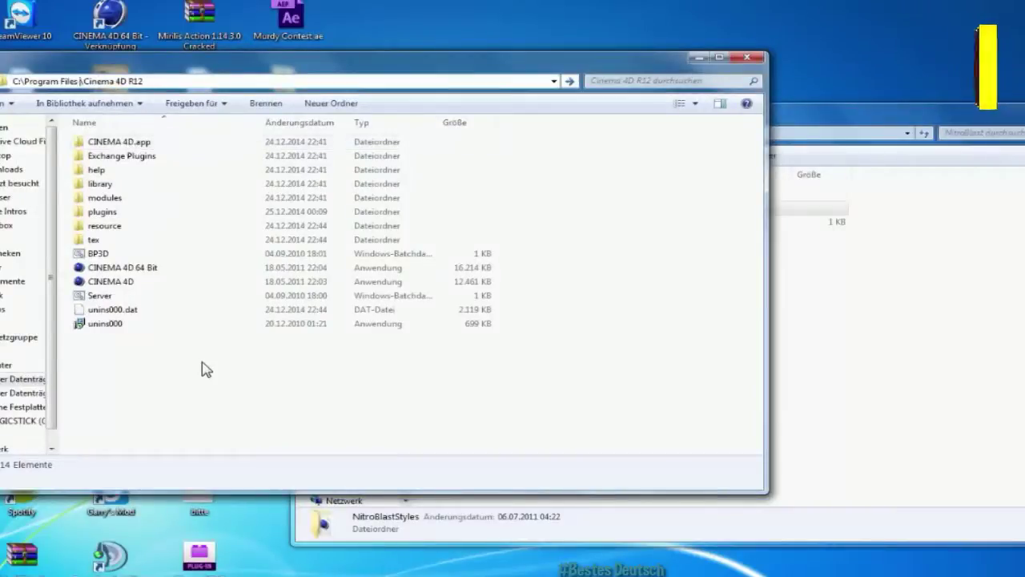
pyautogui.click(240, 371)
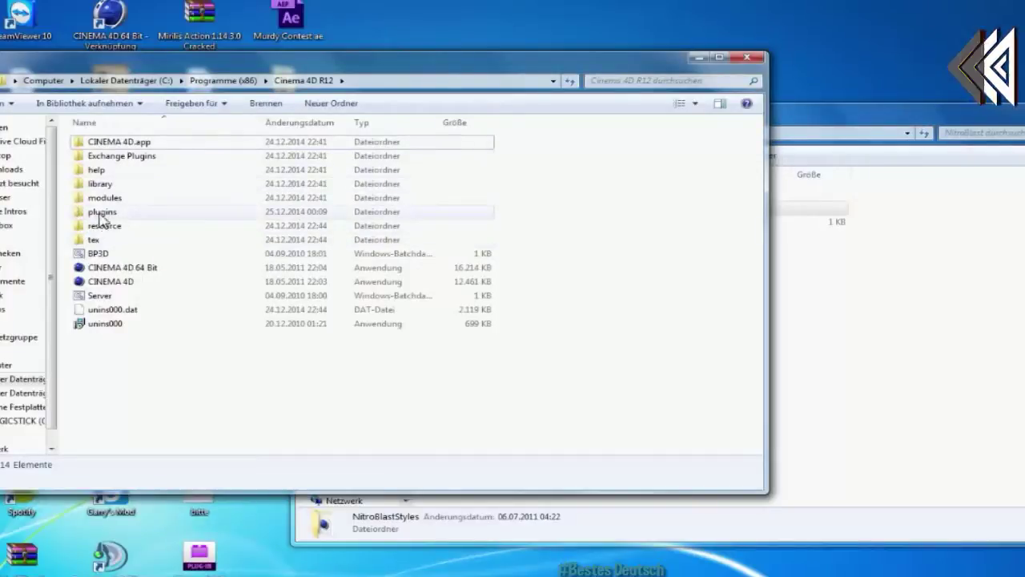
# Step: Open the program's plugins folder and check the NitroBlast subfolder in the plugin download window, returning to its parent
pyautogui.doubleClick(102, 212)
pyautogui.click(812, 267)
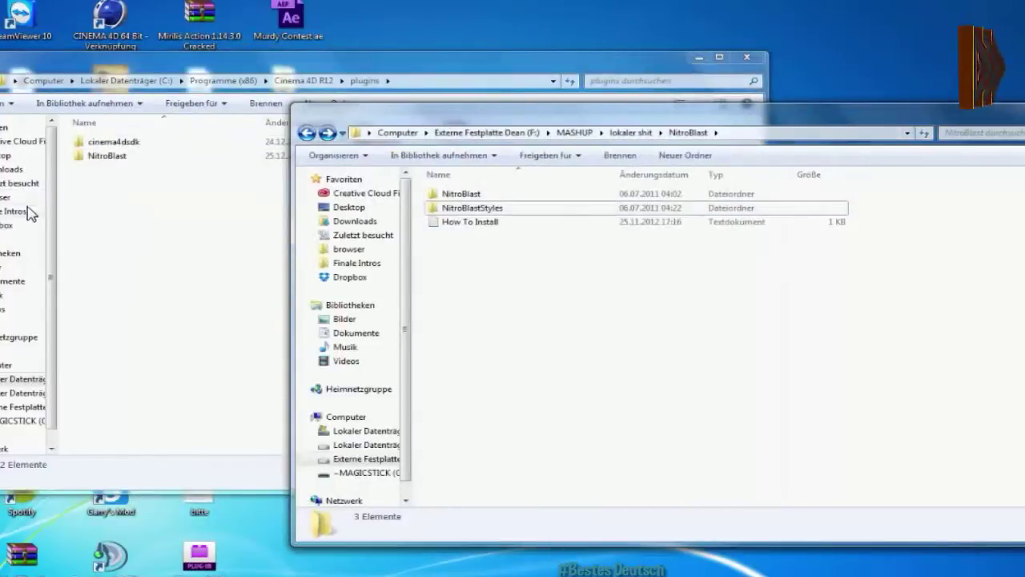
pyautogui.doubleClick(472, 194)
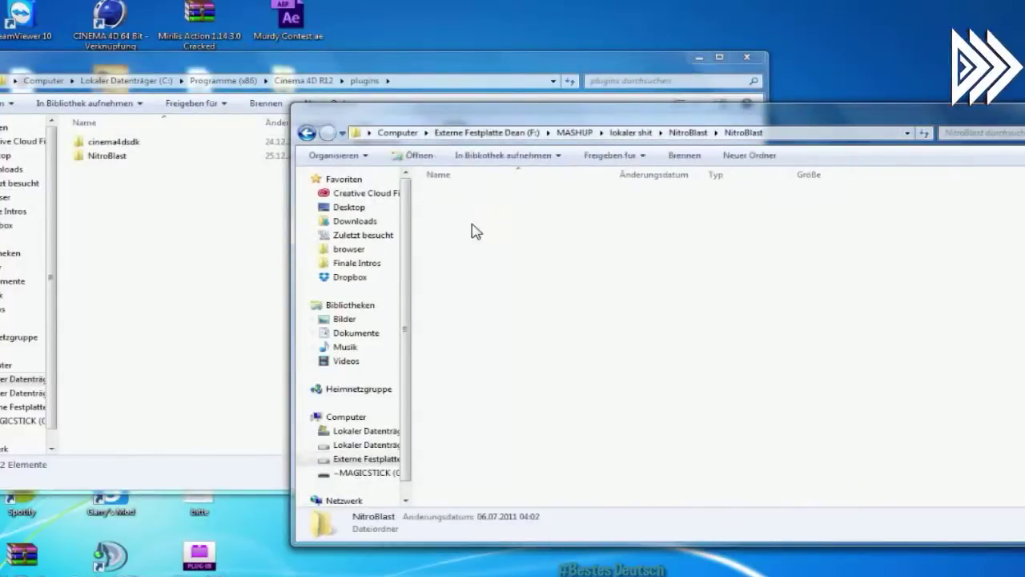
pyautogui.click(307, 133)
# Step: Close the NitroBlast download window, reposition the plugins window and return it to the Cinema 4D R12 program folder
pyautogui.moveTo(972, 106); pyautogui.dragTo(861, 95)
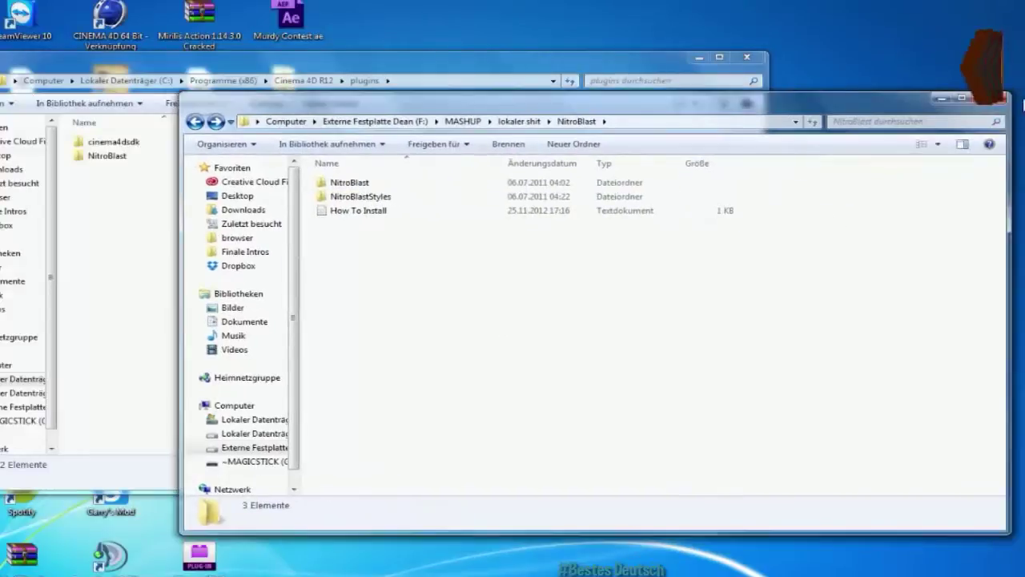
pyautogui.click(998, 98)
pyautogui.moveTo(449, 62); pyautogui.dragTo(688, 57)
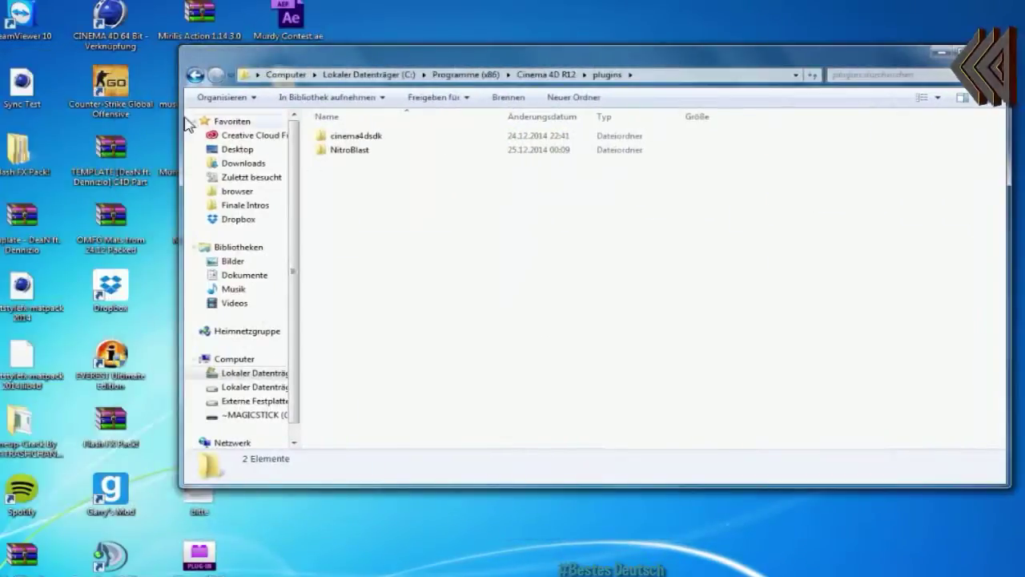
pyautogui.click(194, 75)
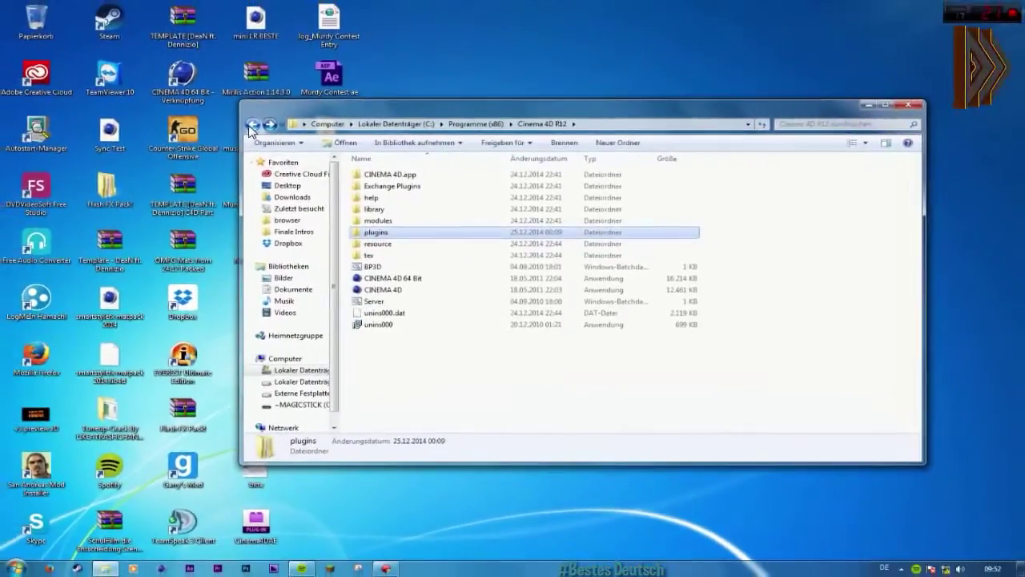
# Step: Run CINEMA 4D 64 Bit from the Cinema 4D R12 program folder as administrator
pyautogui.click(499, 411)
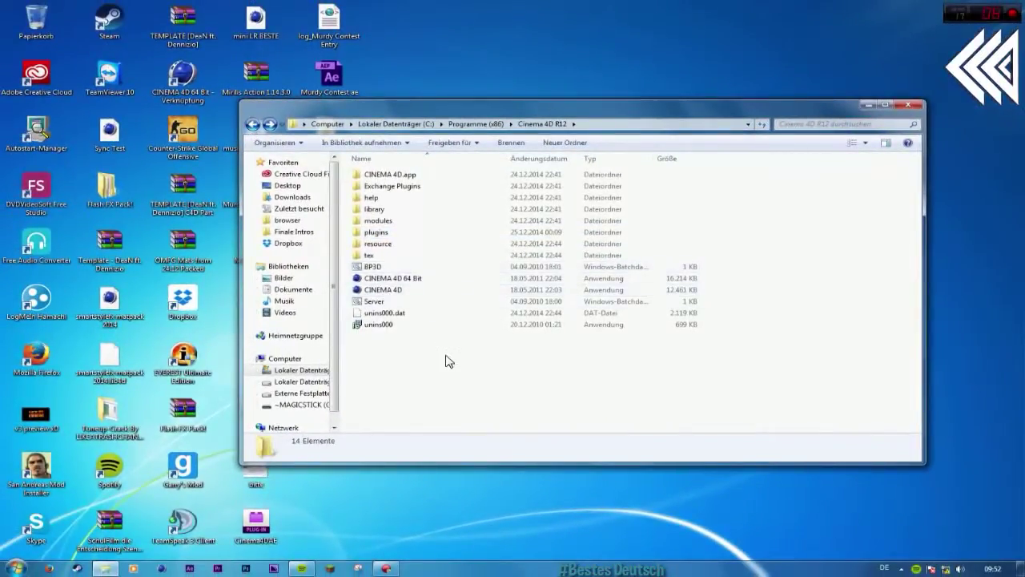
pyautogui.moveTo(601, 119); pyautogui.dragTo(547, 122)
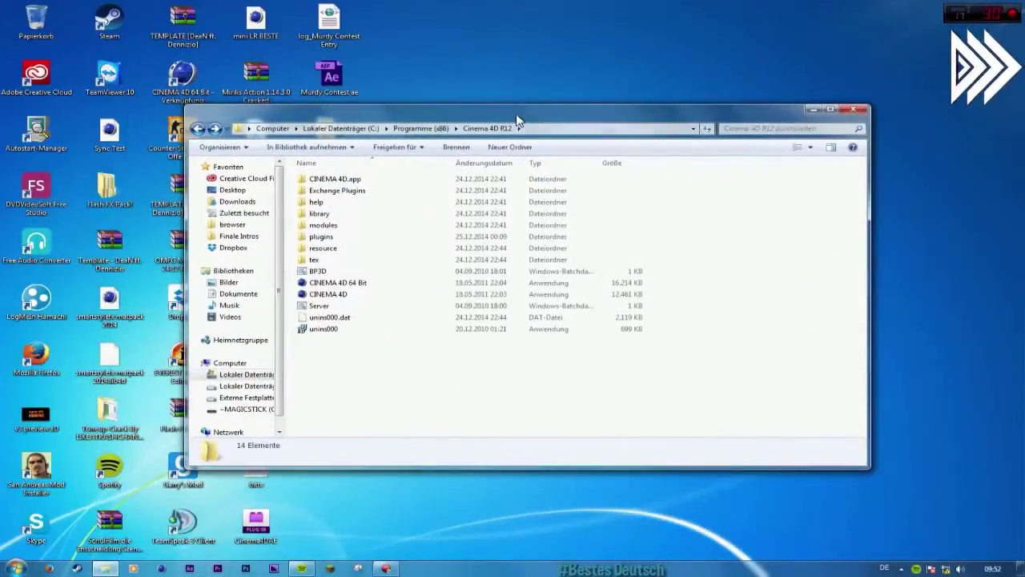
pyautogui.click(355, 282)
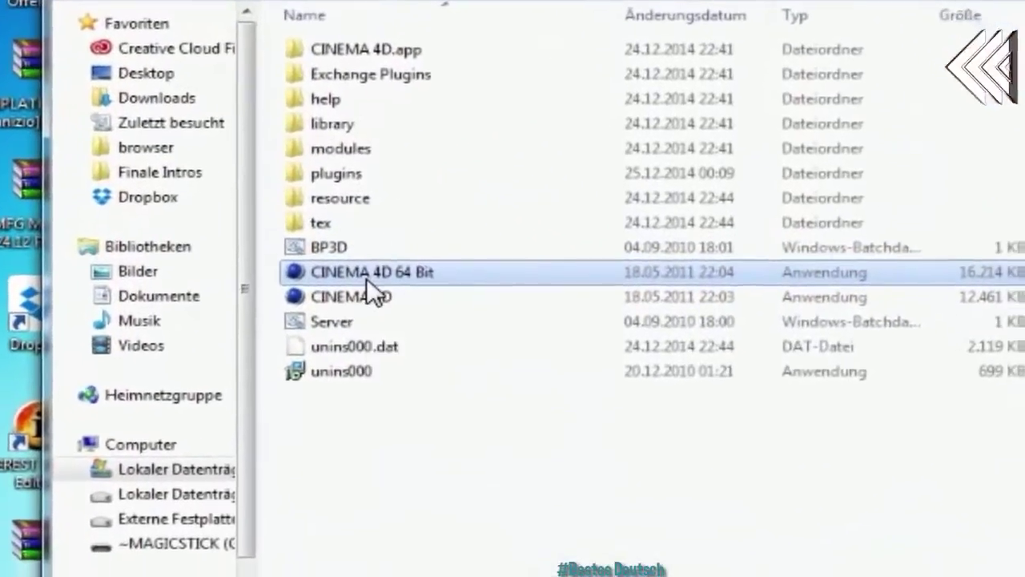
pyautogui.rightClick(376, 303)
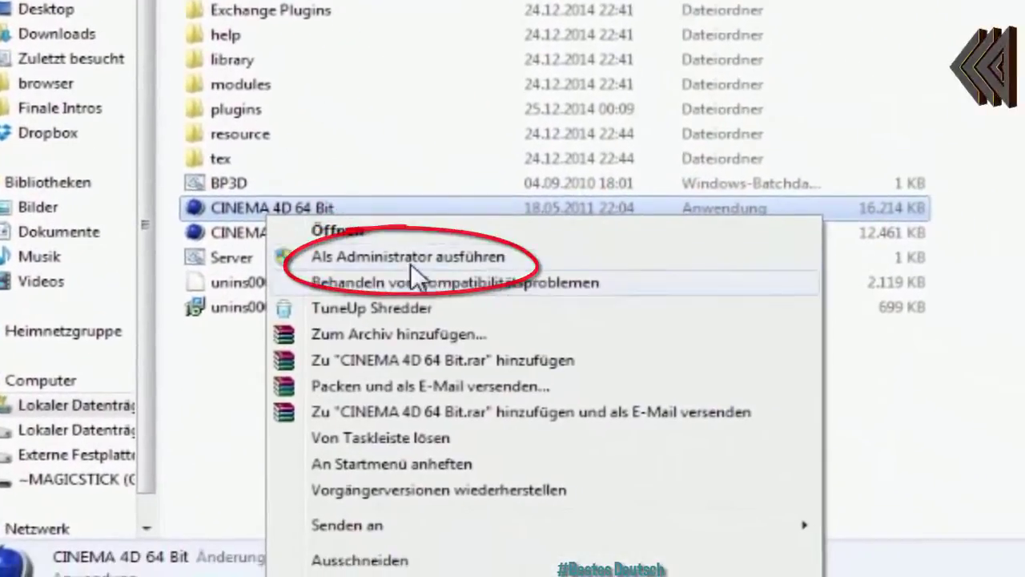
pyautogui.click(481, 337)
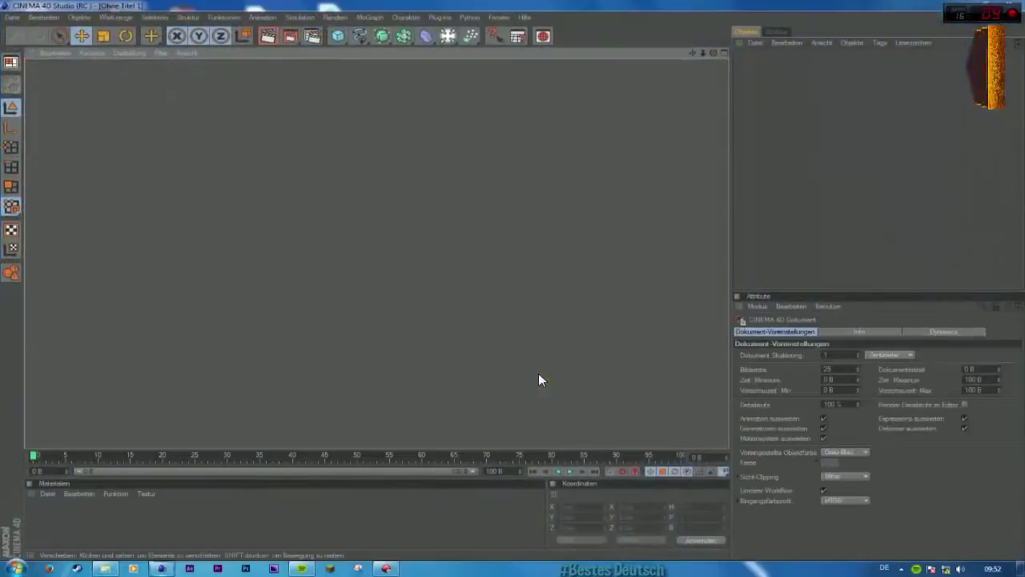
# Step: Open the recently used scene Deans Highlight Extra Lightroom.c4d
pyautogui.click(11, 16)
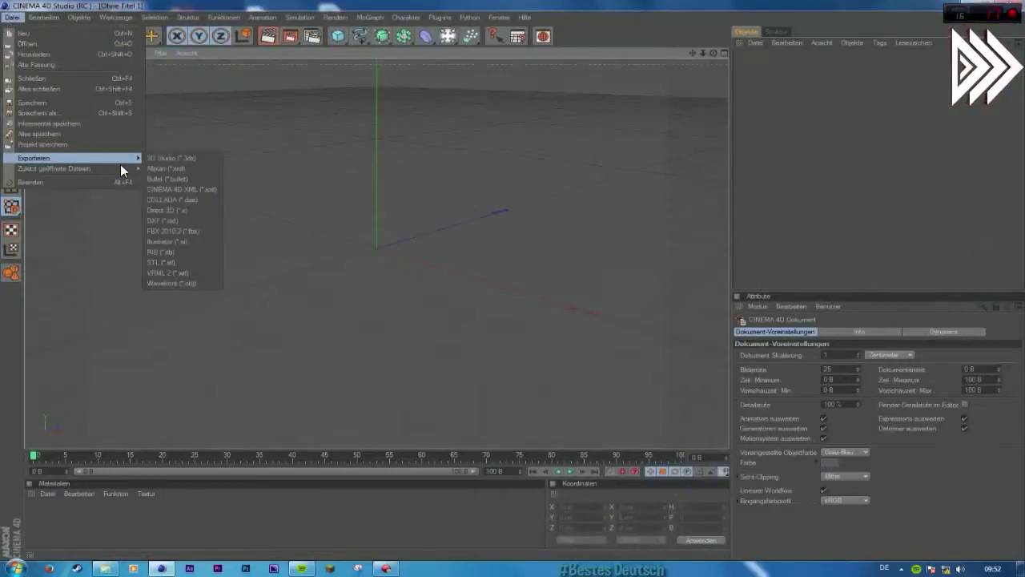
pyautogui.moveTo(120, 168)
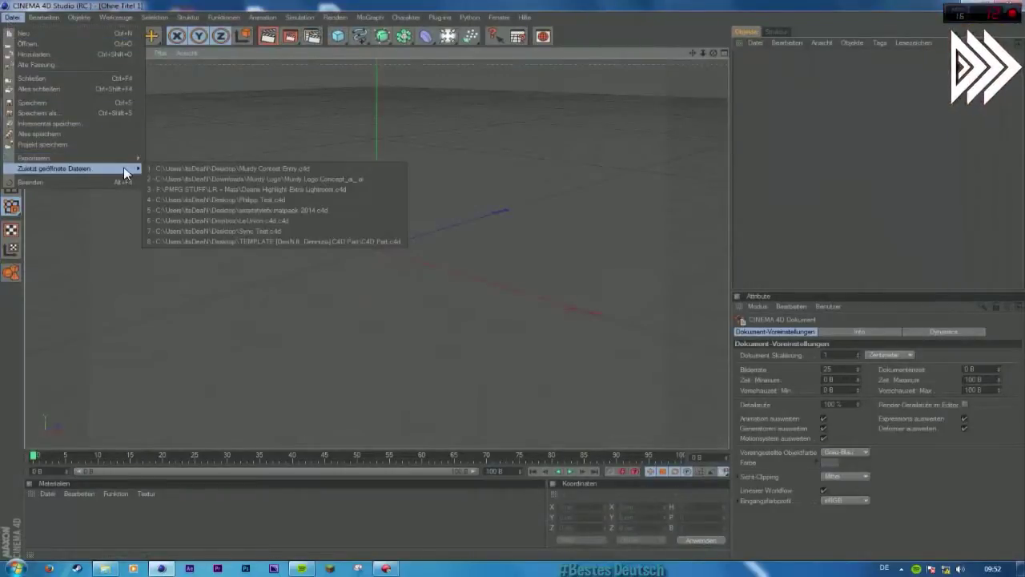
pyautogui.click(237, 189)
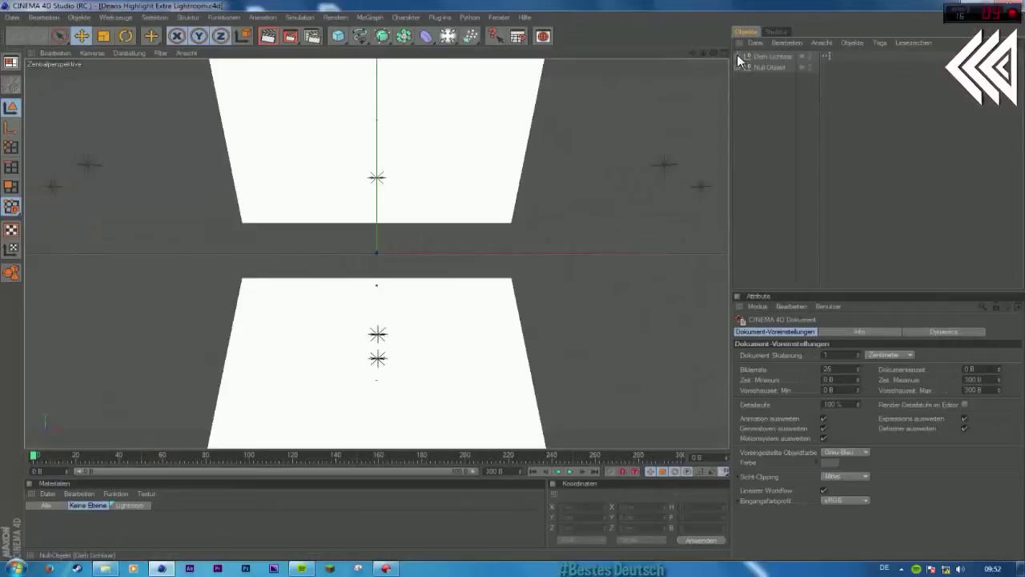
# Step: Leave the Near camera's view and examine the light room's panels and lights from other angles
pyautogui.click(737, 56)
pyautogui.click(737, 56)
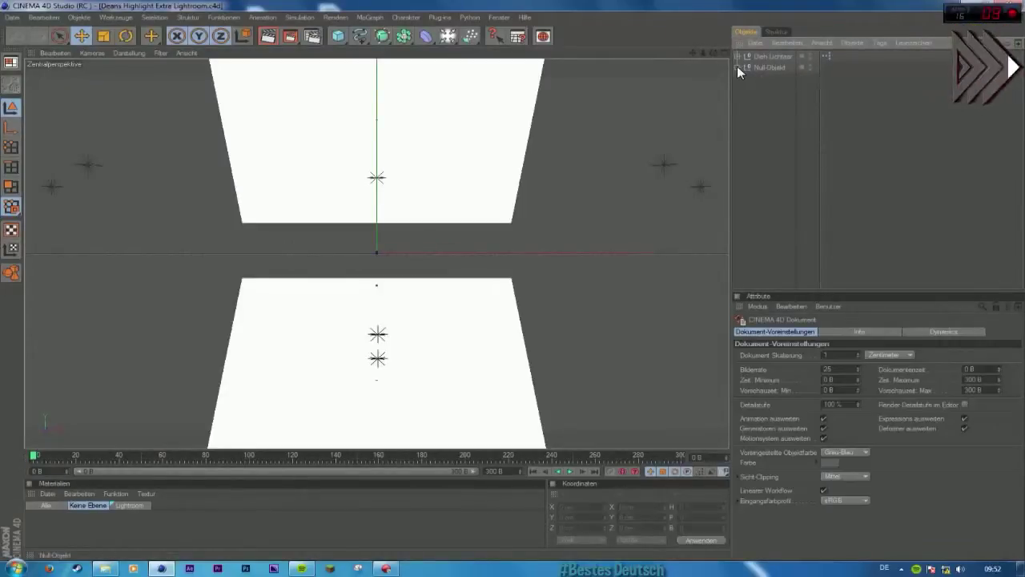
pyautogui.click(816, 77)
pyautogui.moveTo(702, 51); pyautogui.dragTo(693, 73)
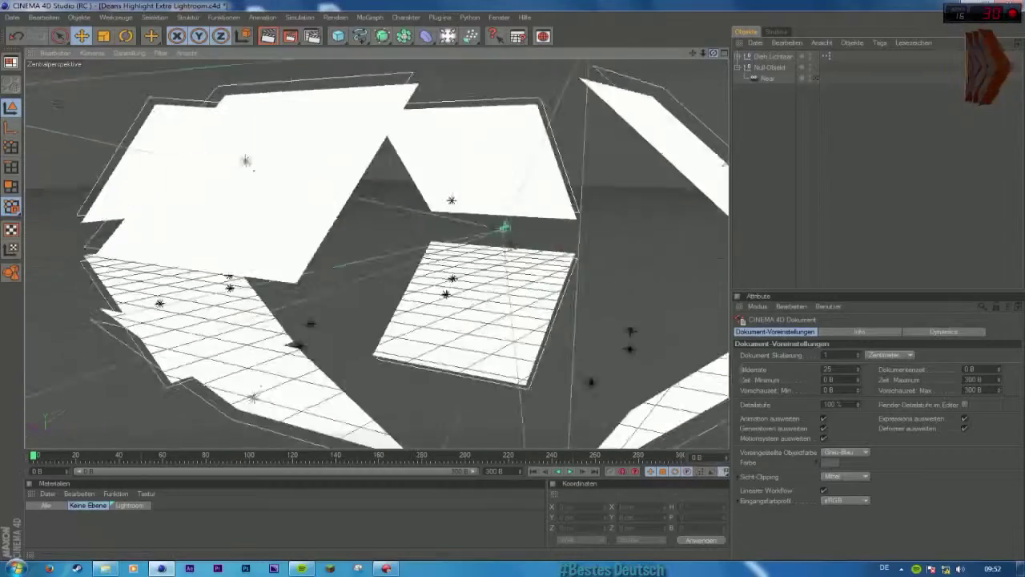
pyautogui.moveTo(710, 51); pyautogui.dragTo(713, 53)
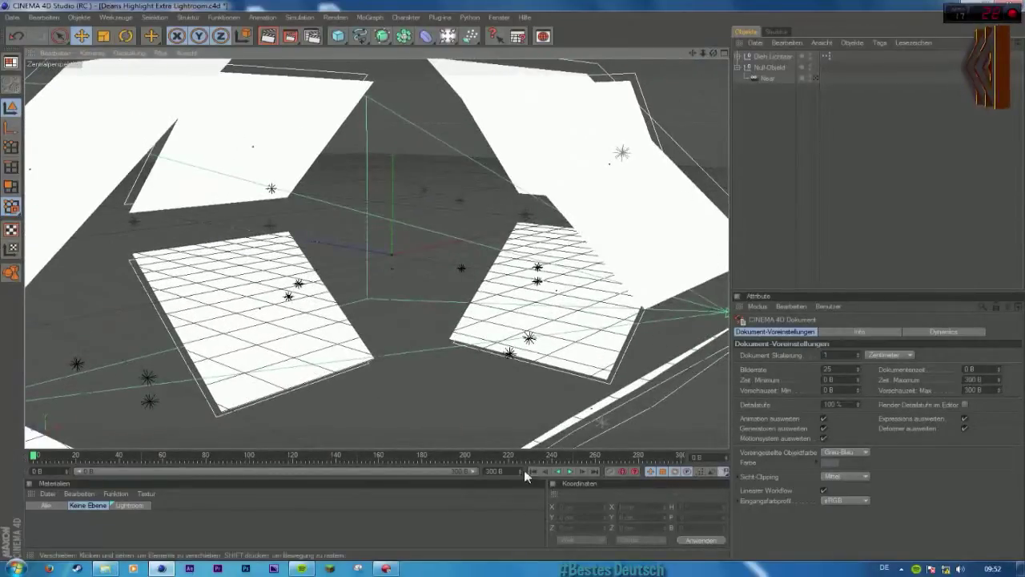
pyautogui.click(901, 569)
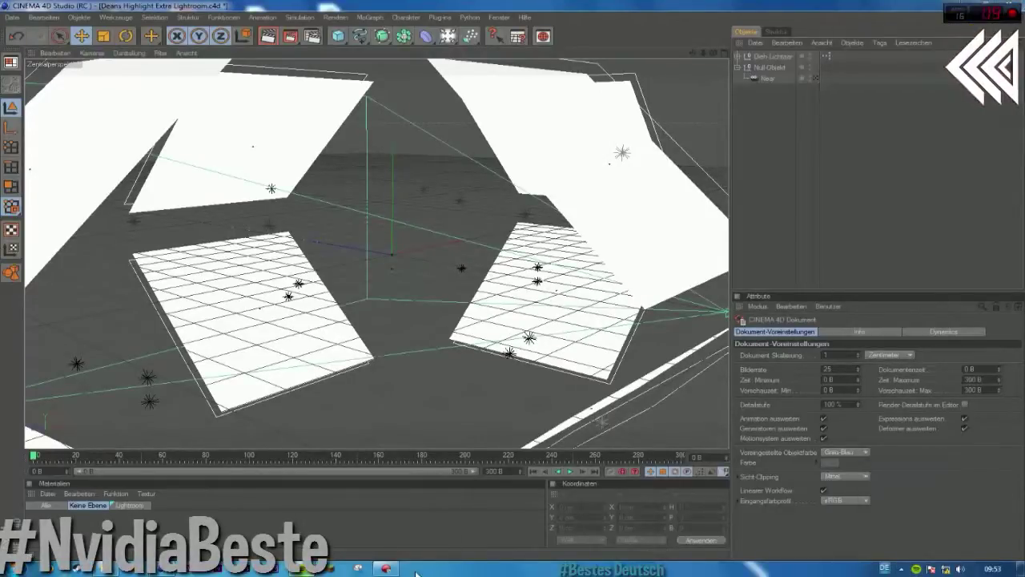
pyautogui.click(385, 568)
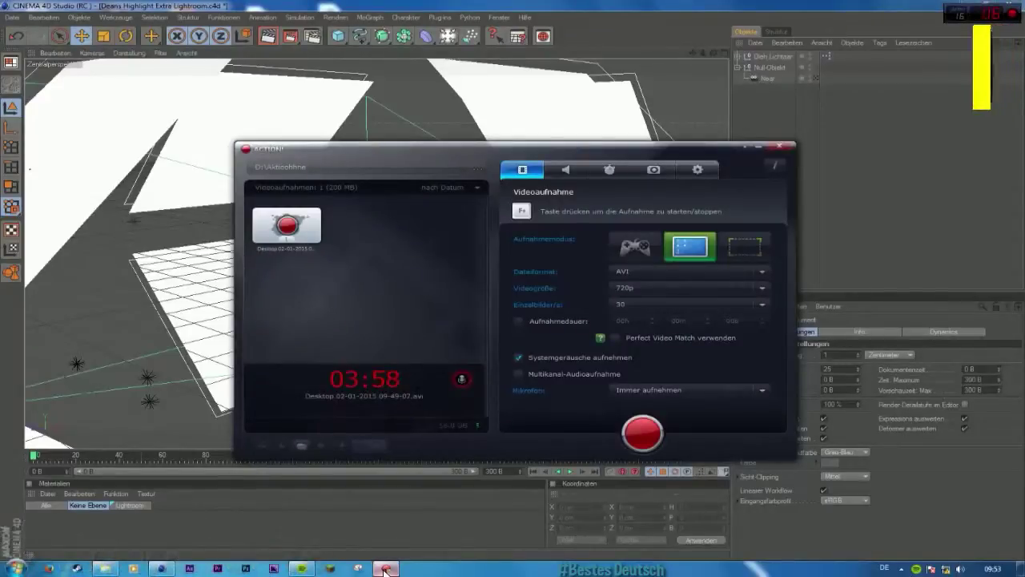
pyautogui.click(386, 568)
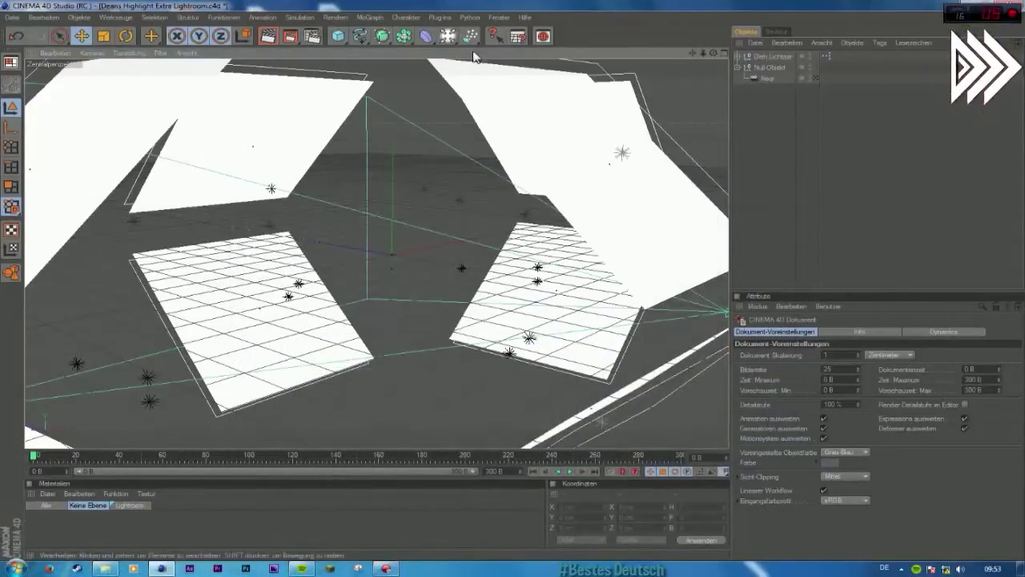
# Step: Add a cube, a sphere and a cone at the scene origin, briefly disabling the cube and sphere to check the cone
pyautogui.click(340, 38)
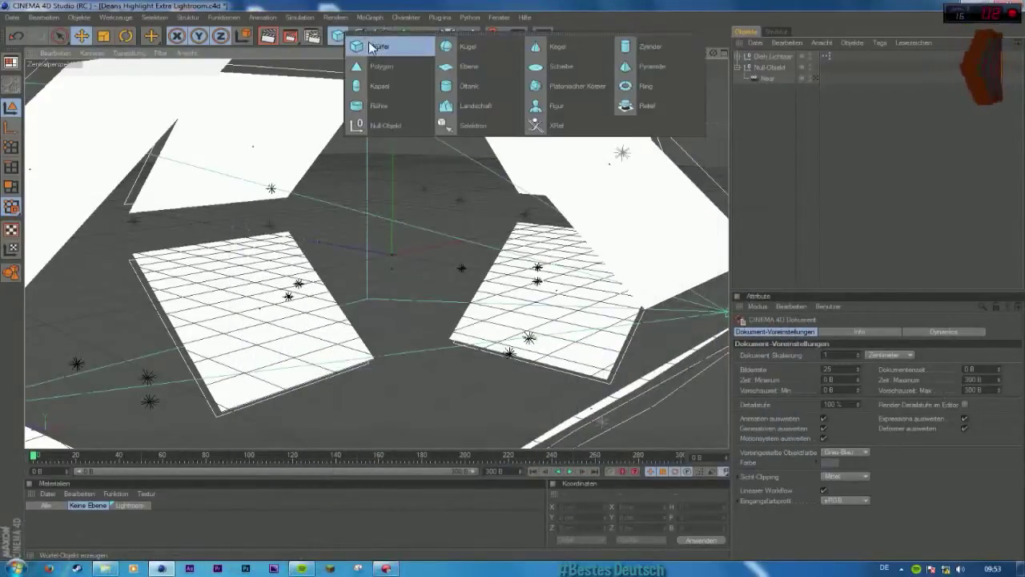
pyautogui.click(371, 46)
pyautogui.click(340, 38)
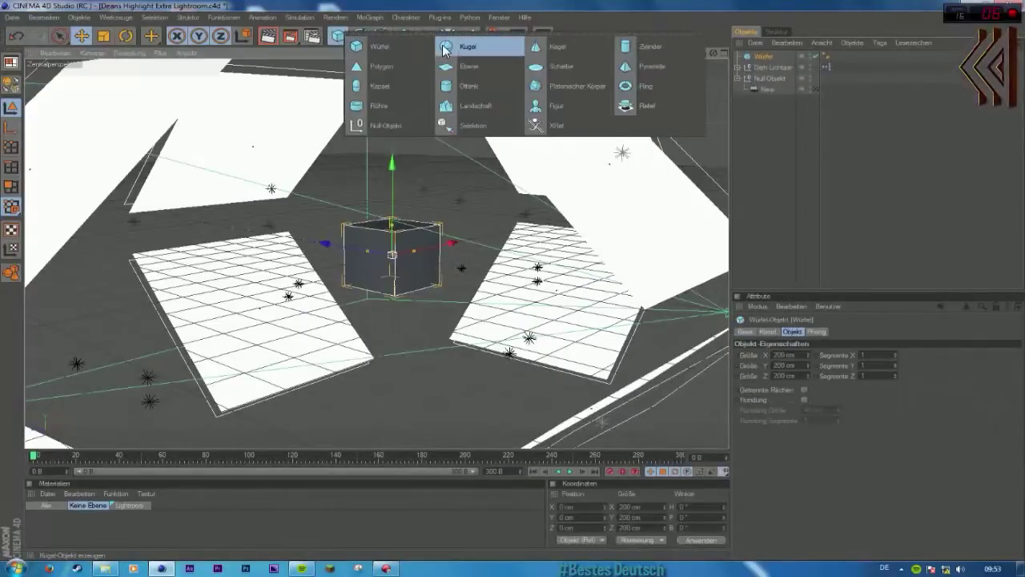
pyautogui.click(466, 46)
pyautogui.click(339, 37)
pyautogui.click(530, 47)
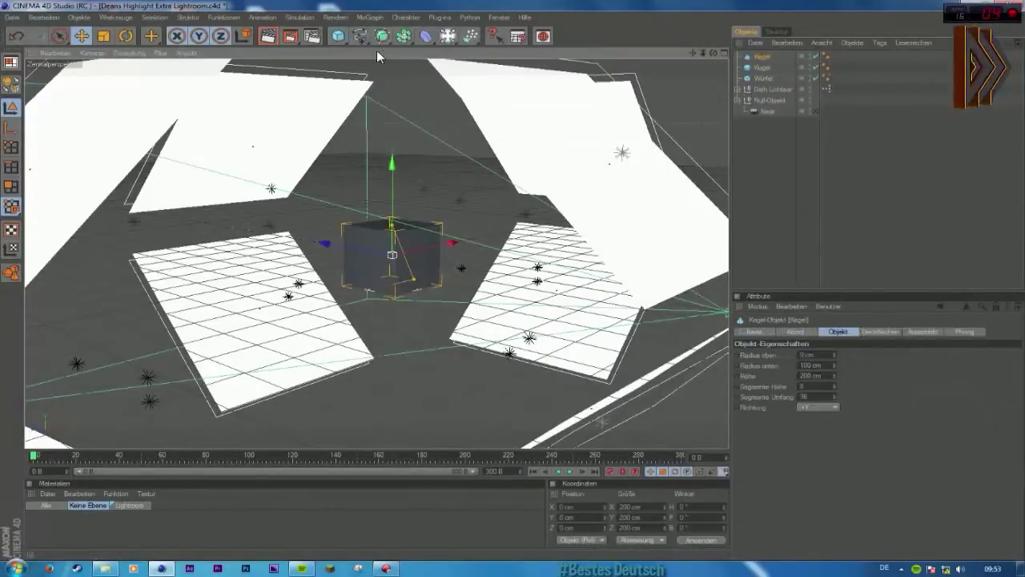
pyautogui.click(340, 37)
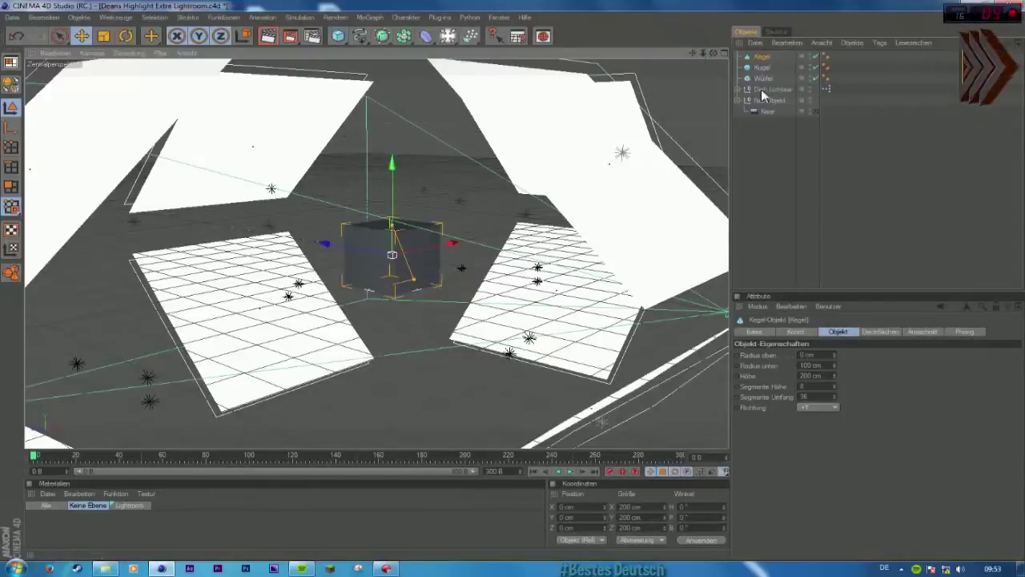
pyautogui.click(815, 75)
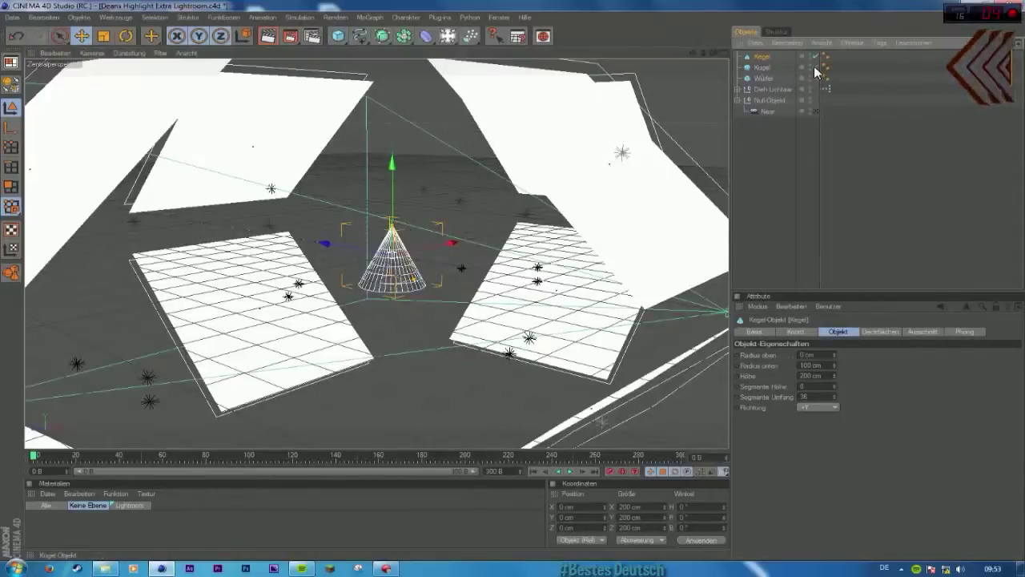
pyautogui.click(816, 76)
# Step: Add a Platonic solid, an oil tank and a landscape object to the scene
pyautogui.click(338, 36)
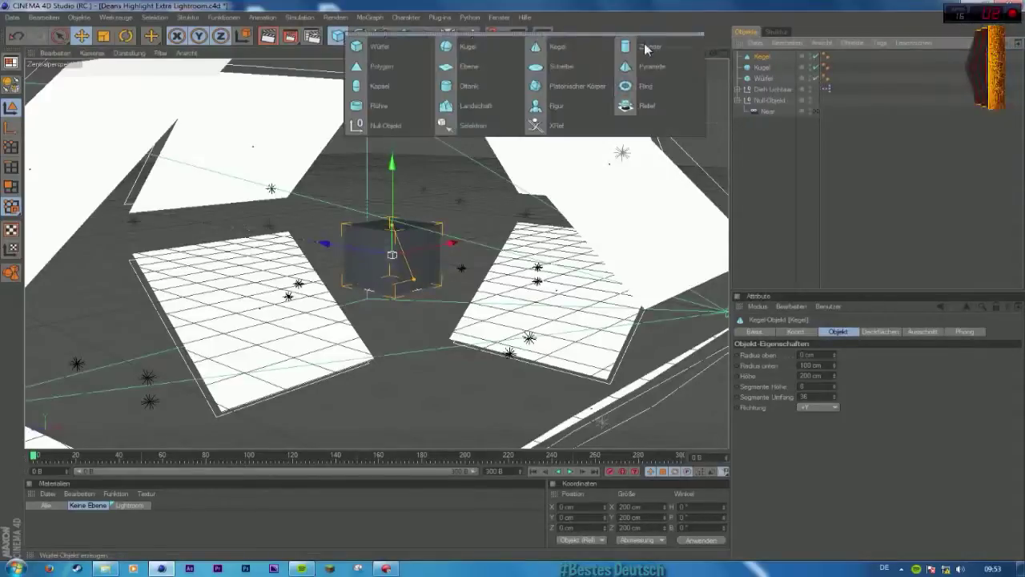
pyautogui.click(565, 86)
pyautogui.click(338, 36)
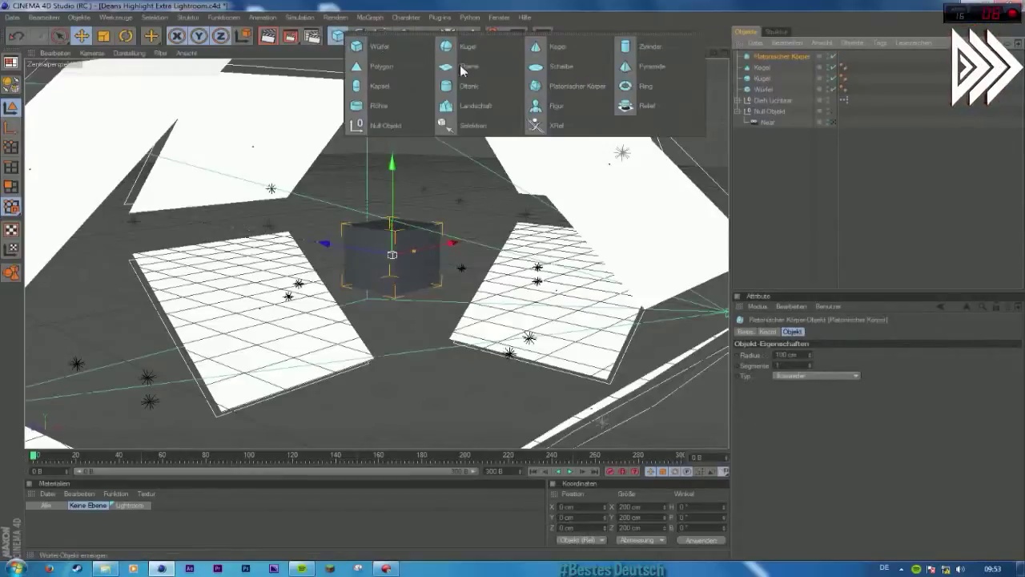
pyautogui.click(474, 85)
pyautogui.click(338, 36)
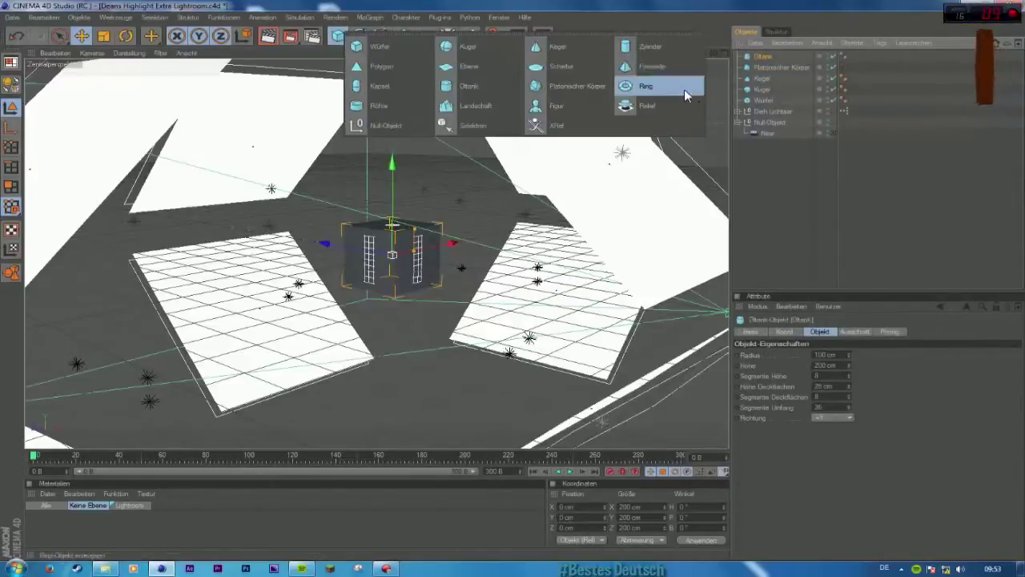
pyautogui.click(448, 107)
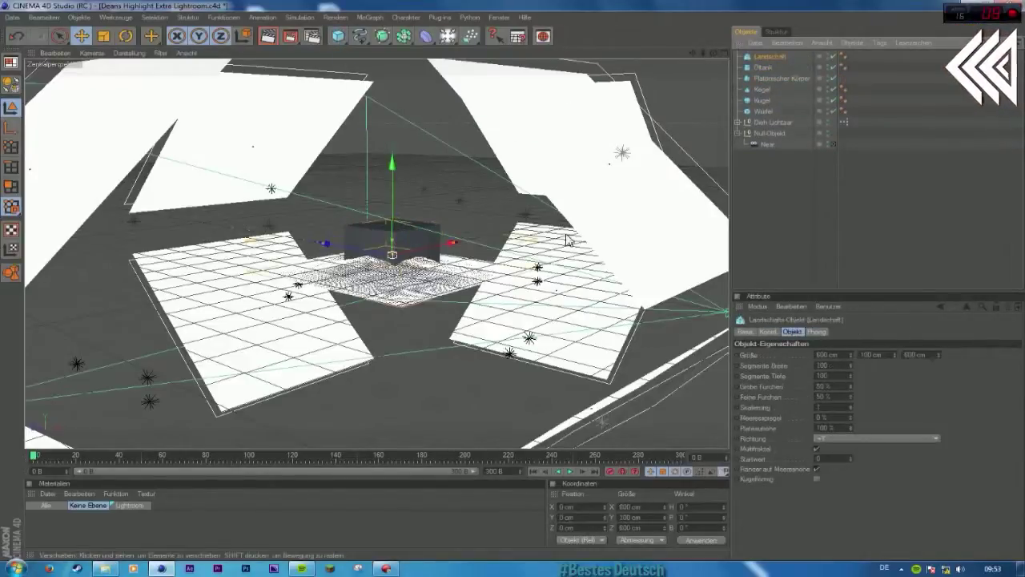
# Step: Delete the landscape, oil tank, Platonic solid, cone and sphere, and deactivate the cube
pyautogui.press('Delete')
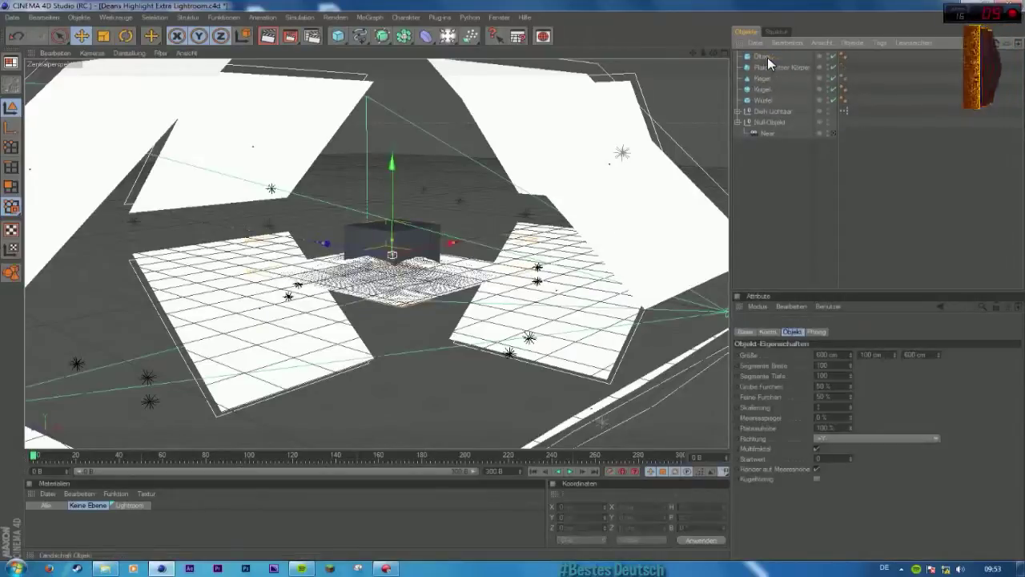
pyautogui.click(763, 57)
pyautogui.press('Delete')
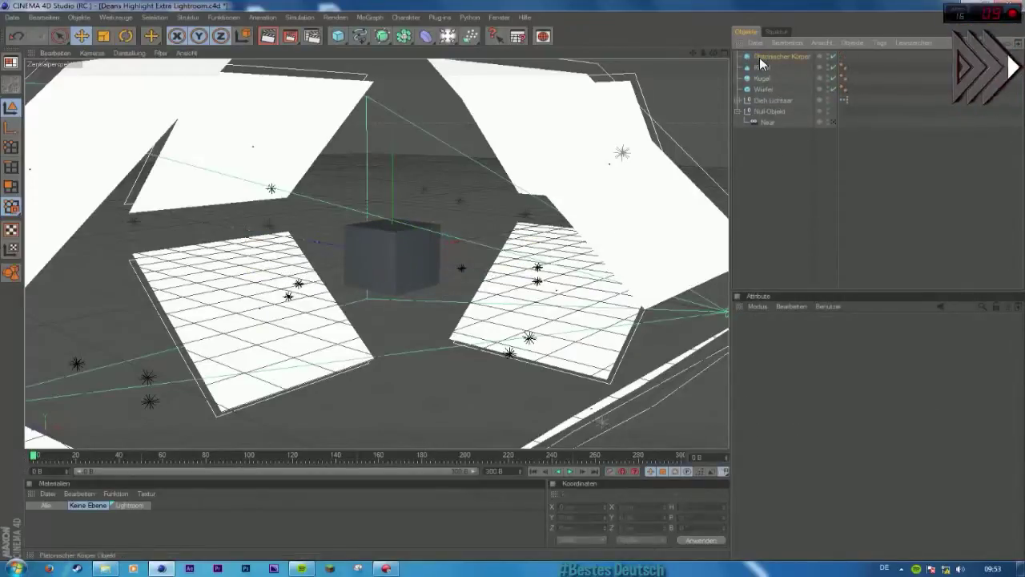
pyautogui.press('Delete')
pyautogui.click(759, 57)
pyautogui.press('Delete')
pyautogui.click(760, 56)
pyautogui.press('Delete')
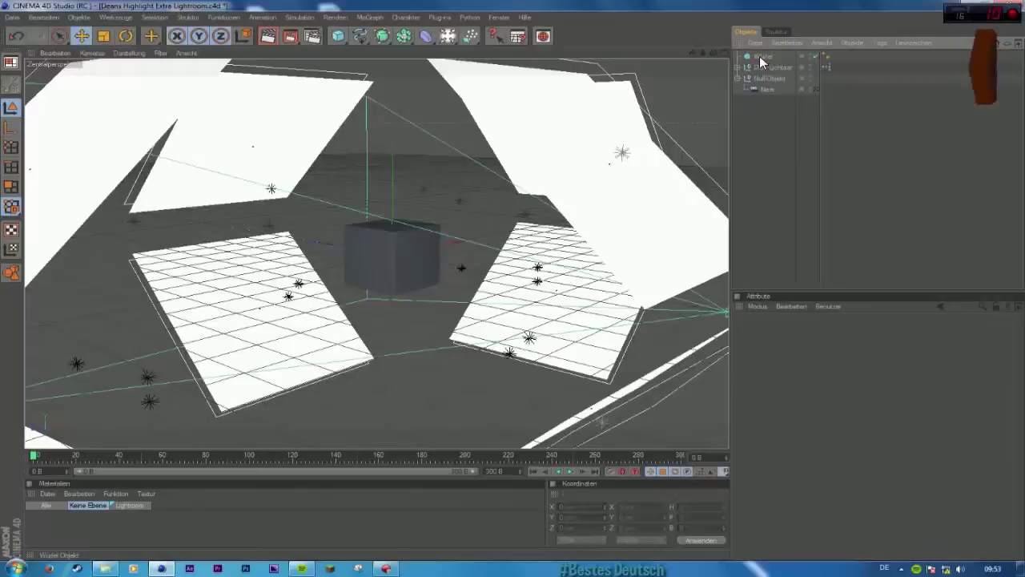
pyautogui.click(816, 56)
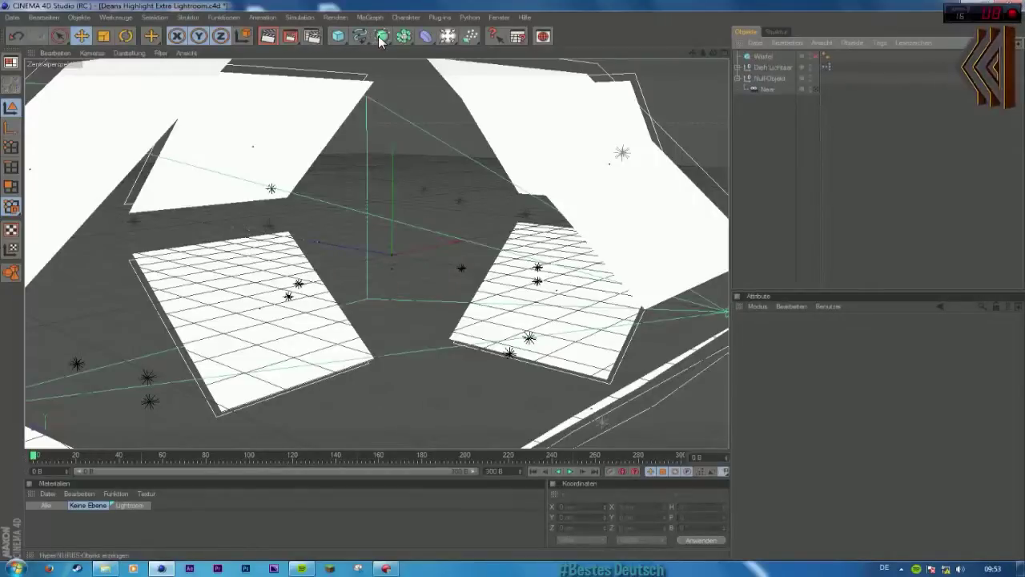
# Step: Add a pyramid, return to the Near camera's view and rotate the pyramid to about H 49.4°, P -25.9°, B -5.4°
pyautogui.click(359, 37)
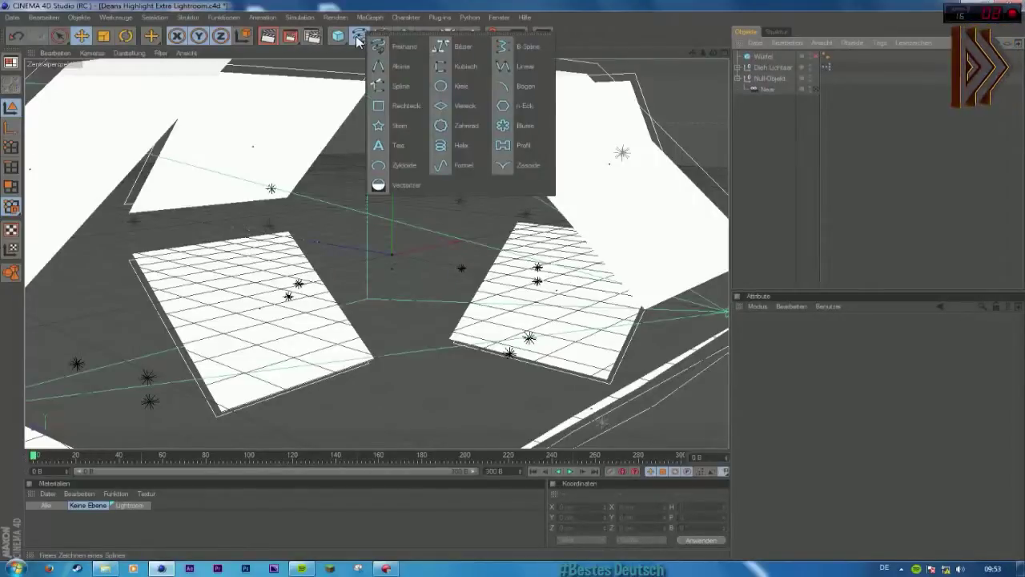
pyautogui.click(338, 36)
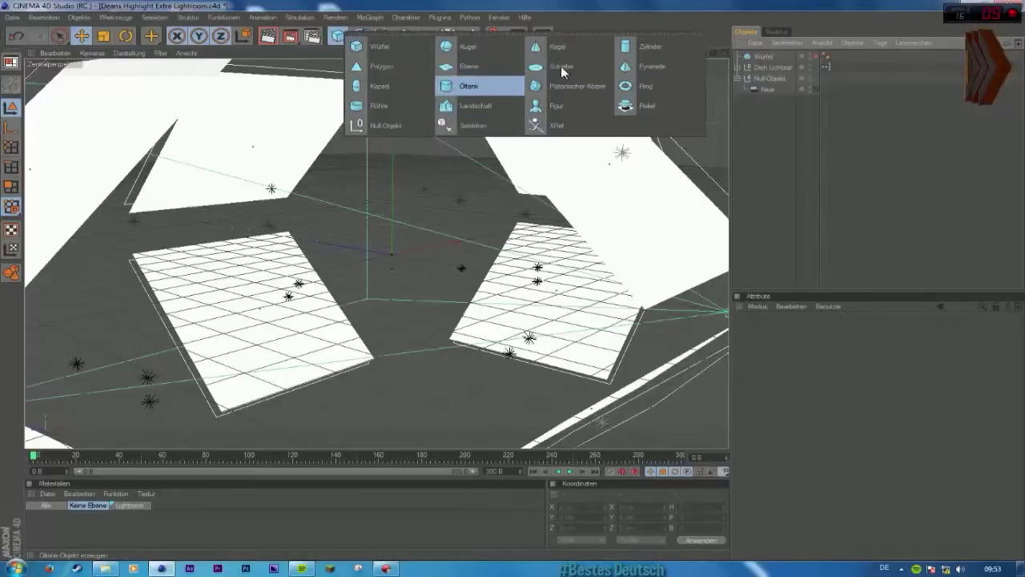
pyautogui.click(646, 67)
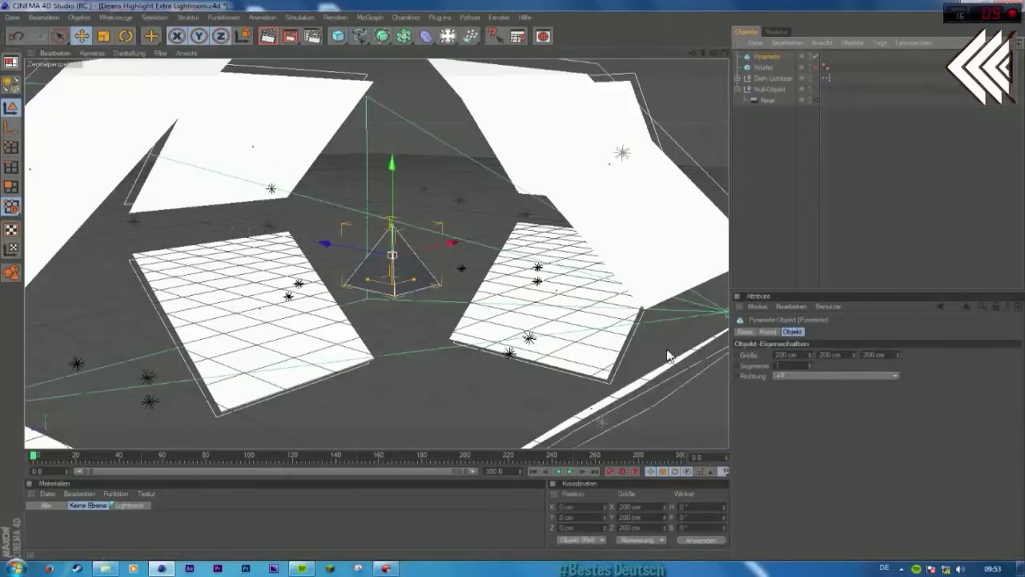
pyautogui.click(758, 105)
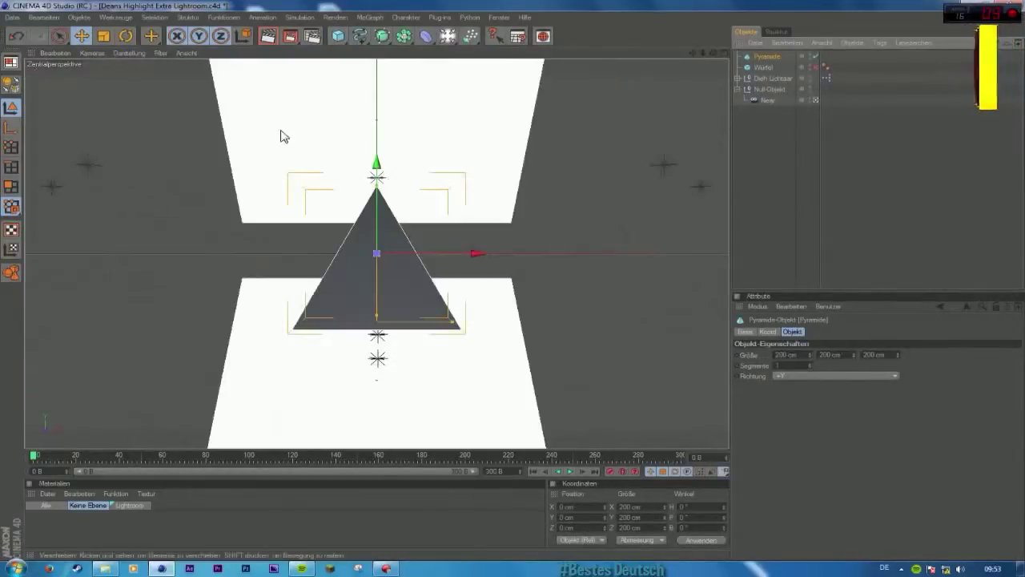
pyautogui.click(124, 36)
pyautogui.moveTo(413, 261); pyautogui.dragTo(435, 255)
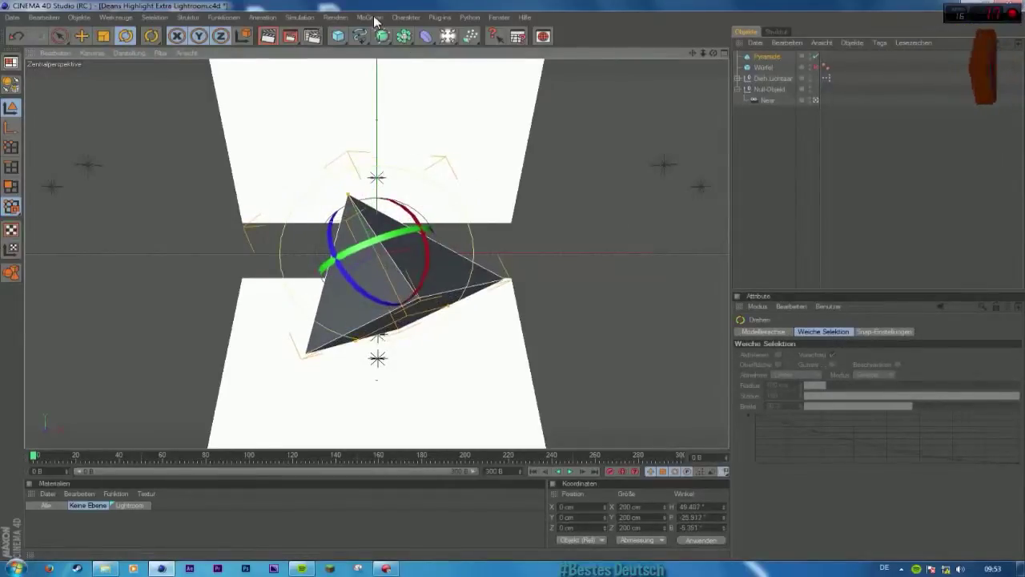
# Step: Add an Atom Array with the pyramid as its child, and rotate the array so the wireframe pyramid stands nearly upright
pyautogui.moveTo(407, 36); pyautogui.dragTo(528, 69)
pyautogui.moveTo(756, 67); pyautogui.dragTo(775, 54)
pyautogui.click(762, 167)
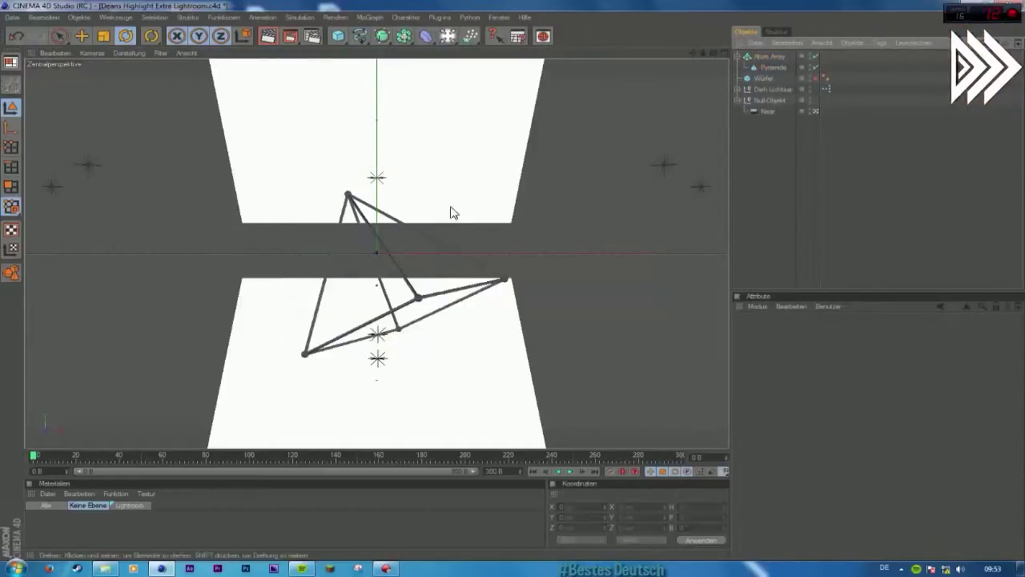
pyautogui.click(765, 58)
pyautogui.moveTo(376, 232); pyautogui.dragTo(607, 265)
pyautogui.click(802, 172)
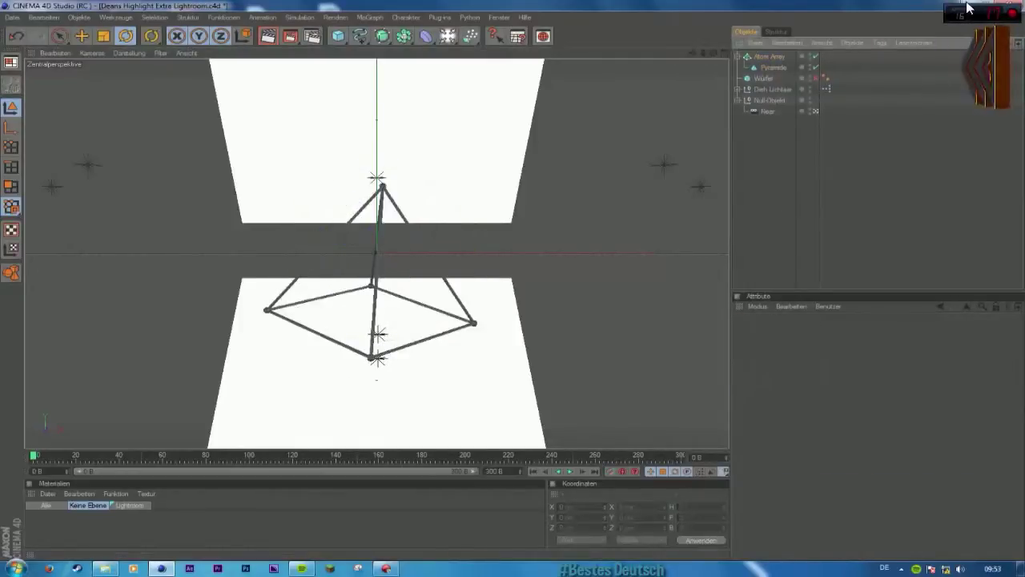
# Step: Open the recently used scene Murdy Contest Entry.c4d
pyautogui.click(12, 17)
pyautogui.moveTo(109, 169)
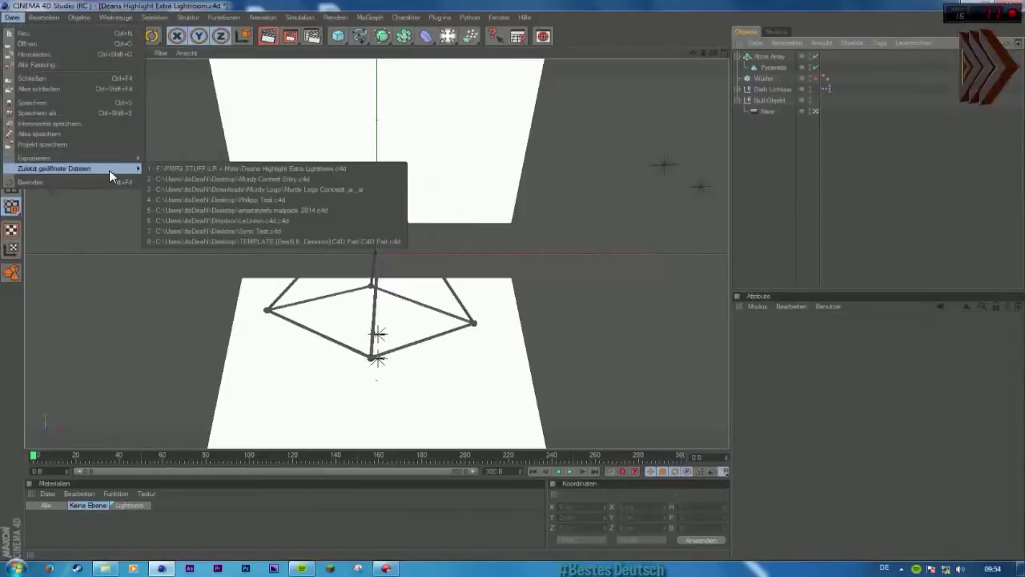
pyautogui.click(268, 177)
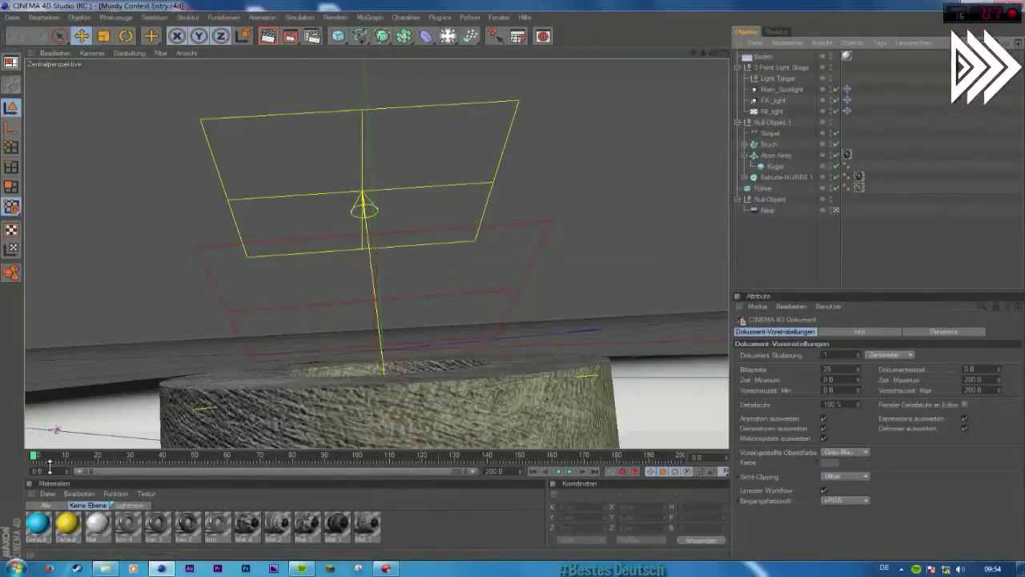
# Step: Scrub the animation to frames 84 and 99 and examine the keyframed Atom Array around the broken logo
pyautogui.moveTo(34, 459); pyautogui.dragTo(304, 453)
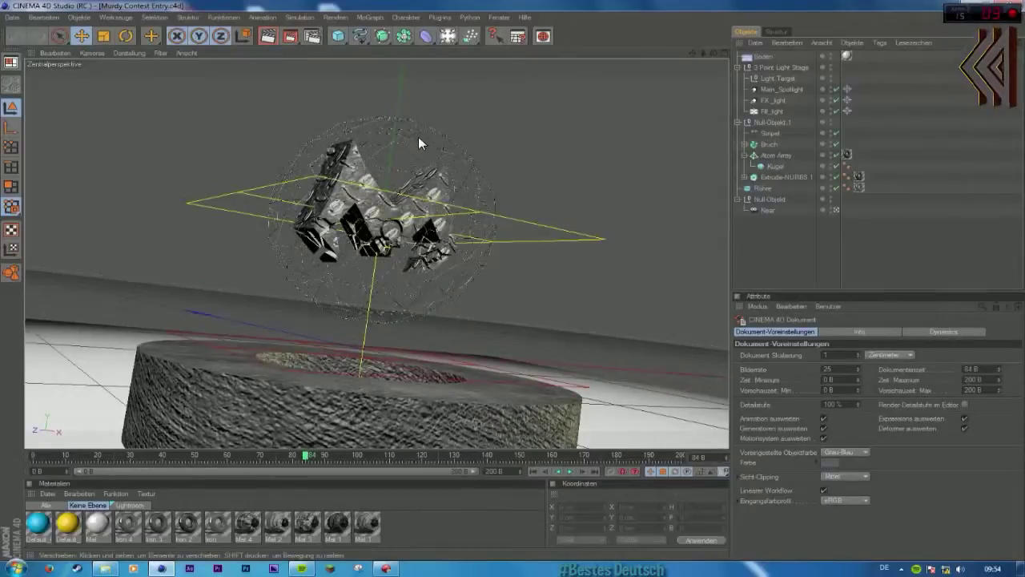
pyautogui.click(772, 154)
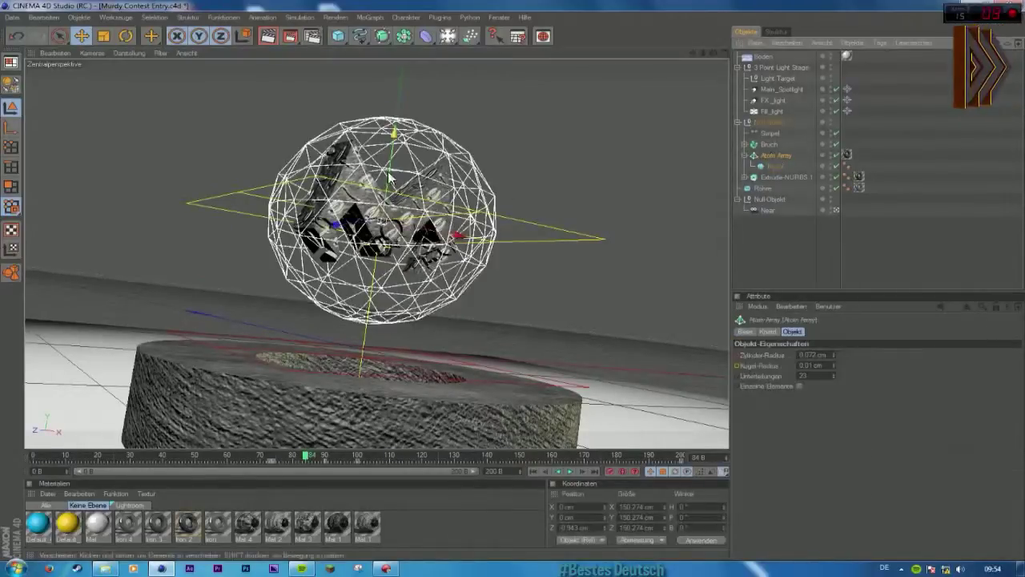
pyautogui.click(332, 463)
pyautogui.moveTo(342, 460)
pyautogui.mouseDown()
pyautogui.moveTo(319, 459)
pyautogui.moveTo(355, 456)
pyautogui.mouseUp()
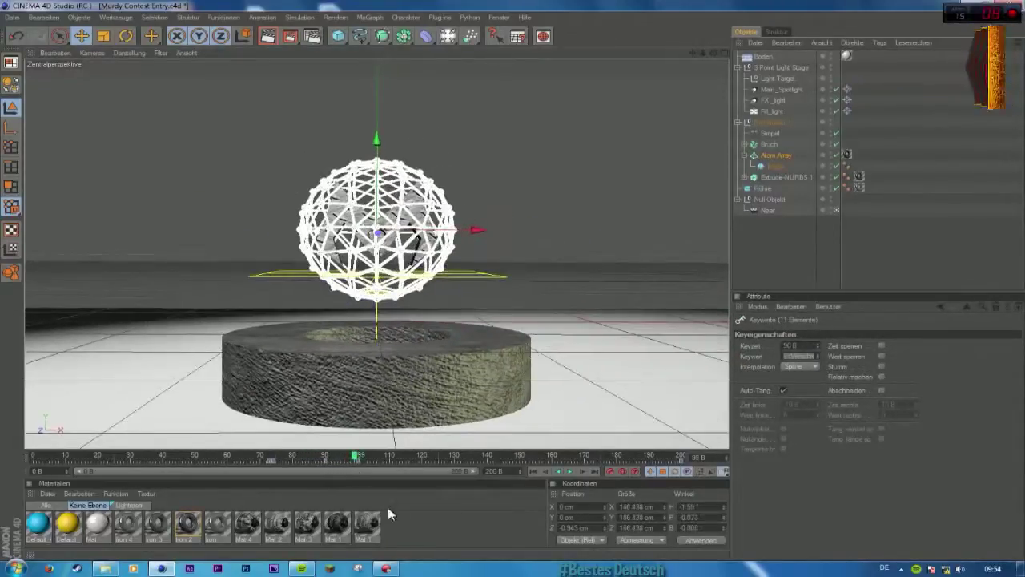
pyautogui.click(406, 536)
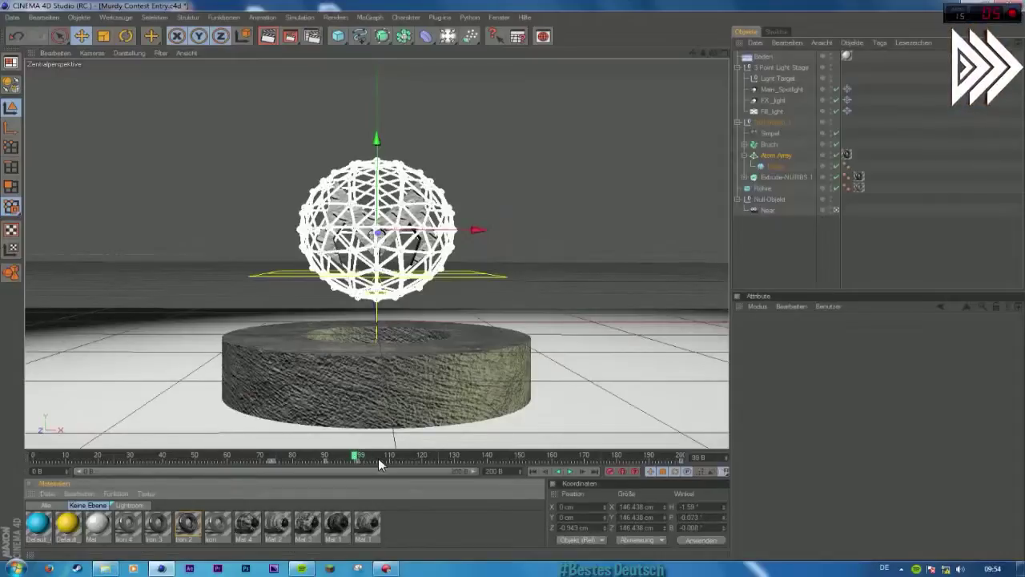
# Step: Examine the Atom Array and its child sphere in the object hierarchy and scrub the animation to frame 114
pyautogui.click(771, 270)
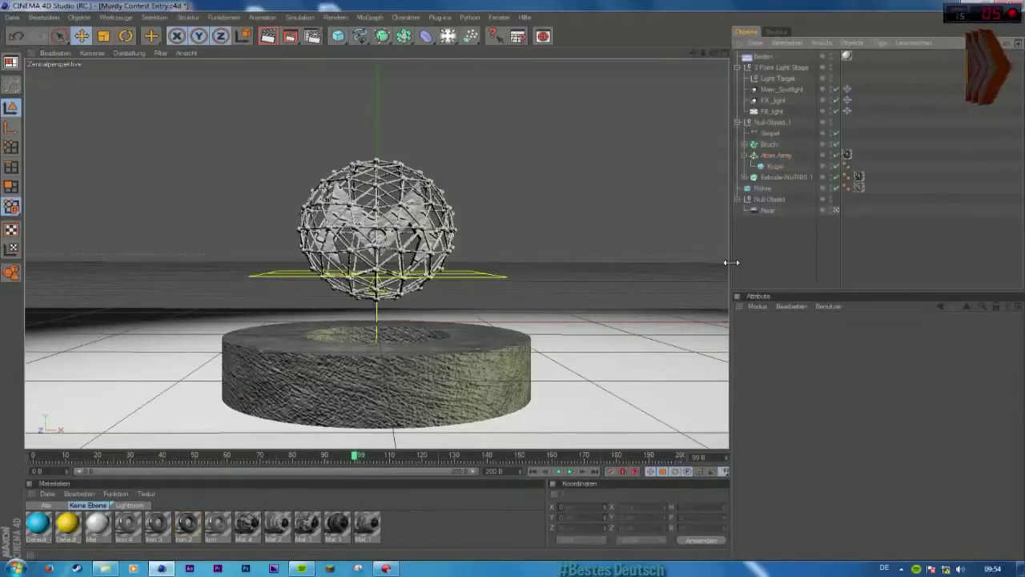
pyautogui.click(782, 155)
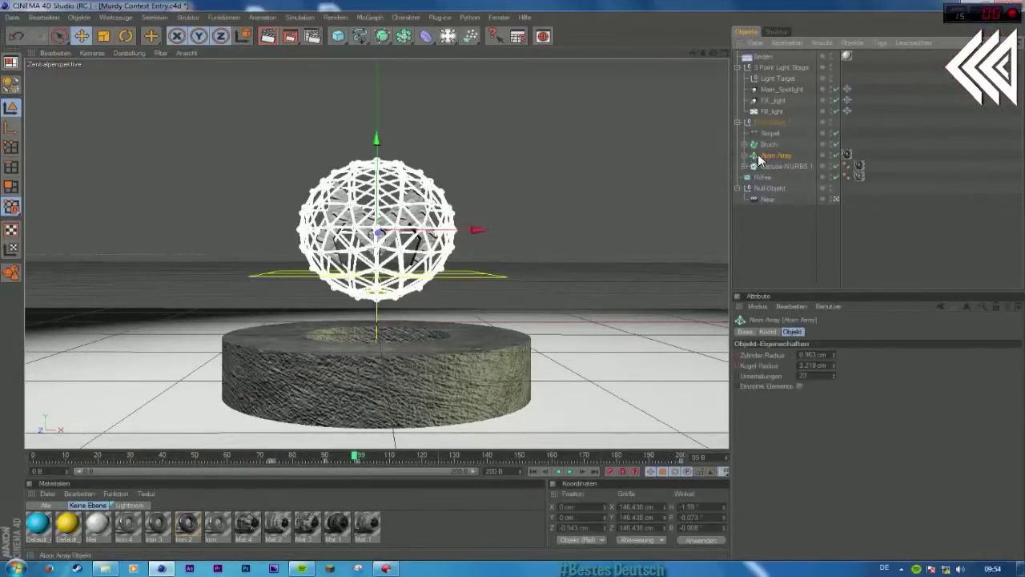
pyautogui.click(769, 240)
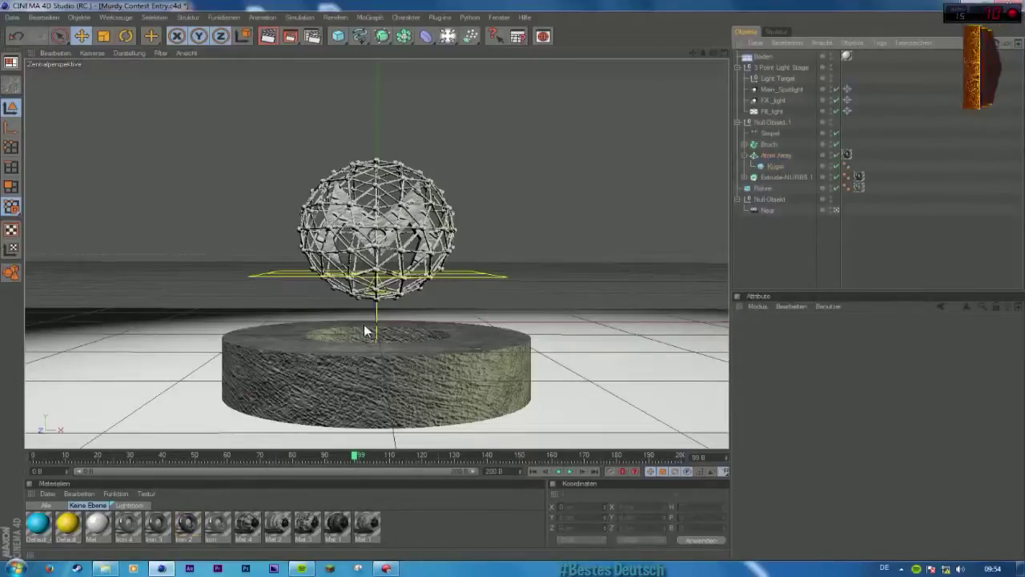
pyautogui.moveTo(355, 457); pyautogui.dragTo(401, 495)
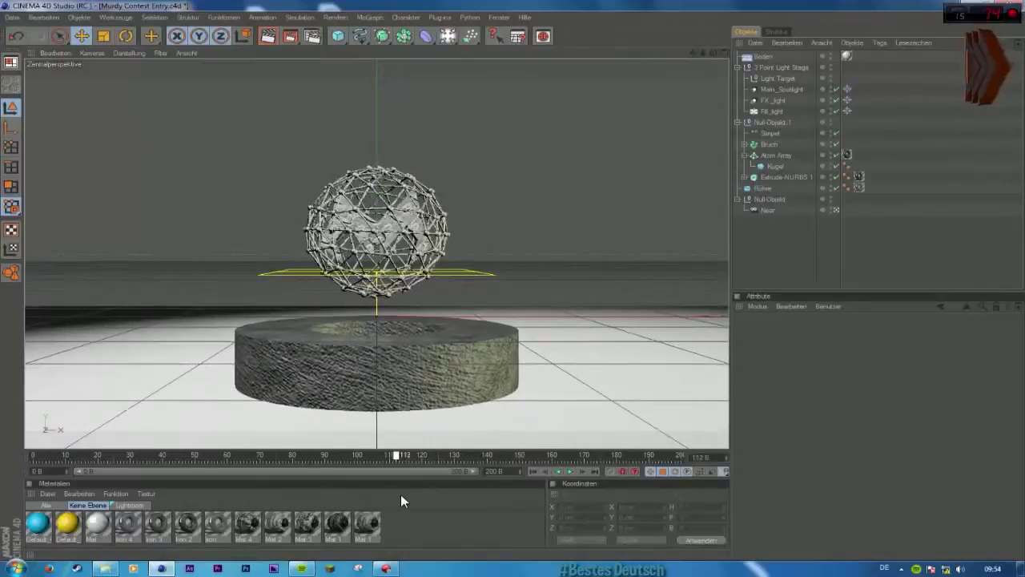
# Step: Close the scene Murdy Contest Entry.c4d and return to Deans Highlight Extra Lightroom.c4d
pyautogui.click(11, 17)
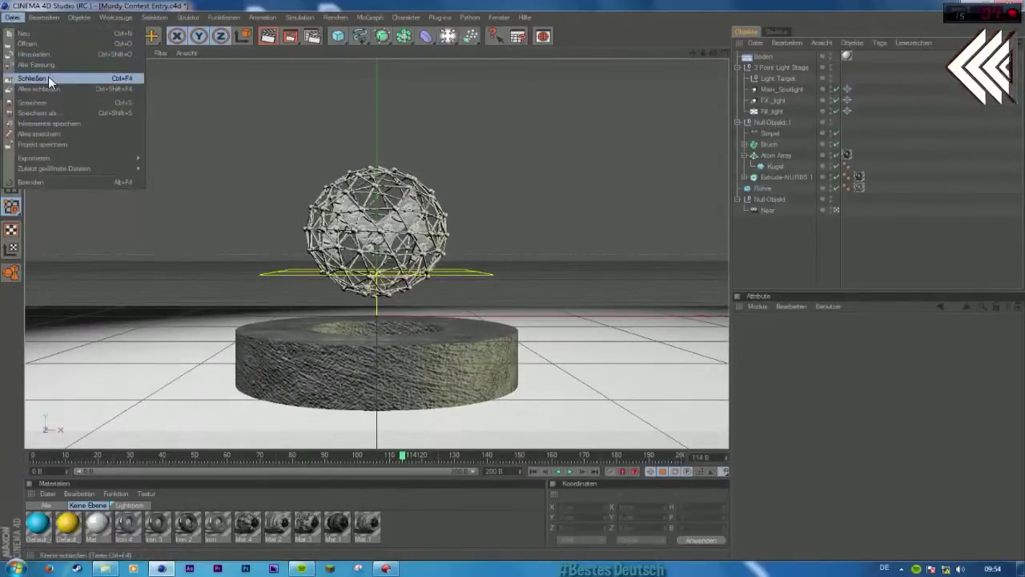
pyautogui.click(48, 76)
pyautogui.click(524, 327)
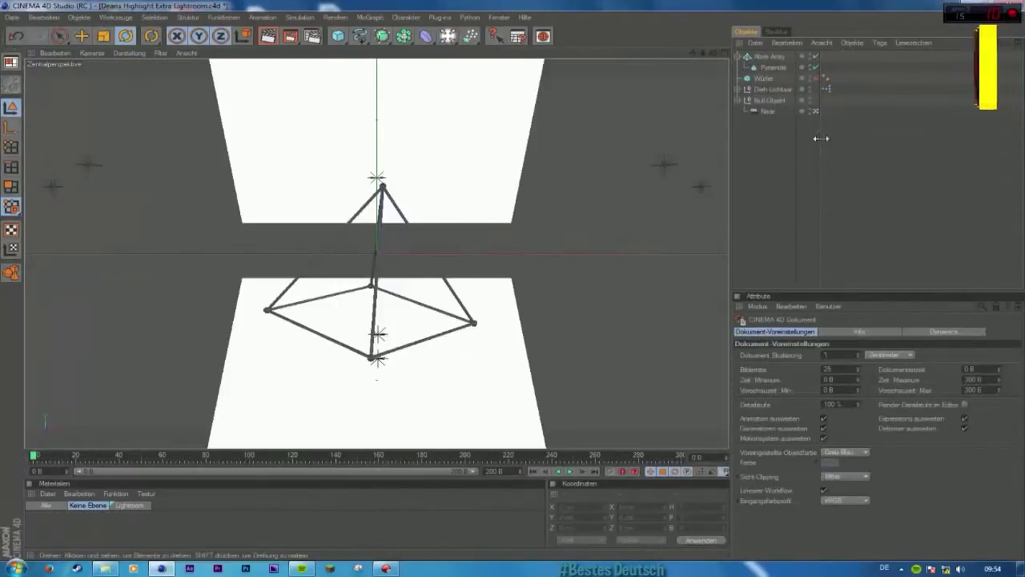
# Step: Delete the Atom Array together with its pyramid and enable the hidden cube
pyautogui.click(766, 57)
pyautogui.press('Delete')
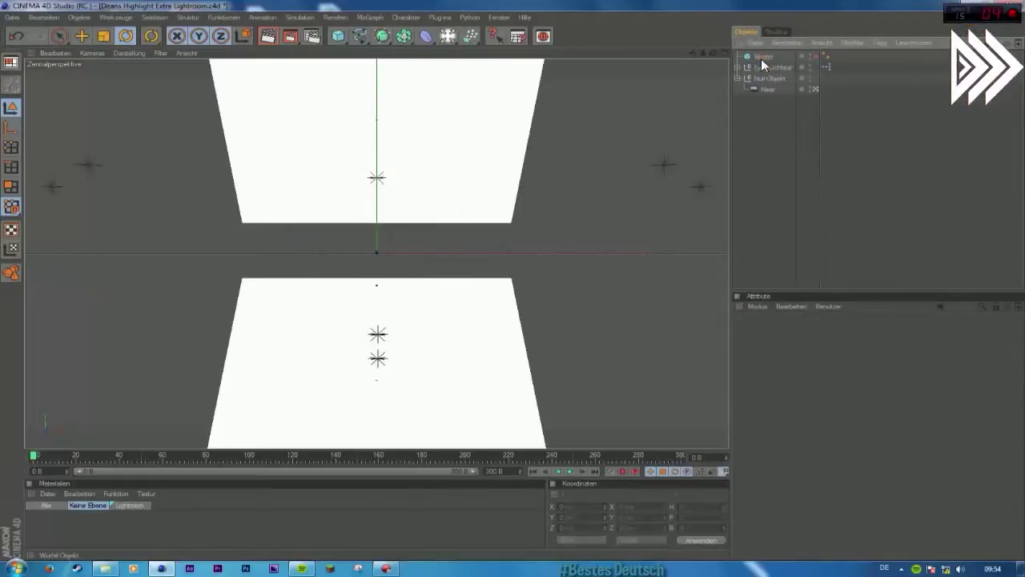
pyautogui.click(771, 57)
pyautogui.click(816, 56)
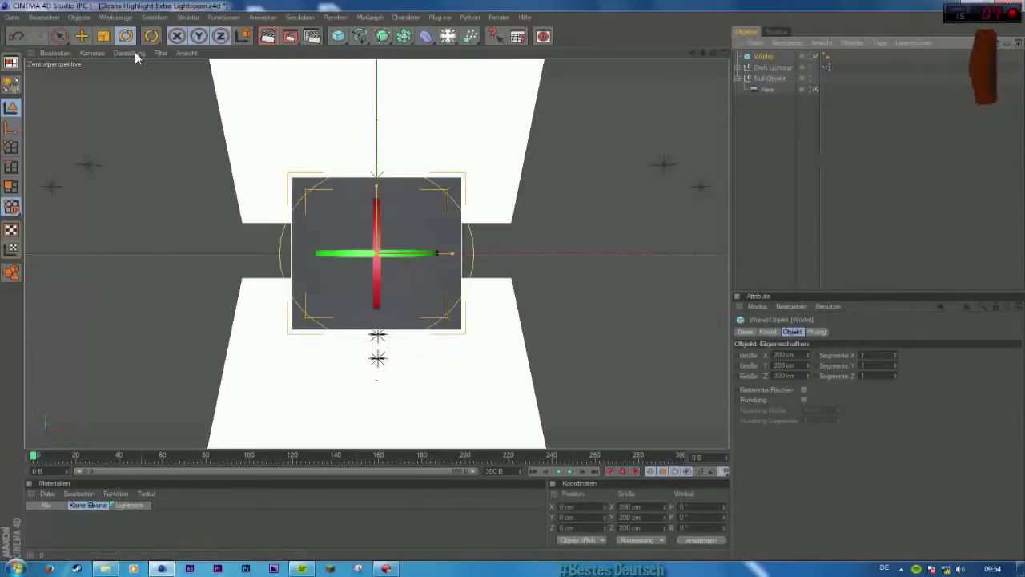
# Step: Rotate the cube to about H 29°, P 24°, B -2.2° and round it by 14 cm with 15 rounding segments and 15 segments per axis
pyautogui.moveTo(338, 222); pyautogui.dragTo(462, 361)
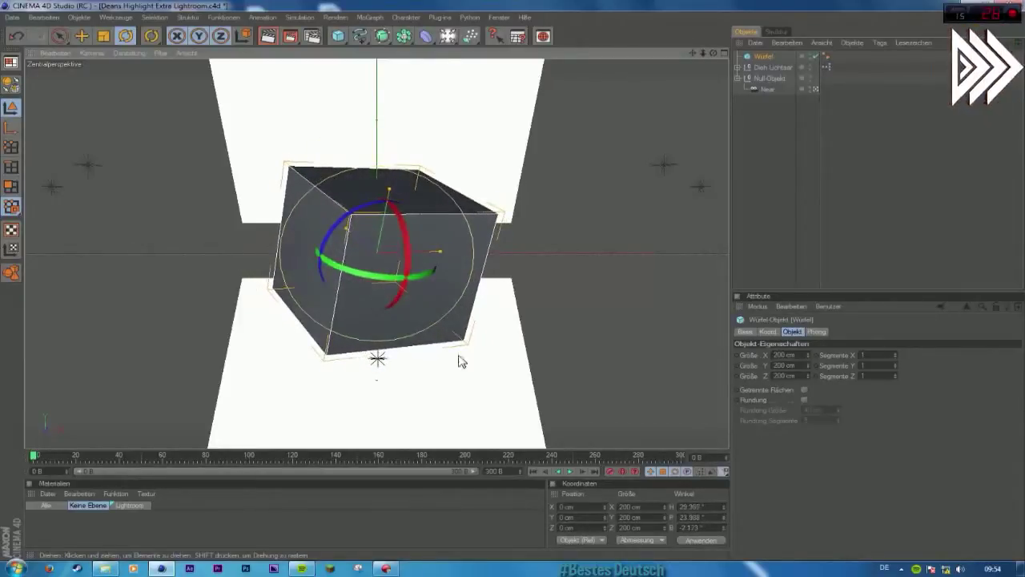
pyautogui.click(805, 399)
pyautogui.click(804, 400)
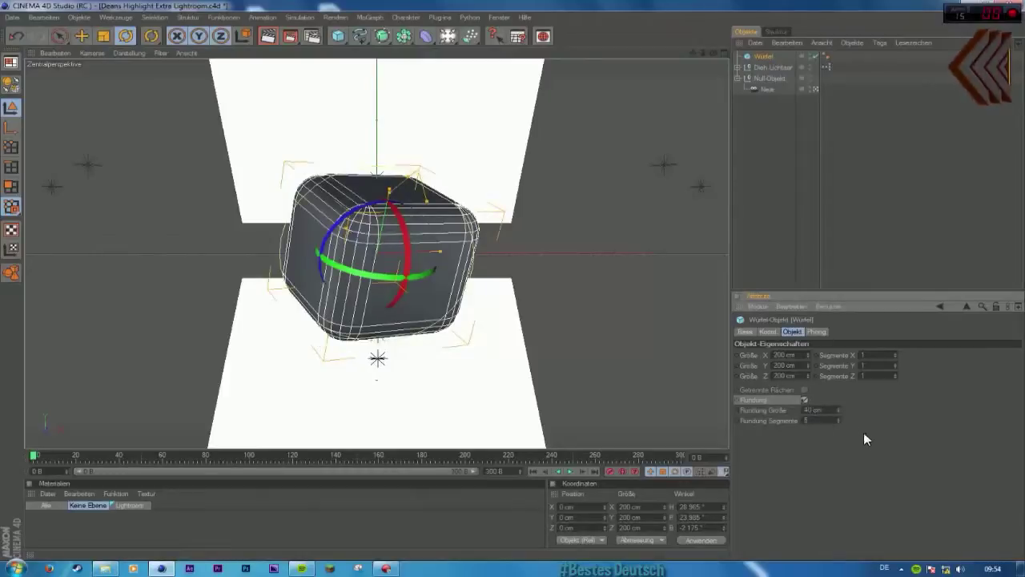
pyautogui.moveTo(839, 409); pyautogui.dragTo(838, 416)
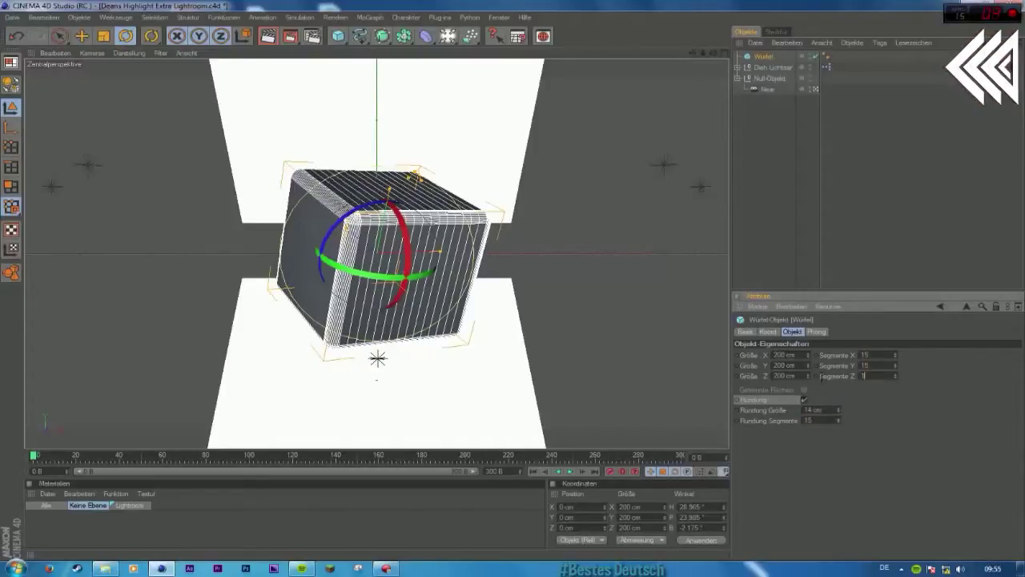
pyautogui.click(779, 182)
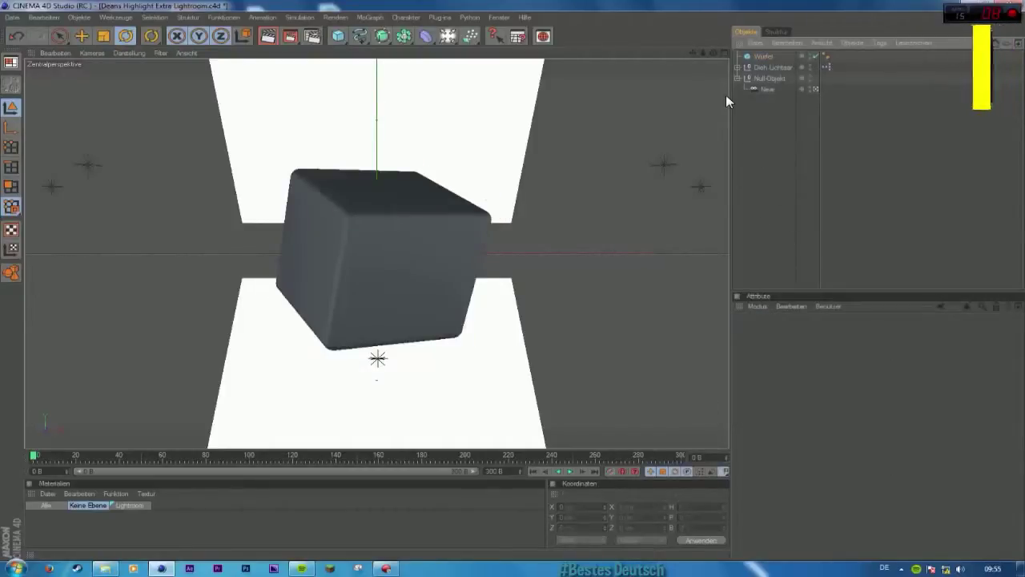
# Step: Rotate the rounded cube to about H 52.8°, P 26.3°, B -27.7° so that one corner faces the camera, and deselect it
pyautogui.click(768, 55)
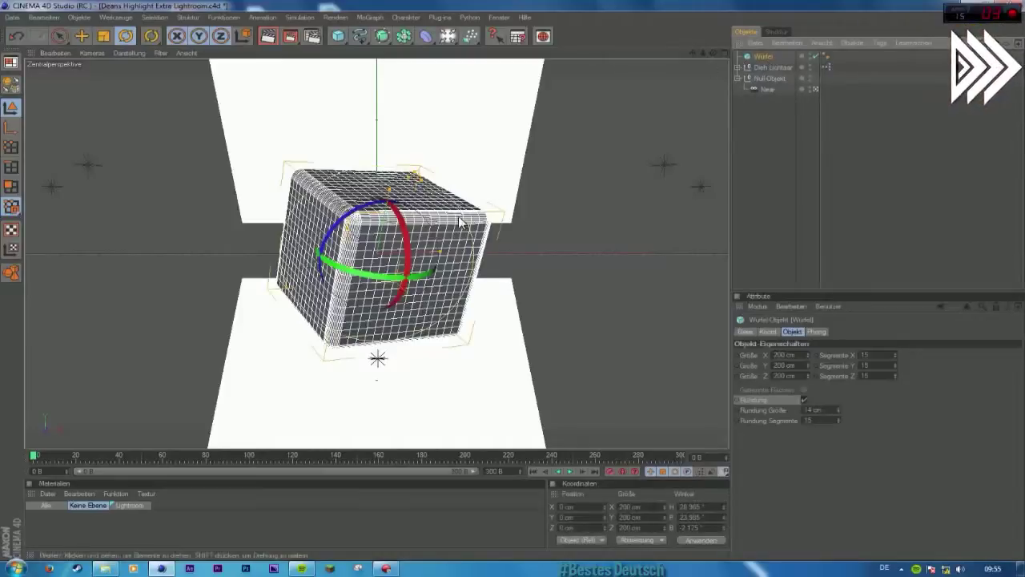
pyautogui.moveTo(400, 260); pyautogui.dragTo(365, 277)
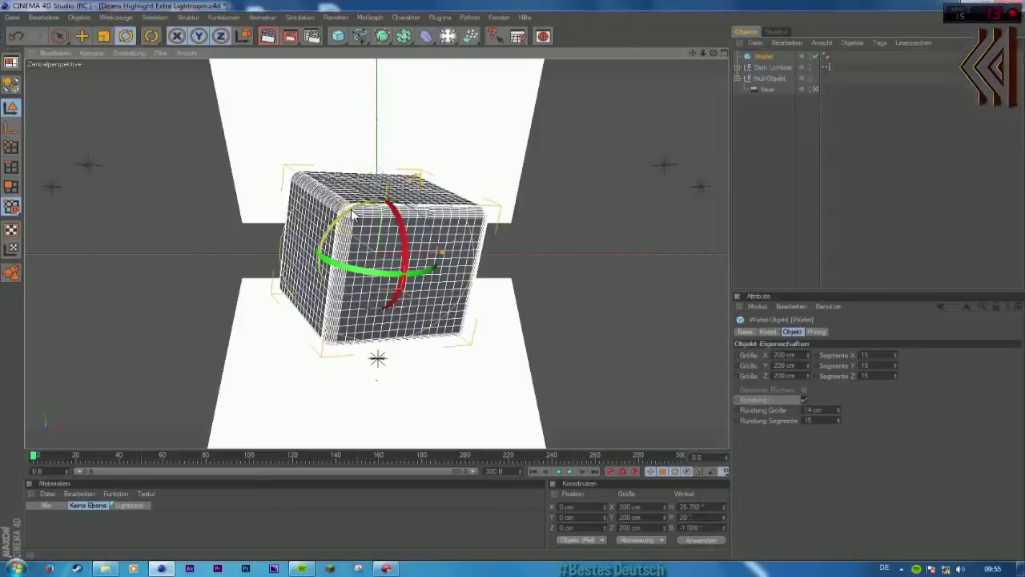
pyautogui.moveTo(353, 212); pyautogui.dragTo(410, 287)
pyautogui.moveTo(412, 230); pyautogui.dragTo(389, 293)
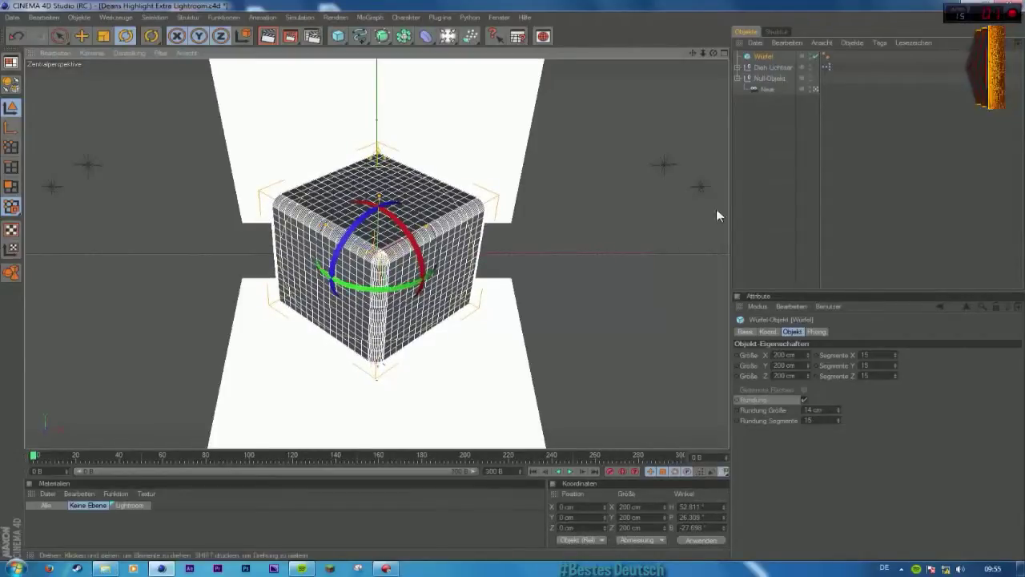
pyautogui.click(782, 186)
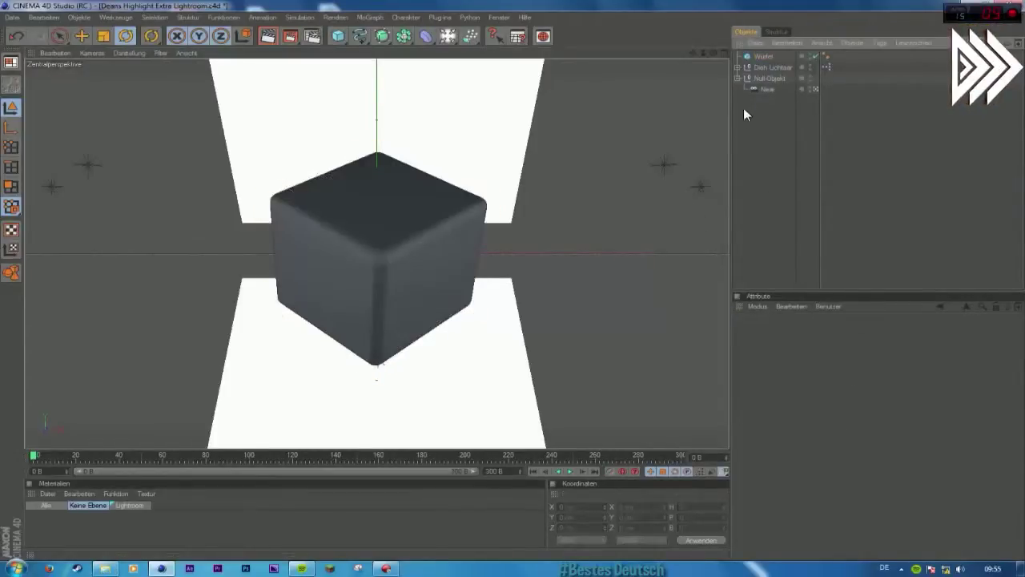
pyautogui.click(763, 58)
pyautogui.click(769, 128)
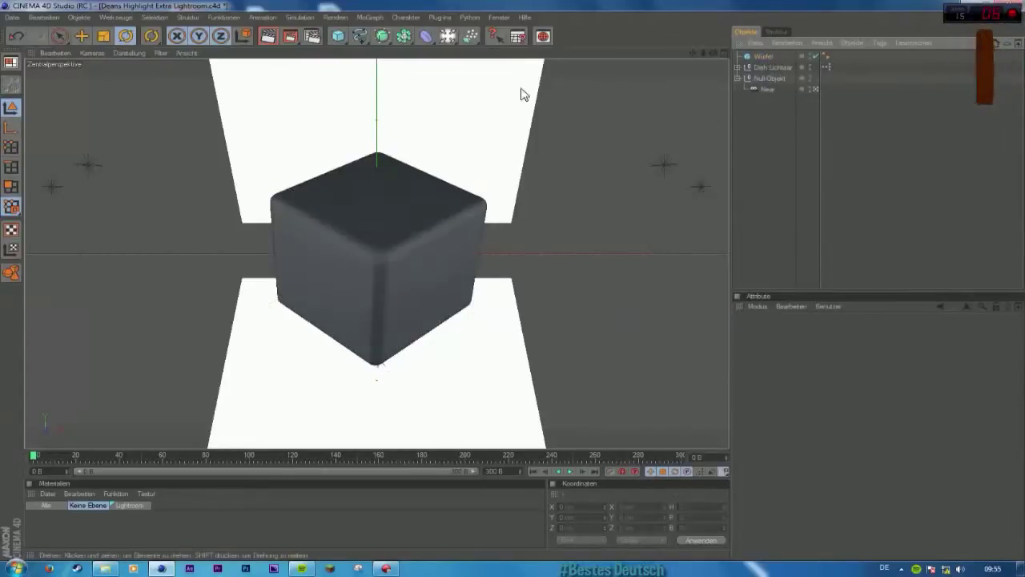
# Step: Load the Iron 3 material preset from the MiguelArtz Lightroom V.4 library
pyautogui.rightClick(44, 500)
pyautogui.click(47, 494)
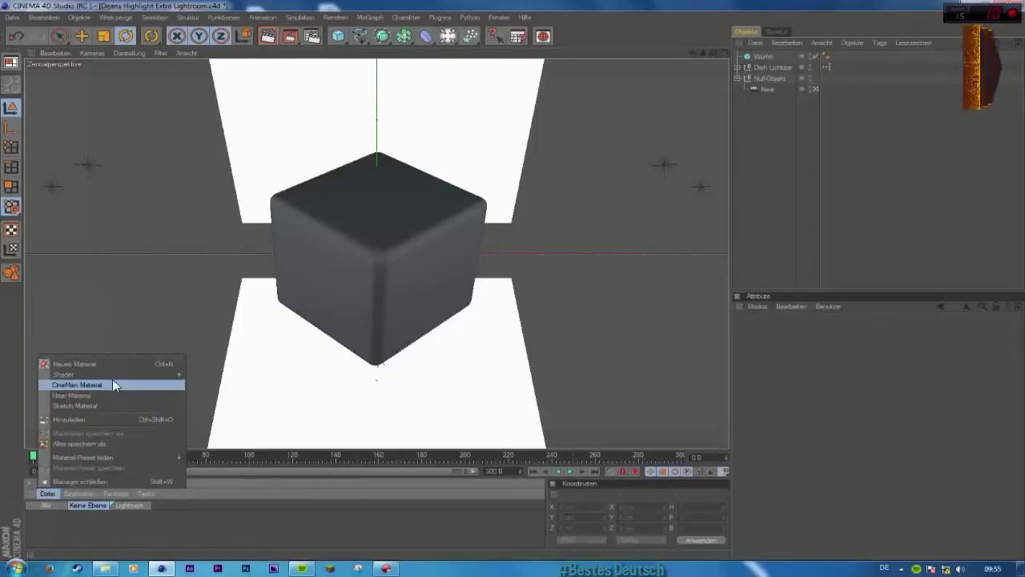
pyautogui.moveTo(144, 454)
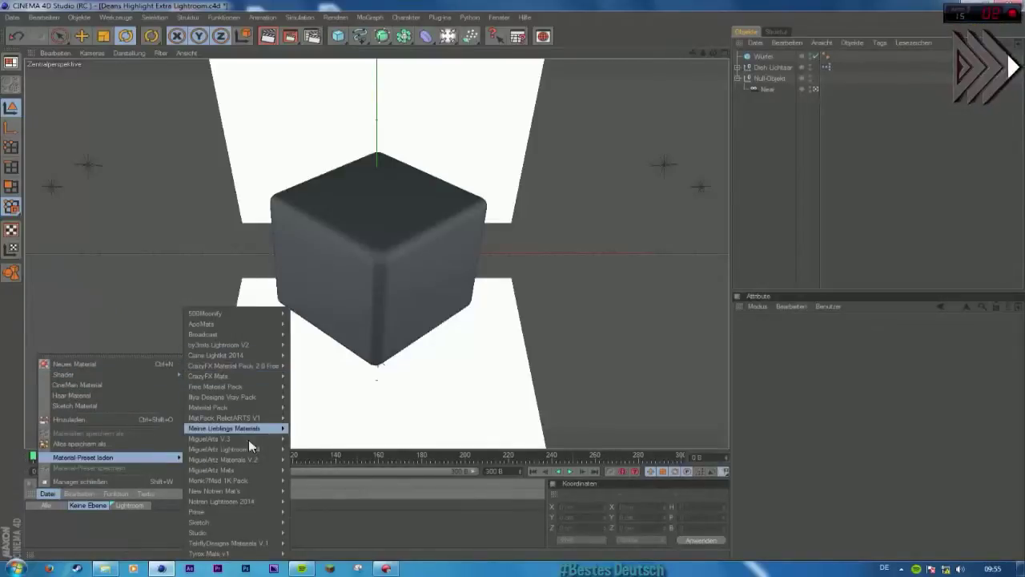
pyautogui.moveTo(248, 447)
pyautogui.moveTo(312, 451)
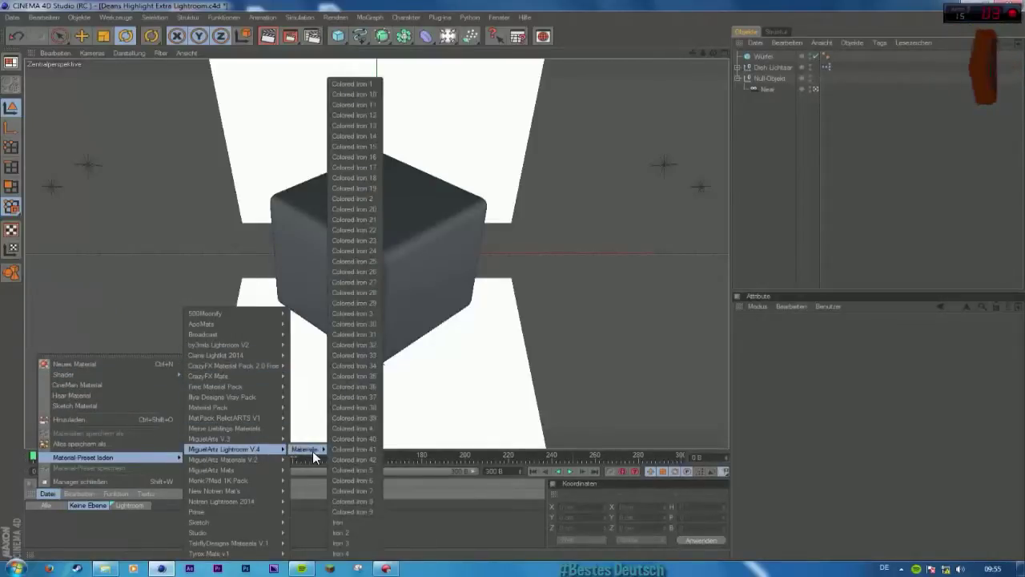
pyautogui.click(340, 553)
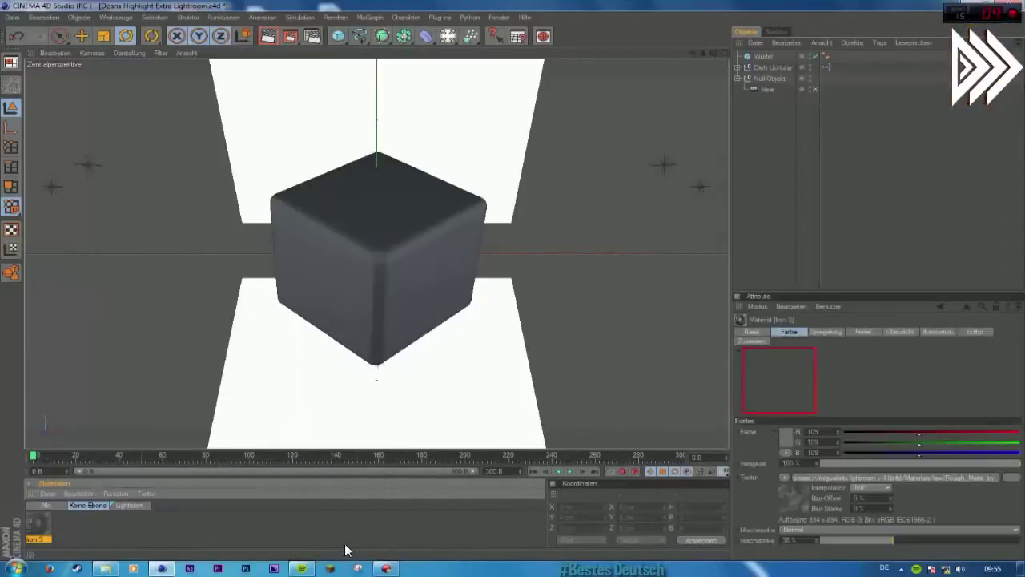
# Step: Load the green Colored Iron 39 material preset from the MiguelArtz Lightroom V.4 library
pyautogui.click(48, 495)
pyautogui.click(52, 491)
pyautogui.click(51, 491)
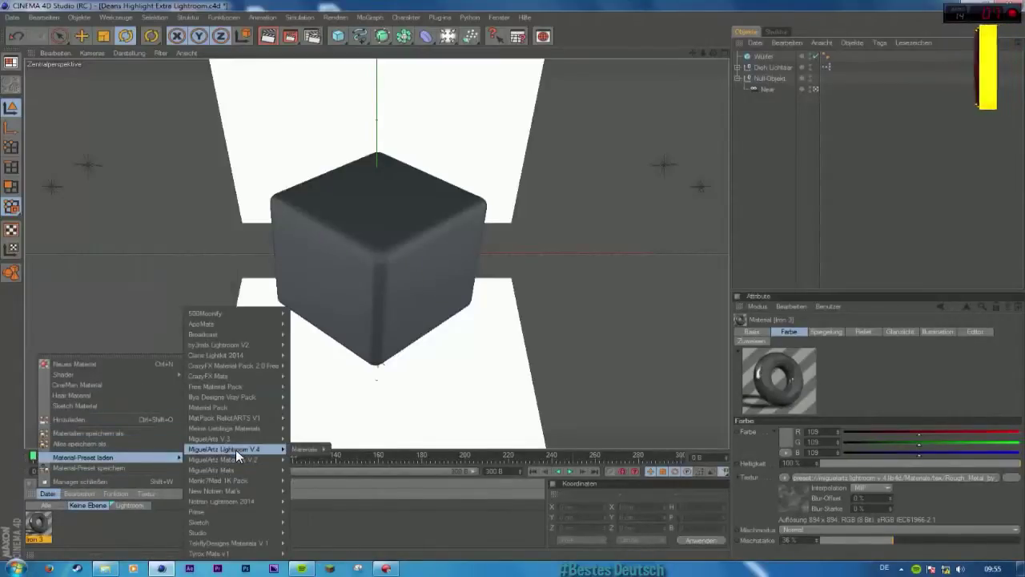
pyautogui.moveTo(315, 448)
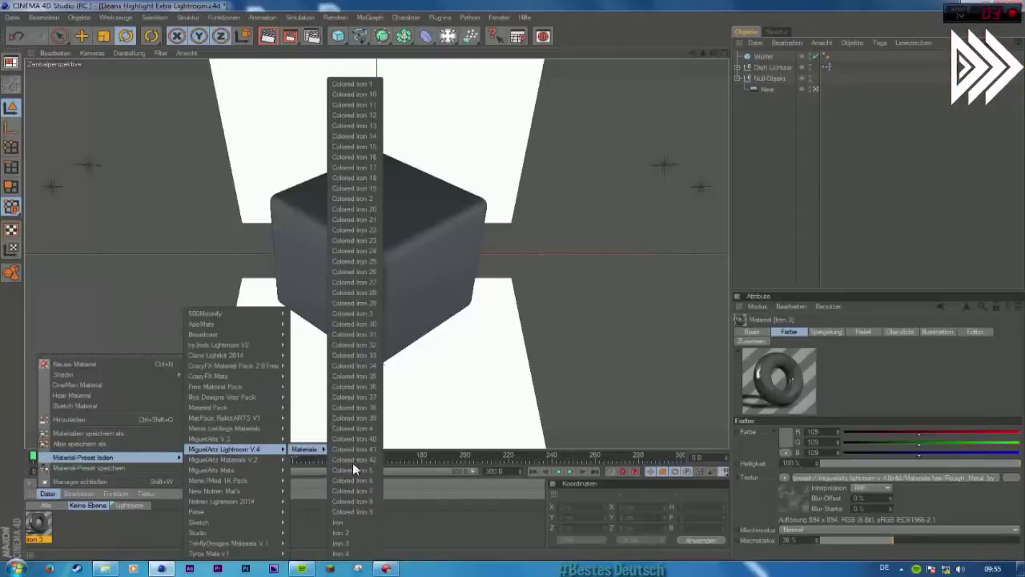
pyautogui.click(353, 418)
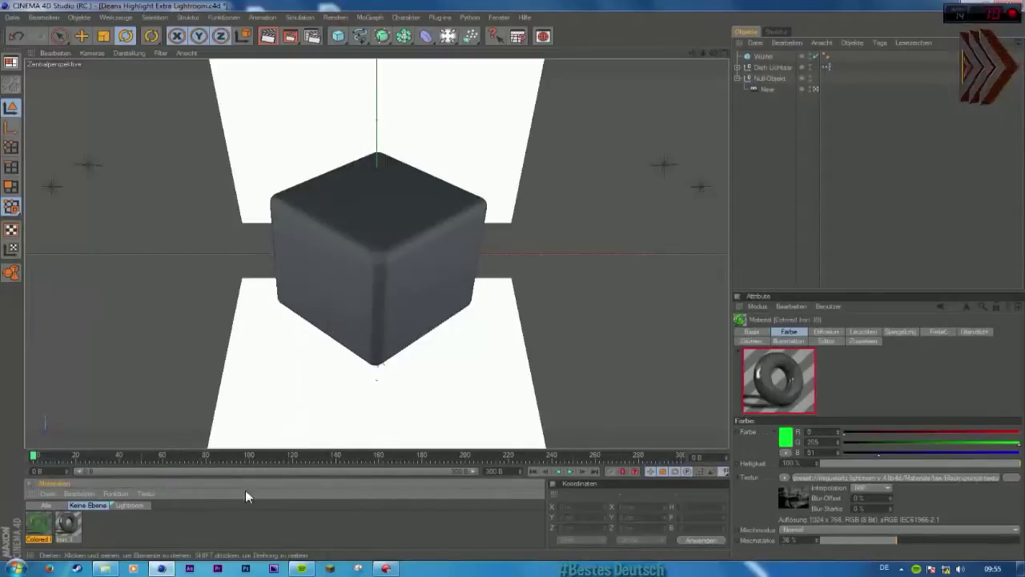
# Step: Load the brown-orange Colored Iron 34 material preset from the MiguelArtz Lightroom V.4 library
pyautogui.click(79, 493)
pyautogui.click(47, 493)
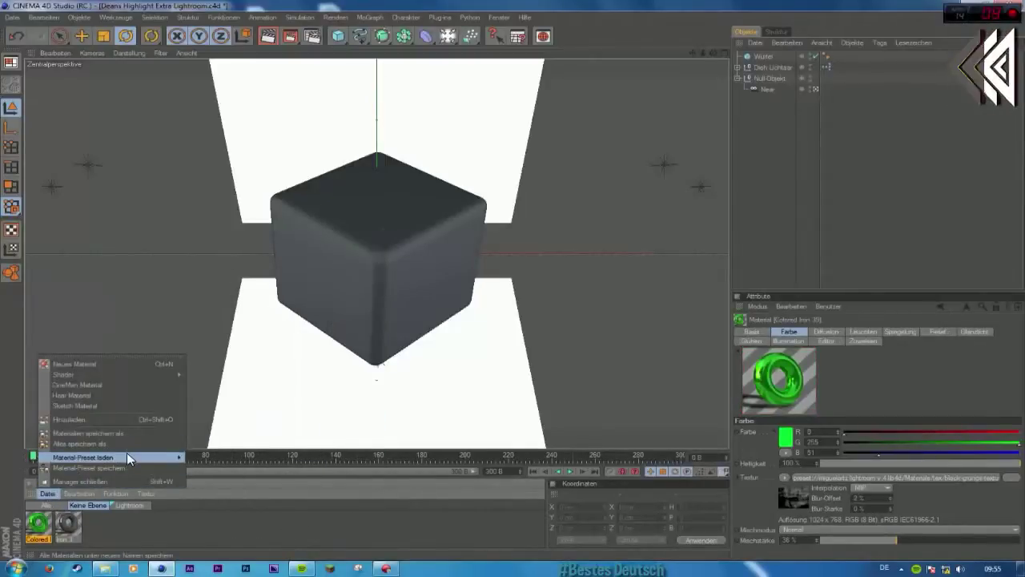
pyautogui.moveTo(127, 455)
pyautogui.moveTo(312, 447)
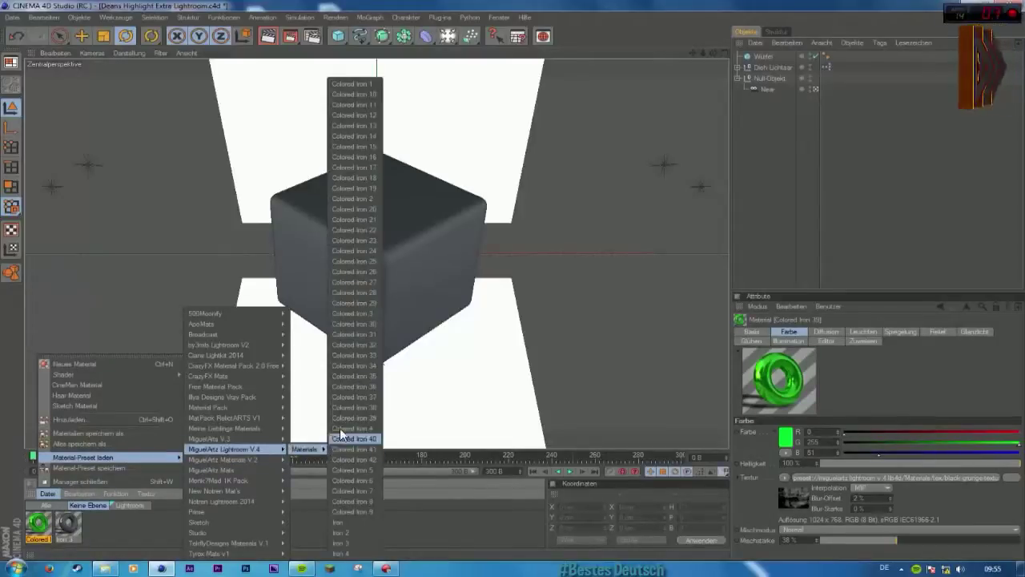
pyautogui.click(361, 370)
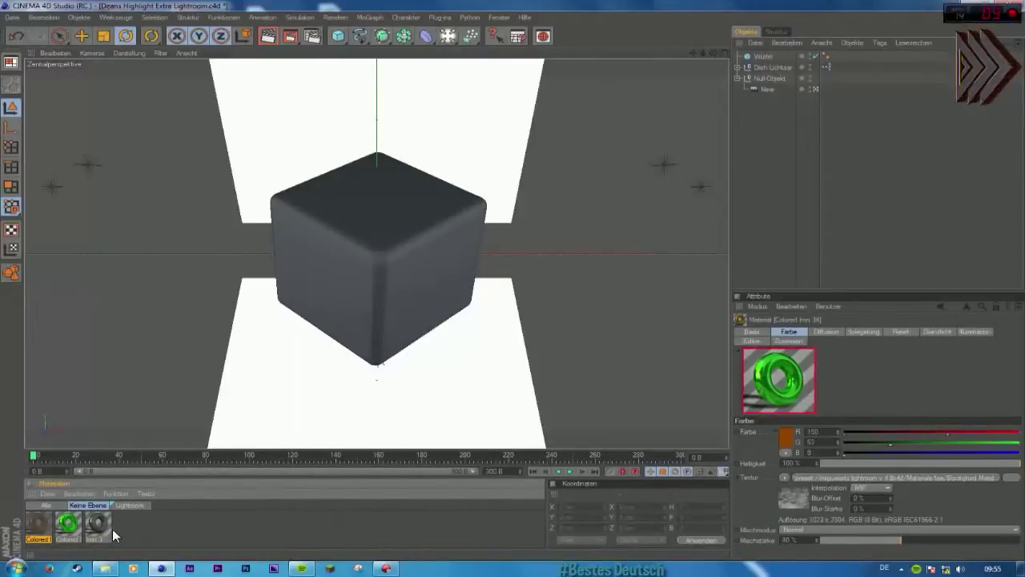
pyautogui.click(42, 492)
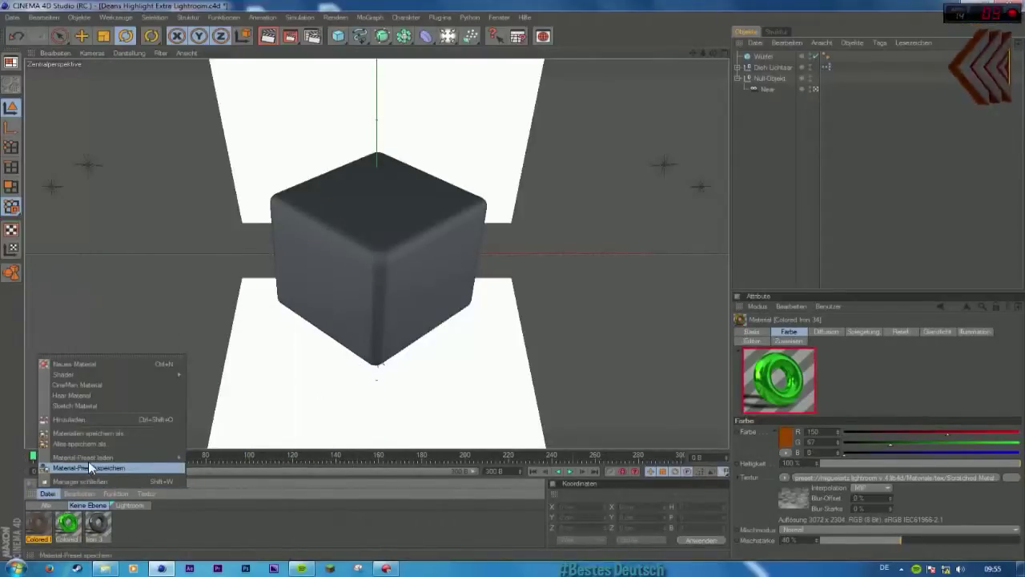
pyautogui.moveTo(88, 458)
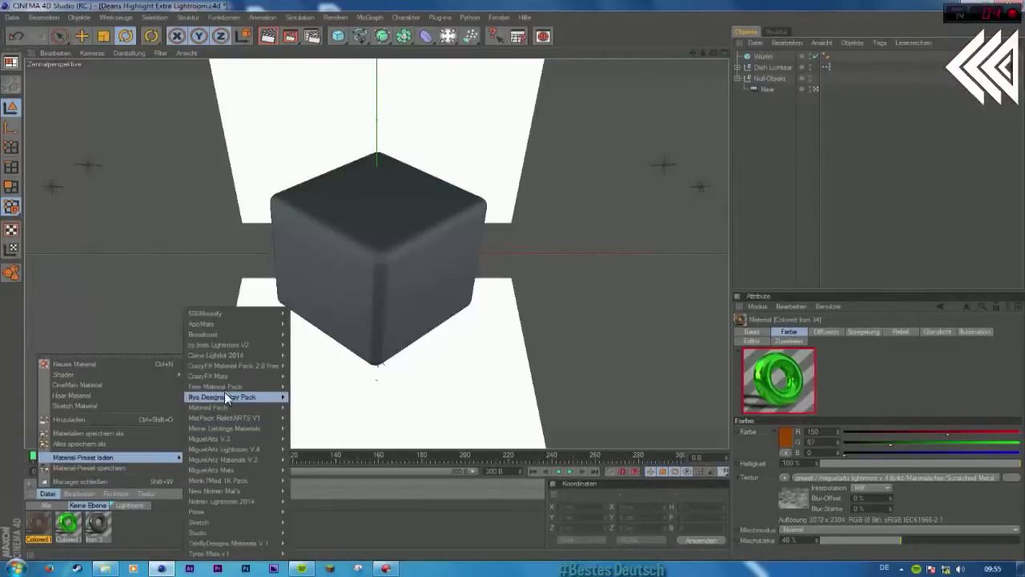
pyautogui.moveTo(238, 446)
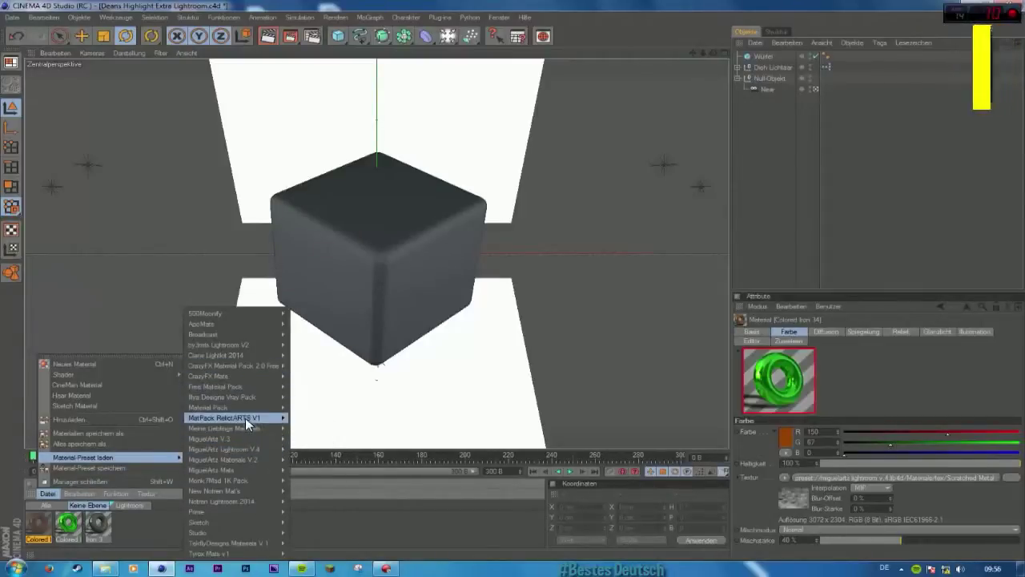
pyautogui.moveTo(198, 409)
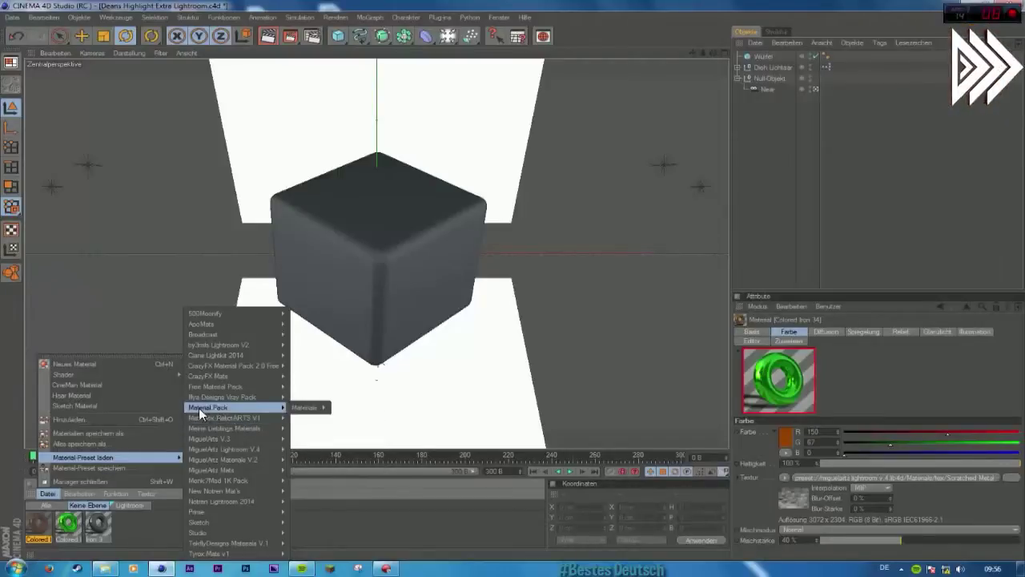
pyautogui.click(152, 521)
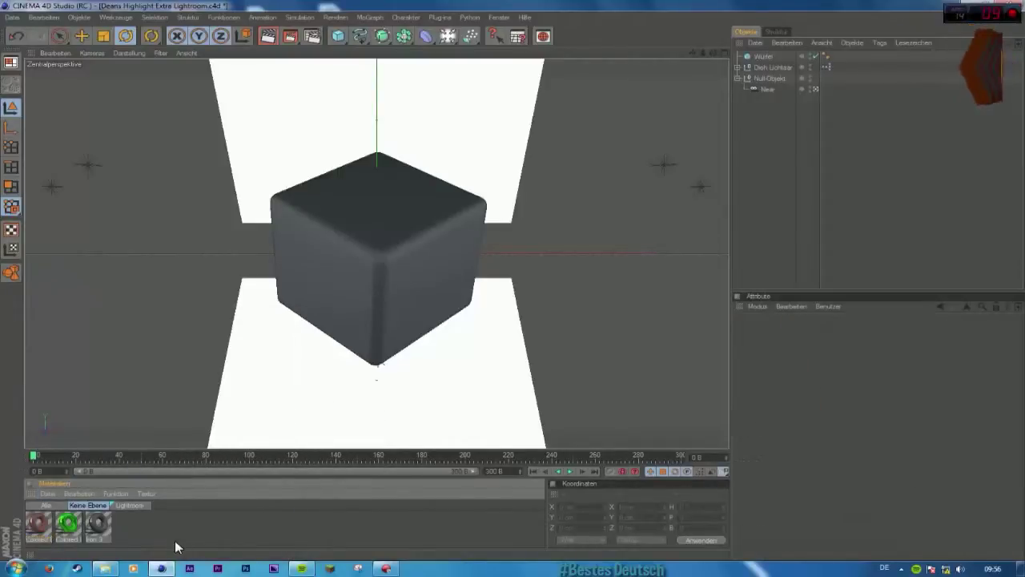
# Step: Apply the Iron 3 material to the cube and set its texture projection to Quader-Mapping
pyautogui.moveTo(99, 523); pyautogui.dragTo(763, 56)
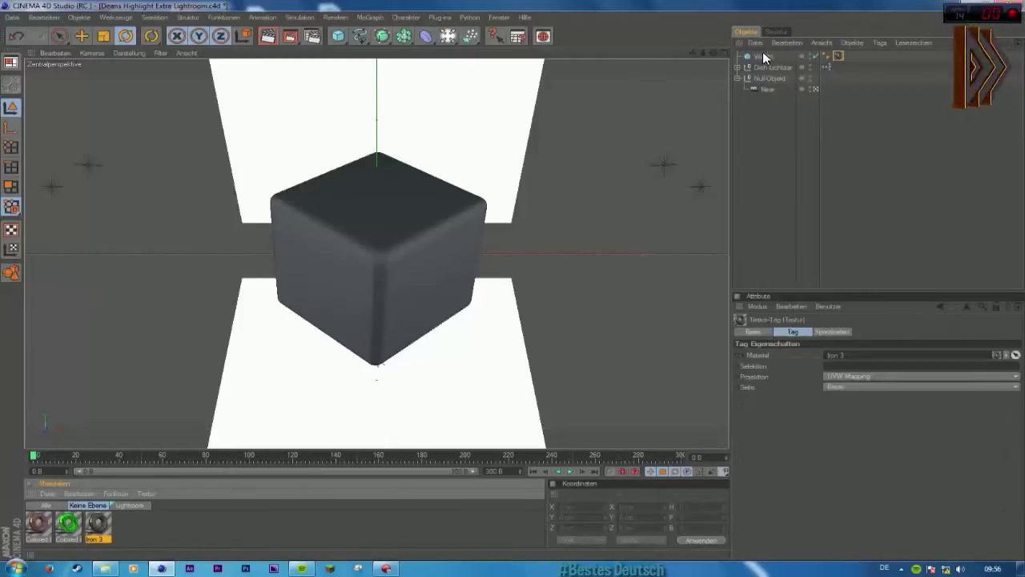
pyautogui.click(855, 378)
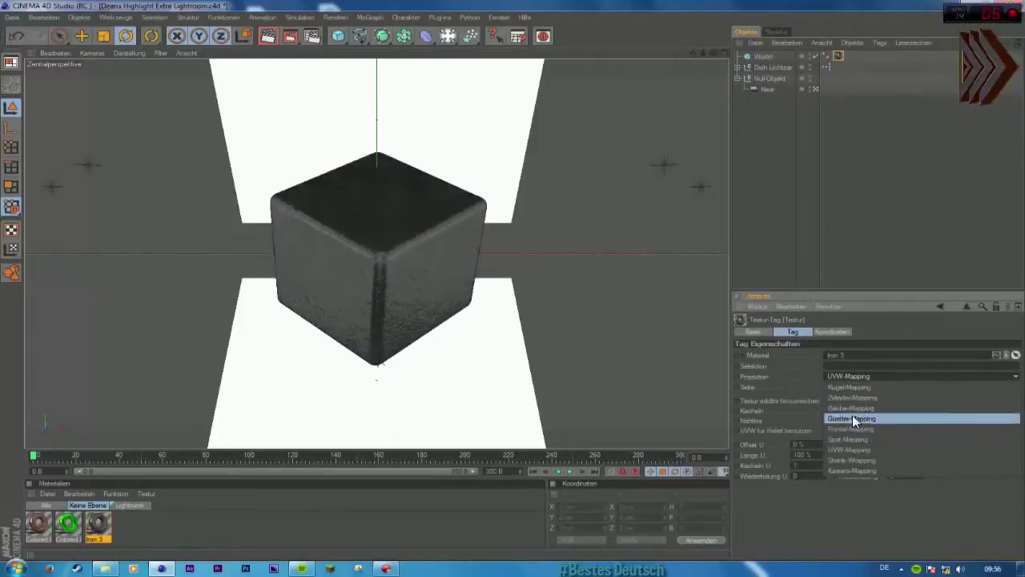
pyautogui.click(850, 416)
pyautogui.click(769, 269)
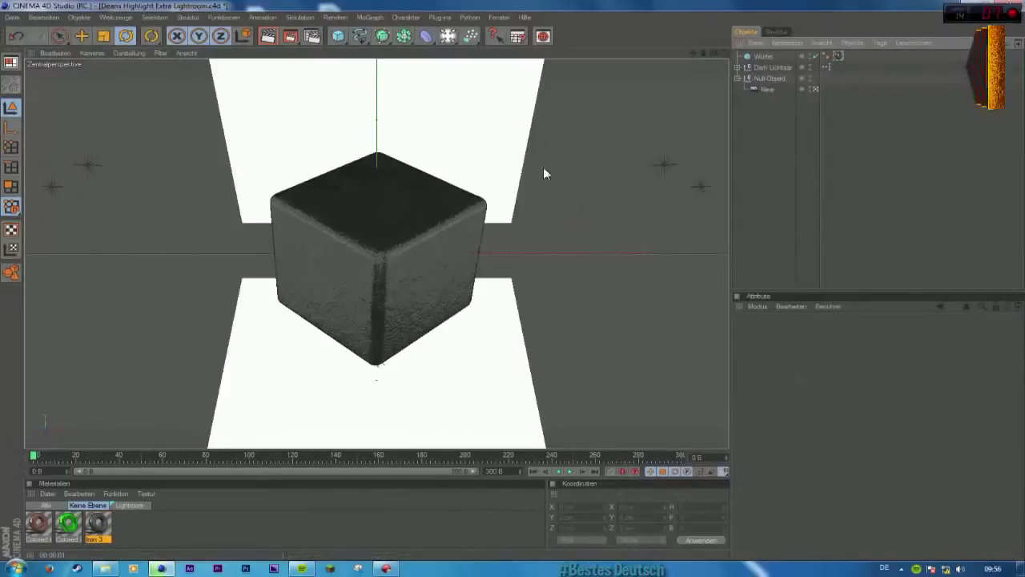
# Step: Review the render settings for the enabled effects, such as Global Illumination and Ambient Occlusion, and minimise their window
pyautogui.click(312, 35)
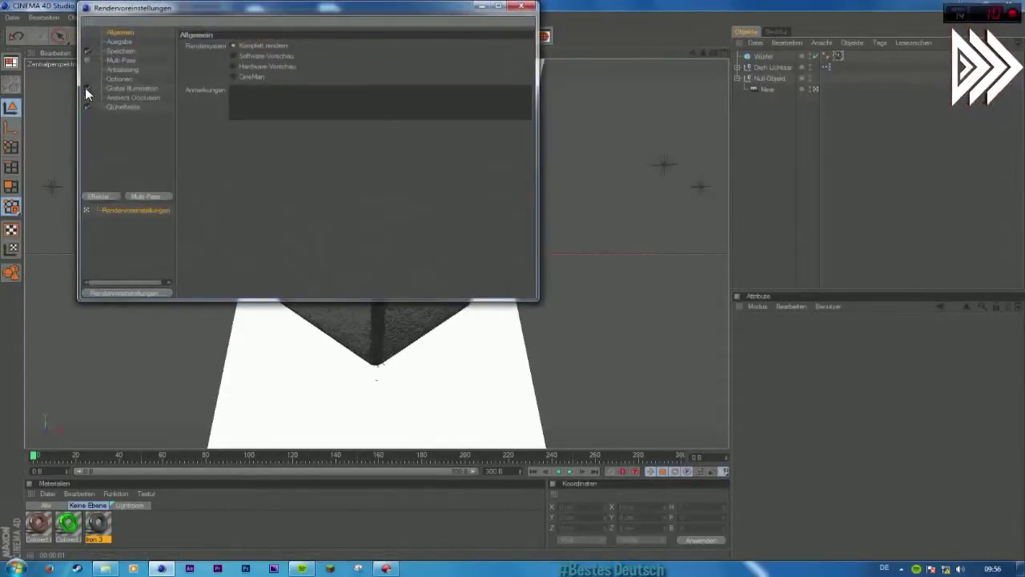
pyautogui.click(481, 6)
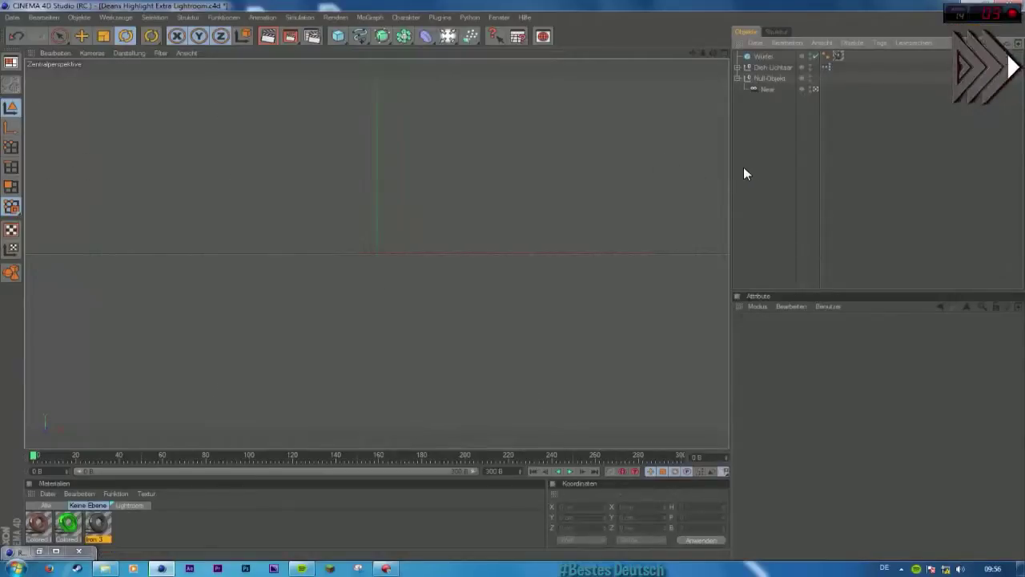
pyautogui.click(770, 56)
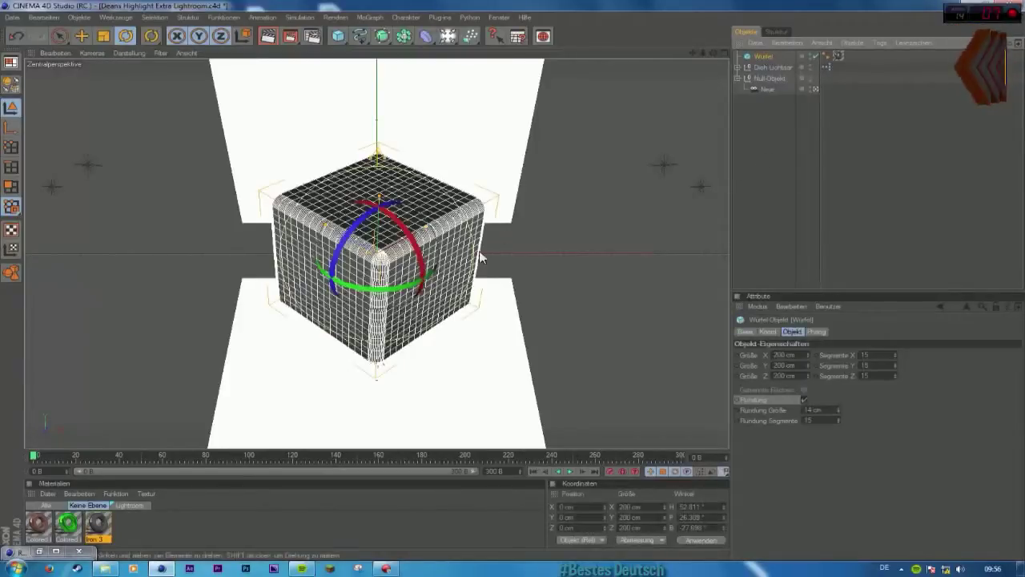
pyautogui.click(751, 138)
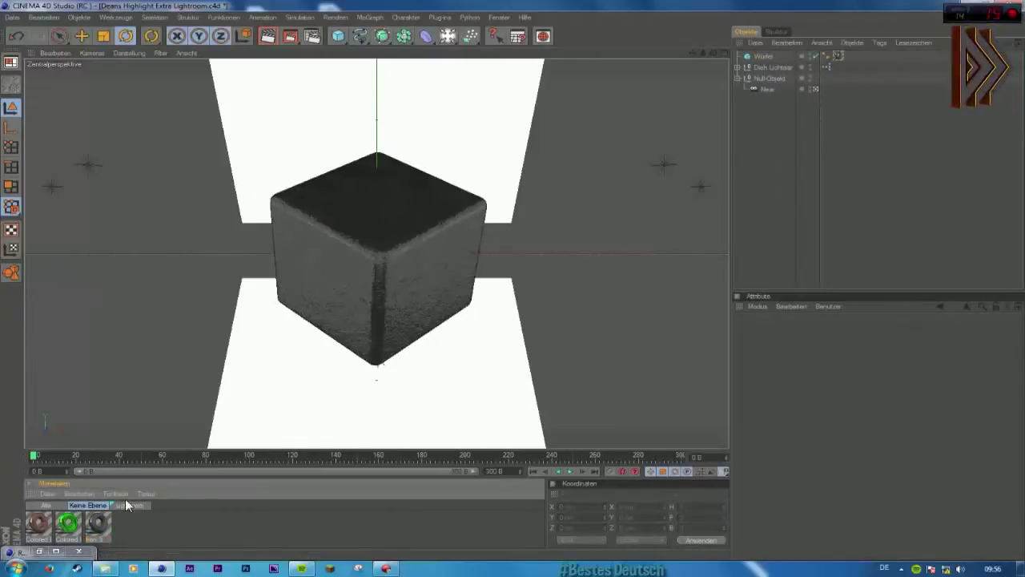
# Step: Enlarge the material area below the viewport and look over the loaded materials
pyautogui.moveTo(166, 450); pyautogui.dragTo(171, 422)
pyautogui.click(497, 17)
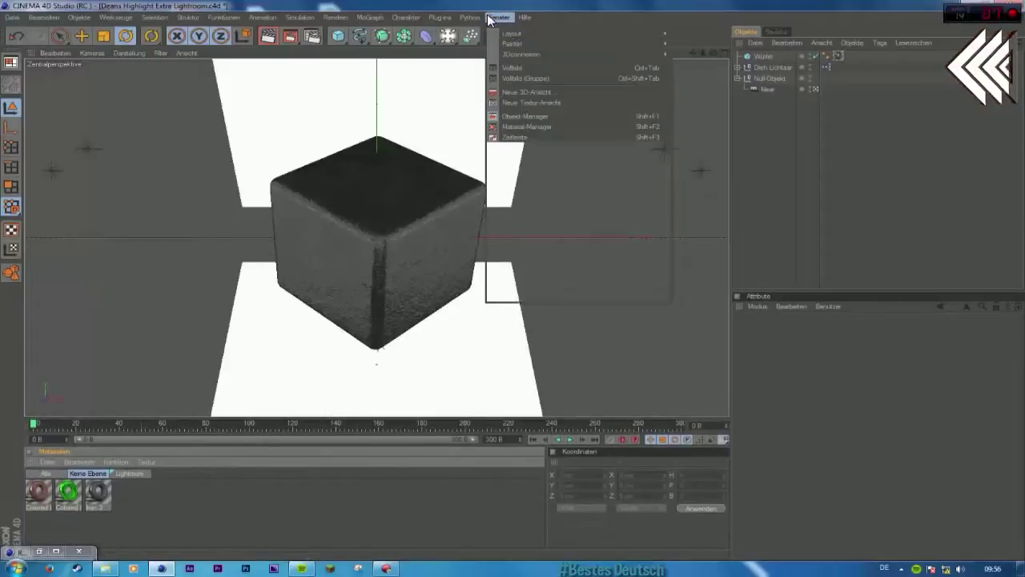
pyautogui.click(495, 18)
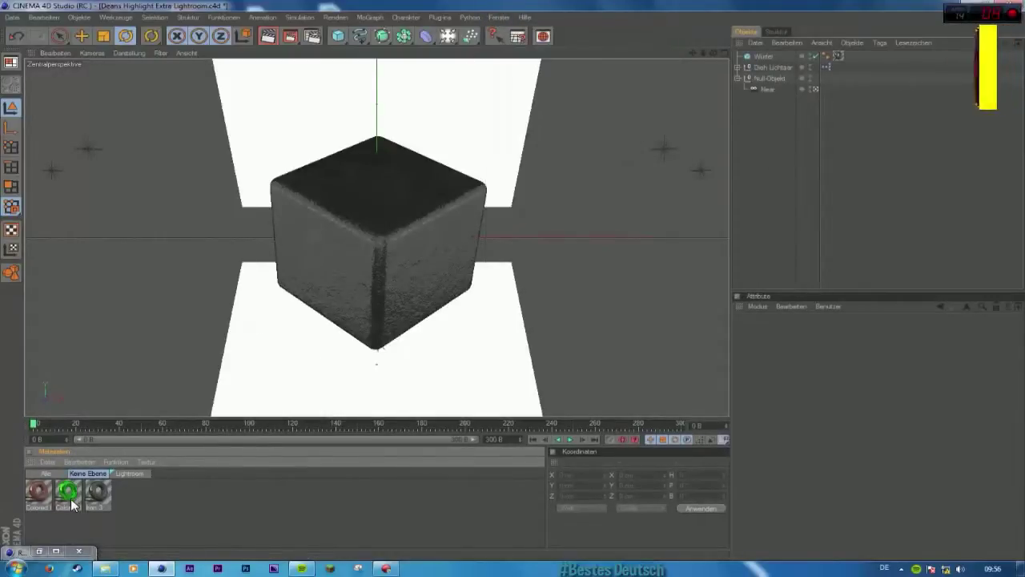
pyautogui.click(35, 494)
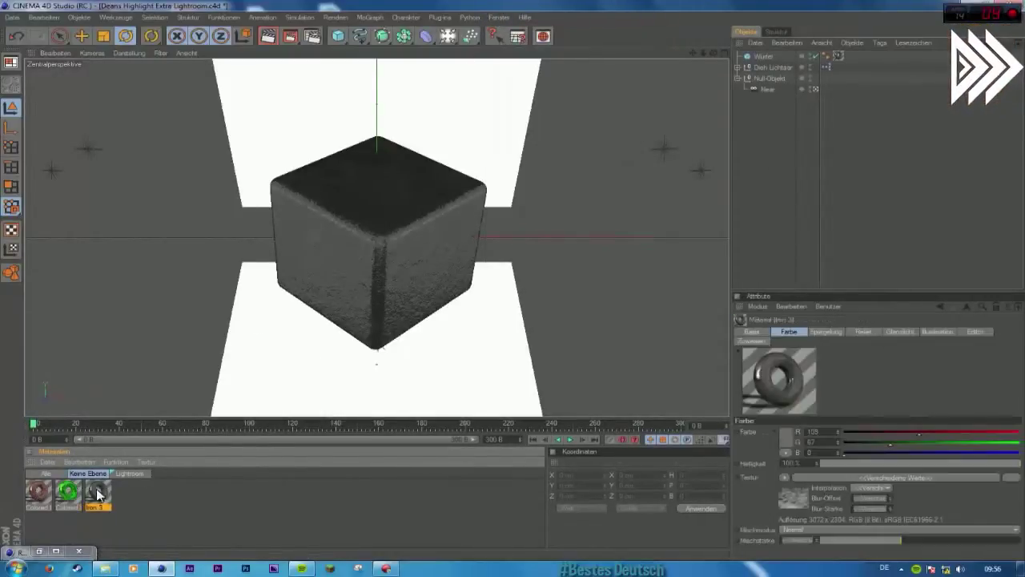
pyautogui.click(163, 516)
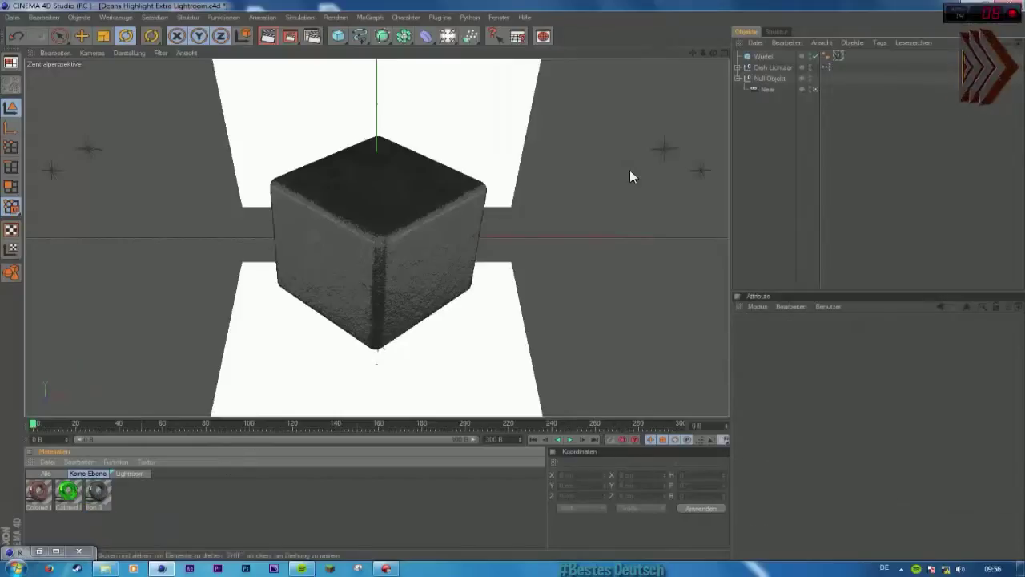
# Step: Select the cube and open the NitroBlast Main plug-in, placing its window near the cube
pyautogui.click(763, 57)
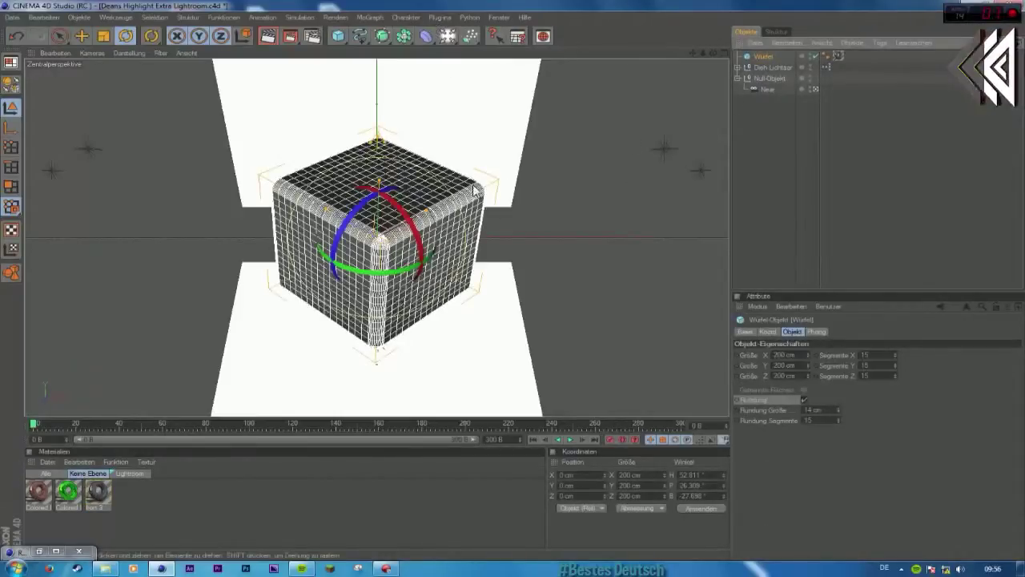
pyautogui.click(385, 569)
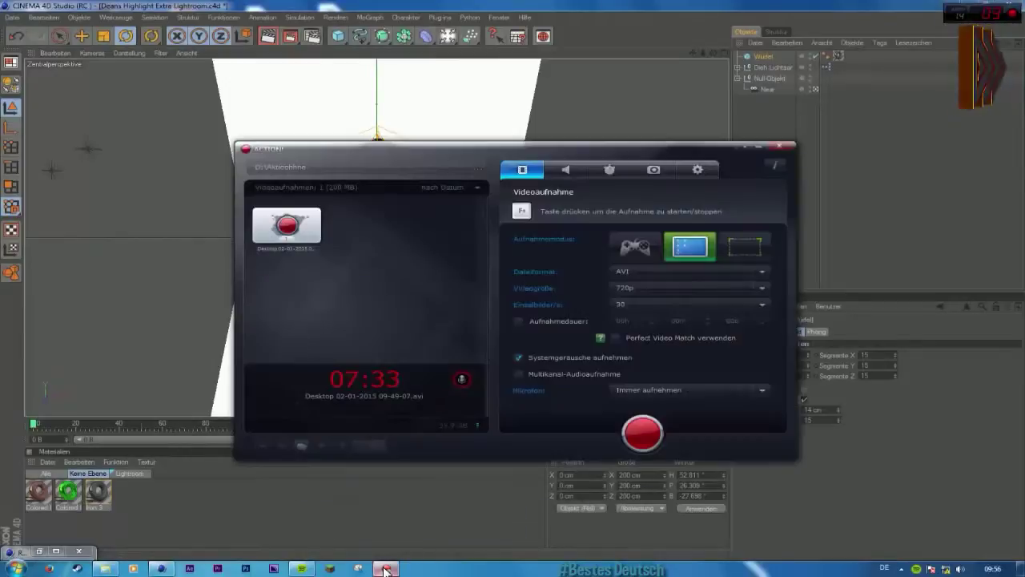
pyautogui.click(385, 570)
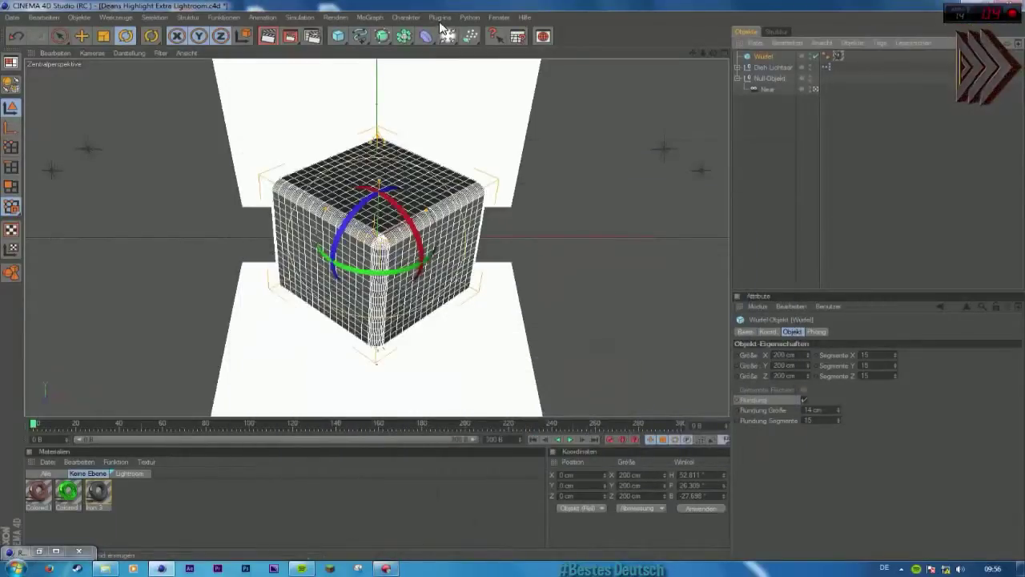
pyautogui.click(443, 19)
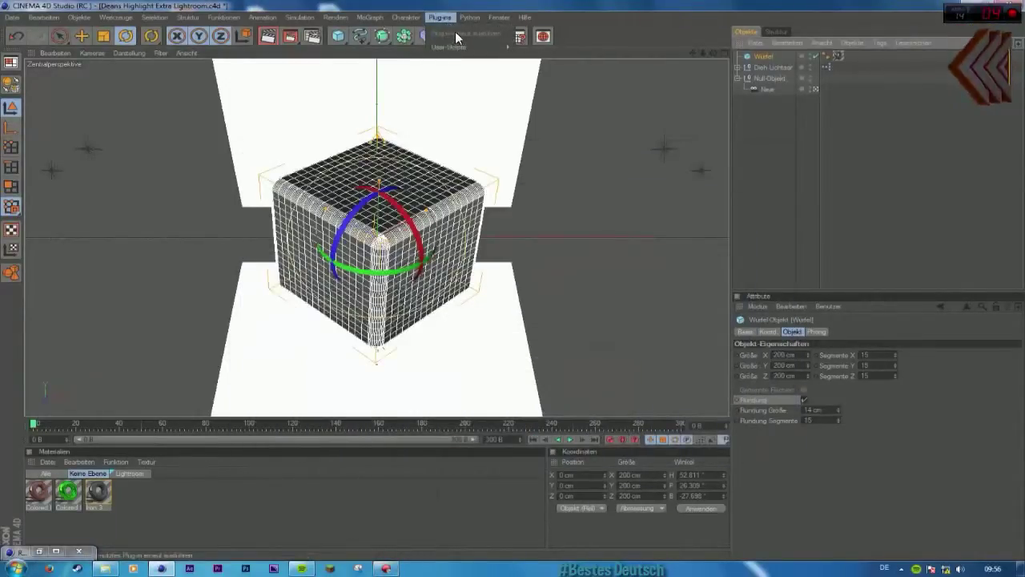
pyautogui.click(434, 24)
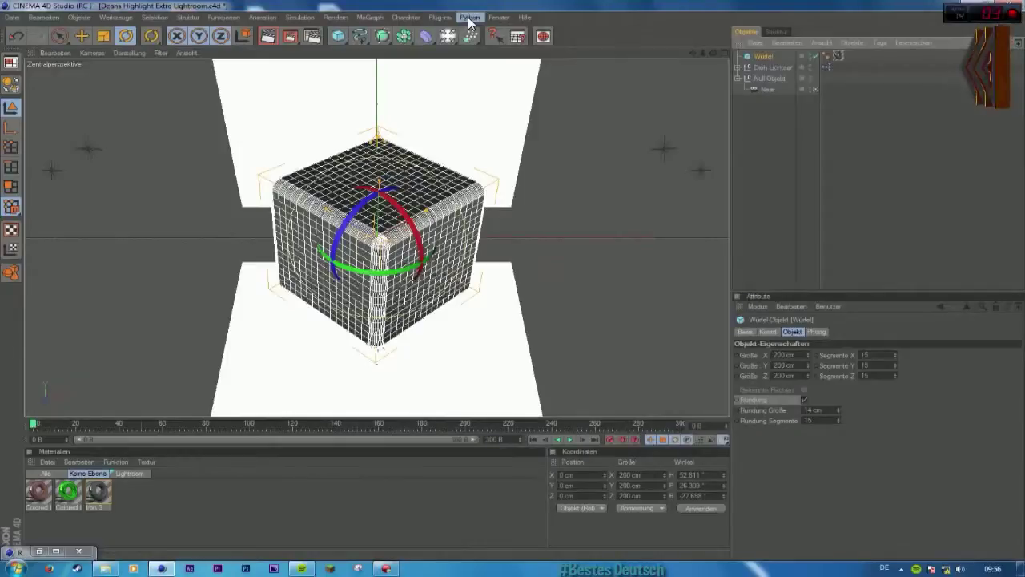
pyautogui.click(406, 17)
pyautogui.click(470, 17)
pyautogui.moveTo(390, 76)
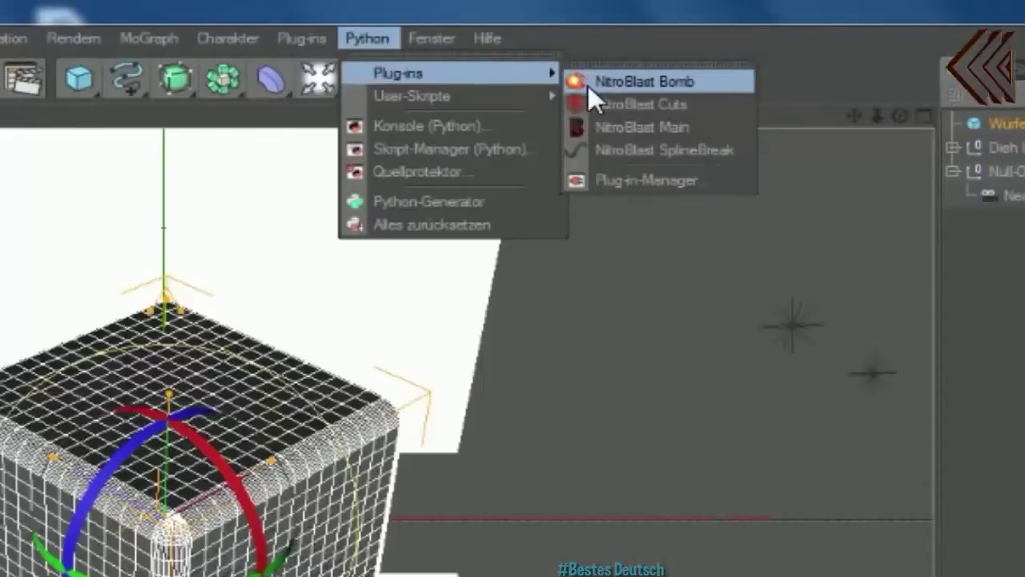
pyautogui.click(625, 129)
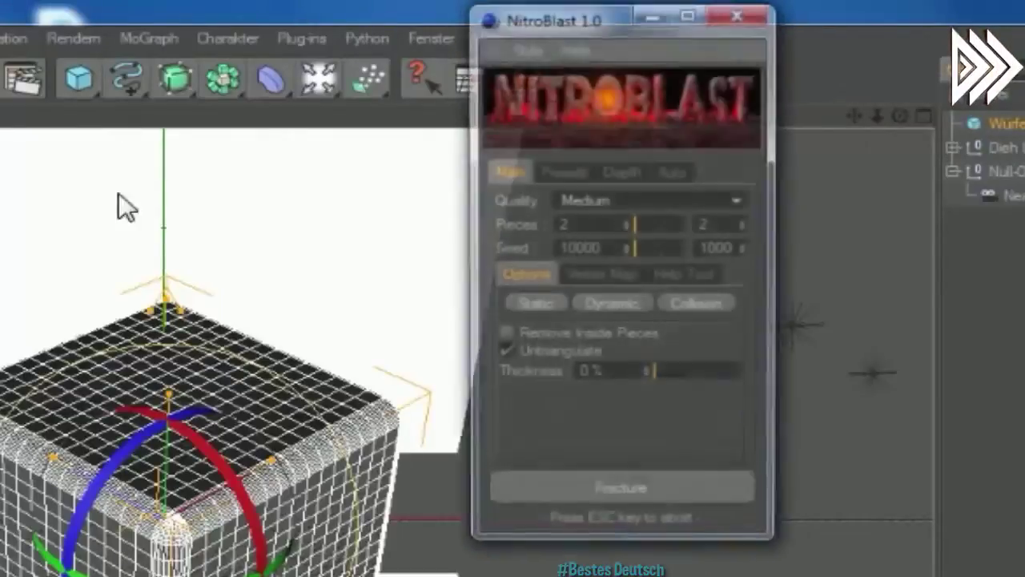
pyautogui.moveTo(567, 18); pyautogui.dragTo(342, 296)
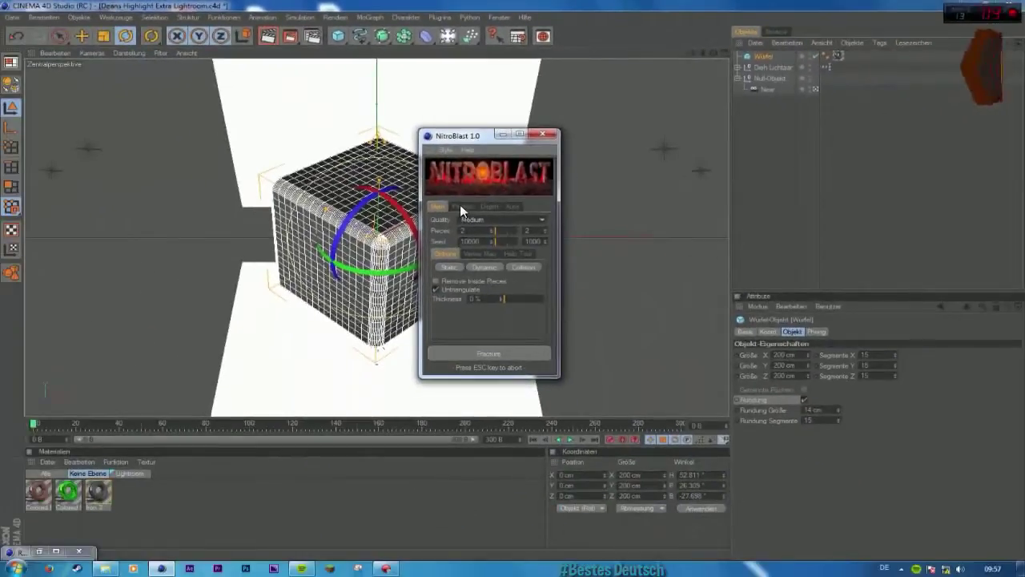
pyautogui.click(408, 447)
# Step: Examine the NitroBlast preset styles and fracture quality options, keeping Default style and Medium quality
pyautogui.click(471, 205)
pyautogui.click(468, 217)
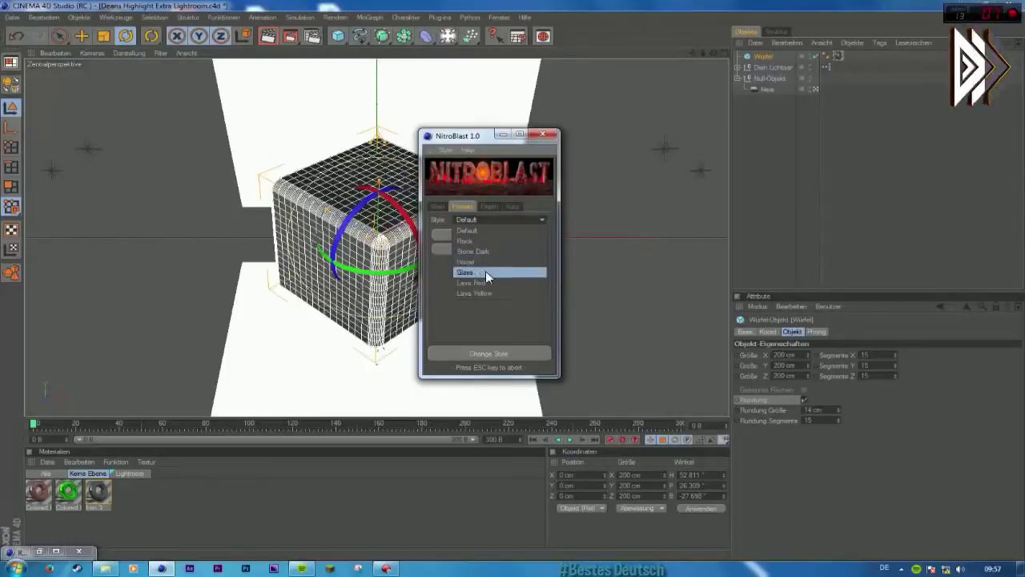
pyautogui.click(489, 229)
pyautogui.click(443, 206)
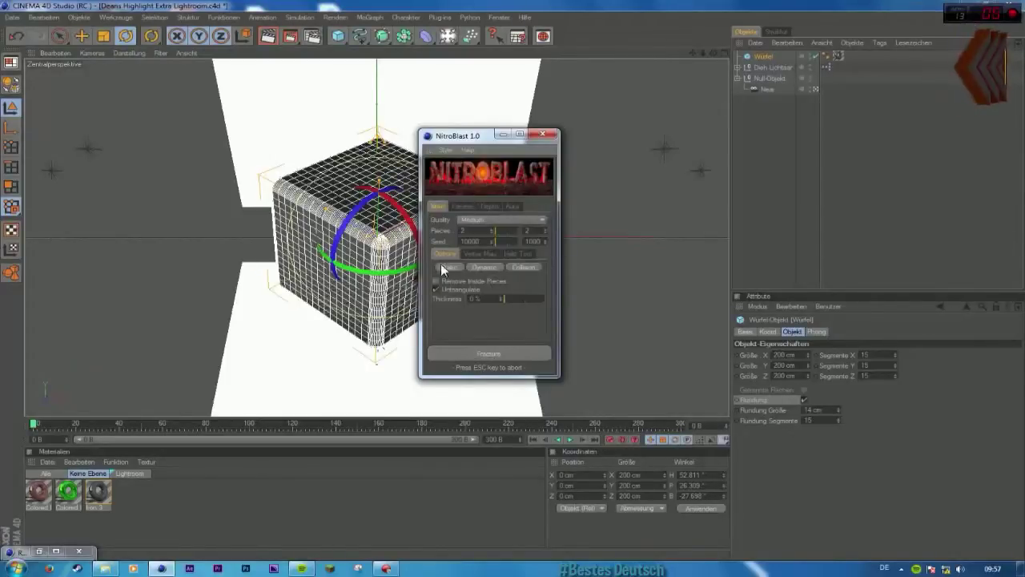
pyautogui.click(482, 221)
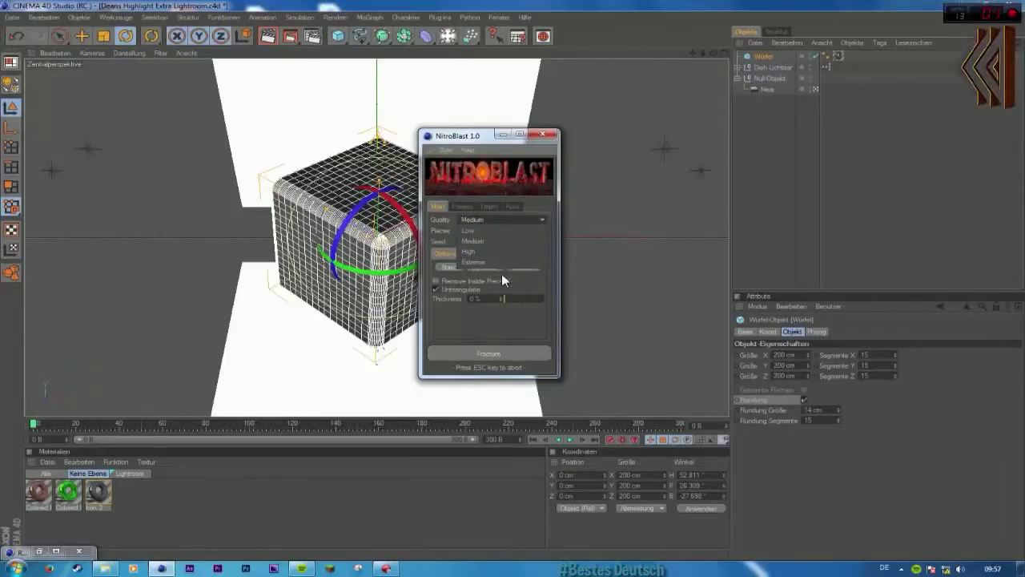
pyautogui.click(479, 214)
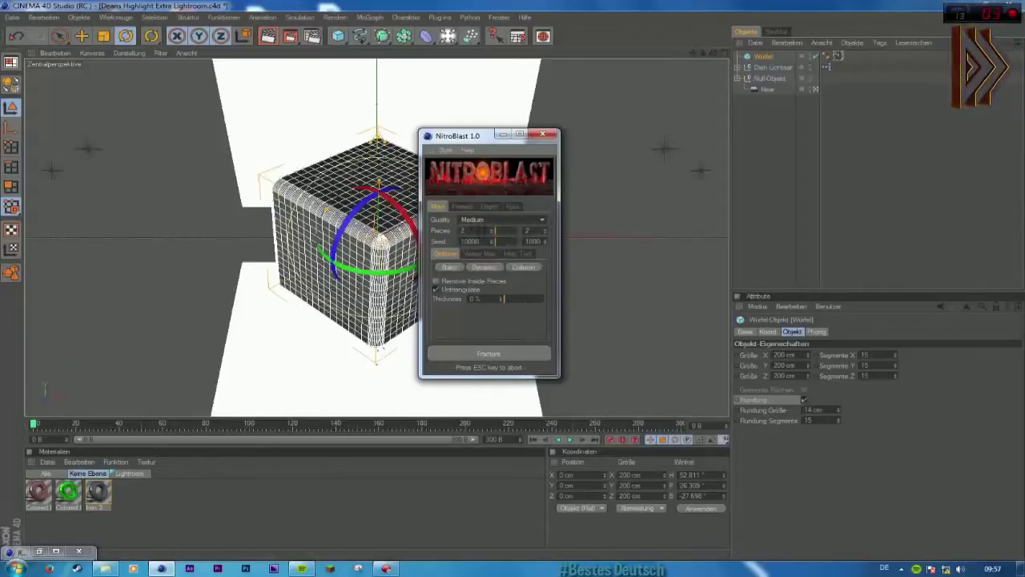
# Step: Add a MoText object to the scene and set its text alignment to Mitte
pyautogui.moveTo(465, 135); pyautogui.dragTo(514, 118)
pyautogui.click(370, 17)
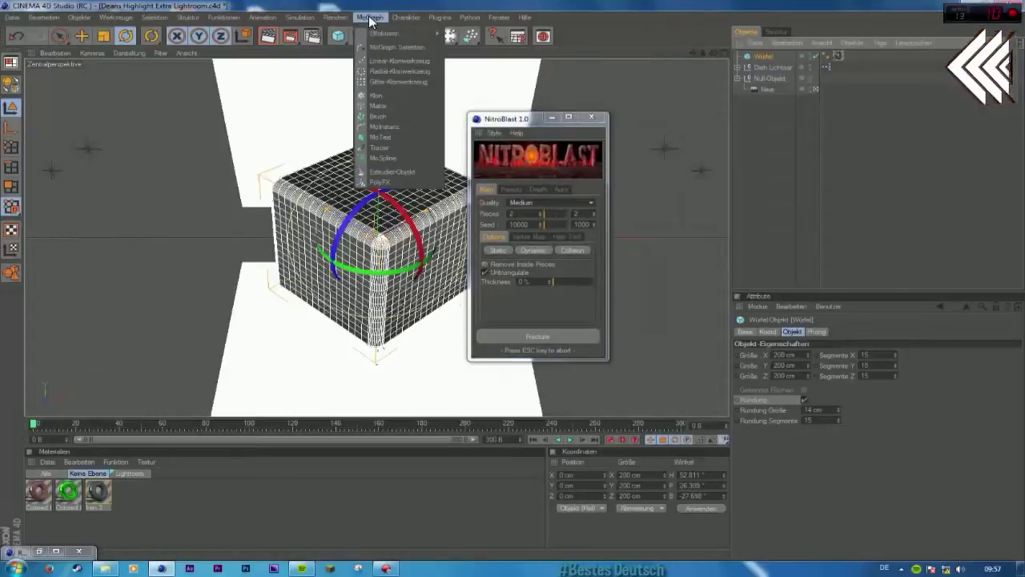
pyautogui.press('Escape')
pyautogui.click(385, 140)
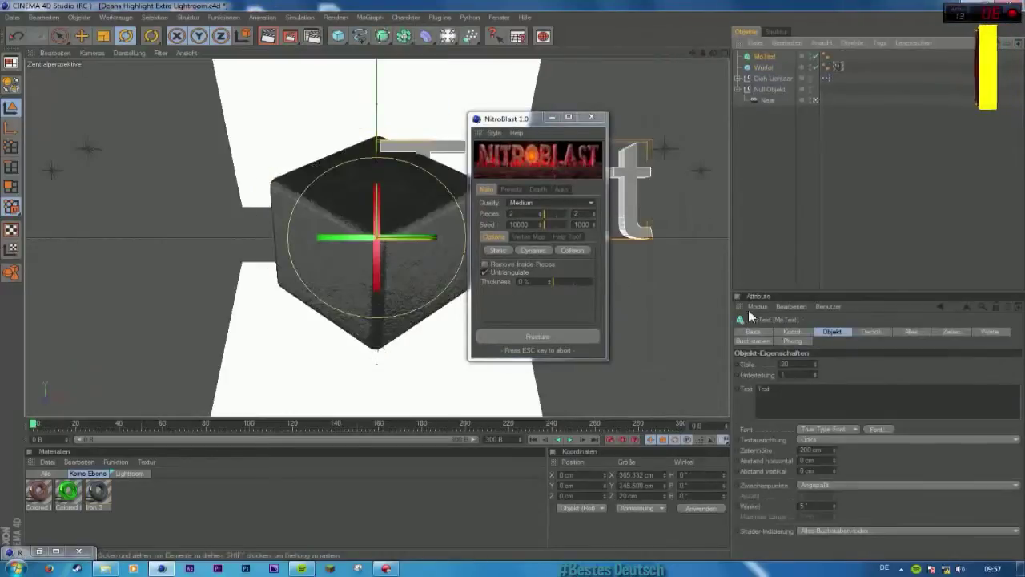
pyautogui.click(817, 439)
pyautogui.click(812, 458)
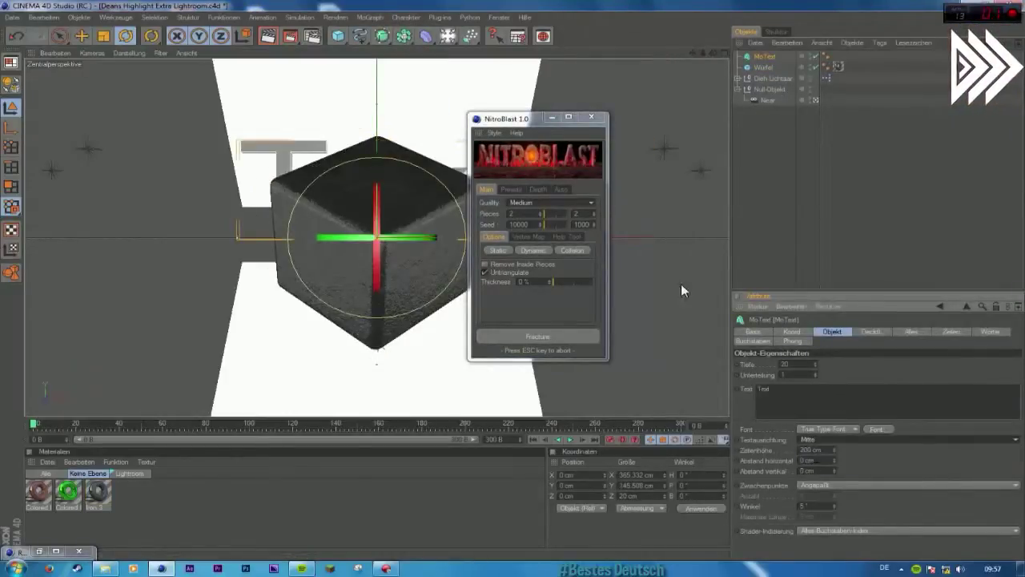
# Step: Move the text in front of the cube, to about Z -248 cm and Y -47 cm
pyautogui.moveTo(530, 118); pyautogui.dragTo(820, 136)
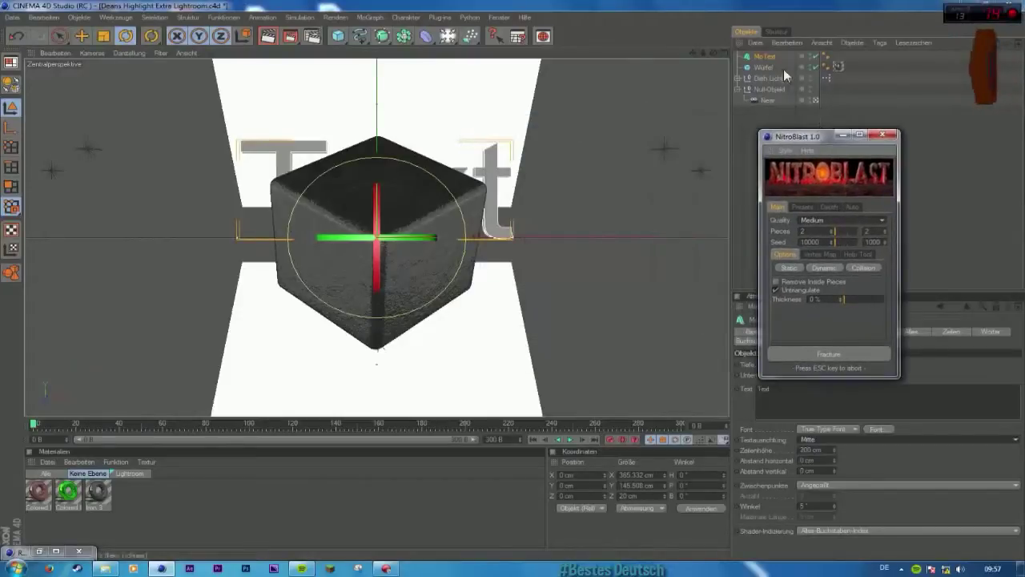
pyautogui.click(82, 35)
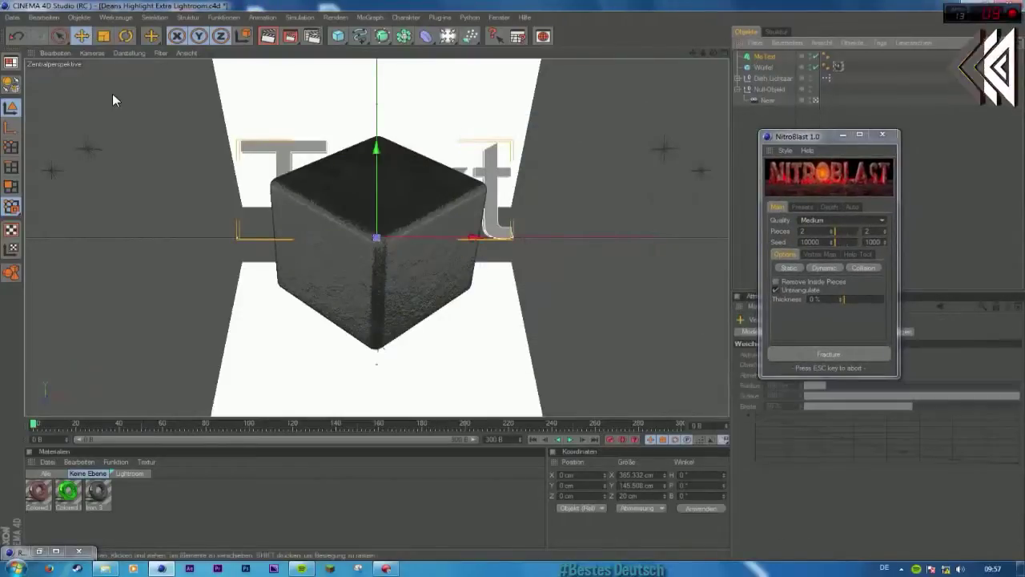
pyautogui.middleClick(112, 93)
pyautogui.moveTo(240, 339); pyautogui.dragTo(228, 338)
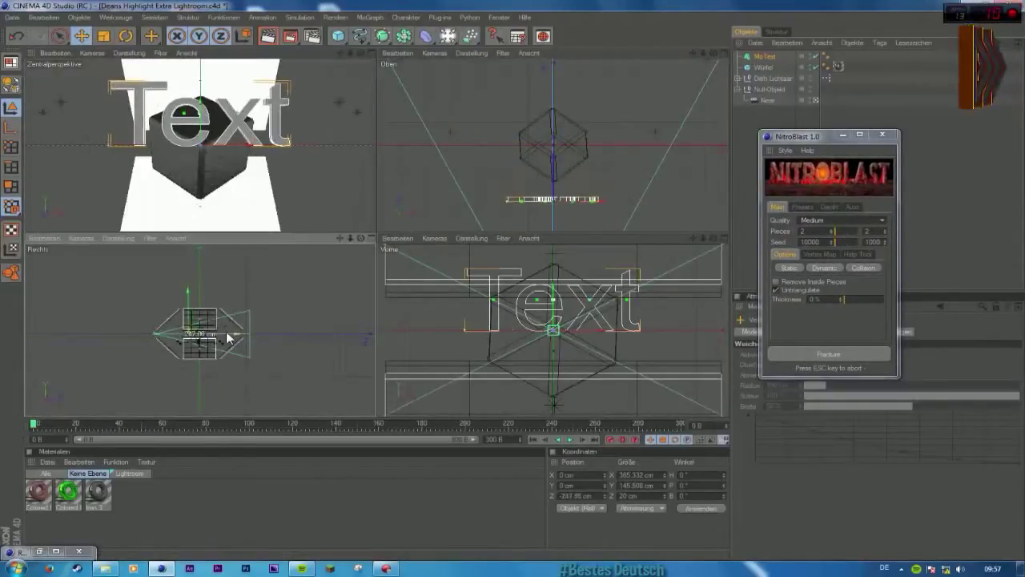
pyautogui.middleClick(302, 196)
pyautogui.moveTo(383, 157); pyautogui.dragTo(382, 209)
# Step: Try a NitroBlast pieces count of 8 with the text object selected
pyautogui.doubleClick(822, 232)
pyautogui.write('8')
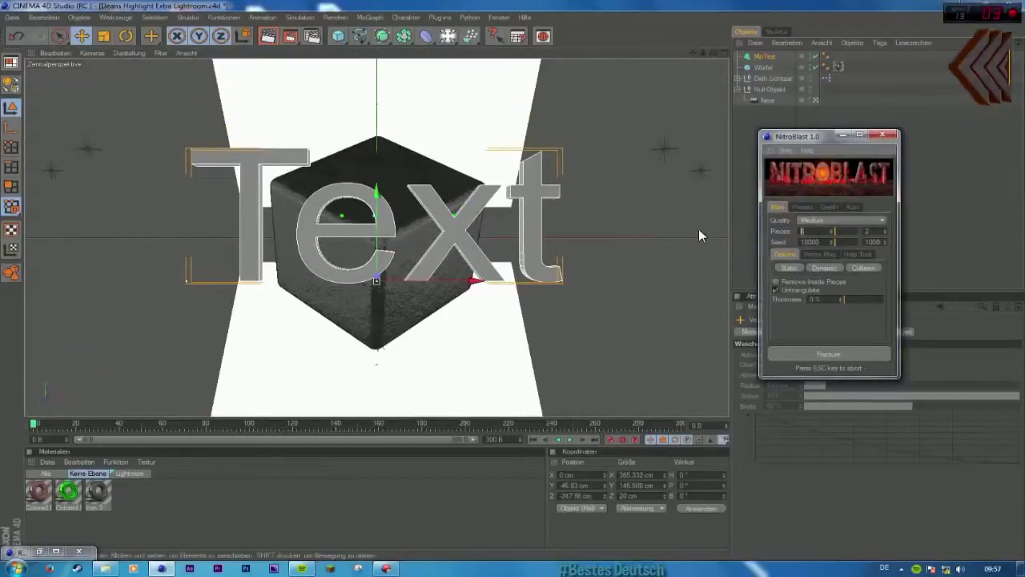
pyautogui.click(250, 188)
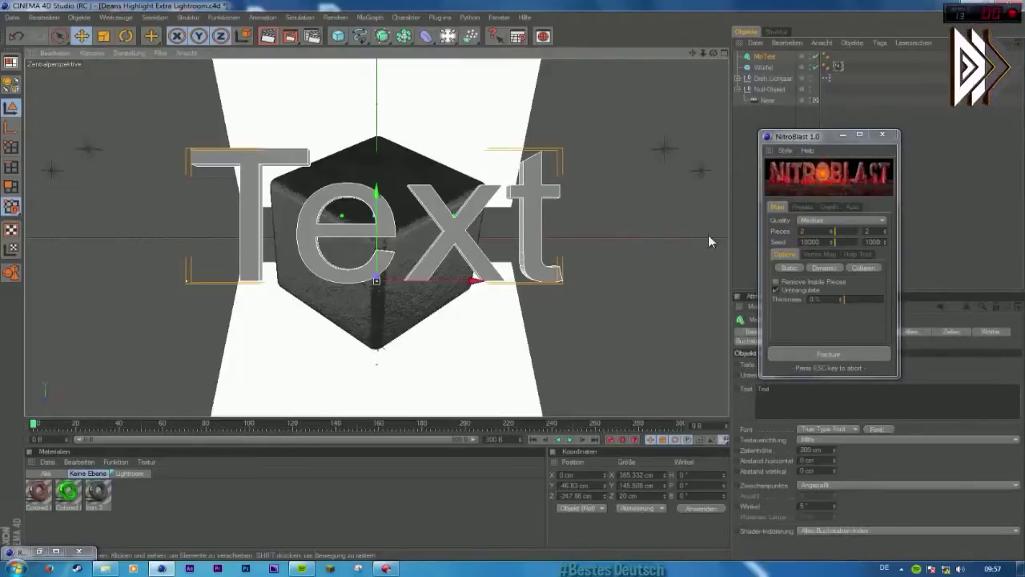
# Step: Select the cube and set the NitroBlast pieces count to 150
pyautogui.click(764, 67)
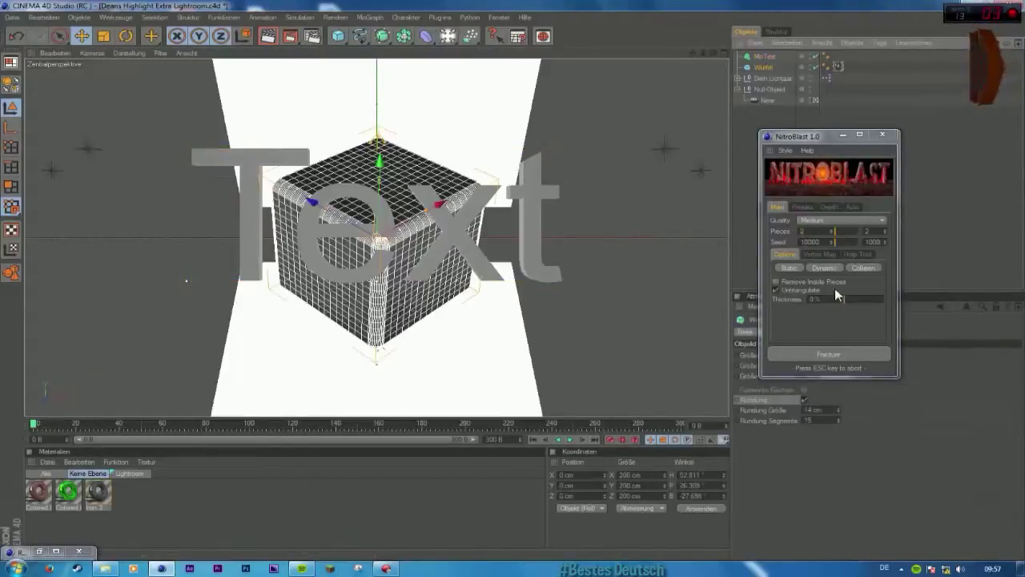
pyautogui.write('1')
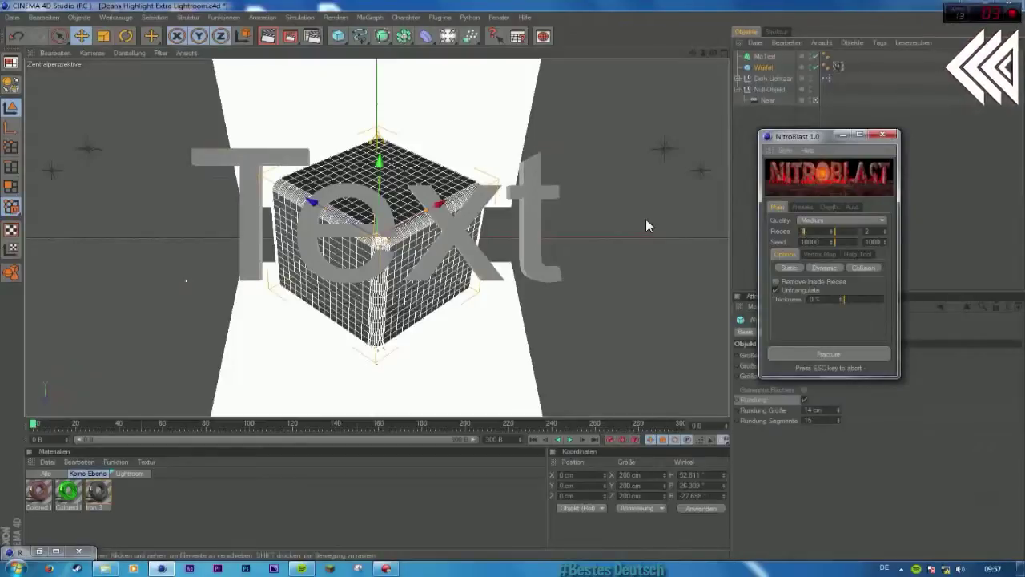
pyautogui.write('50')
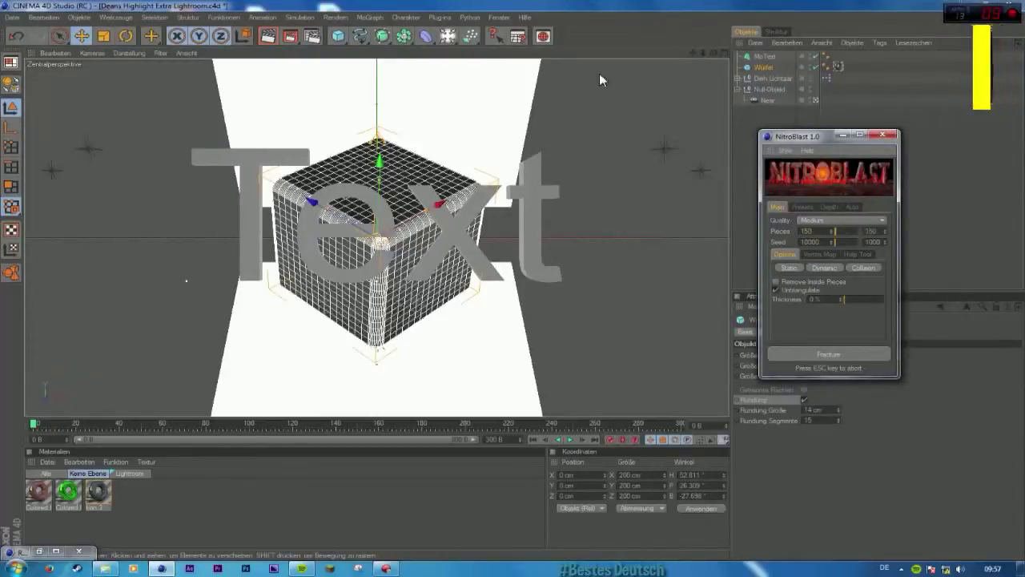
# Step: Delete the MoText object from the scene
pyautogui.click(200, 171)
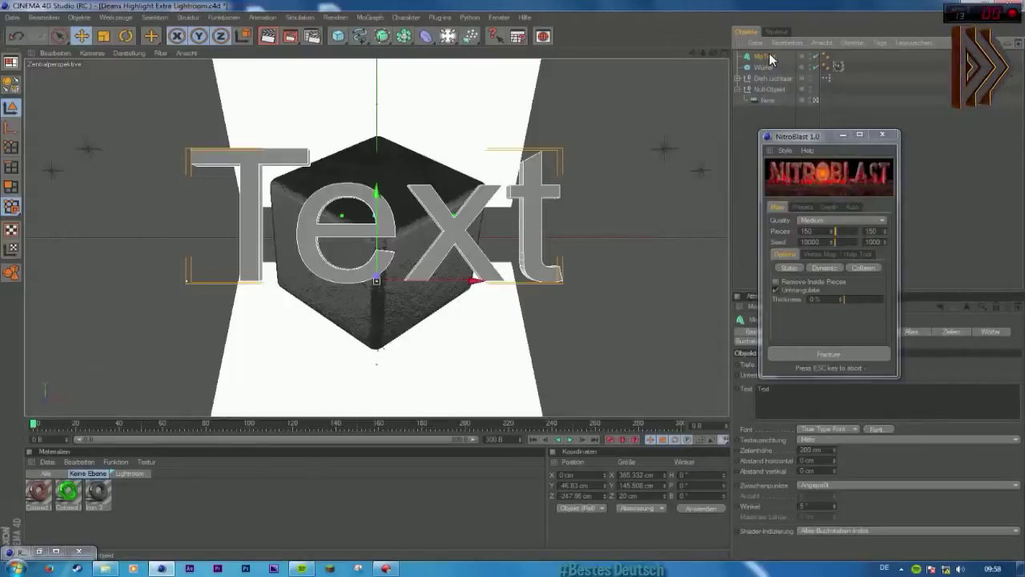
pyautogui.press('Delete')
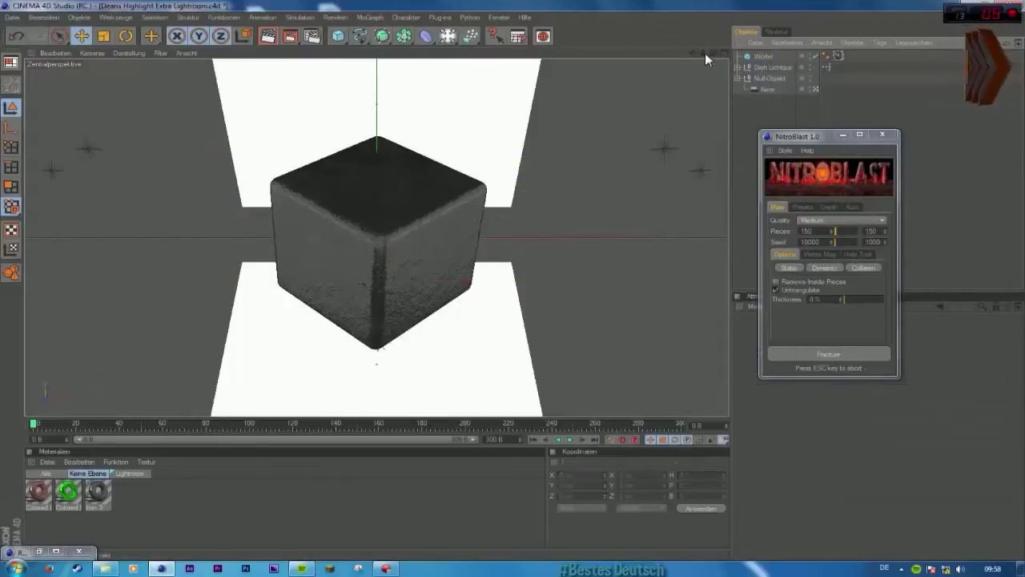
# Step: Fracture the rounded cube into 150 pieces with NitroBlast, allowing its helper program to run, and minimize the plugin window
pyautogui.click(763, 56)
pyautogui.moveTo(809, 138); pyautogui.dragTo(781, 97)
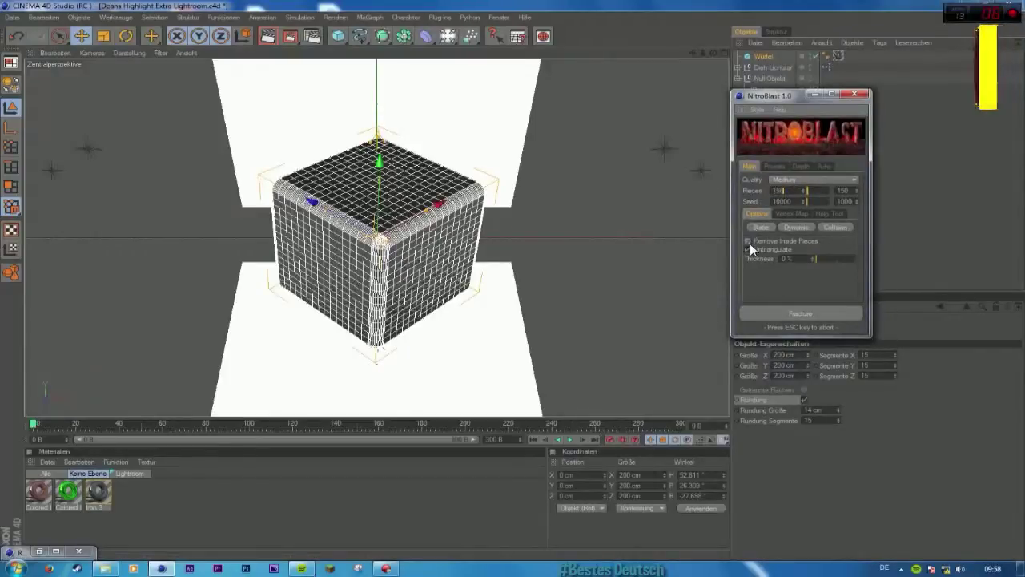
pyautogui.click(793, 315)
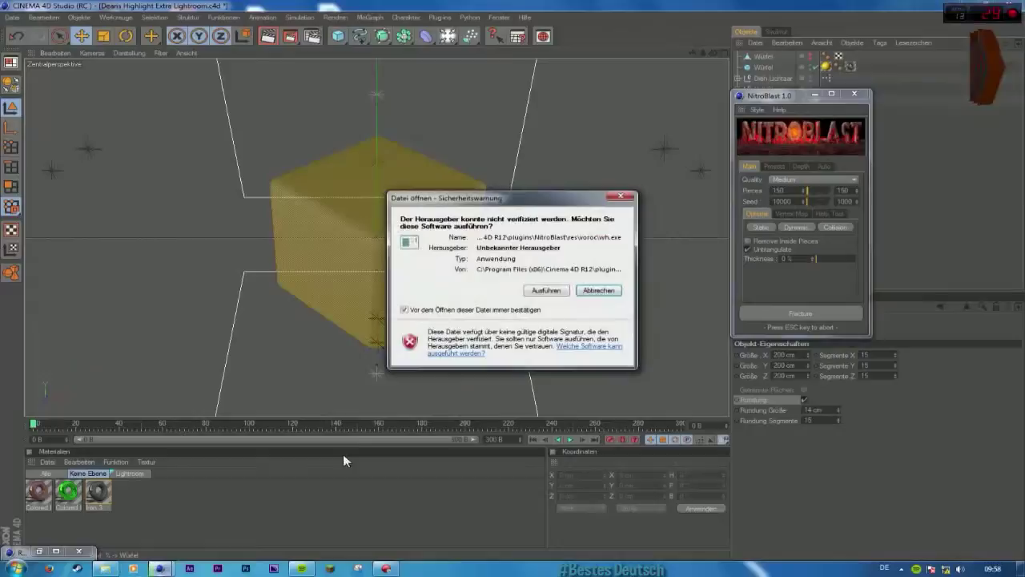
pyautogui.moveTo(513, 198); pyautogui.dragTo(482, 208)
pyautogui.click(519, 301)
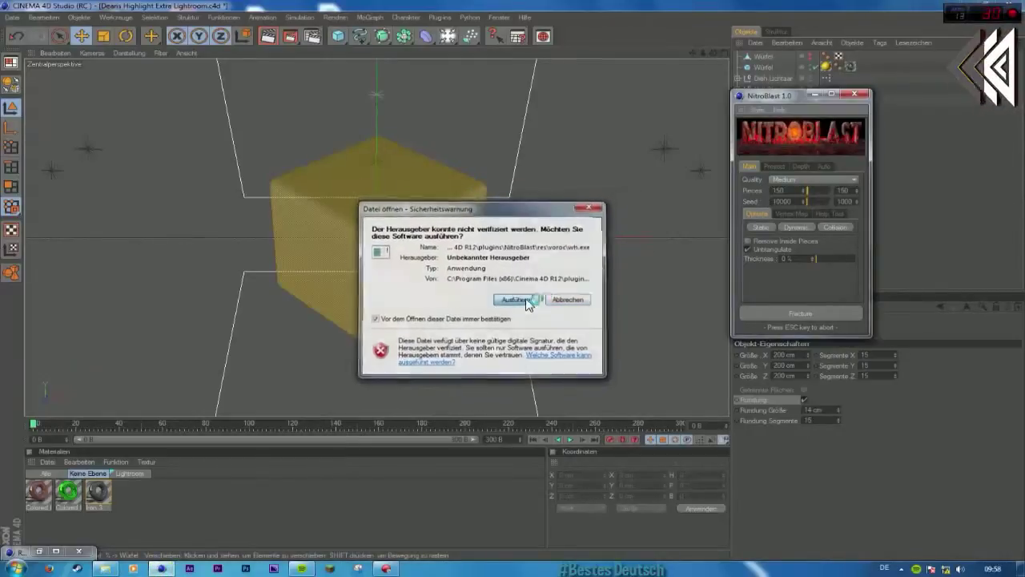
pyautogui.click(550, 291)
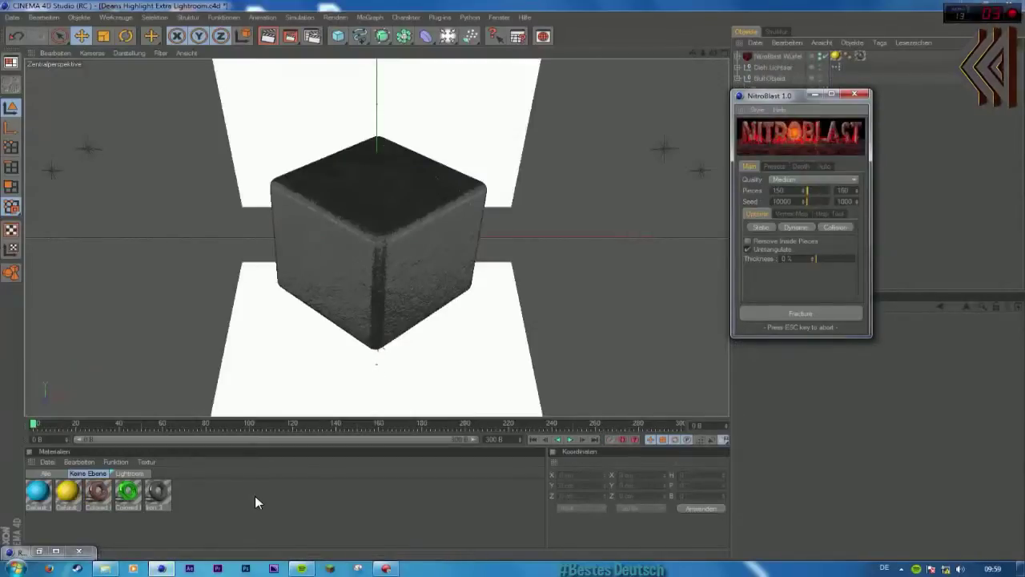
pyautogui.click(815, 94)
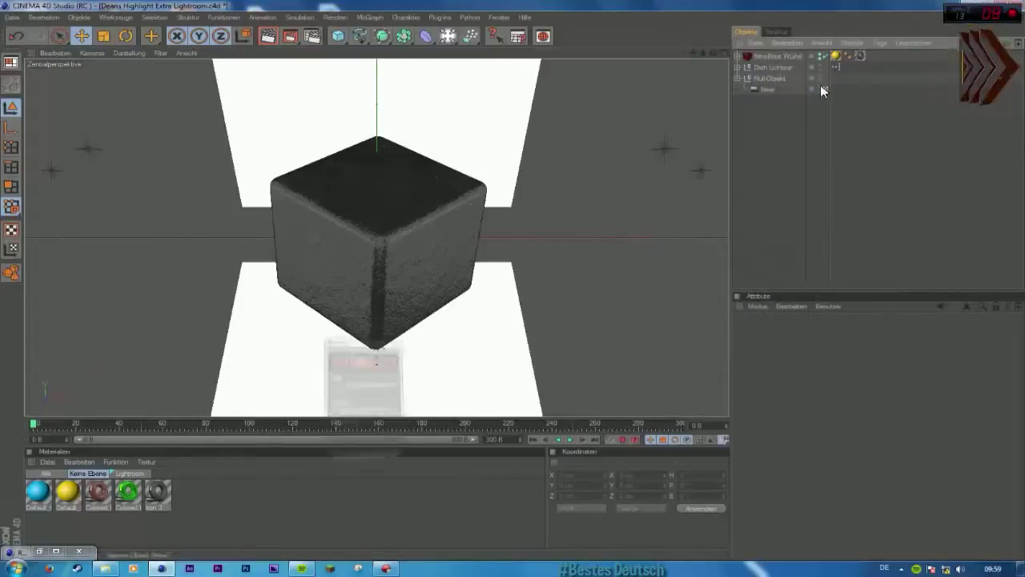
pyautogui.click(836, 56)
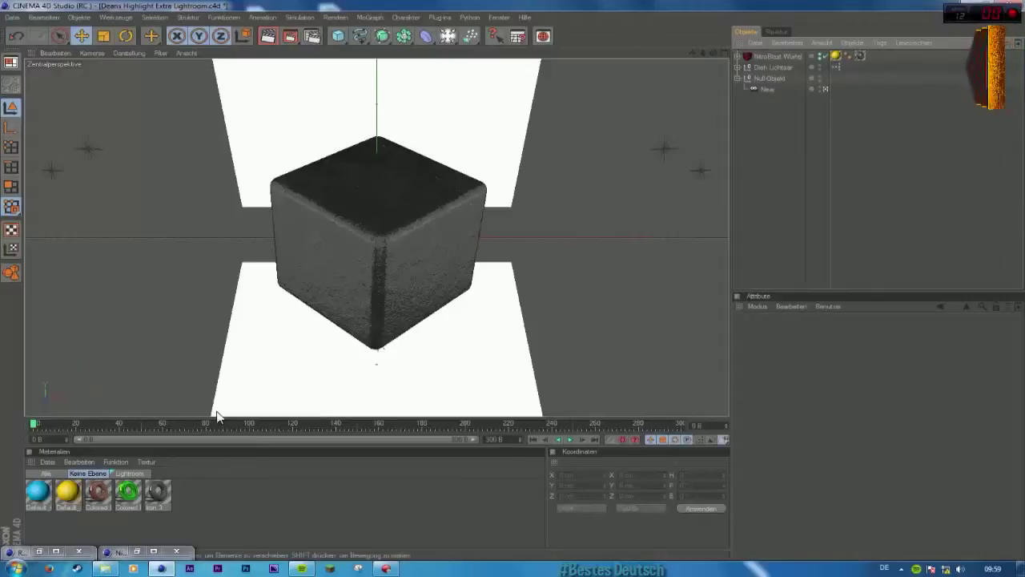
pyautogui.click(159, 493)
pyautogui.click(129, 492)
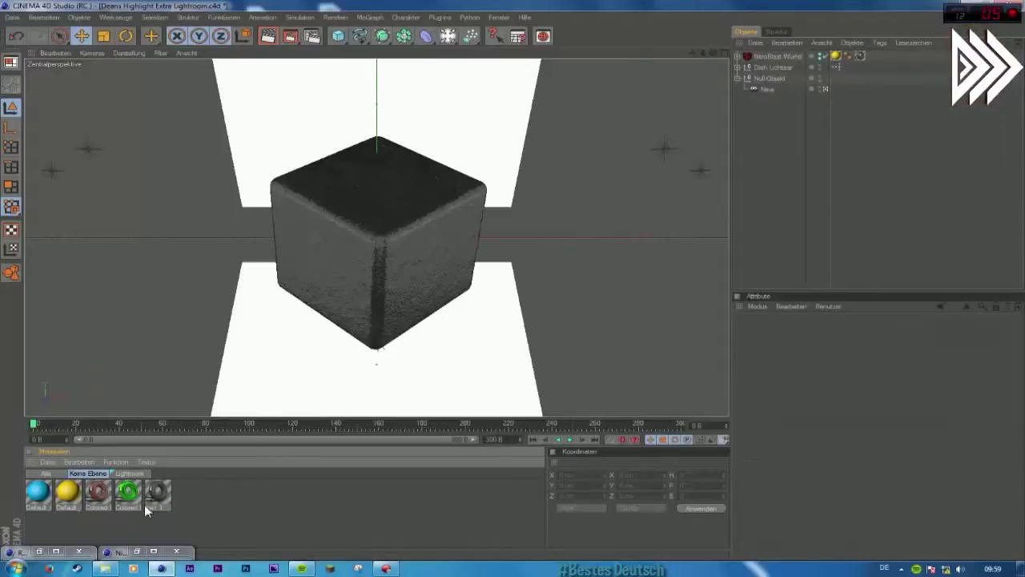
pyautogui.click(219, 488)
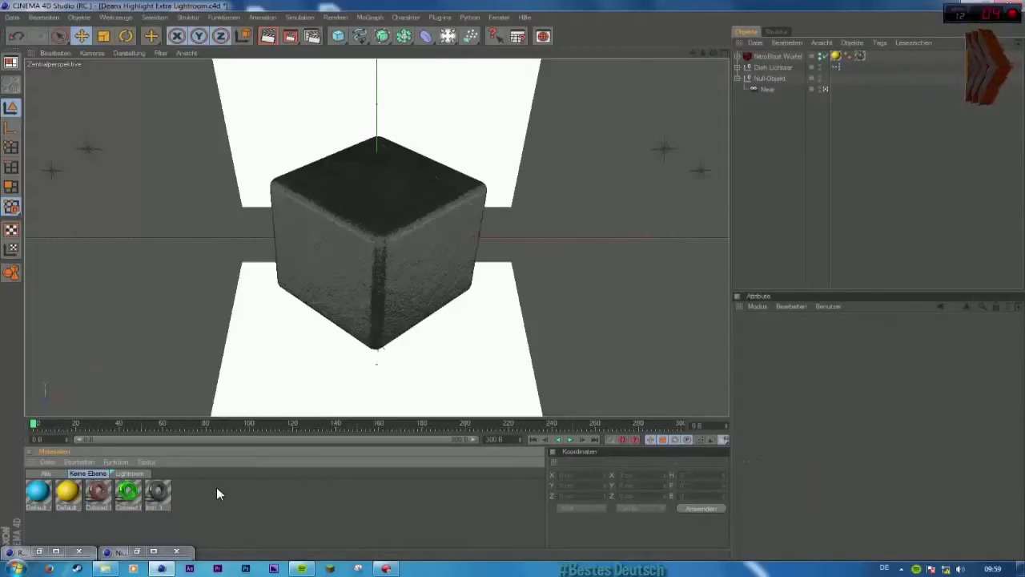
# Step: Load a Displacement material preset from CrazyFX Material Pack 2.0 Free and assign it to the fractured cube's yellow texture tag
pyautogui.click(158, 492)
pyautogui.click(29, 477)
pyautogui.click(51, 462)
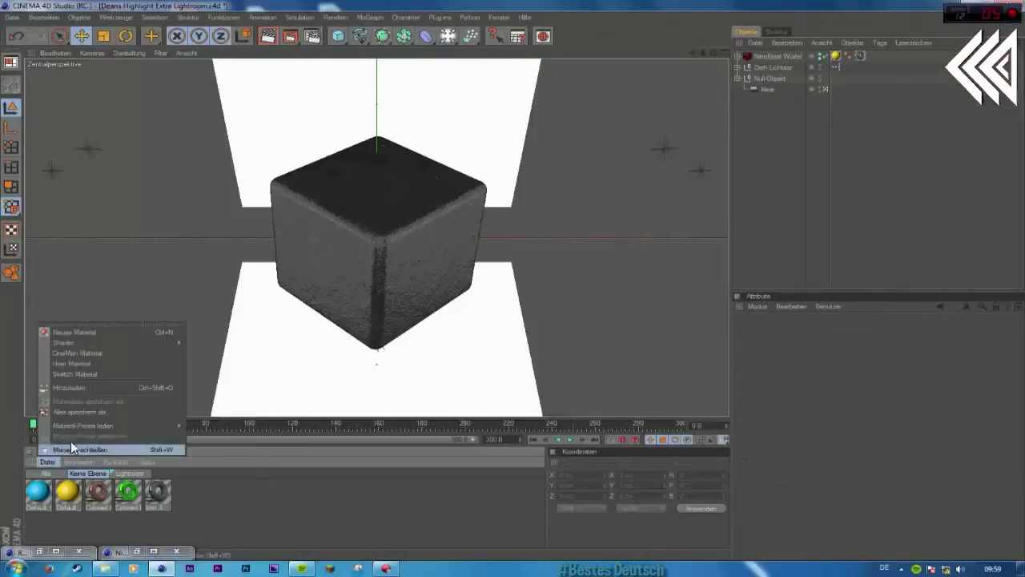
pyautogui.moveTo(110, 423)
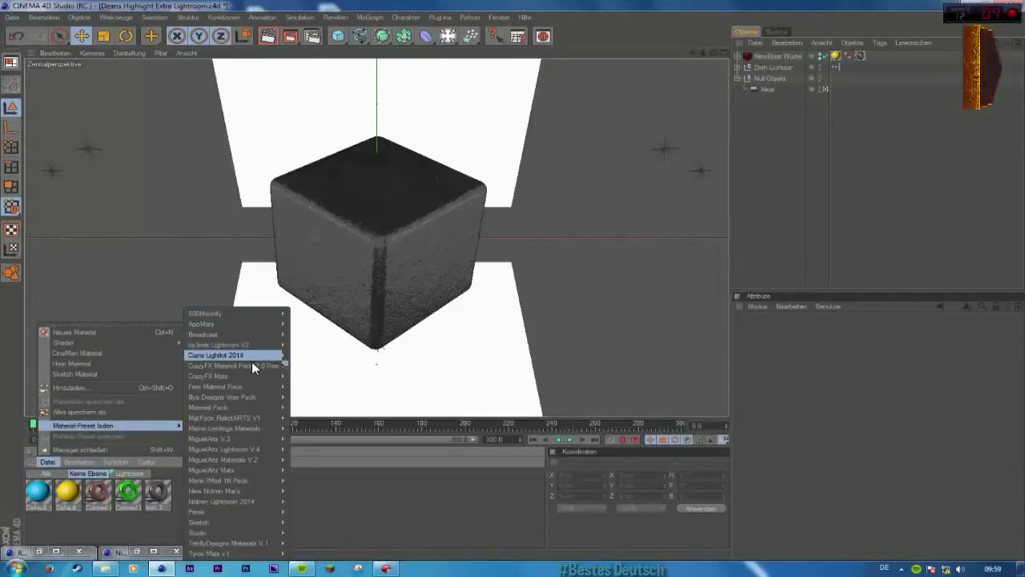
pyautogui.moveTo(253, 365)
pyautogui.moveTo(319, 370)
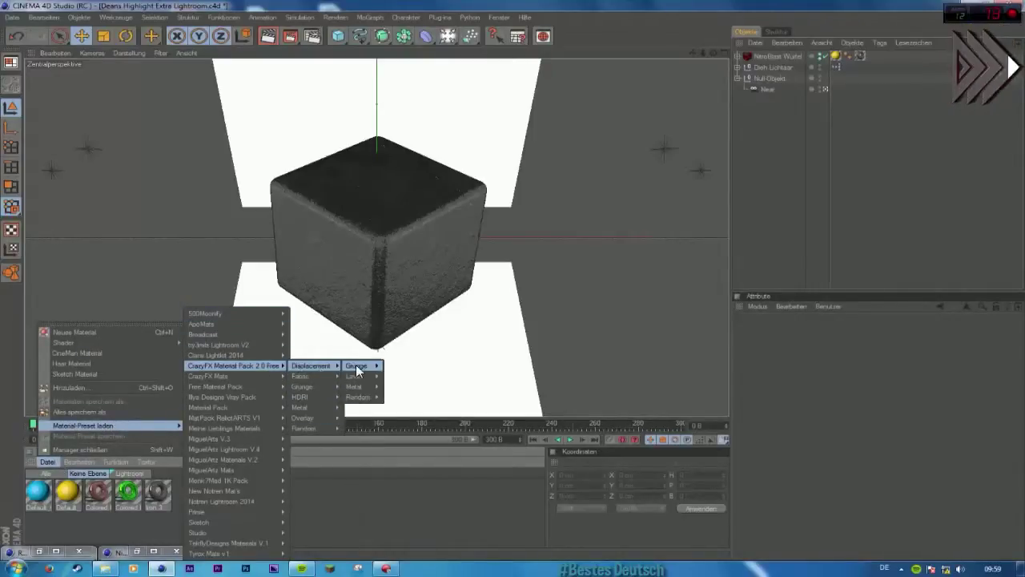
pyautogui.moveTo(356, 375)
pyautogui.click(387, 408)
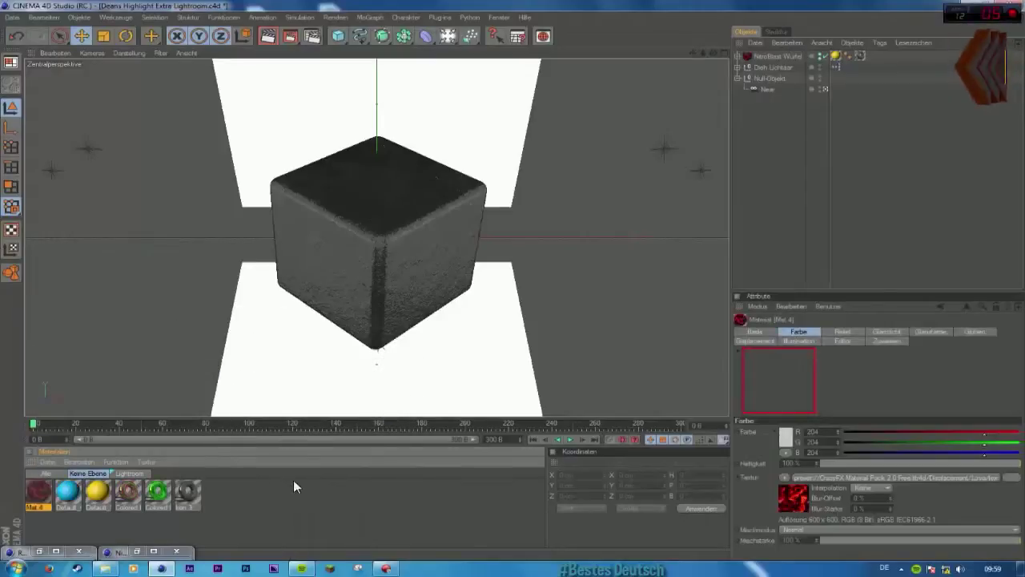
pyautogui.moveTo(530, 235); pyautogui.dragTo(836, 56)
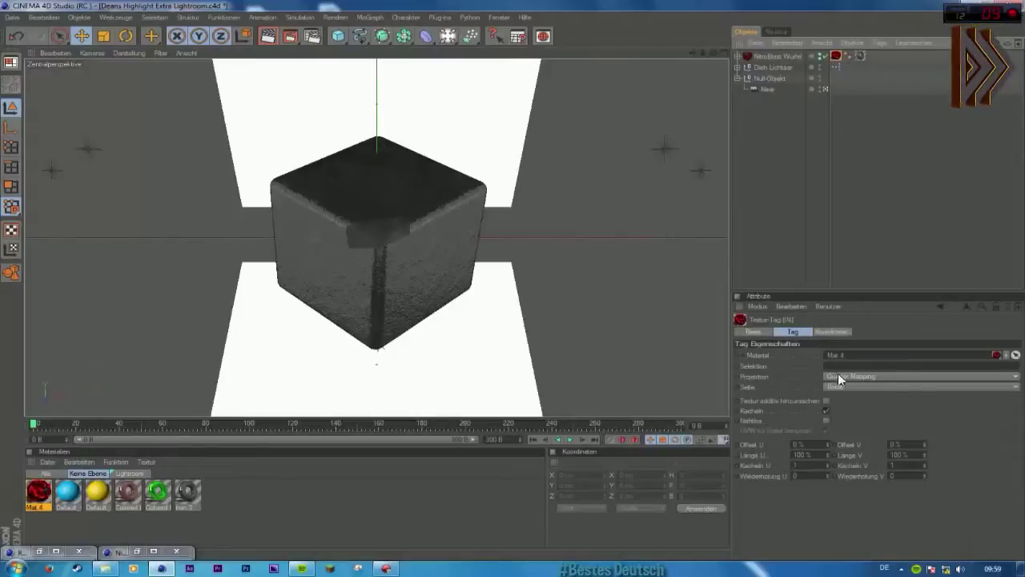
pyautogui.click(801, 227)
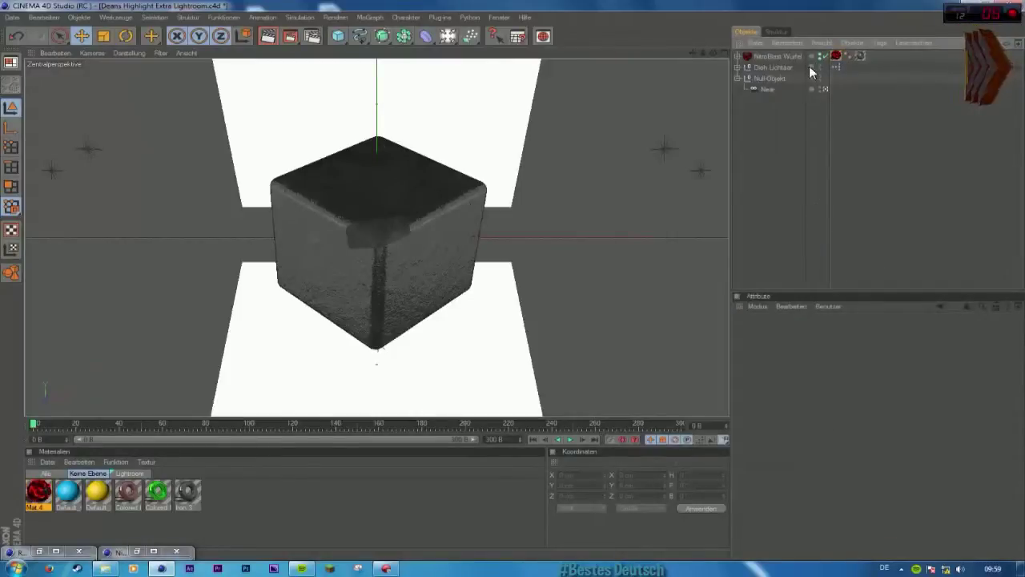
pyautogui.click(781, 56)
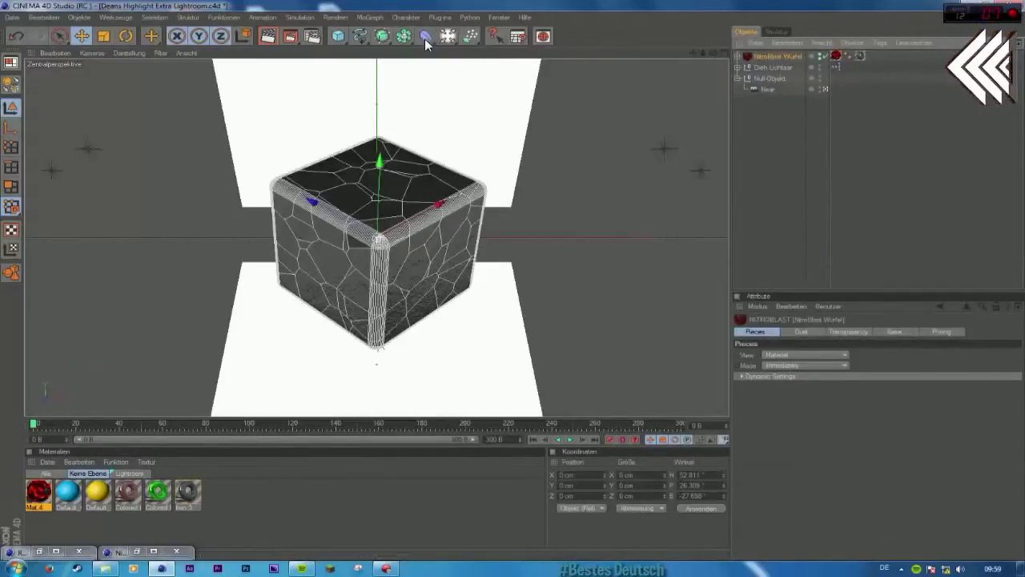
pyautogui.click(367, 18)
pyautogui.click(401, 117)
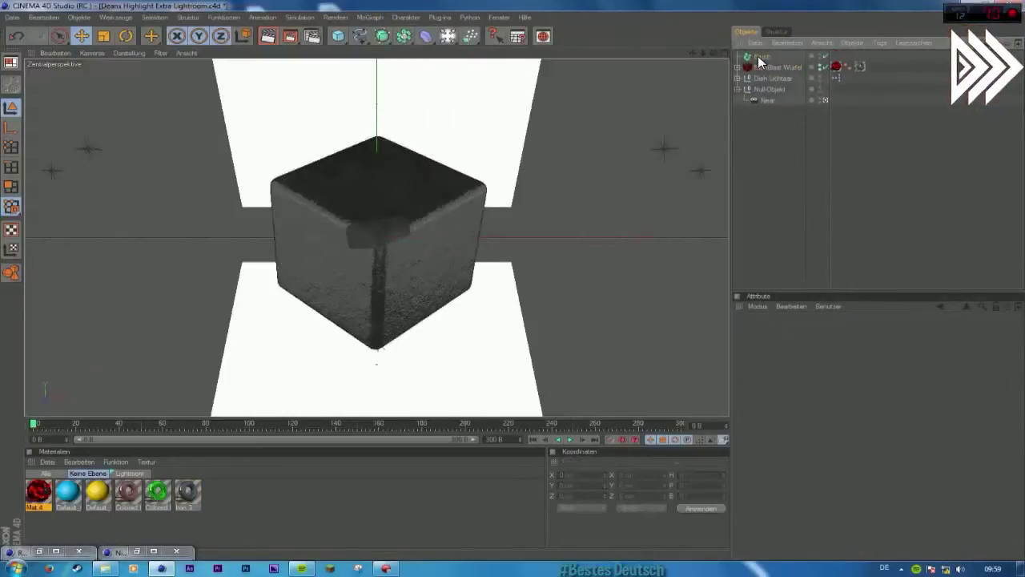
pyautogui.press('Delete')
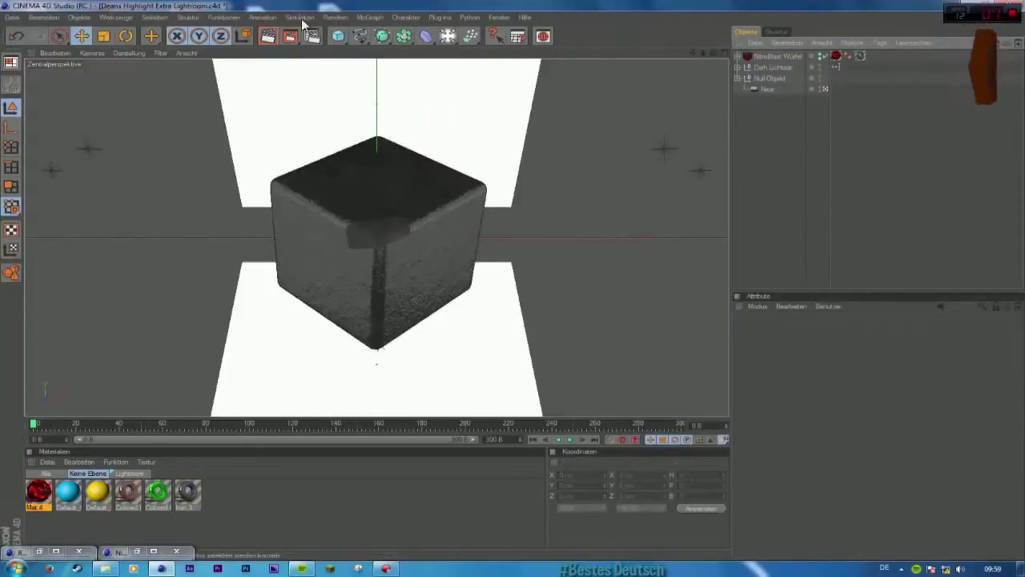
# Step: Add a MoGraph Fracture (Bruch) object to the scene
pyautogui.click(365, 16)
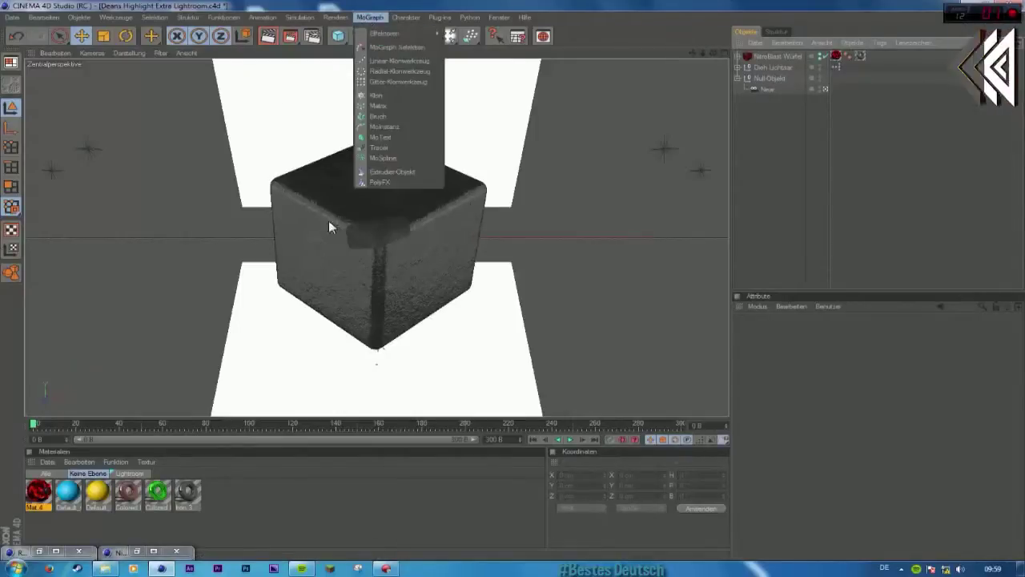
pyautogui.click(388, 117)
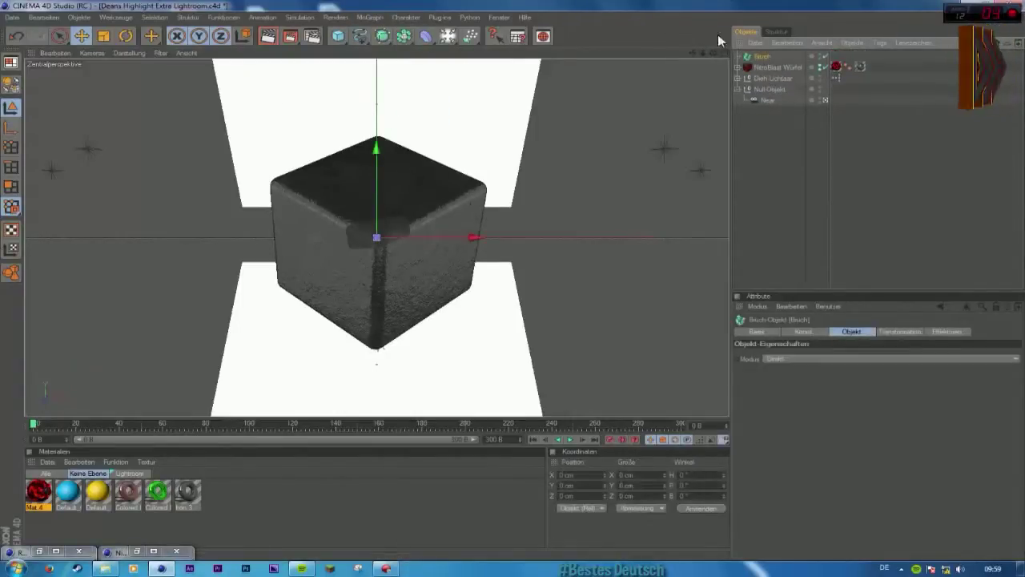
pyautogui.click(773, 69)
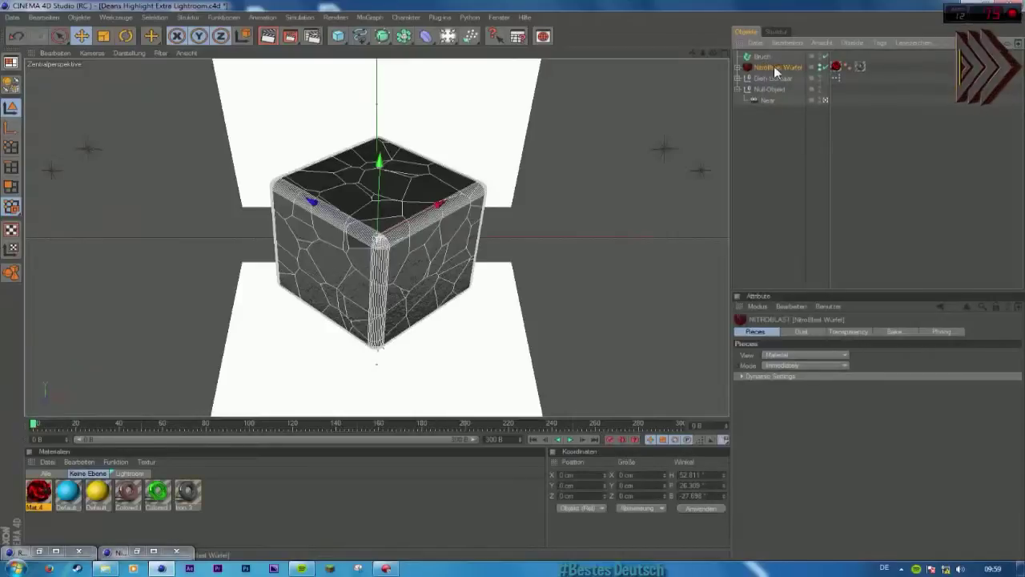
pyautogui.moveTo(791, 61); pyautogui.dragTo(774, 63)
pyautogui.click(771, 182)
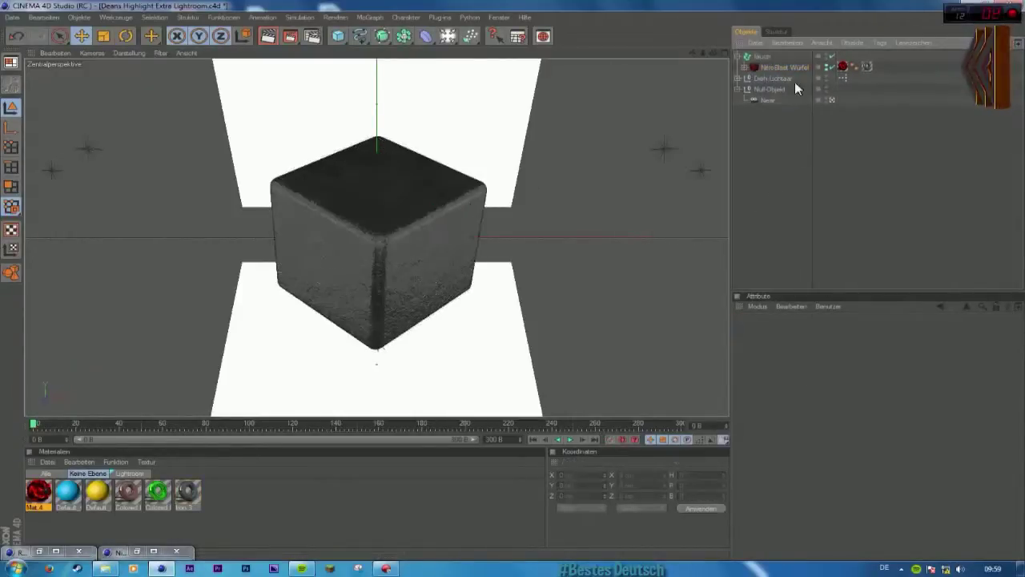
pyautogui.click(768, 67)
pyautogui.click(761, 157)
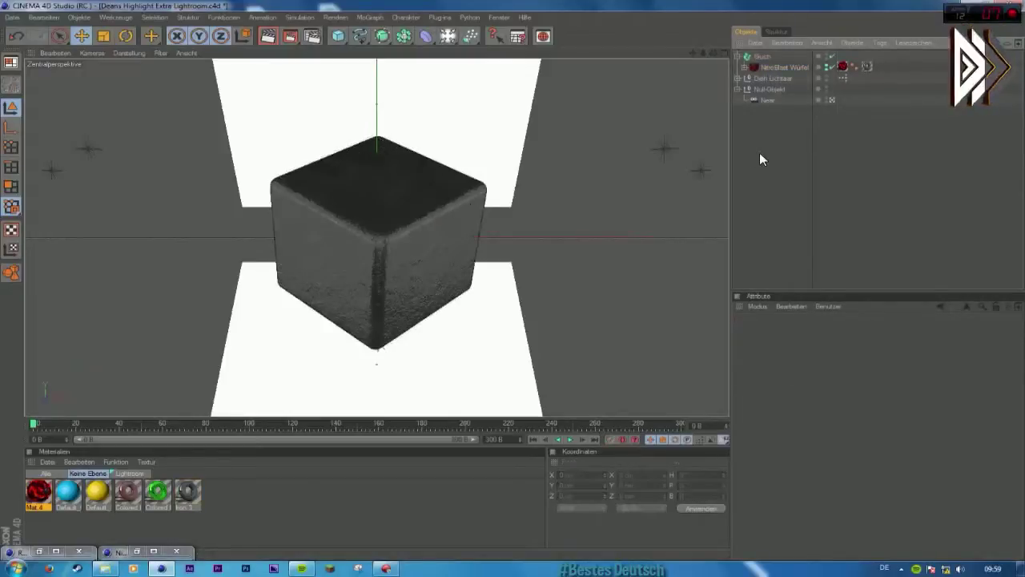
pyautogui.hotkey('ctrl', 'z')
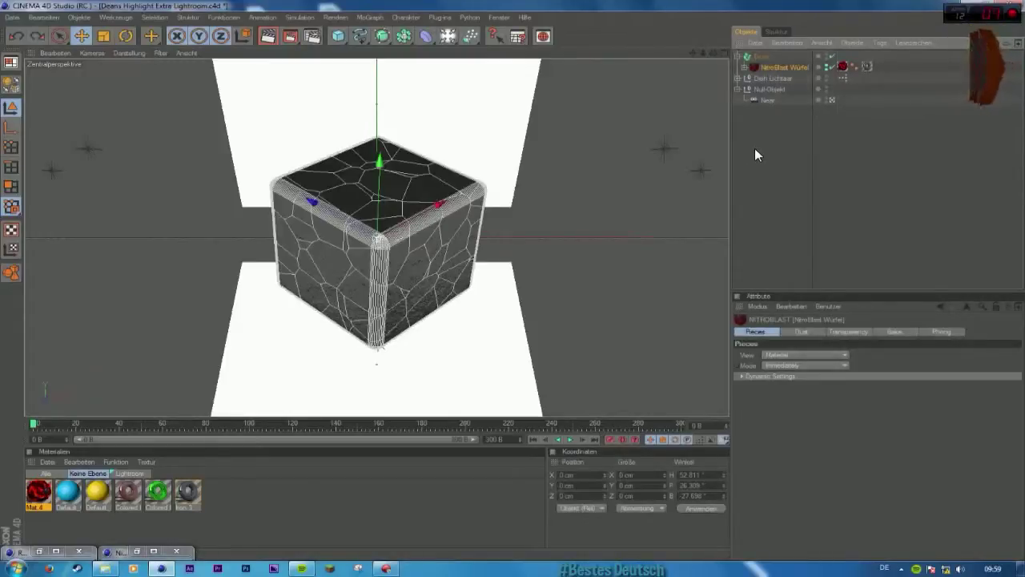
pyautogui.click(751, 148)
pyautogui.hotkey('ctrl', 'z')
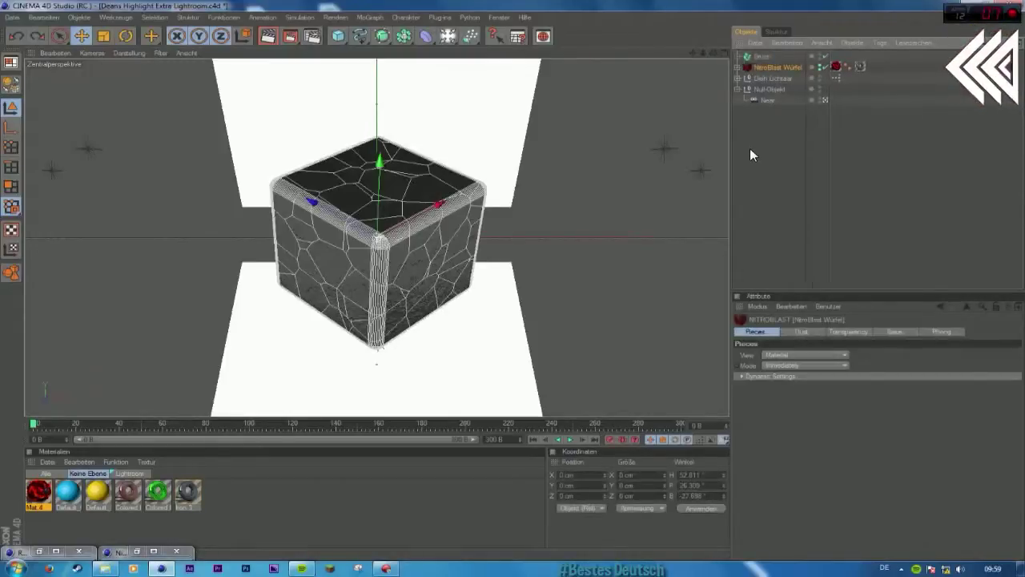
pyautogui.click(750, 154)
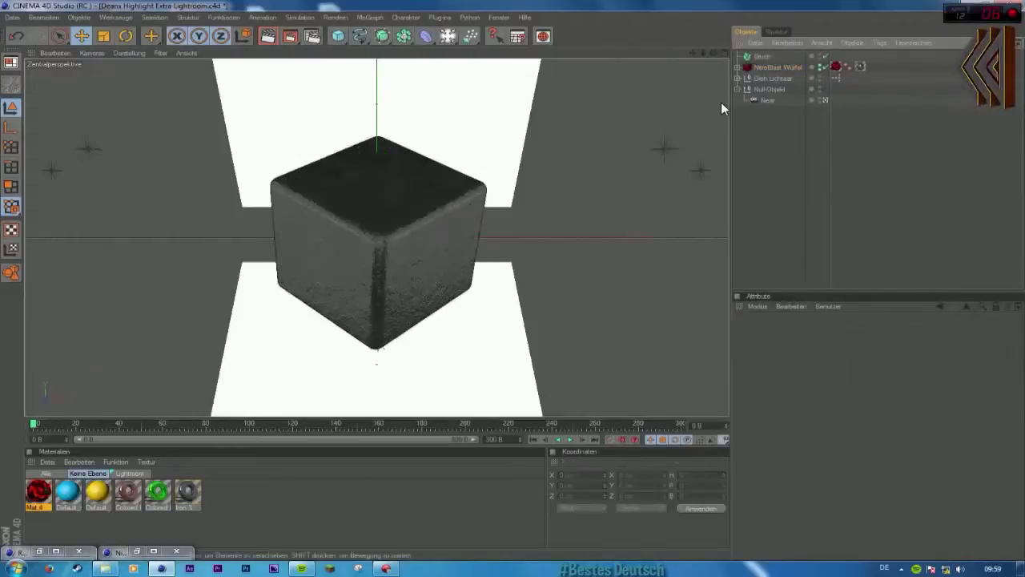
pyautogui.click(764, 67)
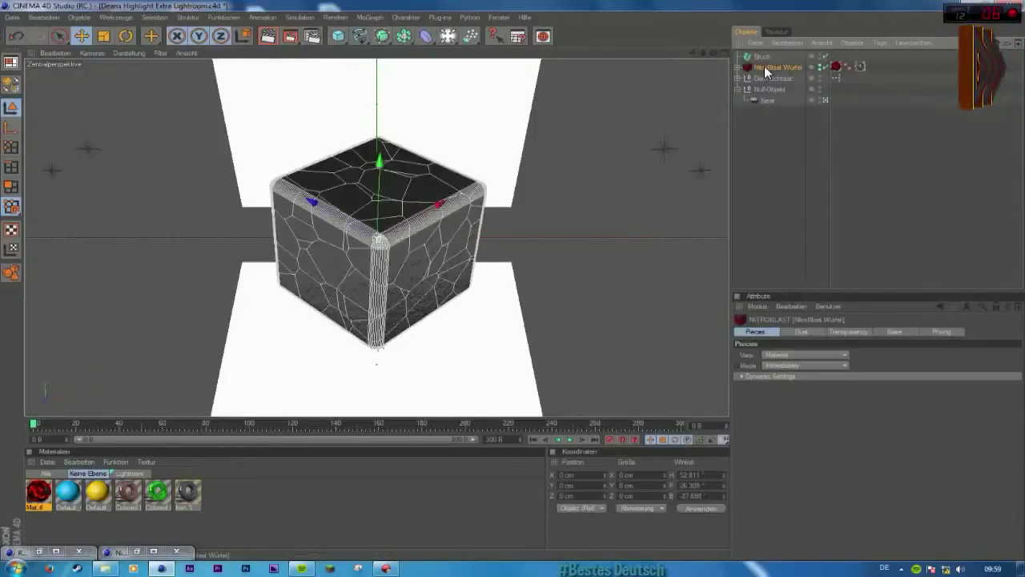
pyautogui.click(766, 115)
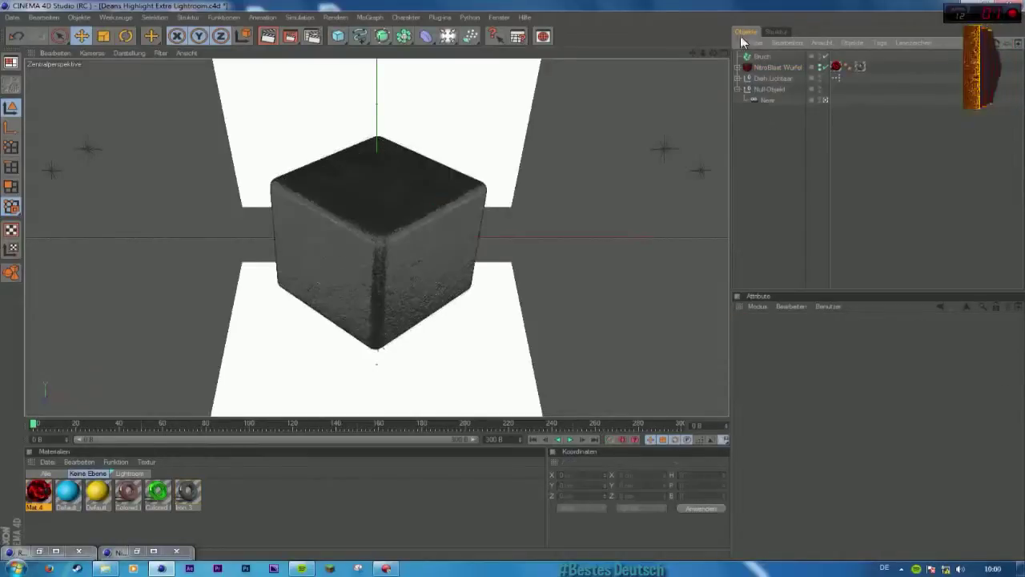
pyautogui.click(788, 67)
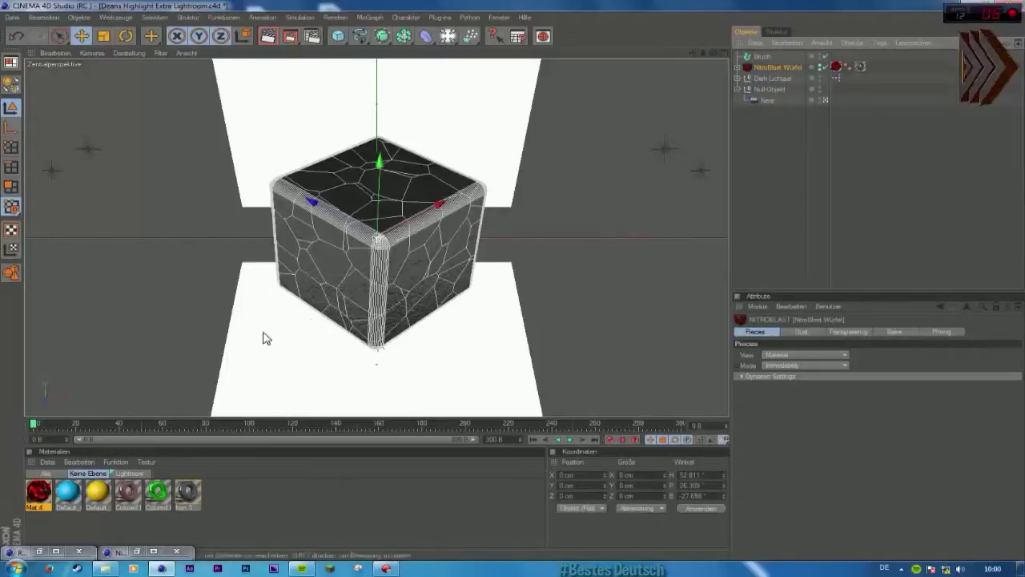
pyautogui.click(837, 66)
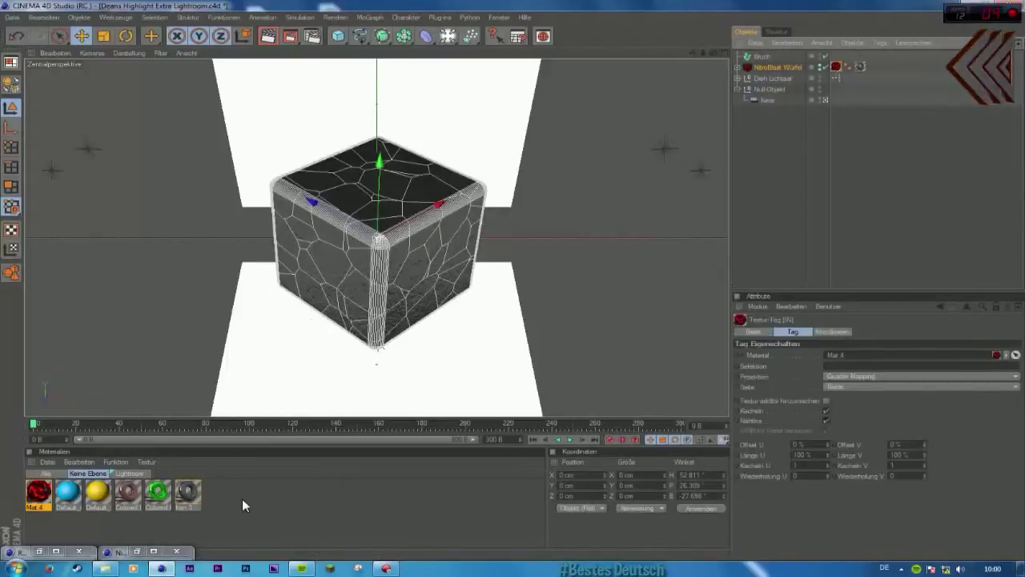
pyautogui.moveTo(188, 493); pyautogui.dragTo(183, 501)
pyautogui.click(806, 124)
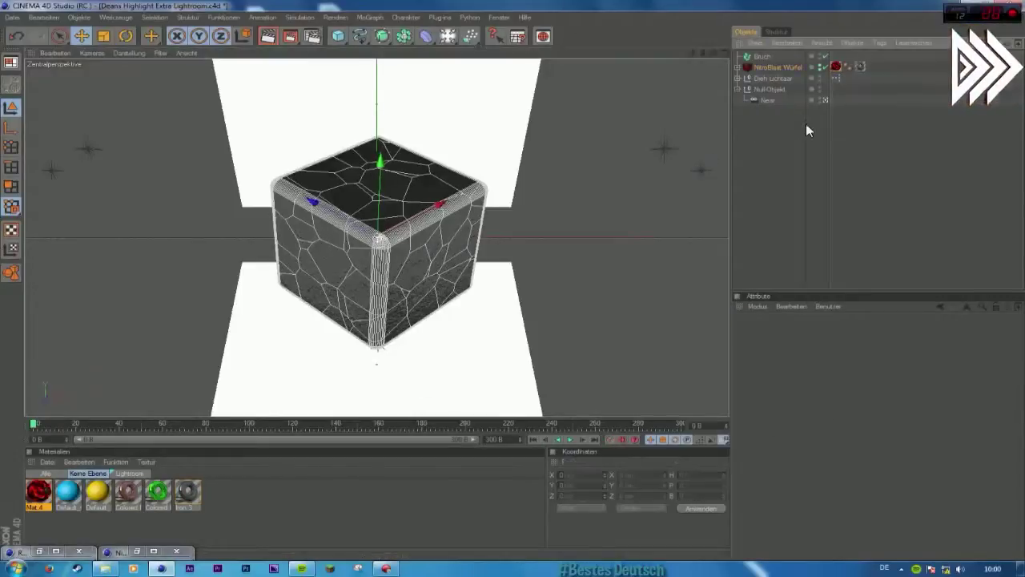
# Step: Make the NitroBlast cube a child of the Fracture (Bruch) object
pyautogui.moveTo(768, 57); pyautogui.dragTo(767, 54)
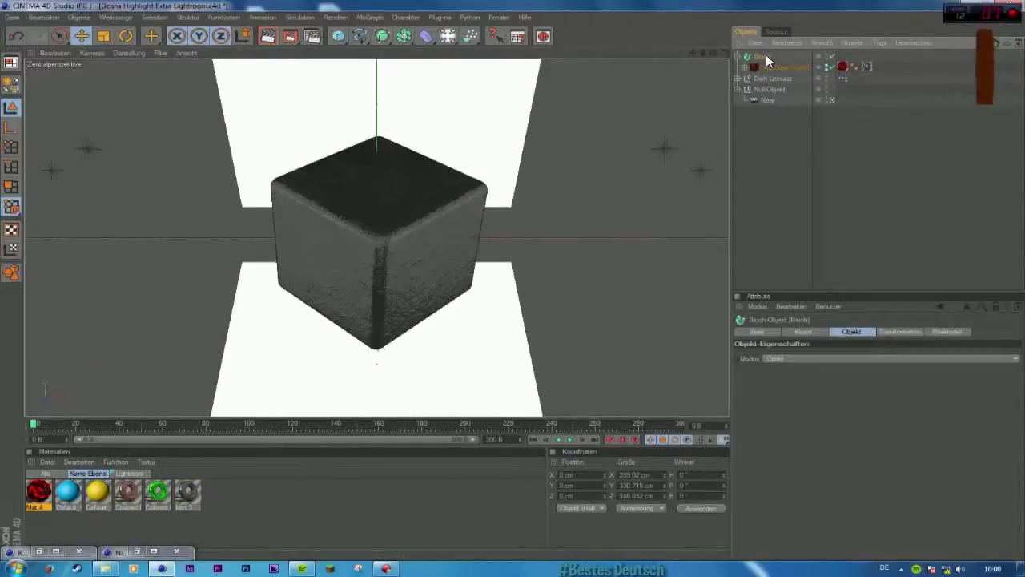
pyautogui.click(770, 68)
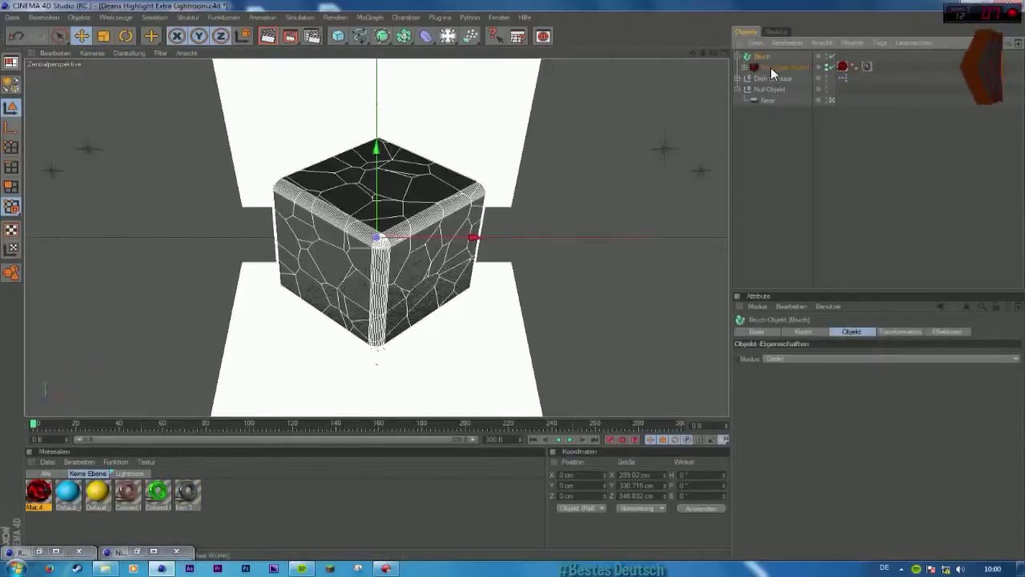
pyautogui.click(782, 188)
pyautogui.click(470, 259)
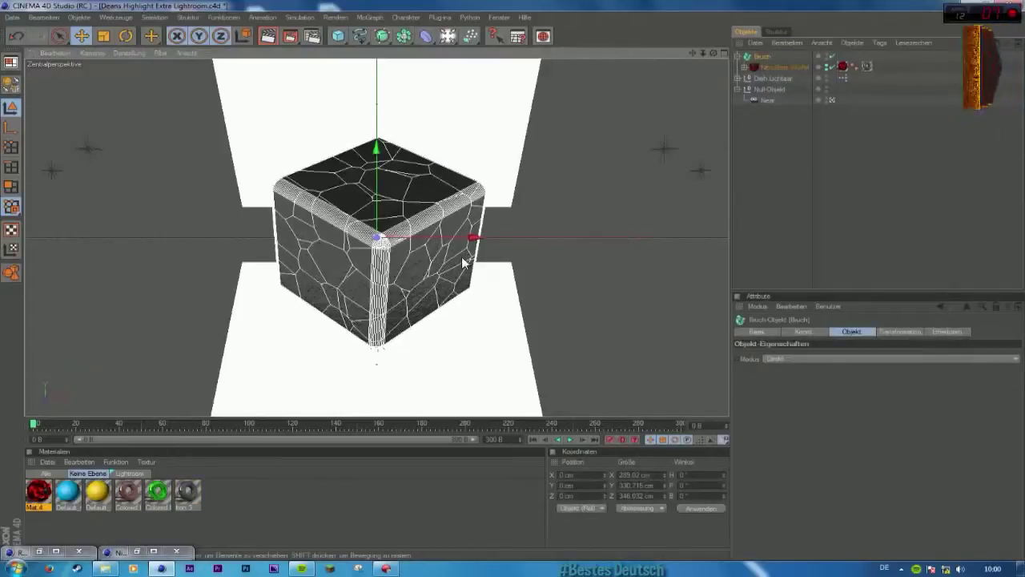
# Step: Expand the NitroBlast cube's hierarchy down to its individual pieces and select Piece 8
pyautogui.click(745, 69)
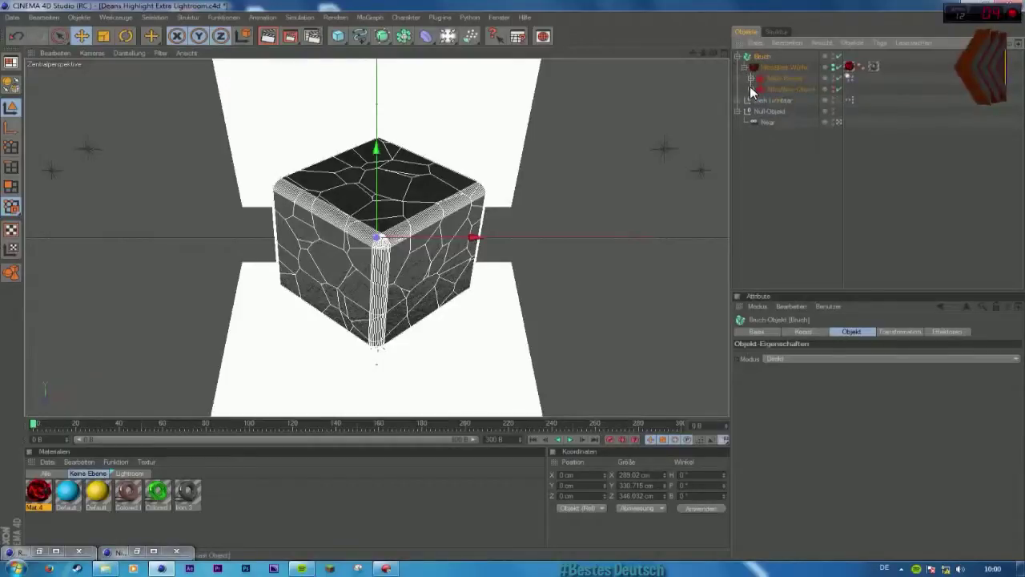
pyautogui.click(751, 89)
pyautogui.click(757, 88)
pyautogui.click(791, 189)
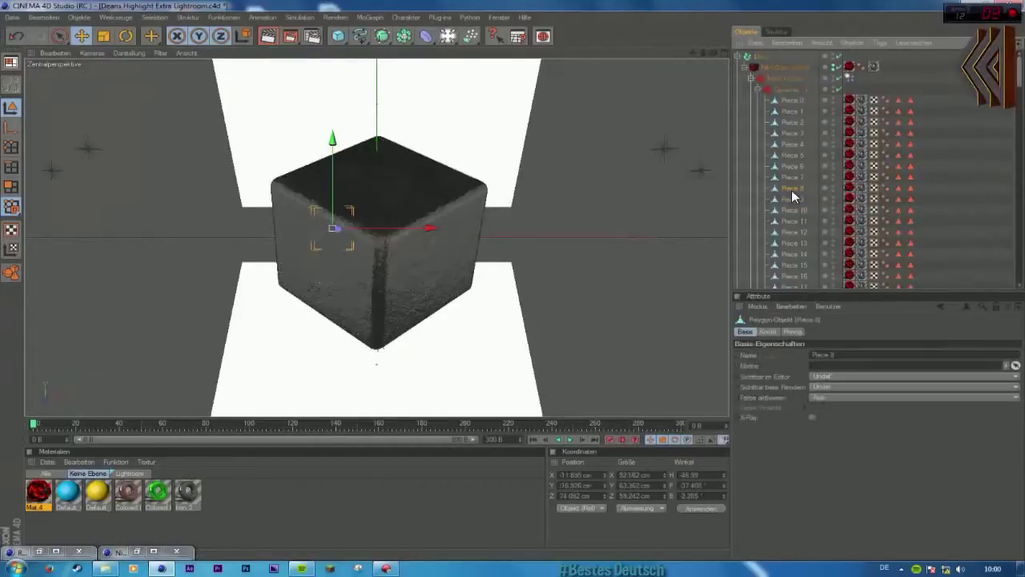
# Step: Look through the NitroBlast cube's fracture pieces from Piece 0 to Piece 149, selecting individual ones to examine their shape and location
pyautogui.click(796, 220)
pyautogui.scroll(-5, 796, 220)
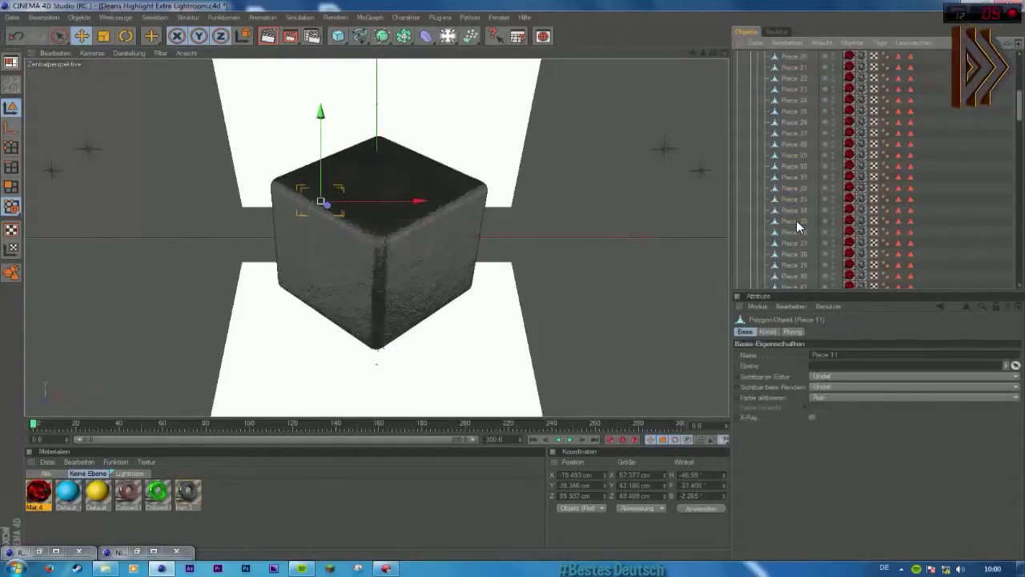
pyautogui.scroll(-3, 796, 220)
pyautogui.click(794, 220)
pyautogui.click(797, 252)
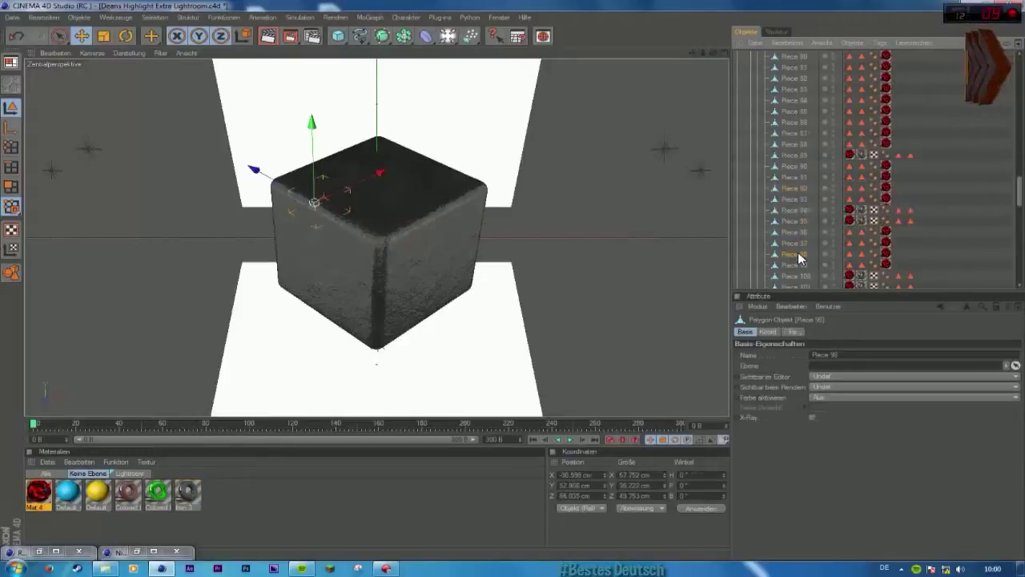
pyautogui.scroll(-3, 798, 252)
pyautogui.scroll(-3, 800, 251)
pyautogui.click(797, 216)
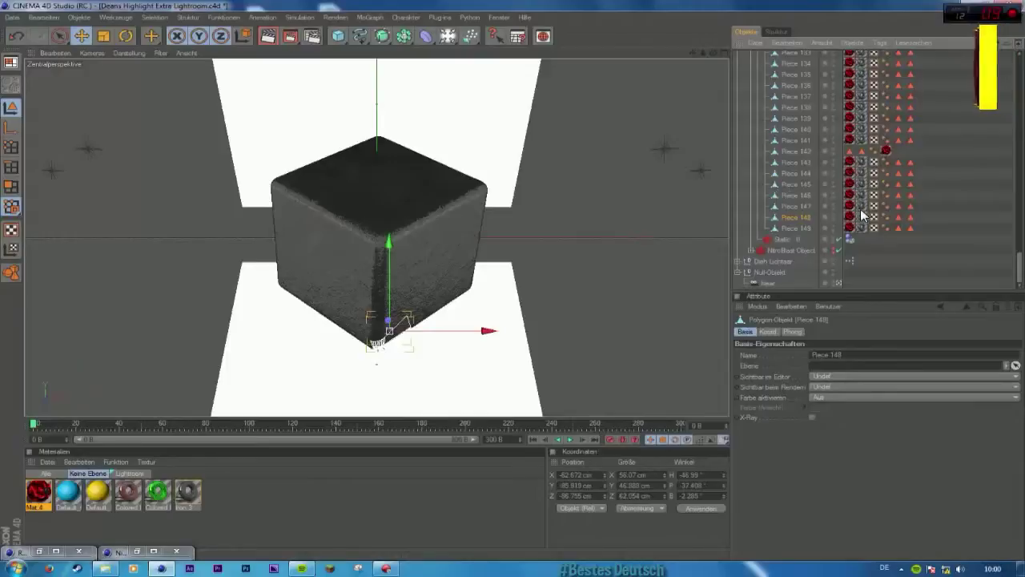
pyautogui.click(775, 153)
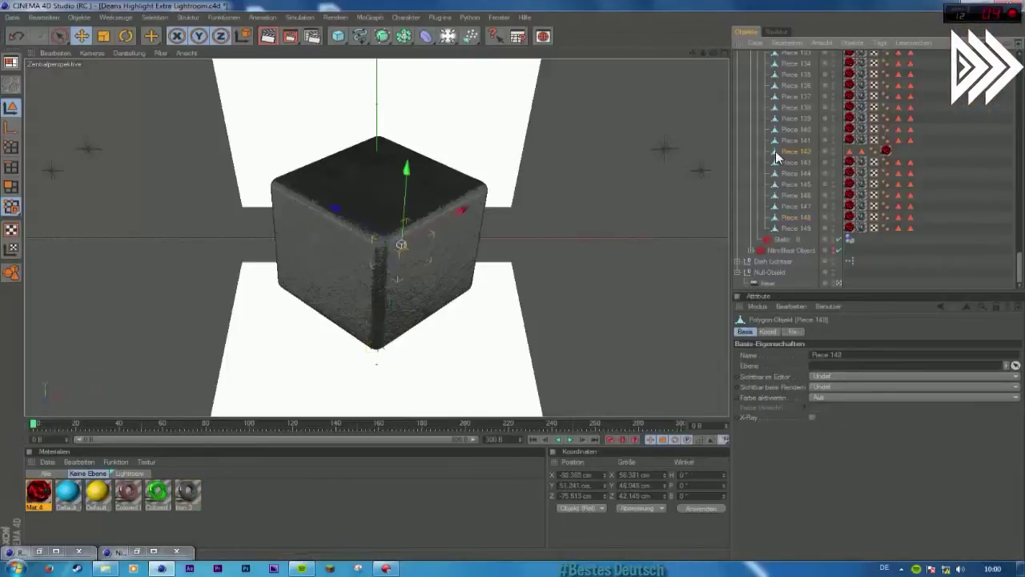
pyautogui.scroll(3, 775, 155)
pyautogui.scroll(5, 781, 151)
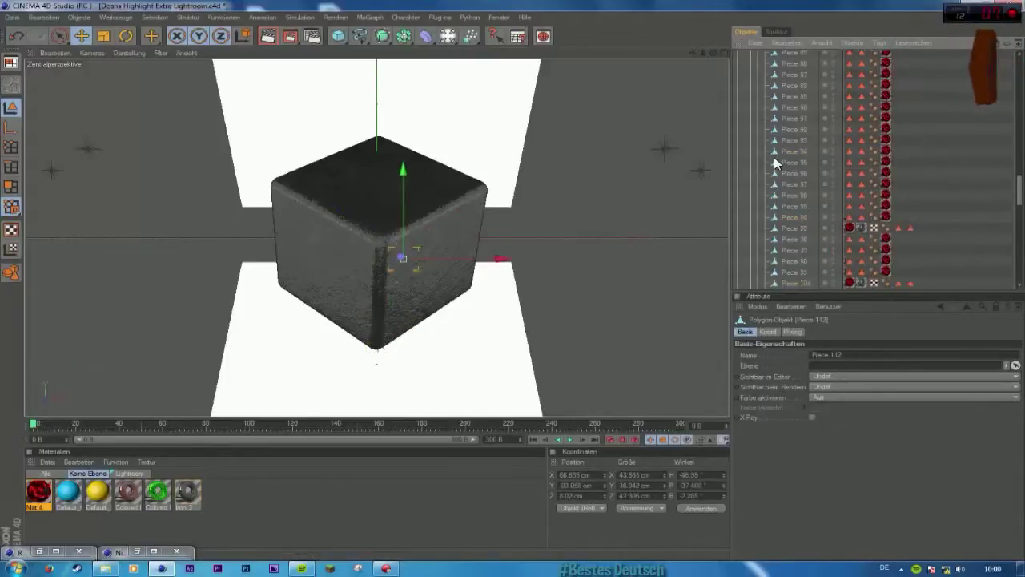
pyautogui.click(794, 139)
pyautogui.scroll(10, 783, 151)
pyautogui.click(795, 126)
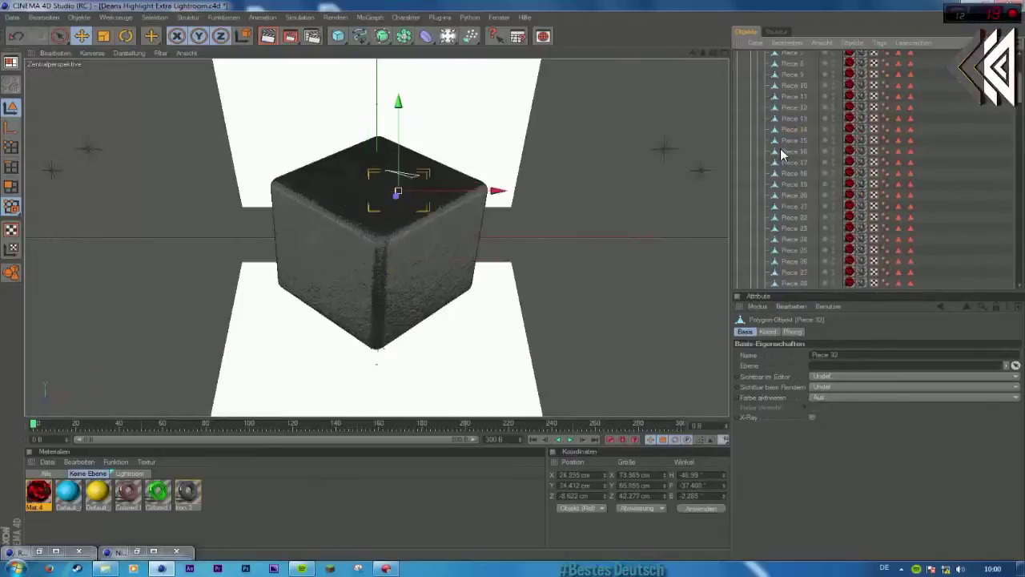
pyautogui.scroll(5, 789, 128)
pyautogui.click(793, 111)
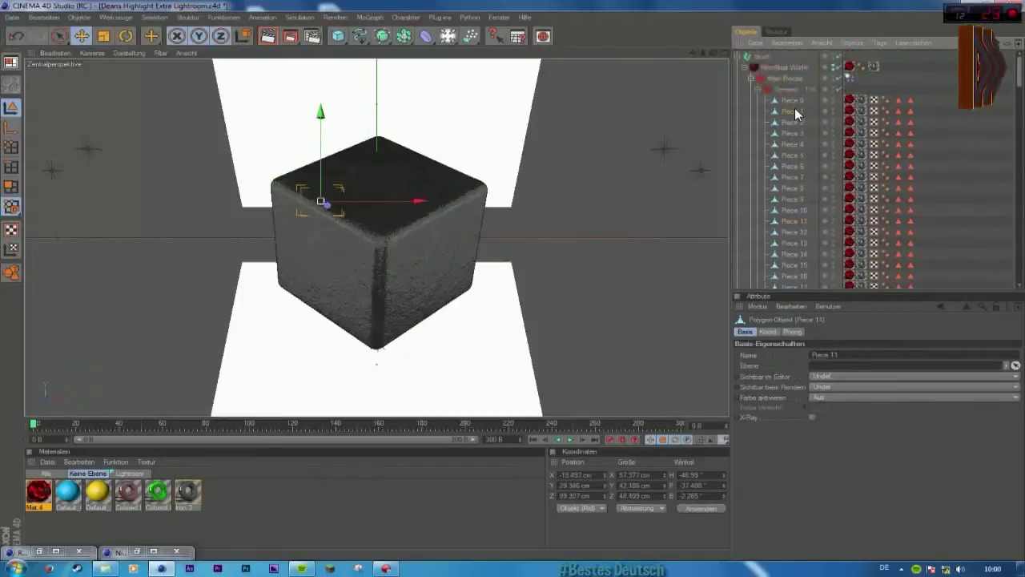
# Step: Collapse the piece hierarchy inside the Fracture (Bruch) object and inspect the NitroBlast cube as a whole
pyautogui.click(756, 86)
pyautogui.click(746, 77)
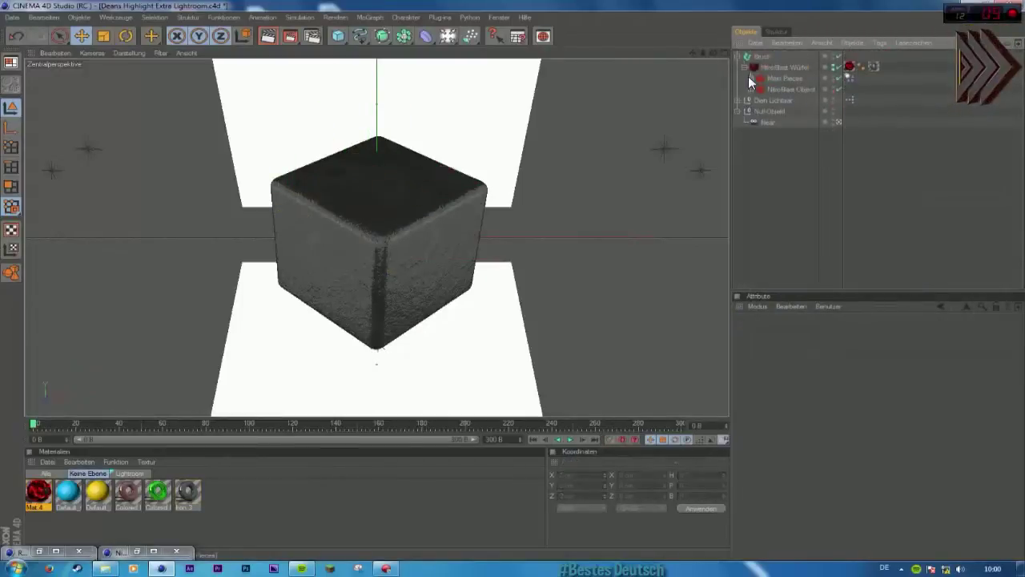
pyautogui.click(786, 91)
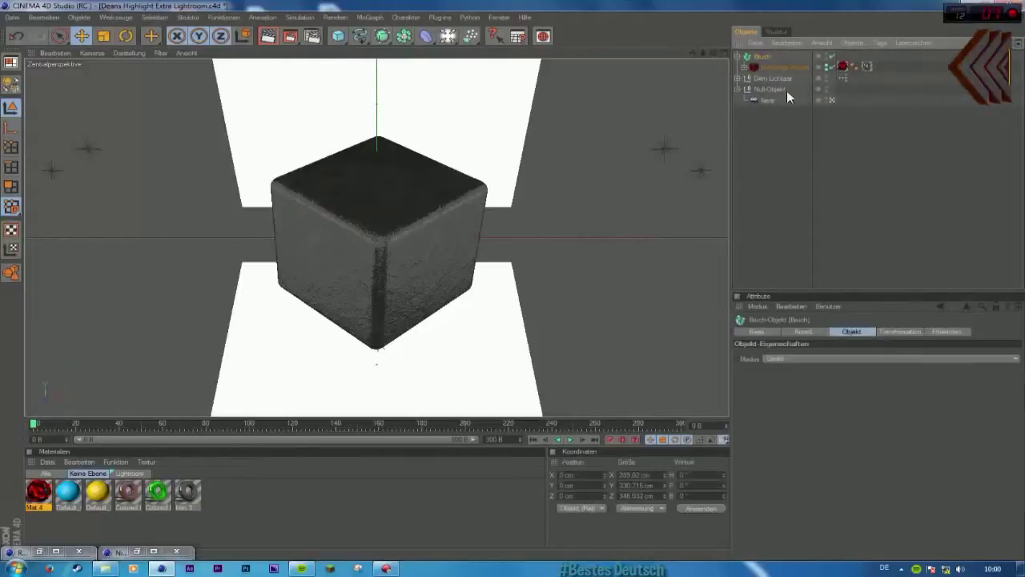
pyautogui.click(774, 68)
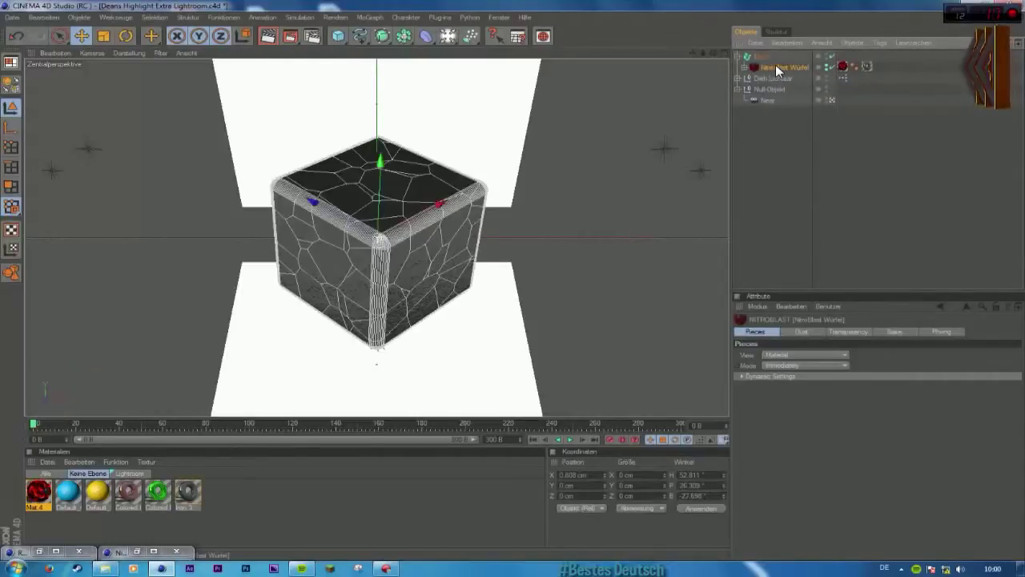
pyautogui.click(783, 160)
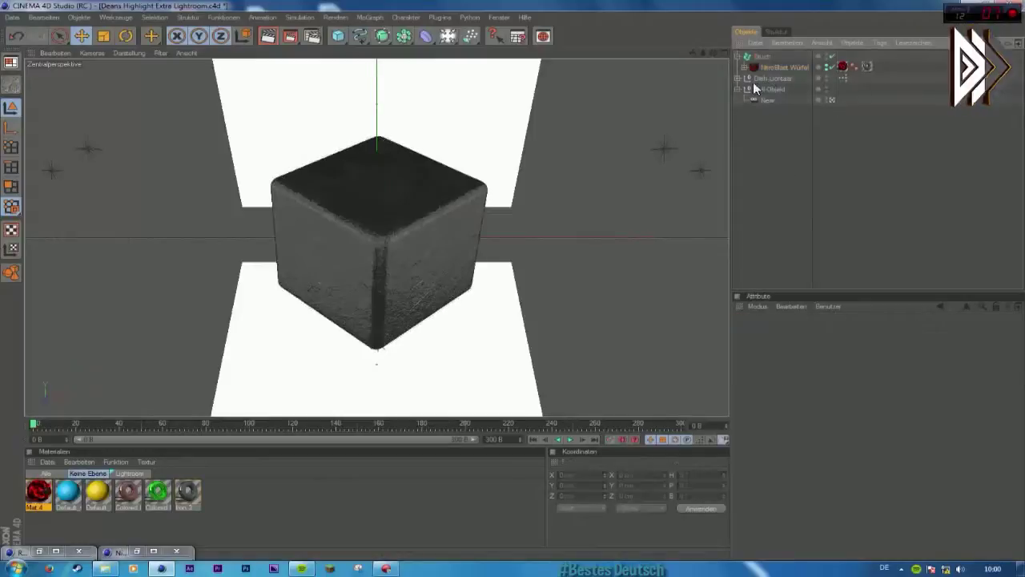
# Step: Expand the NitroBlast cube's hierarchy down to the Dynamic and Static groups under Main Pieces
pyautogui.click(744, 67)
pyautogui.click(751, 79)
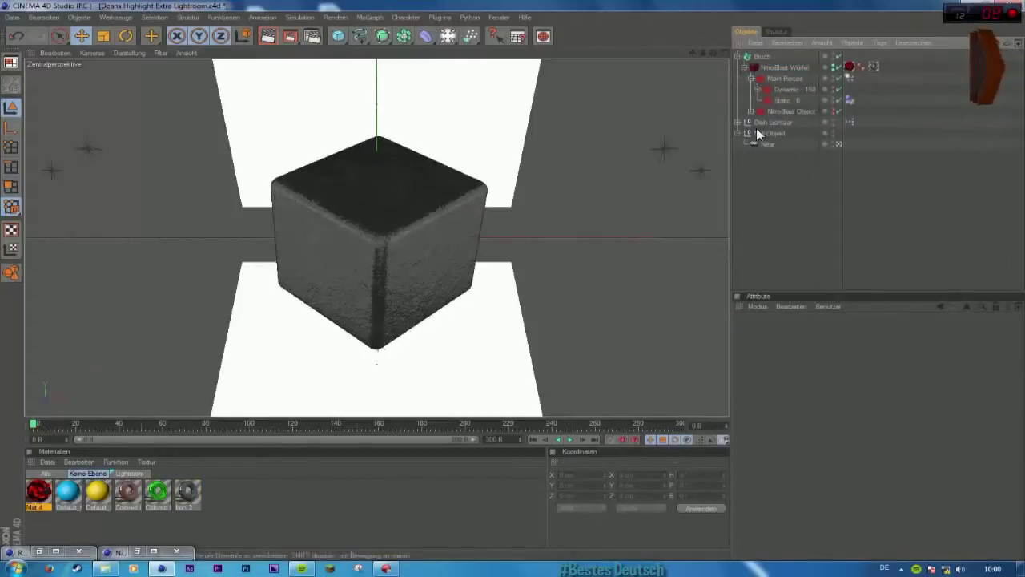
# Step: Examine the individual pieces in the Dynamic group and the Dynamics Body tag settings of Main Pieces
pyautogui.click(757, 89)
pyautogui.click(784, 101)
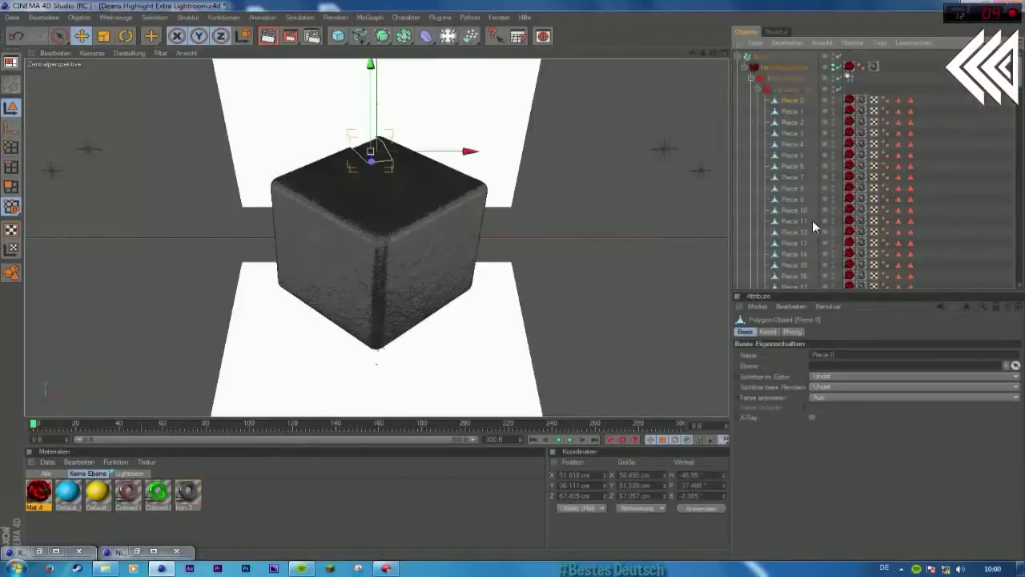
pyautogui.scroll(-4, 811, 216)
pyautogui.scroll(5, 811, 208)
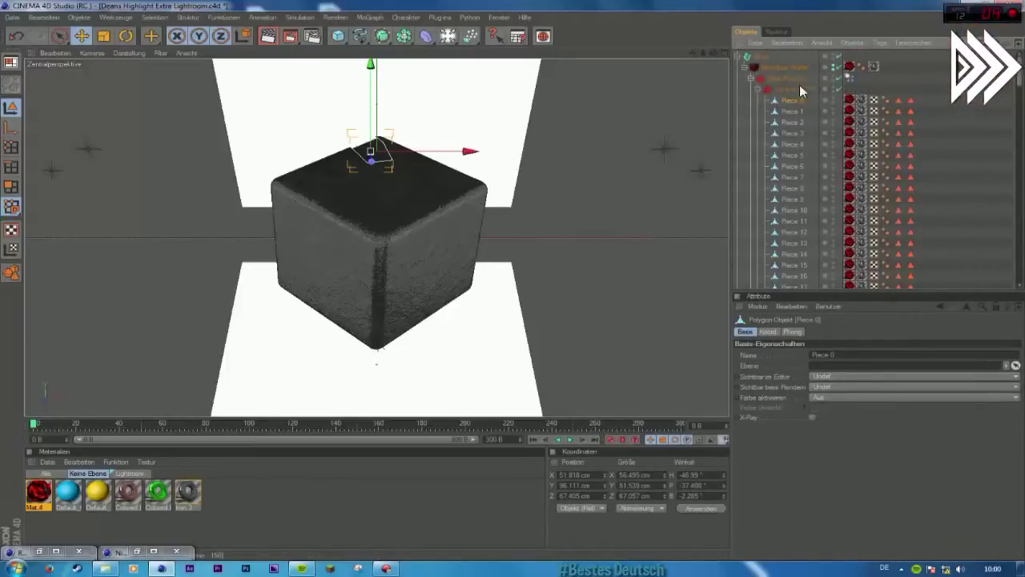
pyautogui.click(756, 89)
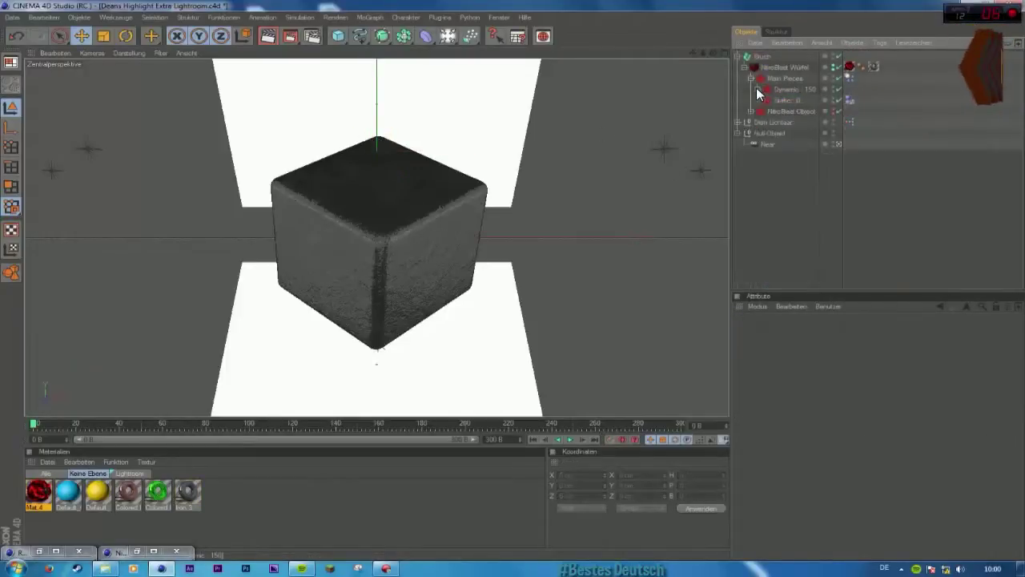
pyautogui.click(756, 89)
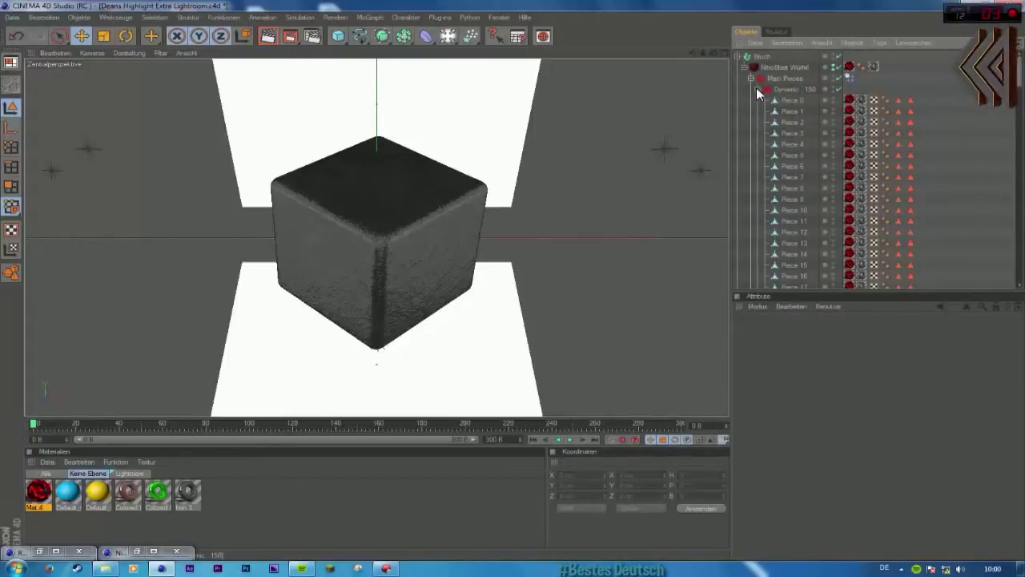
pyautogui.click(757, 90)
pyautogui.click(849, 76)
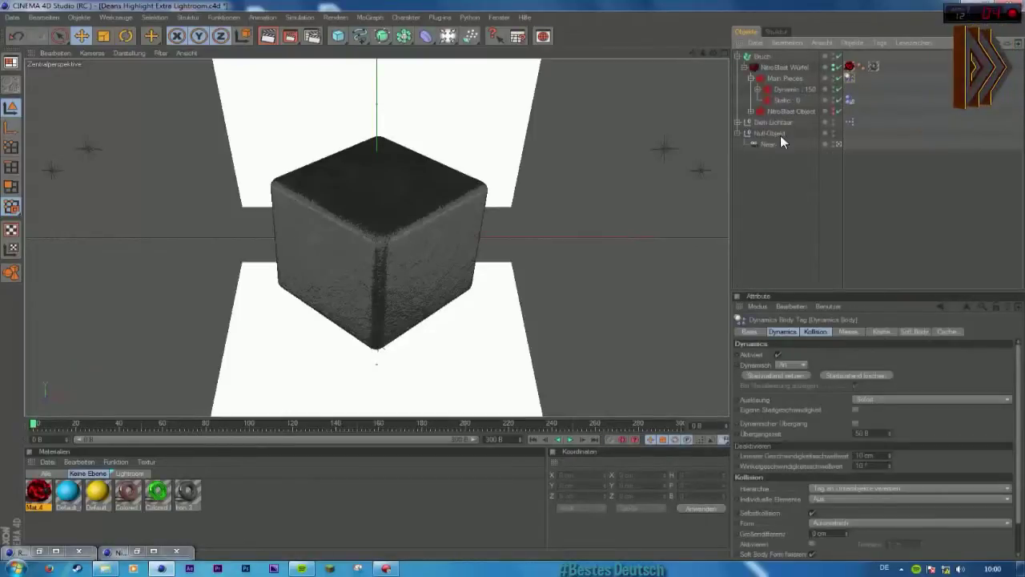
pyautogui.click(768, 179)
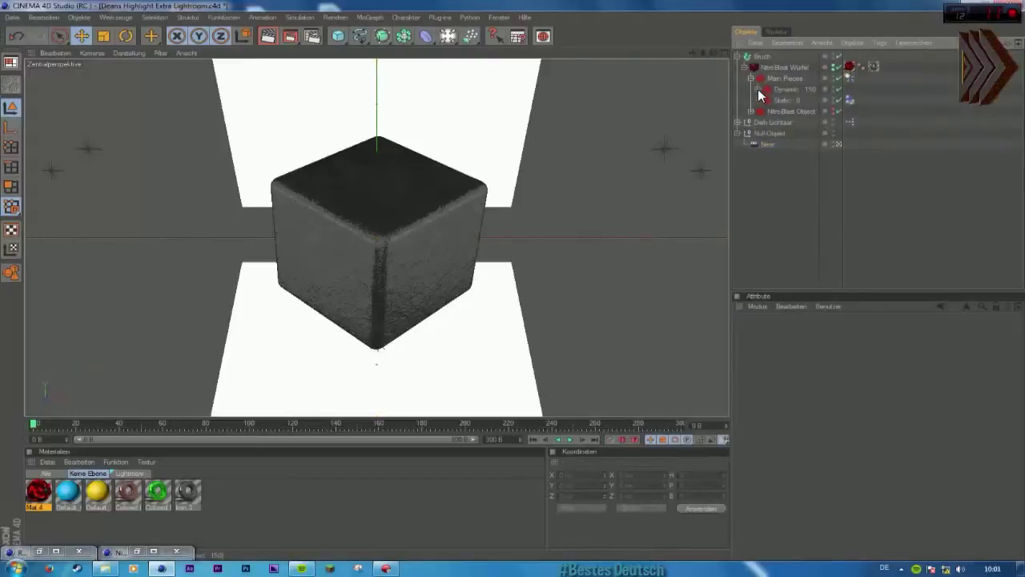
pyautogui.click(758, 89)
pyautogui.click(783, 78)
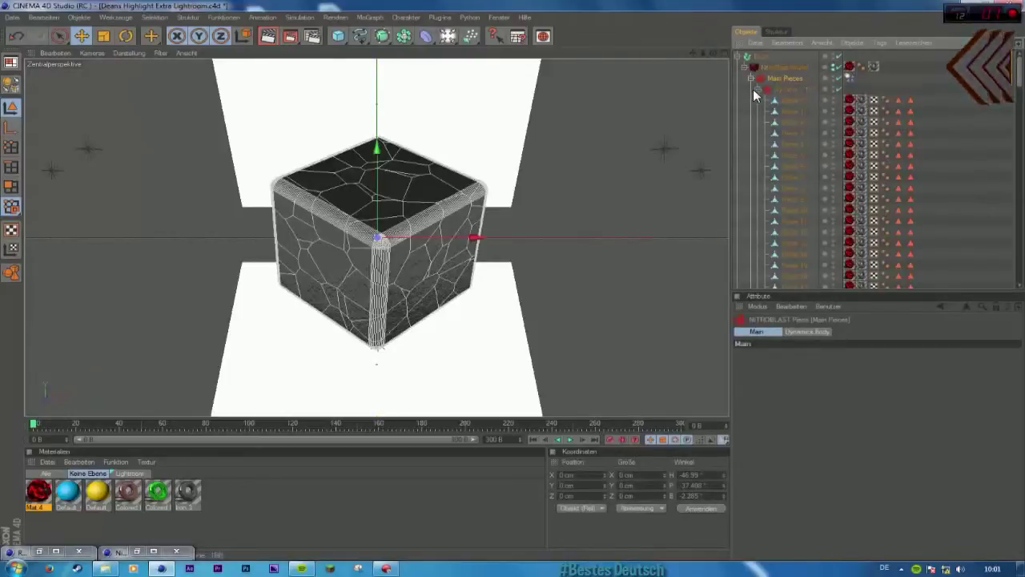
pyautogui.click(756, 88)
pyautogui.click(852, 76)
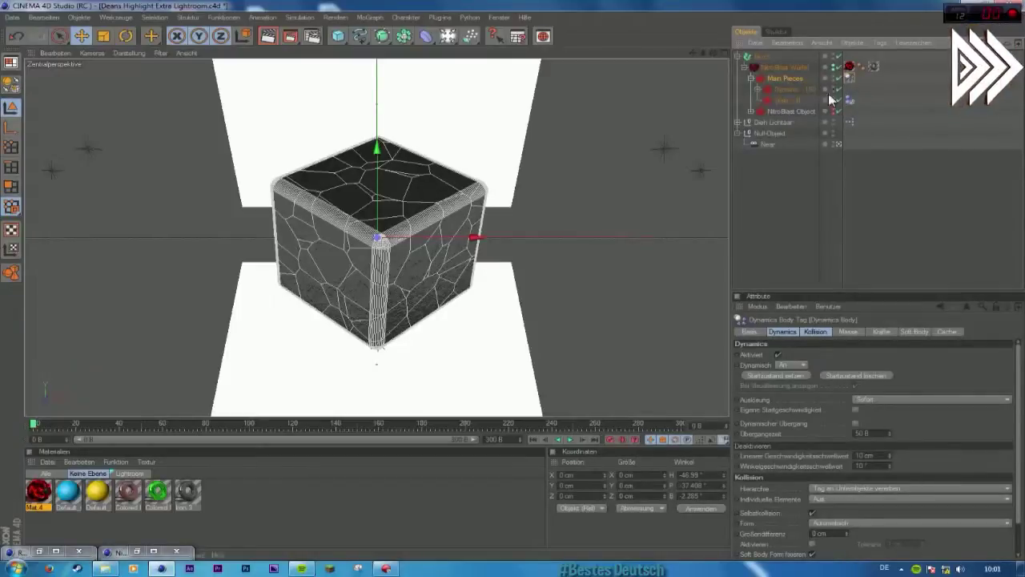
pyautogui.click(769, 186)
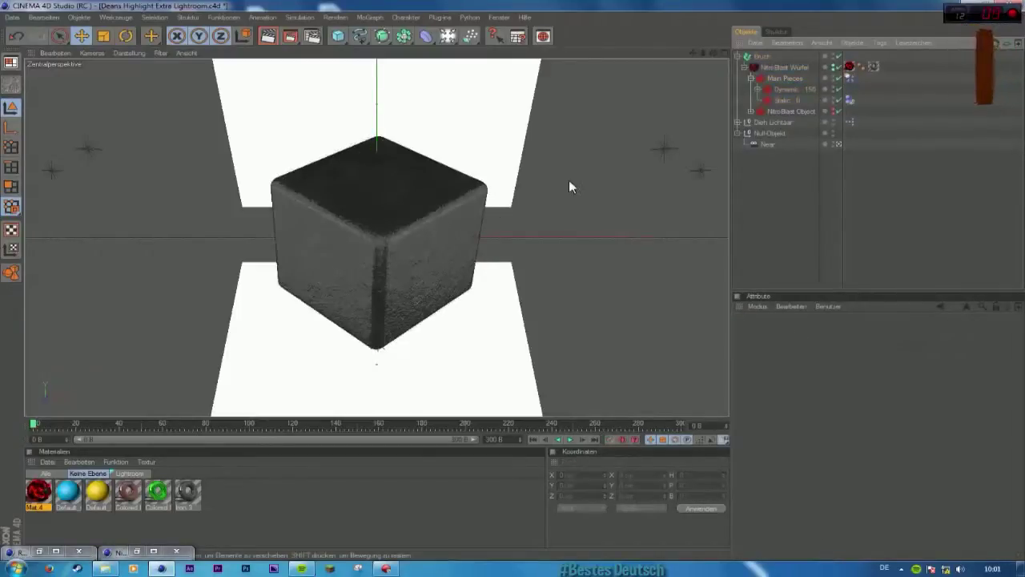
# Step: Look through the Dynamic group's pieces and scrub the first part of the animation, returning to frame 0
pyautogui.click(759, 90)
pyautogui.scroll(-10, 827, 142)
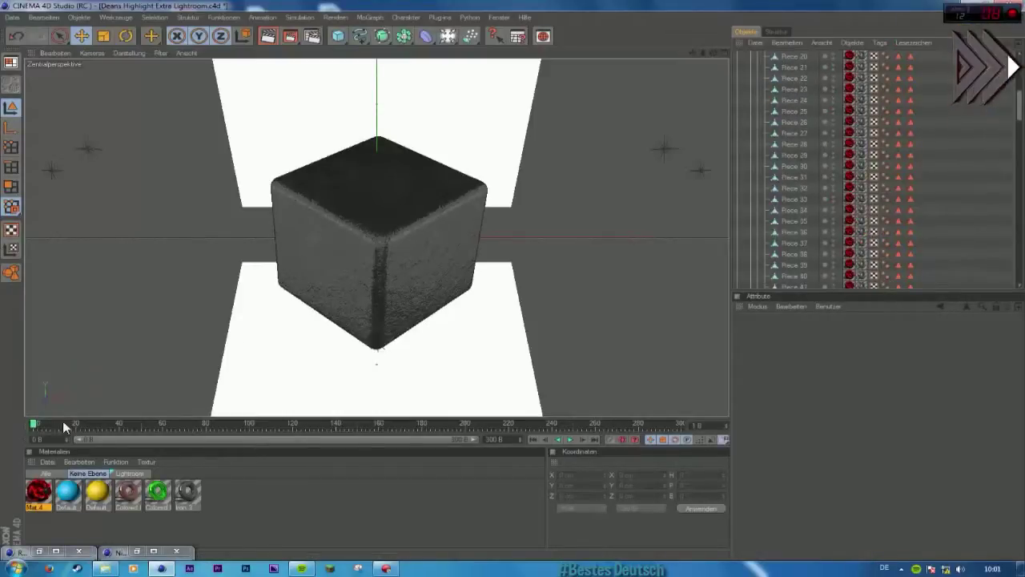
pyautogui.click(108, 425)
pyautogui.moveTo(118, 427); pyautogui.dragTo(27, 424)
pyautogui.scroll(8, 782, 145)
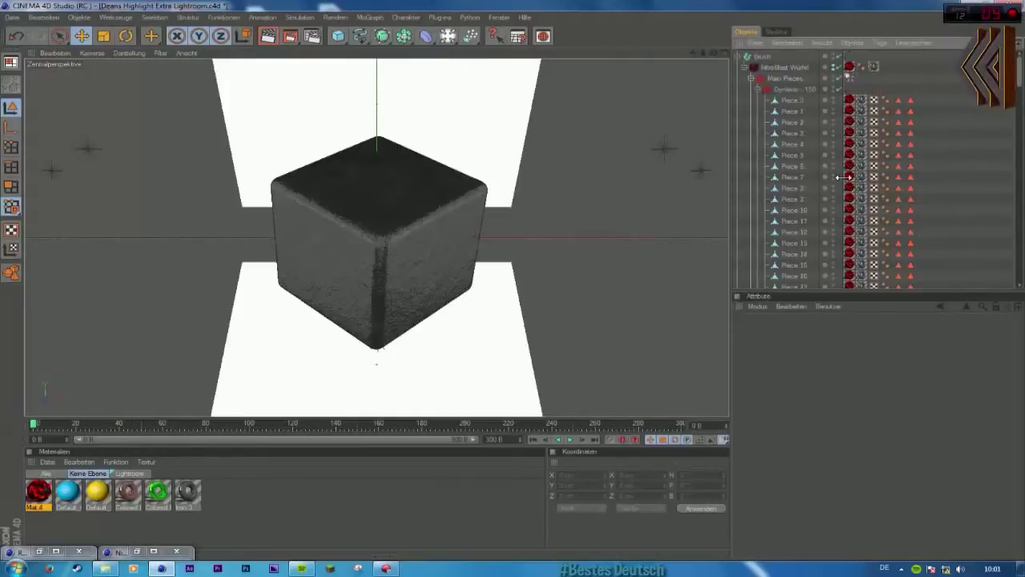
# Step: Collapse the NitroBlast Würfel hierarchy and delete that parent object while keeping its child objects inside Bruch
pyautogui.click(758, 89)
pyautogui.click(751, 79)
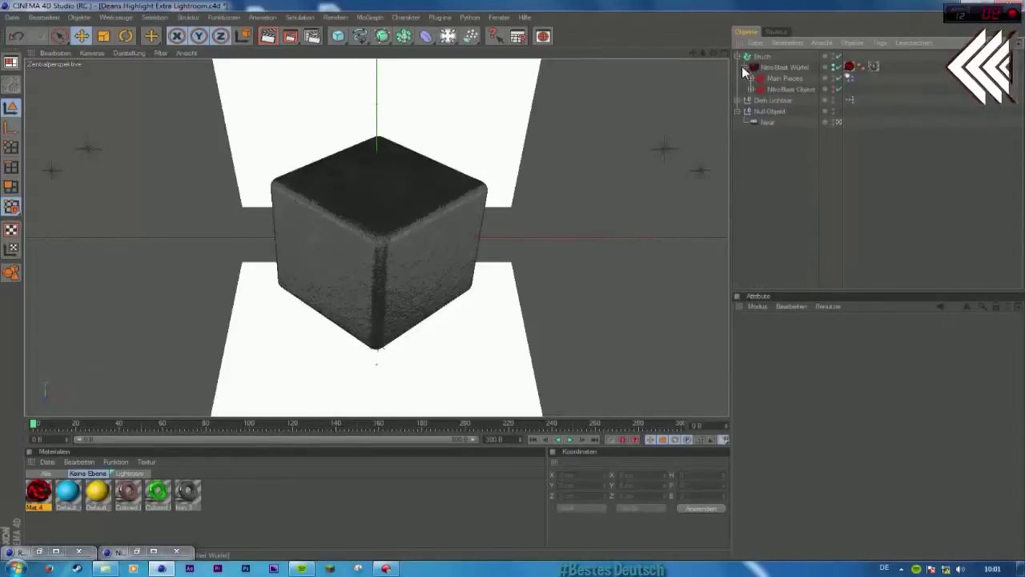
pyautogui.click(744, 67)
pyautogui.click(776, 69)
pyautogui.click(774, 165)
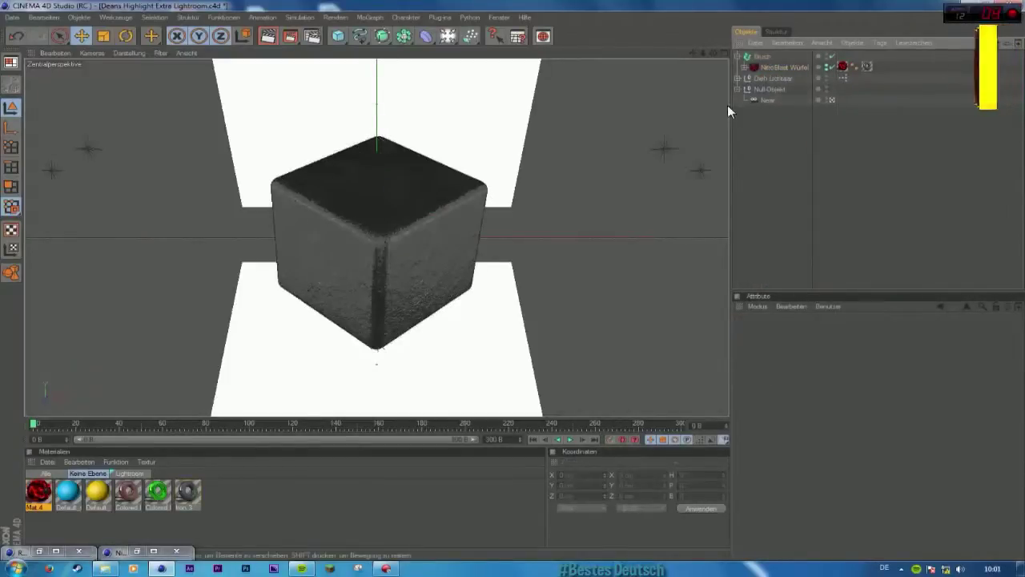
pyautogui.click(777, 67)
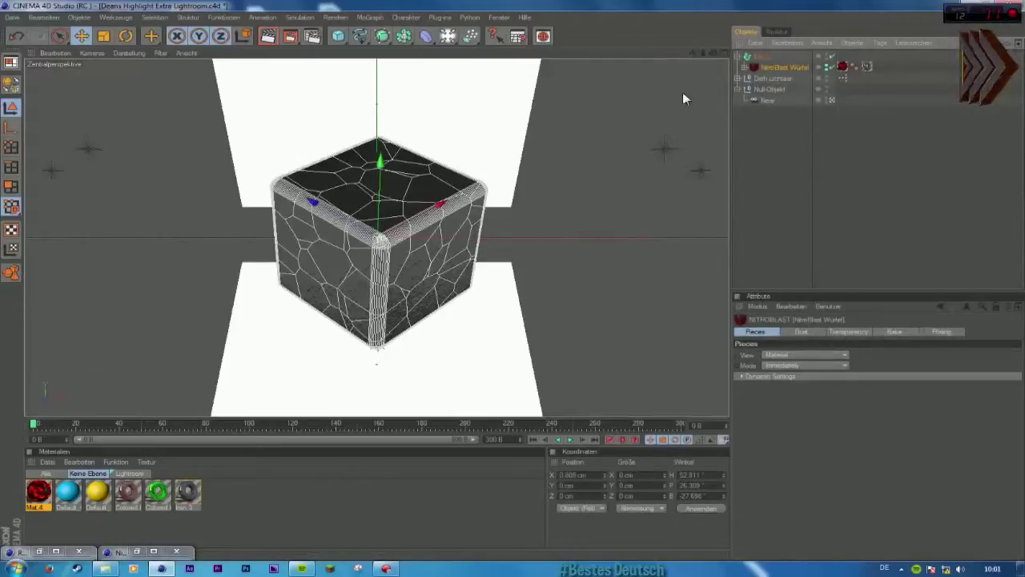
pyautogui.rightClick(774, 68)
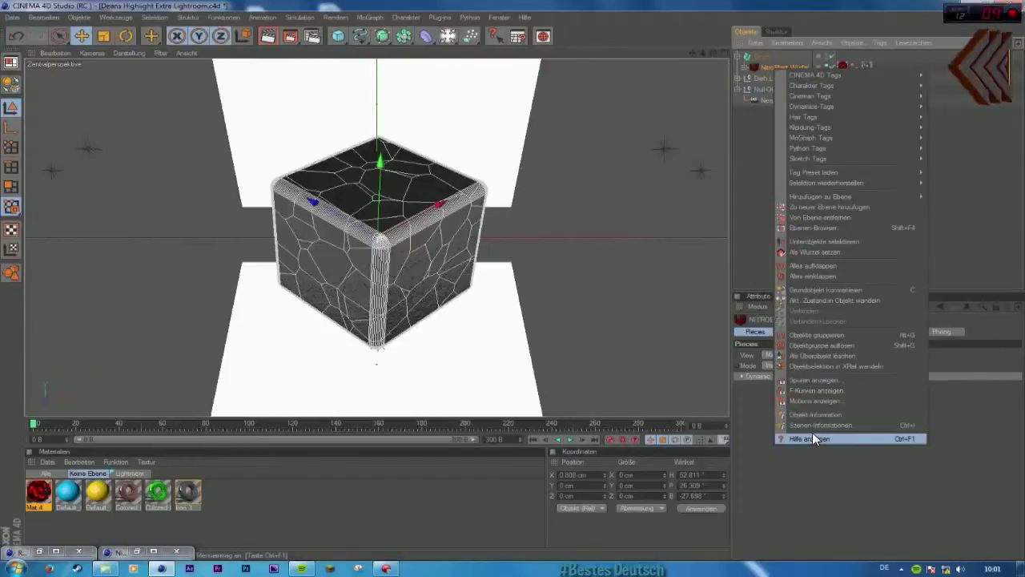
pyautogui.click(807, 356)
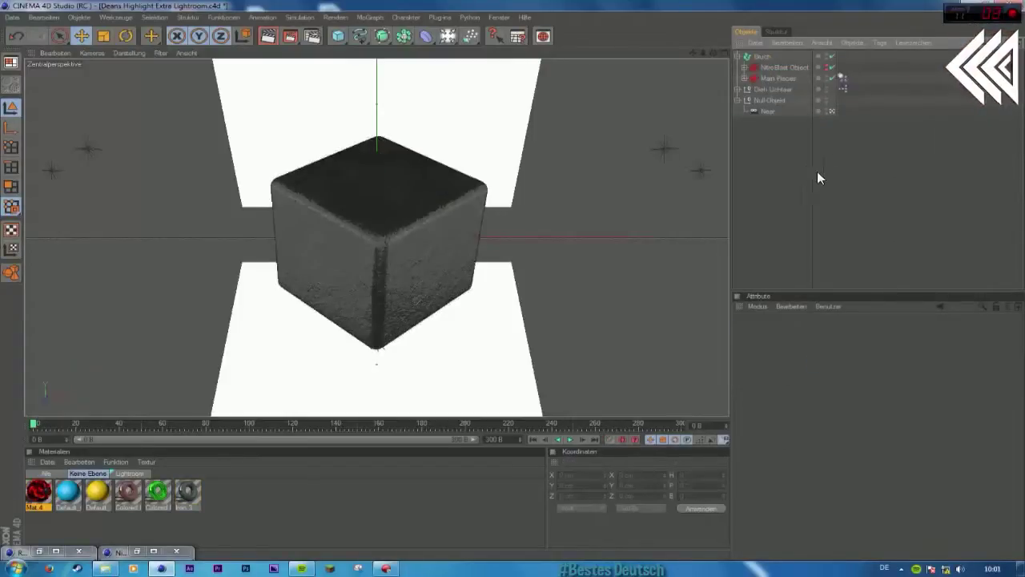
# Step: Delete the Dynamics Body tag from the original Würfel inside NitroBlast Object
pyautogui.click(770, 67)
pyautogui.click(773, 78)
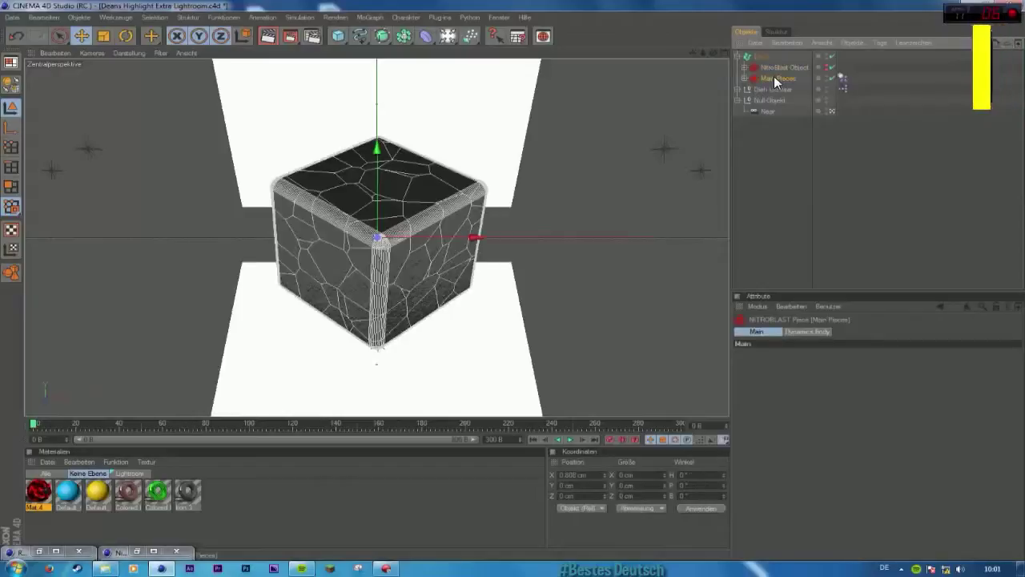
pyautogui.click(844, 77)
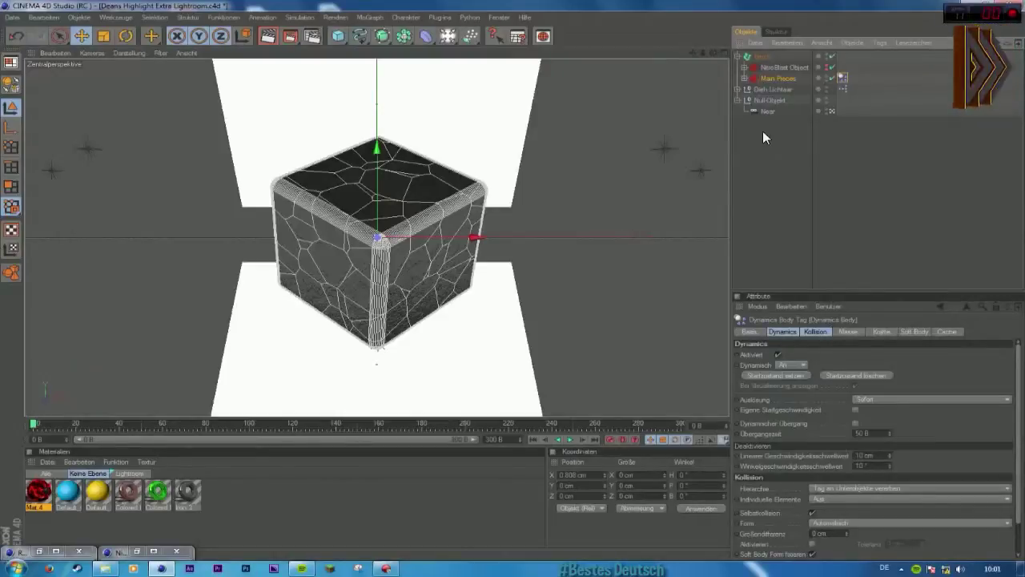
pyautogui.click(784, 79)
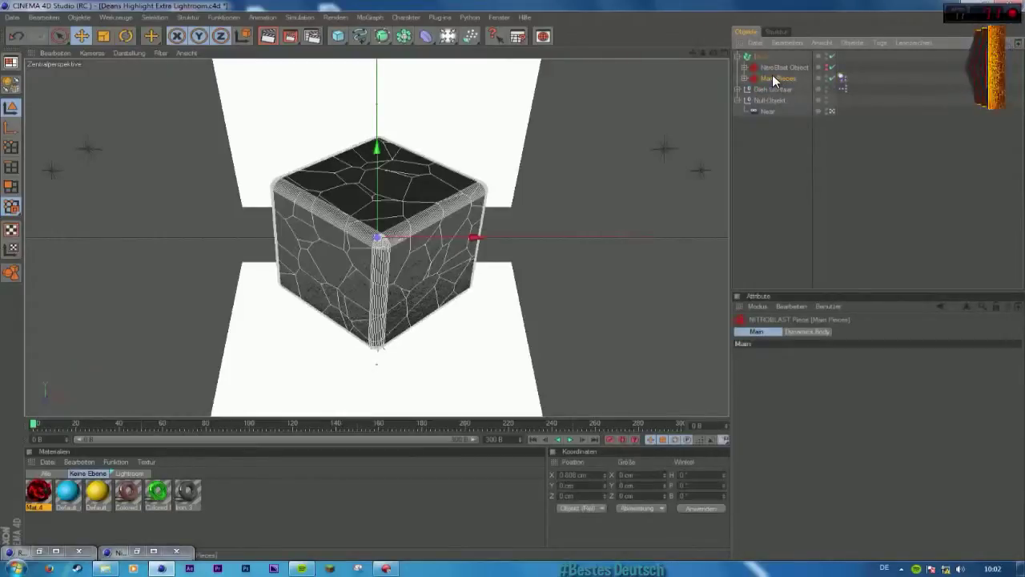
pyautogui.click(744, 68)
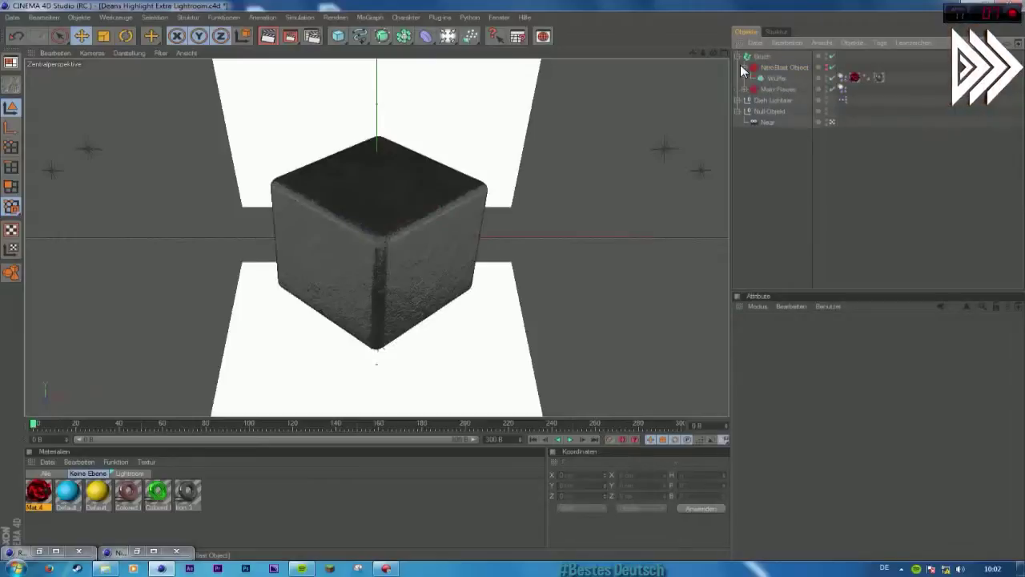
pyautogui.click(771, 78)
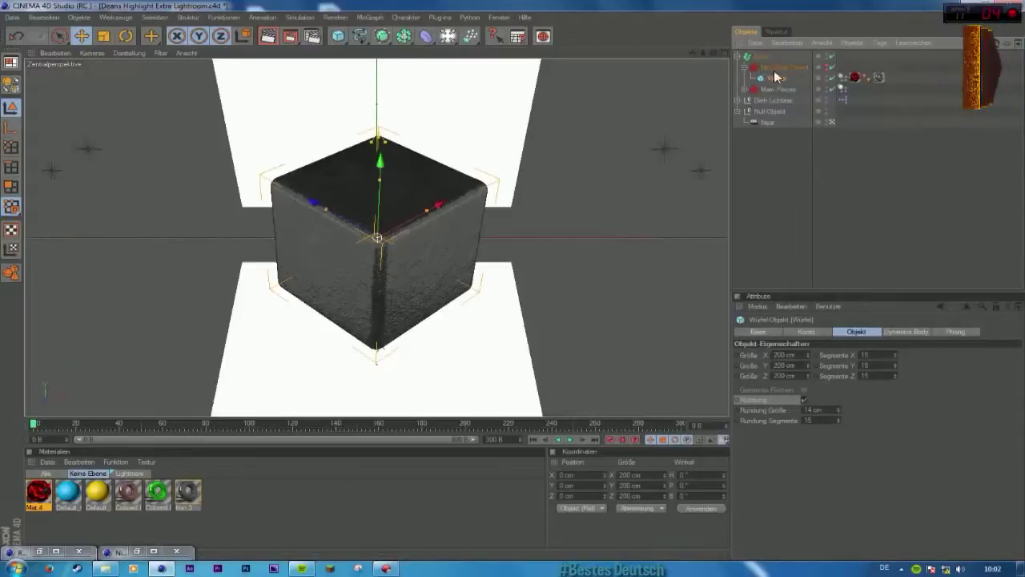
pyautogui.click(841, 77)
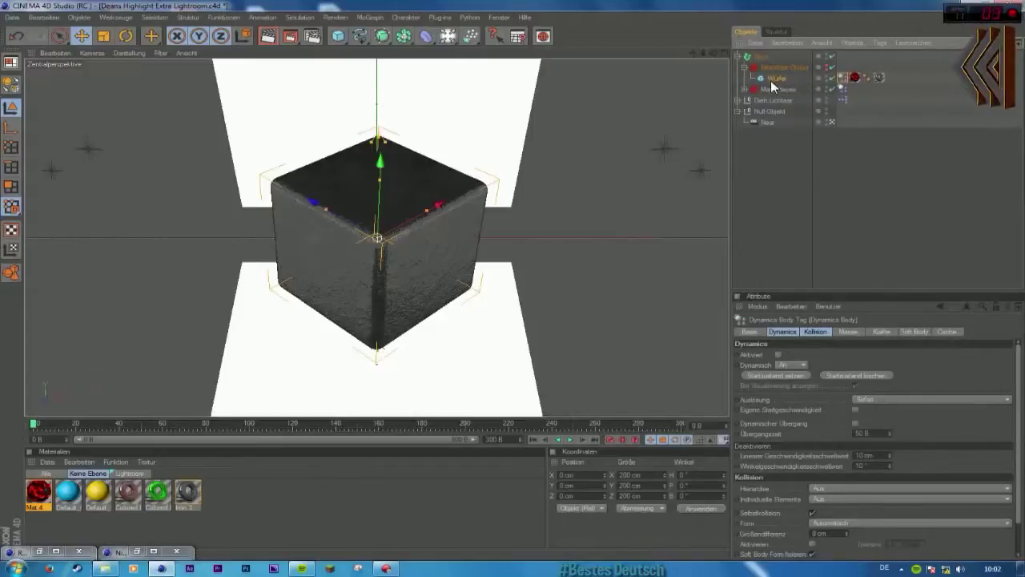
pyautogui.press('Delete')
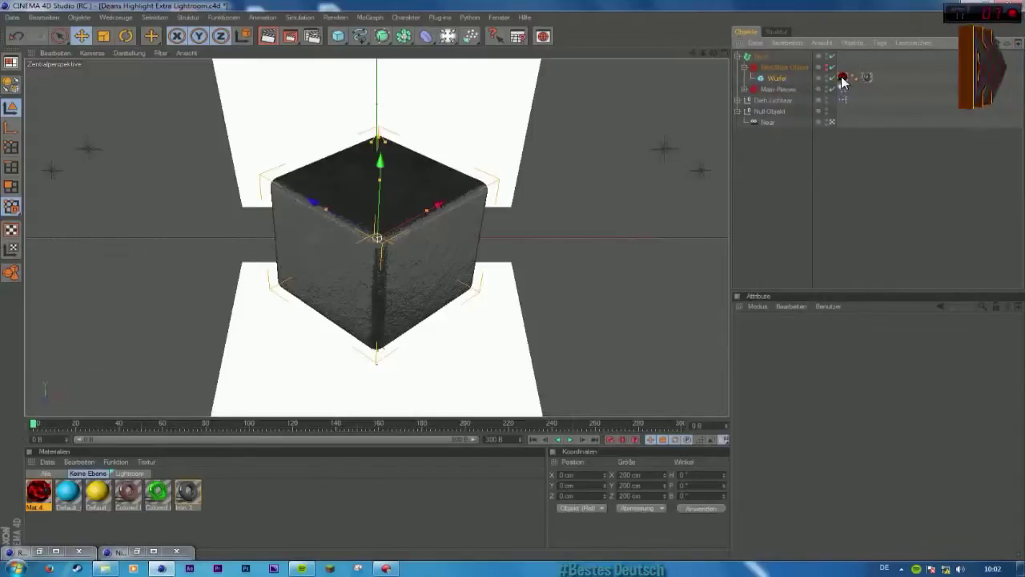
# Step: Take the Würfel out of NitroBlast Object and place it at the top level of the object hierarchy
pyautogui.click(779, 80)
pyautogui.moveTo(779, 75); pyautogui.dragTo(785, 60)
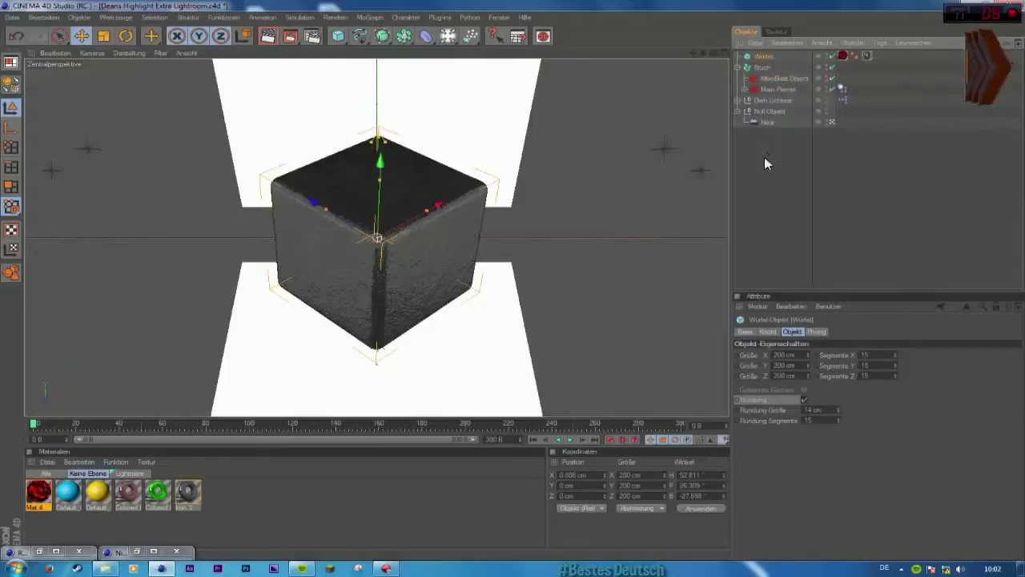
pyautogui.click(764, 163)
pyautogui.click(762, 56)
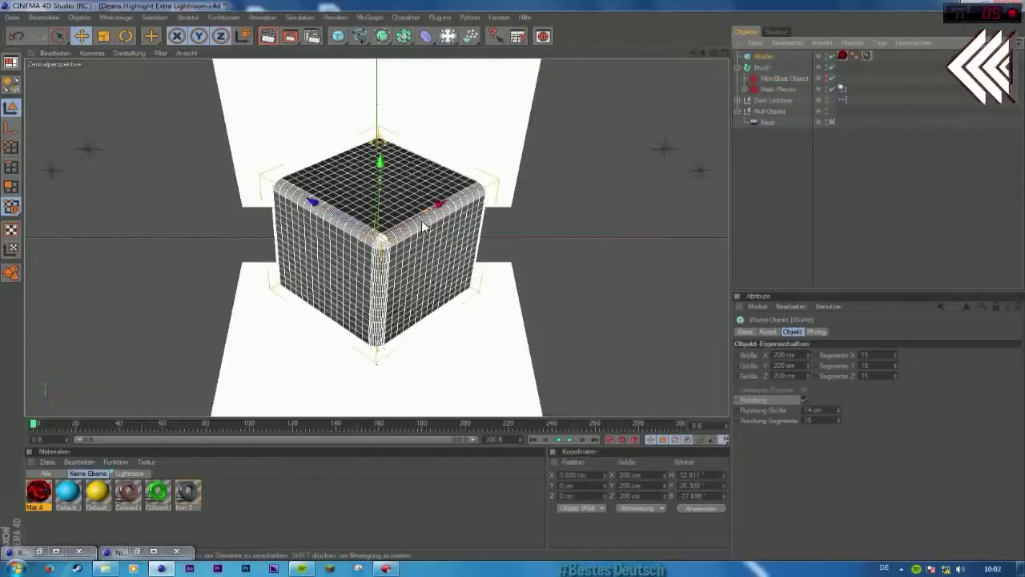
# Step: Move the Würfel away from the fractured cube to about X 294, Y 175, Z 244 cm and rotate it to a tilted orientation
pyautogui.moveTo(442, 208); pyautogui.dragTo(602, 117)
pyautogui.click(126, 36)
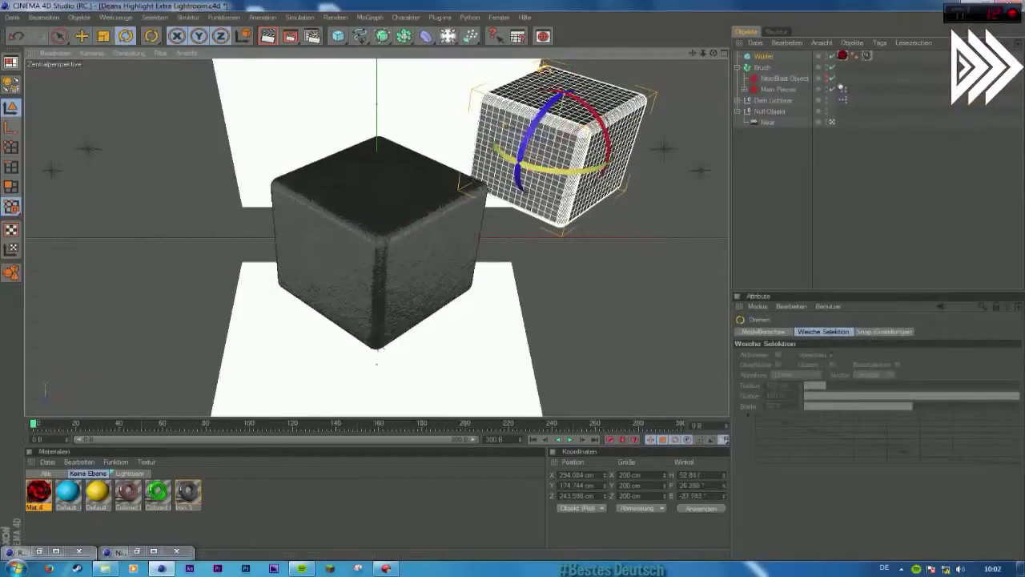
pyautogui.moveTo(609, 200); pyautogui.dragTo(813, 214)
pyautogui.click(812, 213)
pyautogui.click(764, 56)
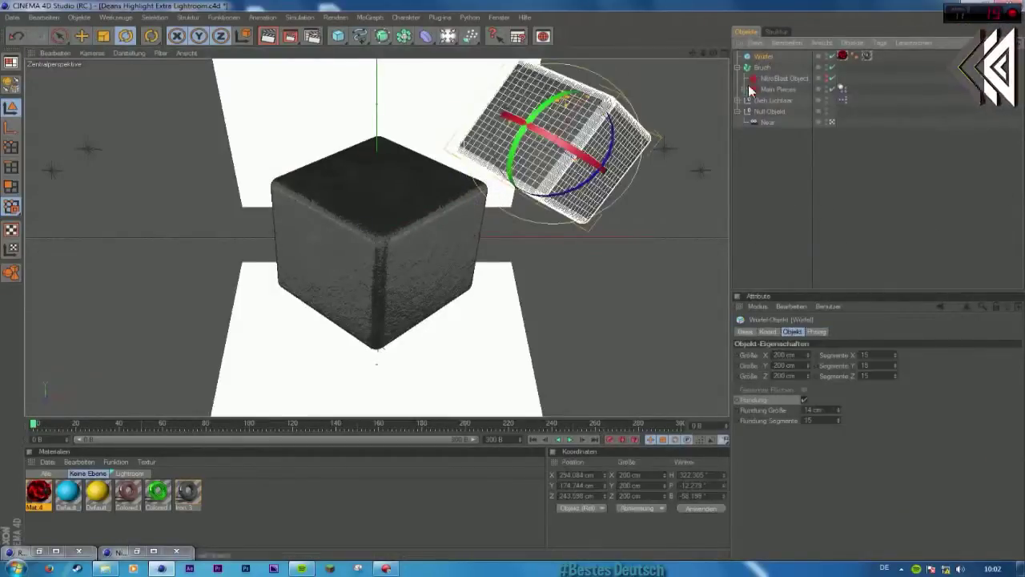
pyautogui.click(842, 56)
pyautogui.click(700, 158)
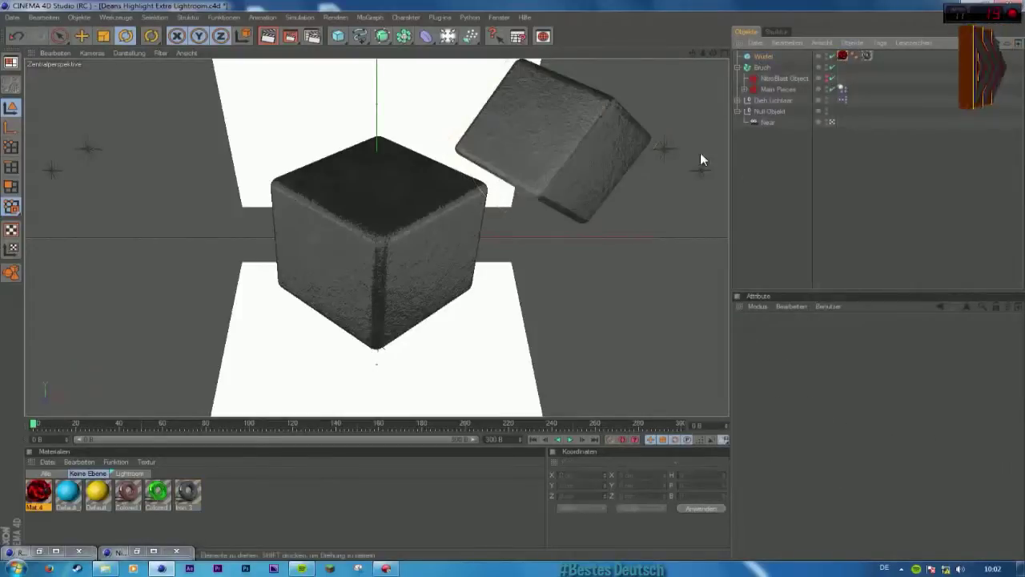
pyautogui.click(562, 140)
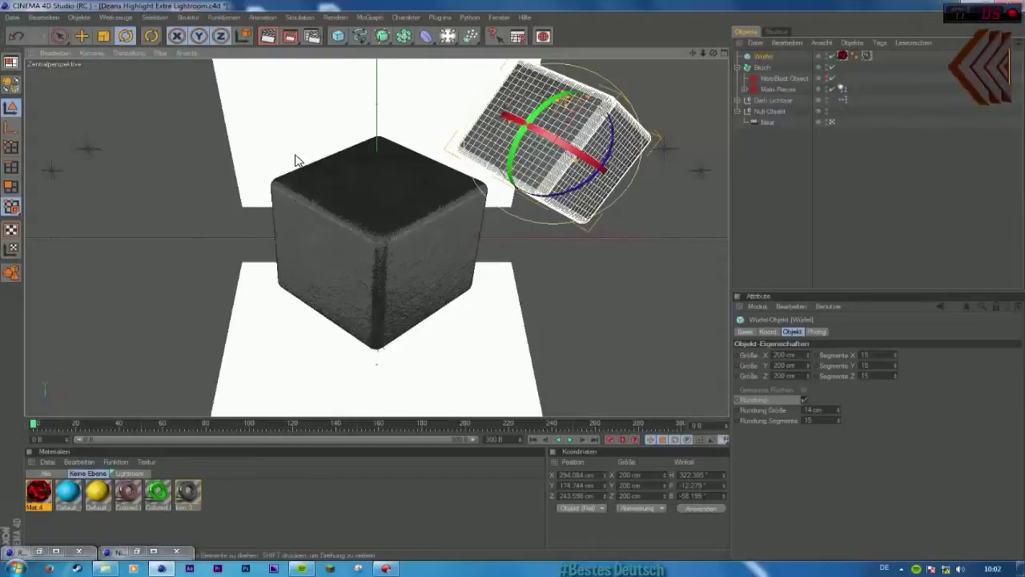
# Step: Delete the original unfractured Würfel from the scene
pyautogui.click(801, 120)
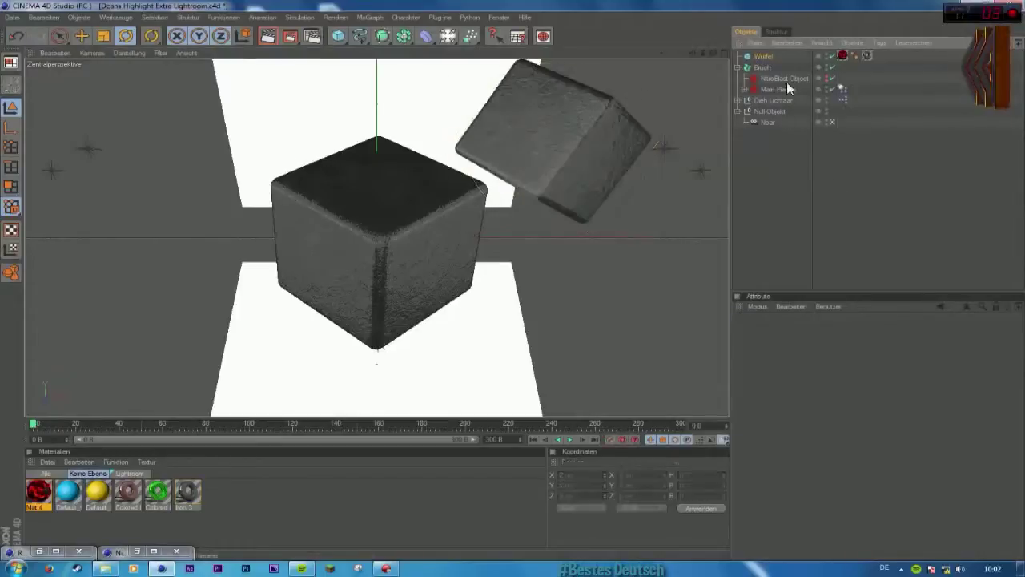
pyautogui.click(763, 56)
pyautogui.moveTo(763, 56); pyautogui.dragTo(745, 97)
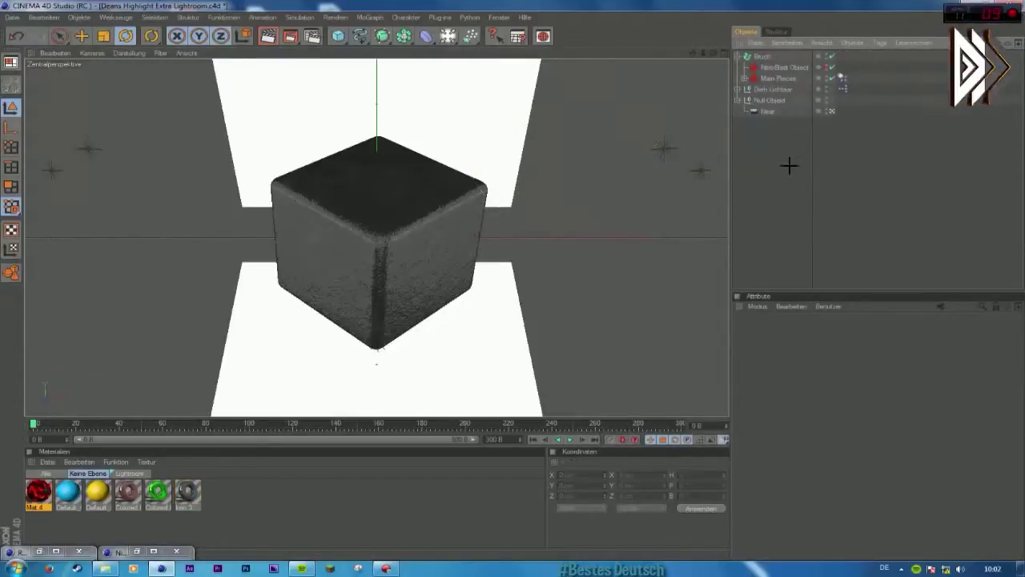
# Step: Delete the empty NitroBlast Object from Bruch, leaving Main Pieces in place
pyautogui.click(778, 67)
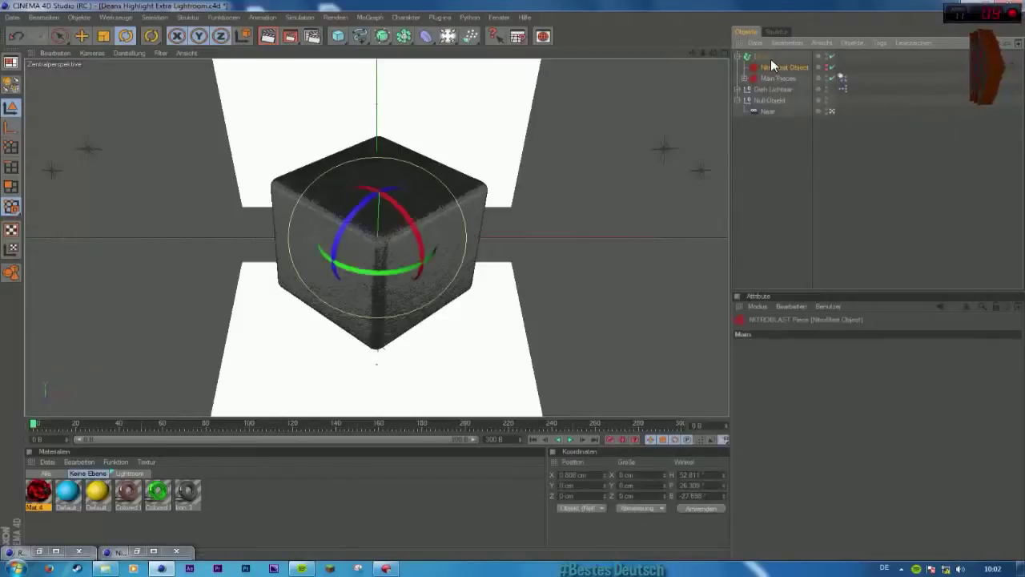
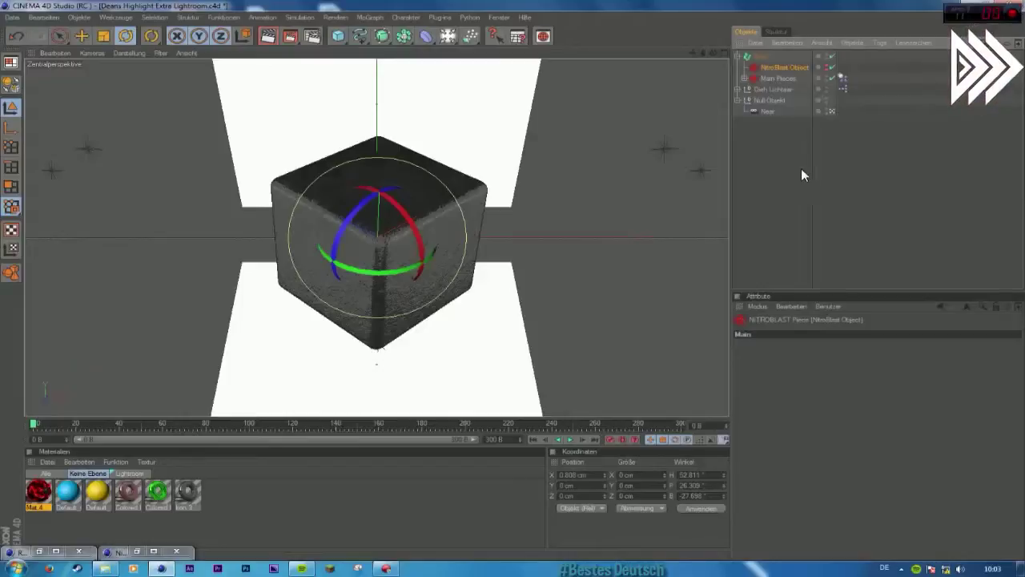
pyautogui.click(802, 169)
pyautogui.click(778, 68)
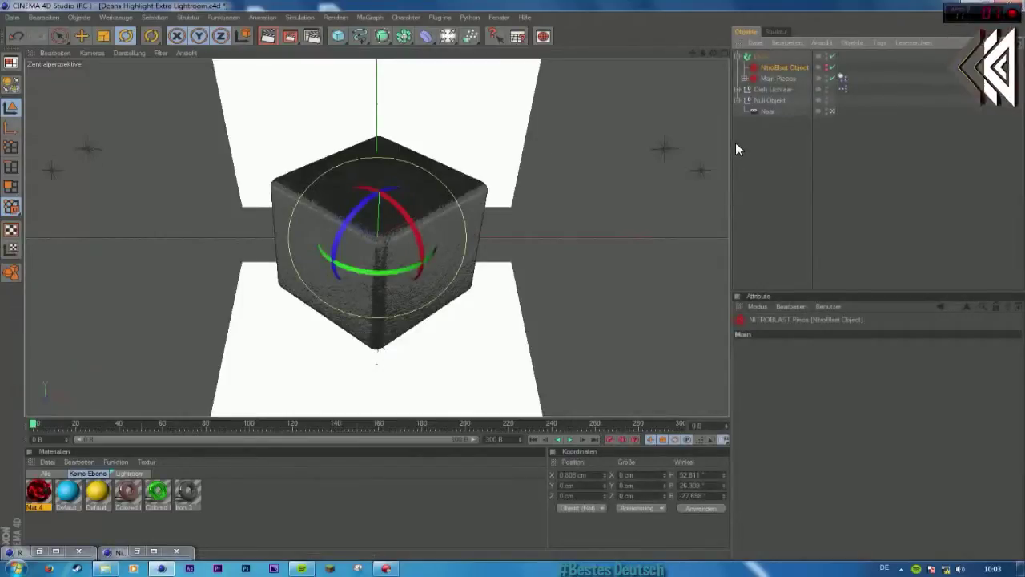
pyautogui.press('Delete')
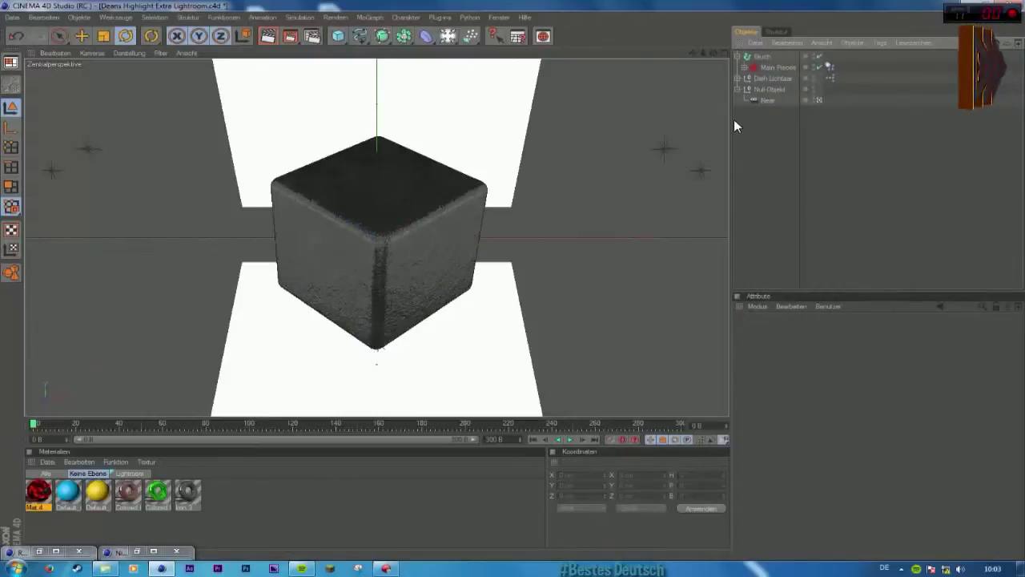
# Step: Remove the Main Pieces parent from Bruch while keeping its children, and delete the Static group
pyautogui.click(768, 64)
pyautogui.rightClick(769, 65)
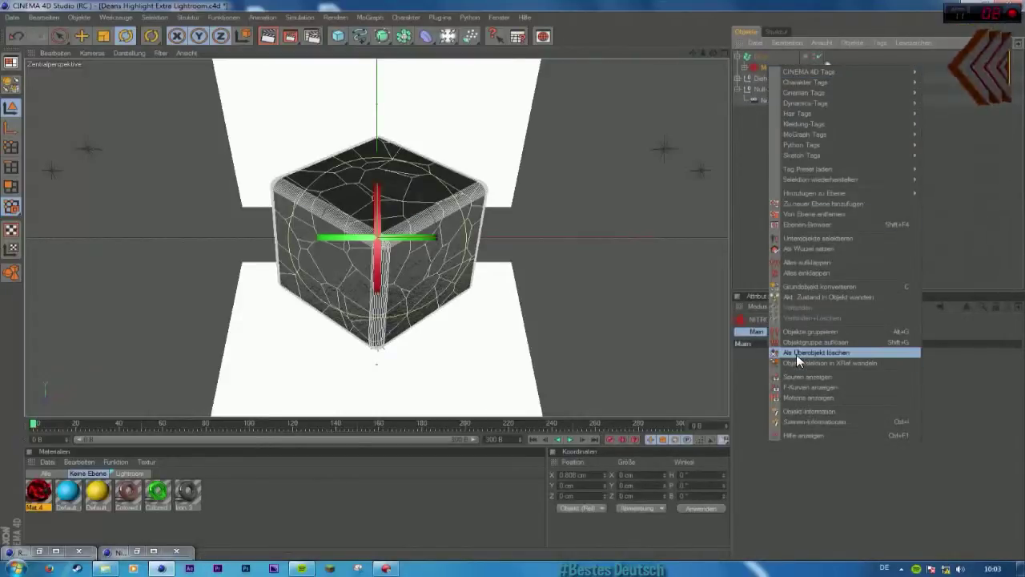
pyautogui.click(796, 354)
pyautogui.click(766, 68)
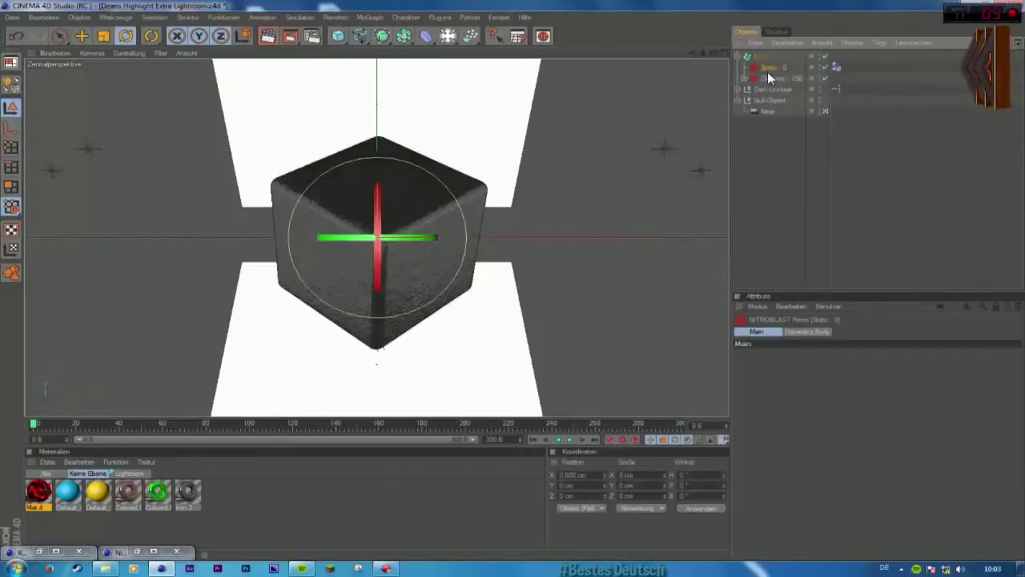
pyautogui.press('Delete')
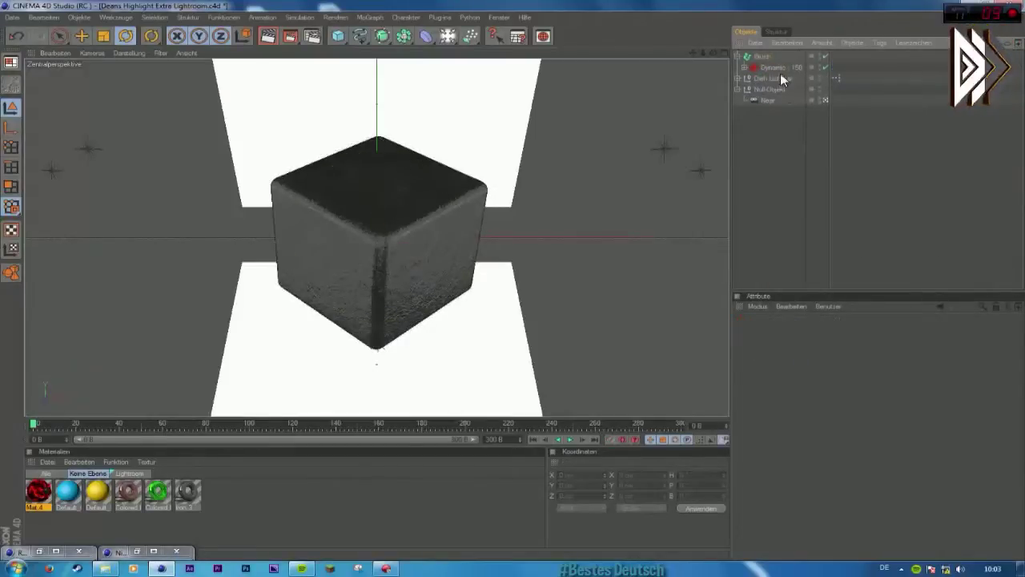
# Step: Remove the Dynamic parent while keeping its children, so the individual pieces sit directly under Bruch
pyautogui.rightClick(776, 69)
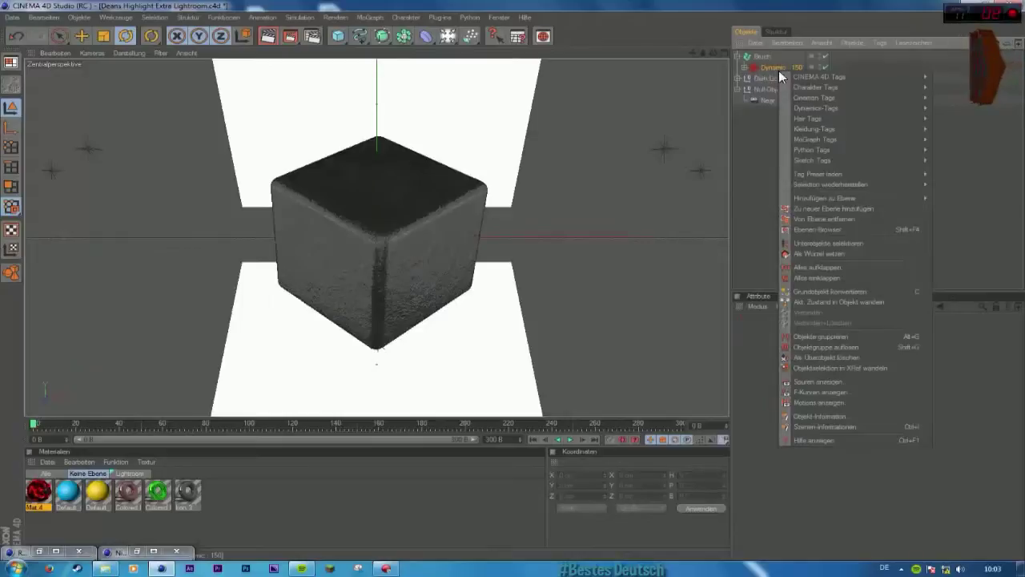
pyautogui.click(767, 90)
pyautogui.click(774, 64)
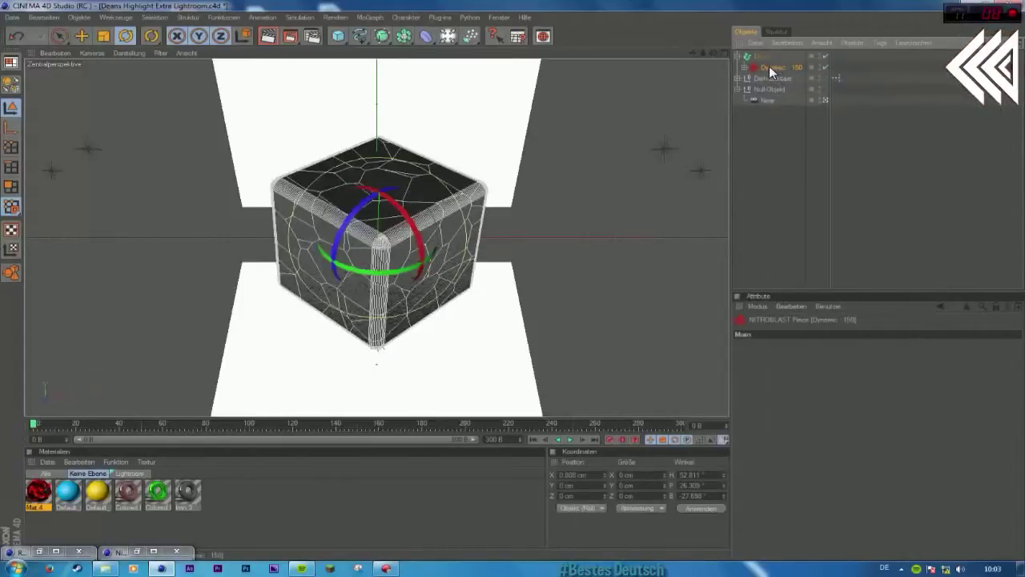
pyautogui.rightClick(769, 65)
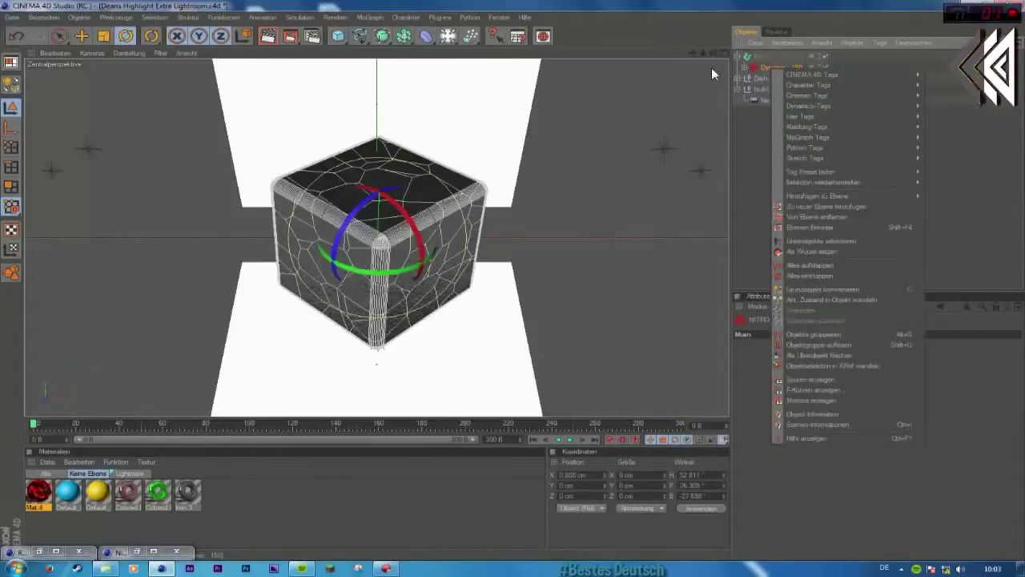
pyautogui.click(844, 357)
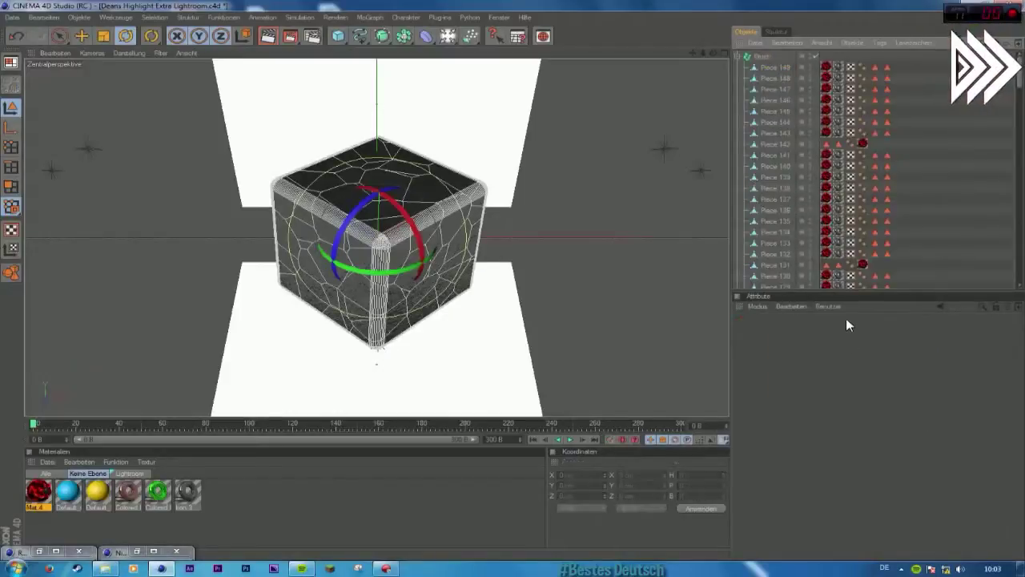
# Step: Look through the list of individual pieces inside Bruch and collapse its hierarchy
pyautogui.scroll(-10, 811, 210)
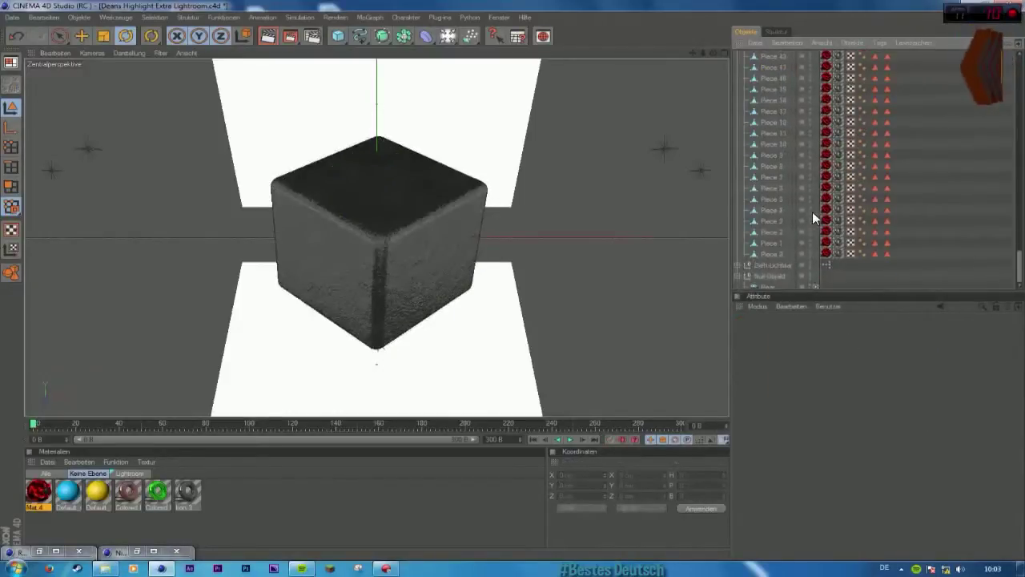
pyautogui.scroll(20, 812, 211)
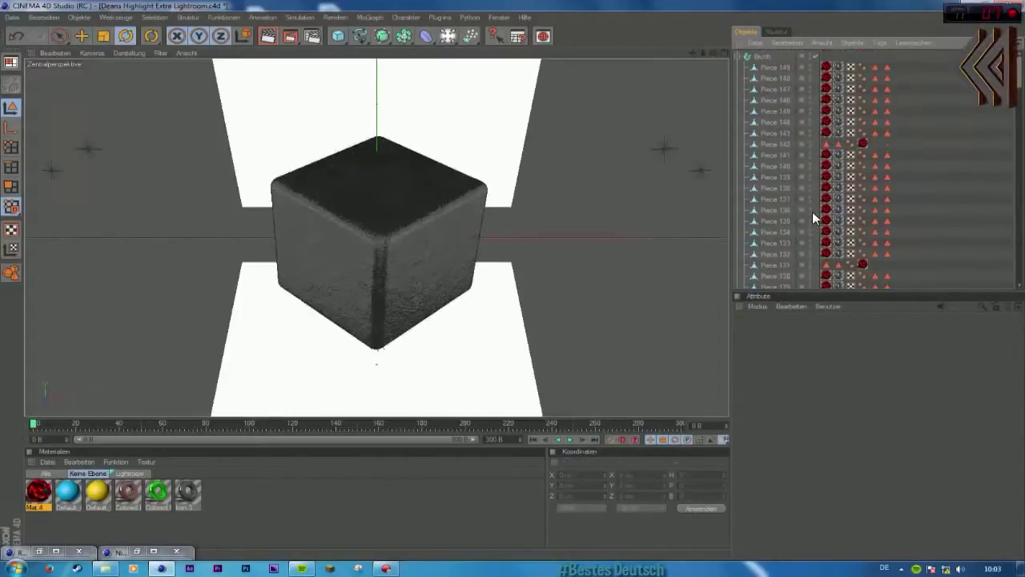
pyautogui.scroll(-20, 785, 168)
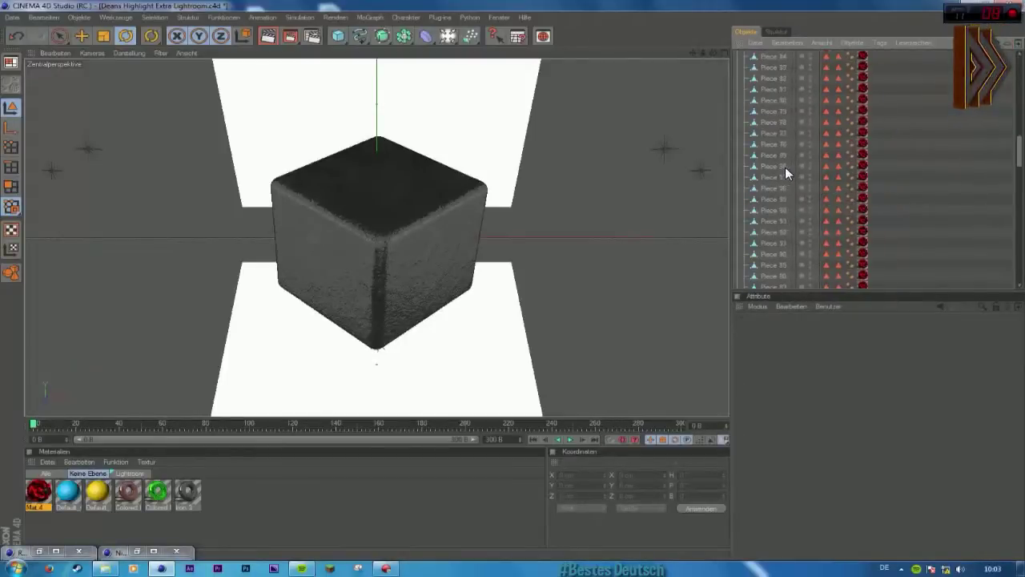
pyautogui.scroll(12, 785, 168)
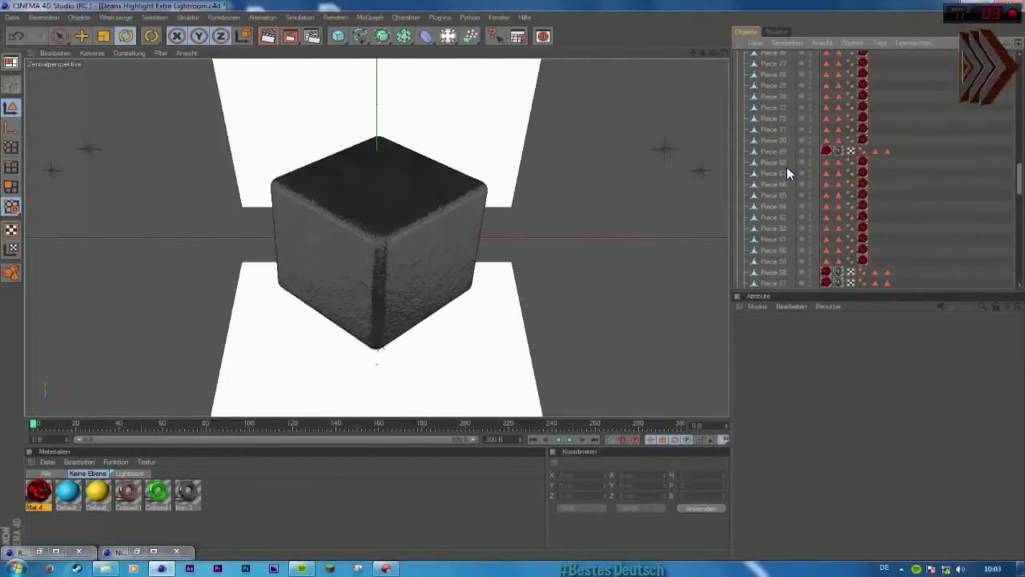
pyautogui.scroll(6, 786, 166)
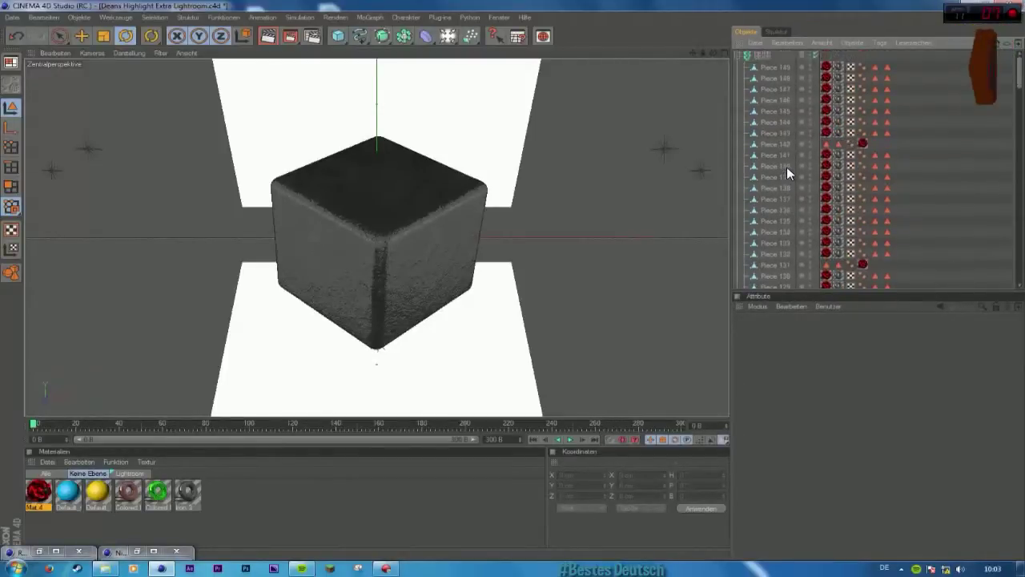
pyautogui.click(774, 69)
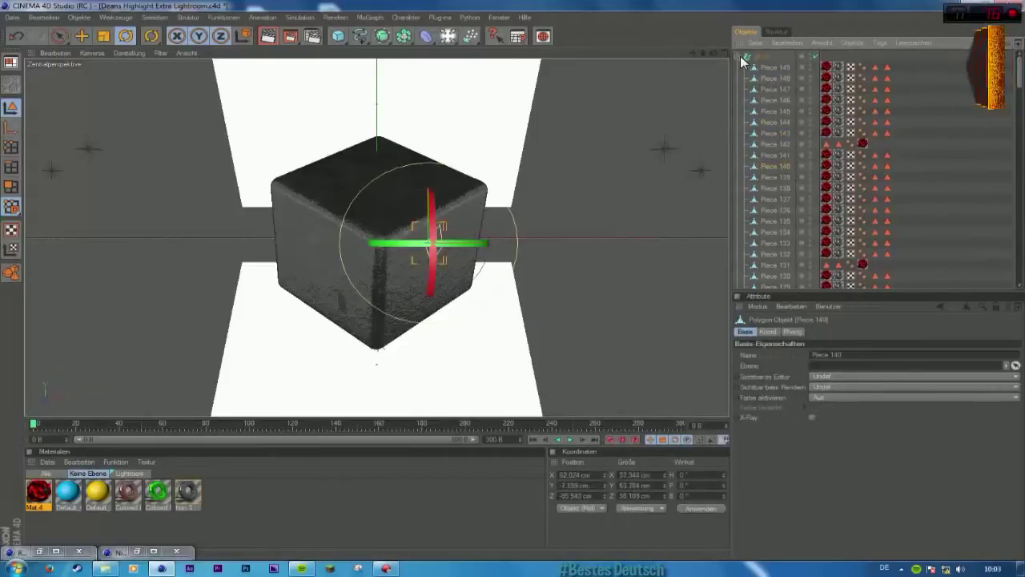
pyautogui.click(756, 60)
pyautogui.click(738, 57)
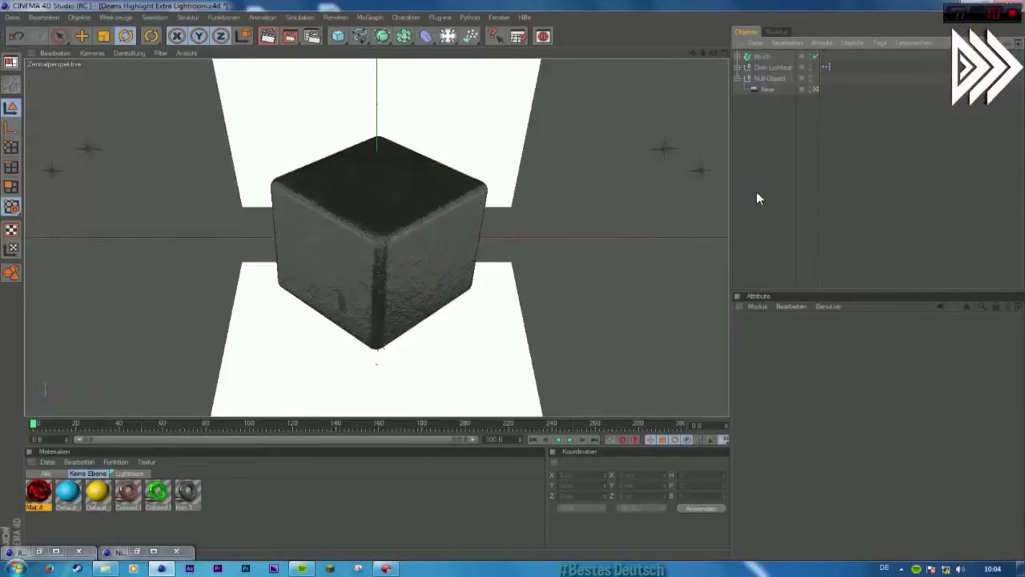
# Step: Test-rotate the Bruch object around its bank axis and reset its bank angle to 0°
pyautogui.click(768, 56)
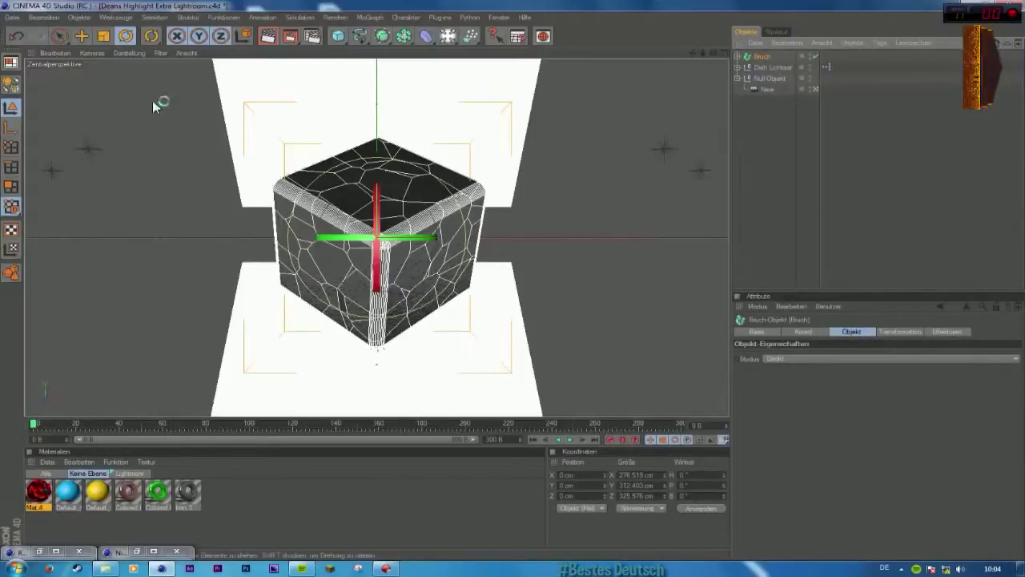
pyautogui.moveTo(408, 205); pyautogui.dragTo(425, 188)
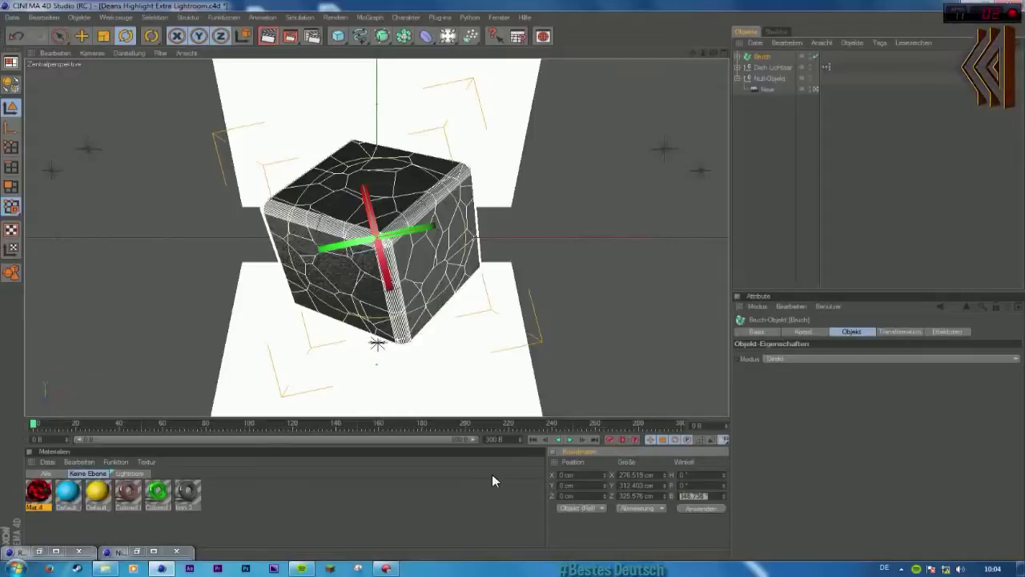
pyautogui.write('0')
pyautogui.press('Return')
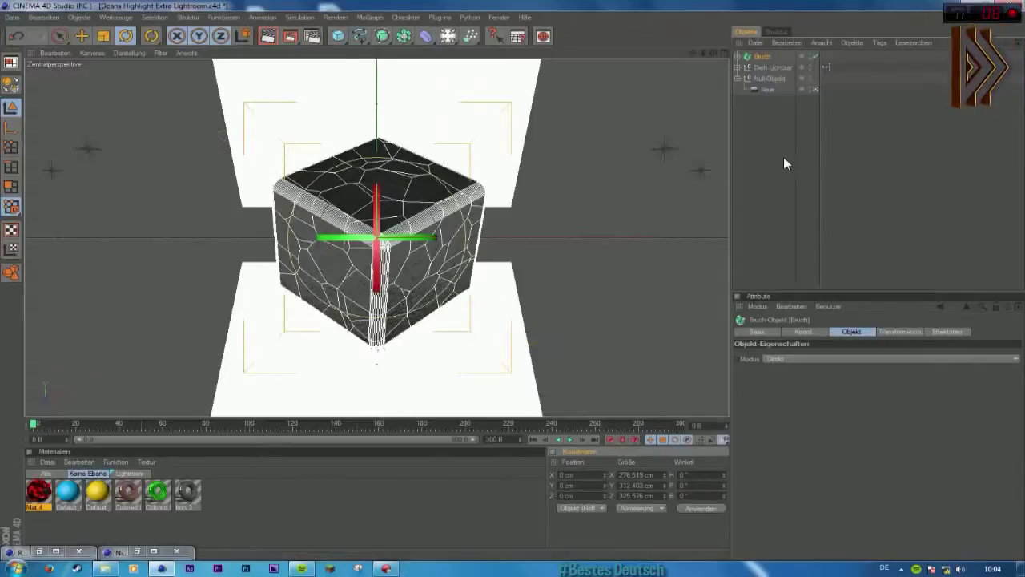
pyautogui.click(784, 153)
pyautogui.click(764, 56)
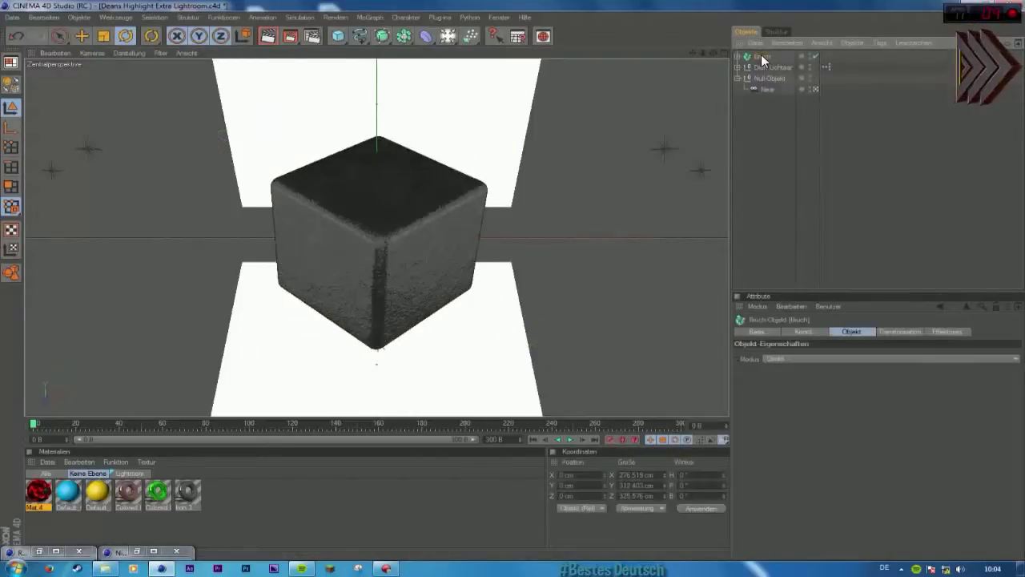
pyautogui.click(772, 112)
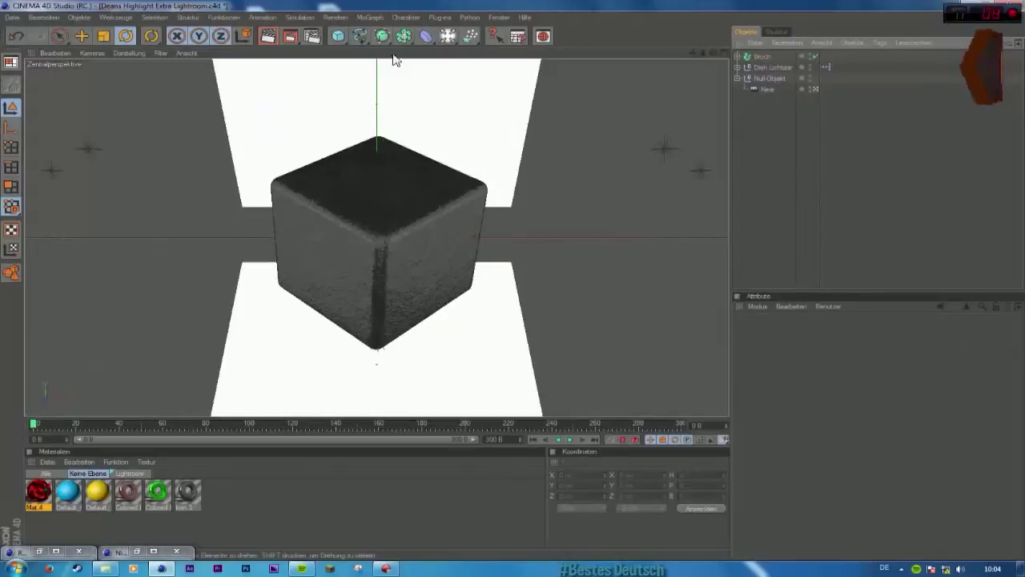
# Step: Add a Simpel effector to the Bruch object and set its Y position offset to 0 cm
pyautogui.click(770, 56)
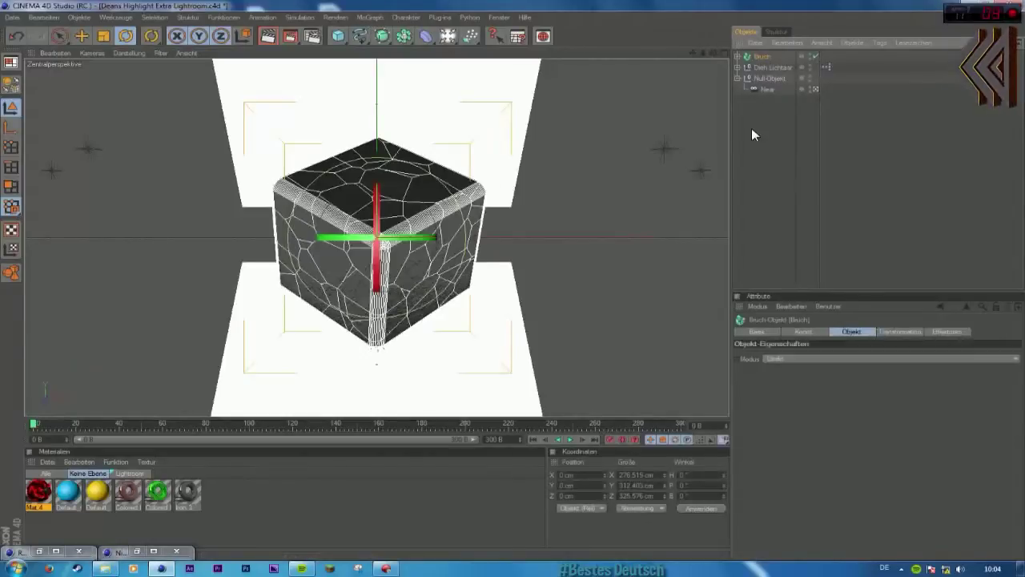
pyautogui.click(370, 17)
pyautogui.moveTo(389, 33)
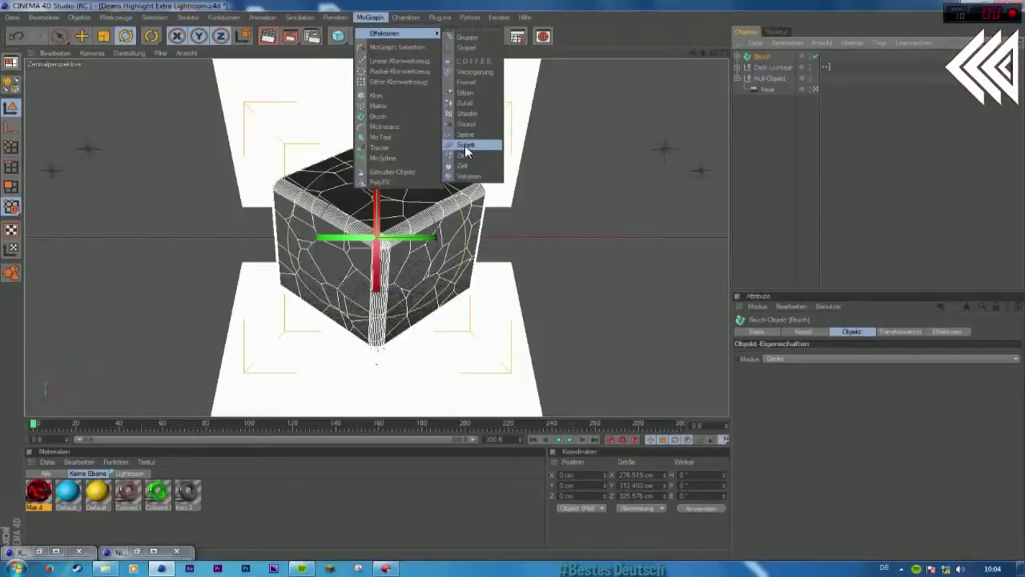
pyautogui.click(463, 48)
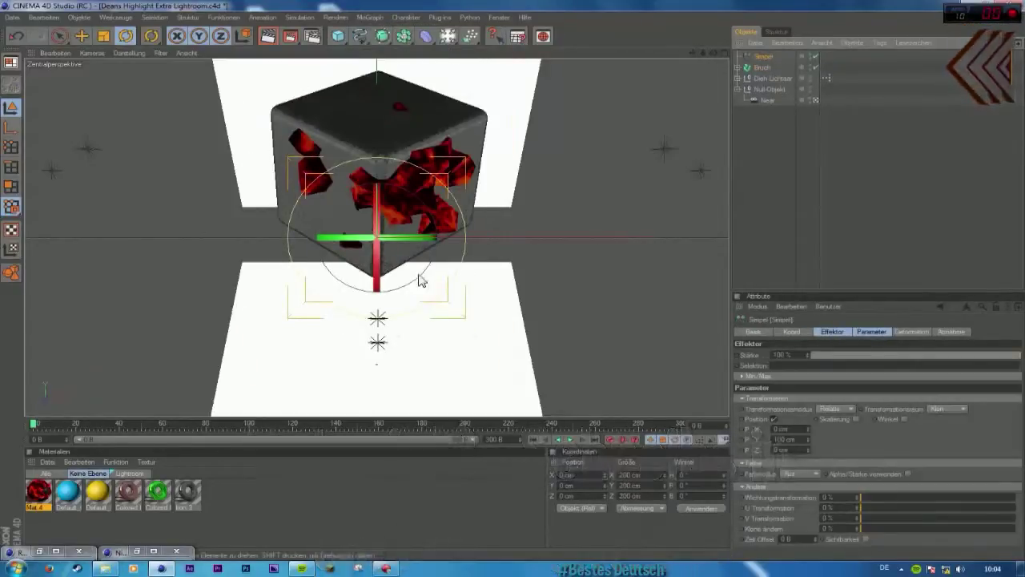
pyautogui.click(799, 437)
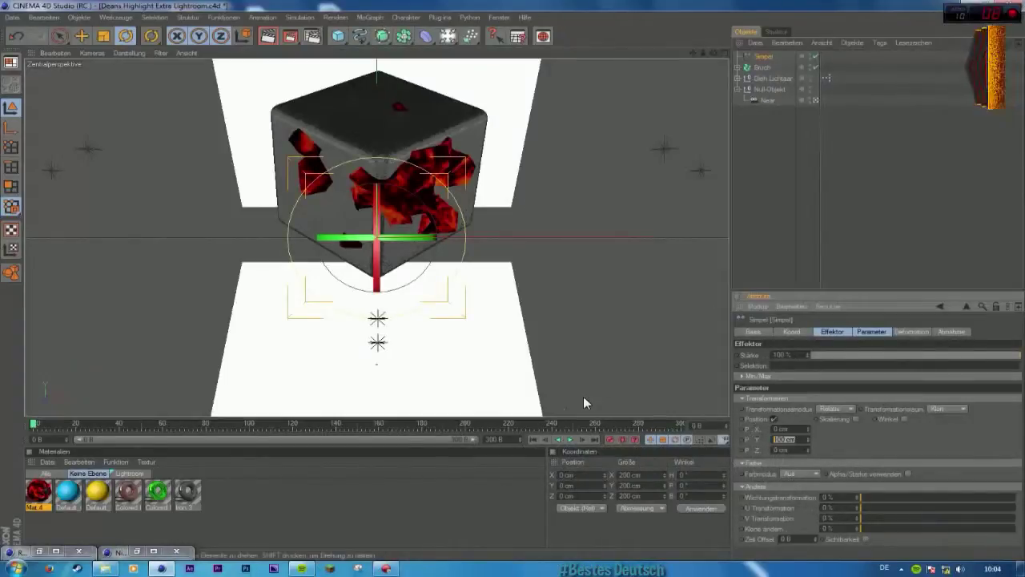
pyautogui.write('0')
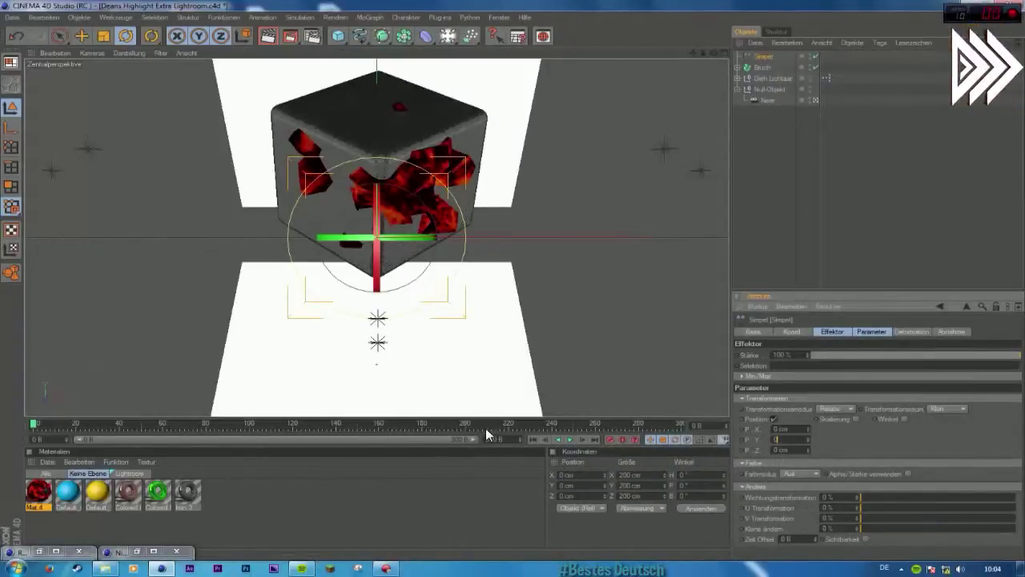
pyautogui.press('Return')
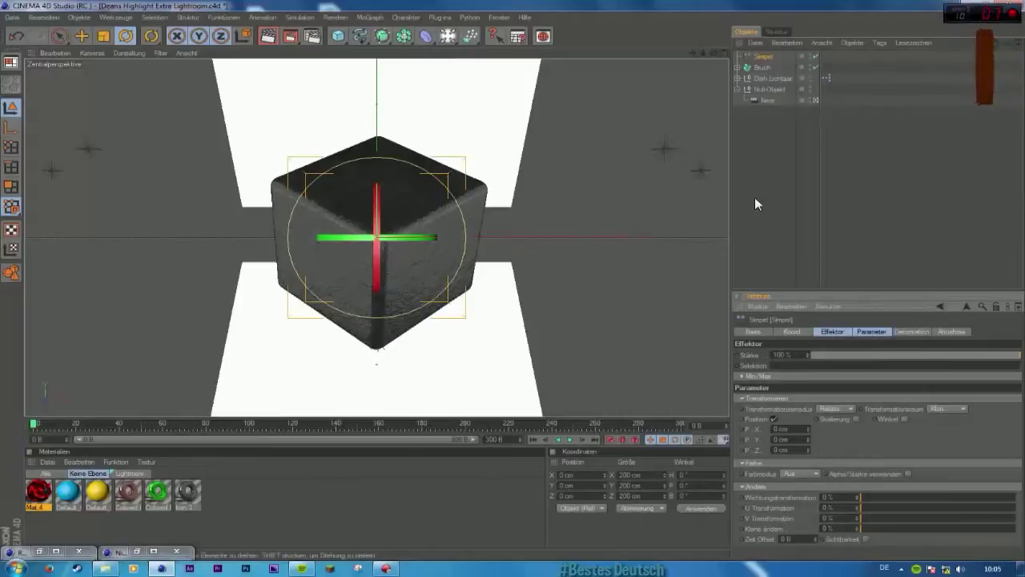
# Step: Try shifting the pieces with the Simpel effector's X position offset, restore it to 0 cm, and undo a test rotation of the effector
pyautogui.click(801, 179)
pyautogui.click(763, 57)
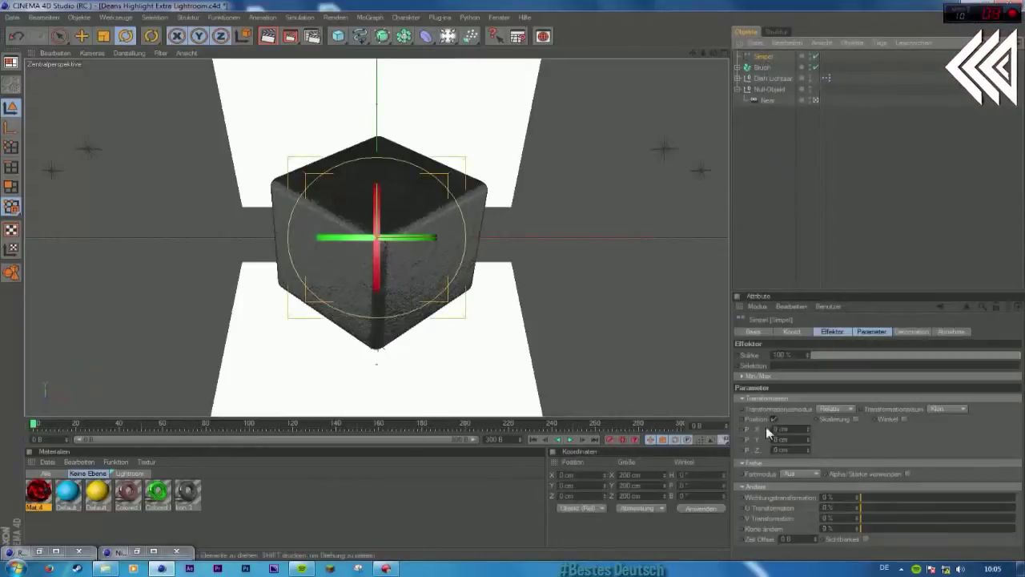
pyautogui.moveTo(809, 427)
pyautogui.mouseDown()
pyautogui.moveTo(851, 416)
pyautogui.moveTo(809, 449)
pyautogui.moveTo(820, 422)
pyautogui.moveTo(810, 429)
pyautogui.mouseUp()
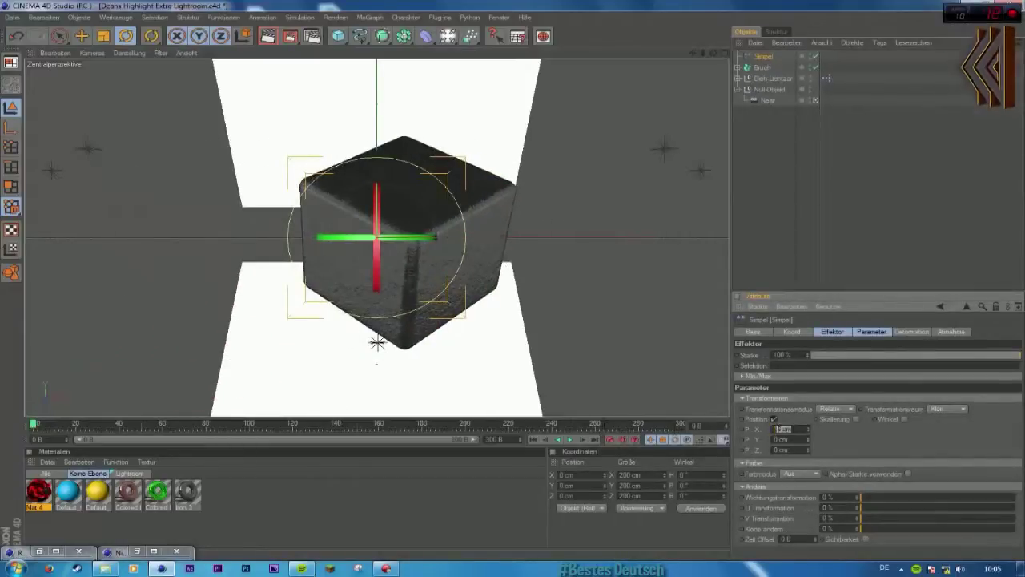
pyautogui.write('0')
pyautogui.press('Return')
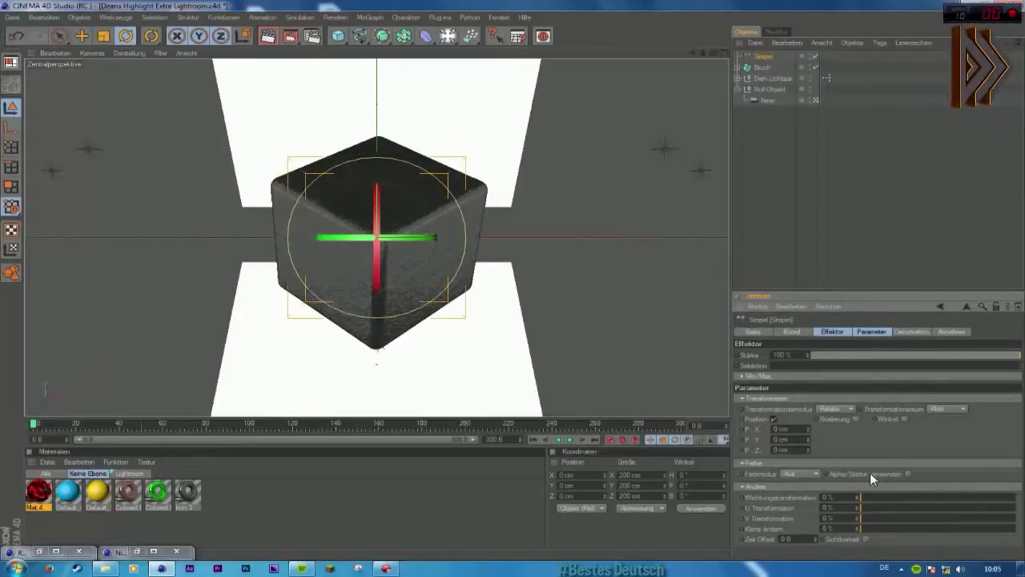
pyautogui.click(771, 417)
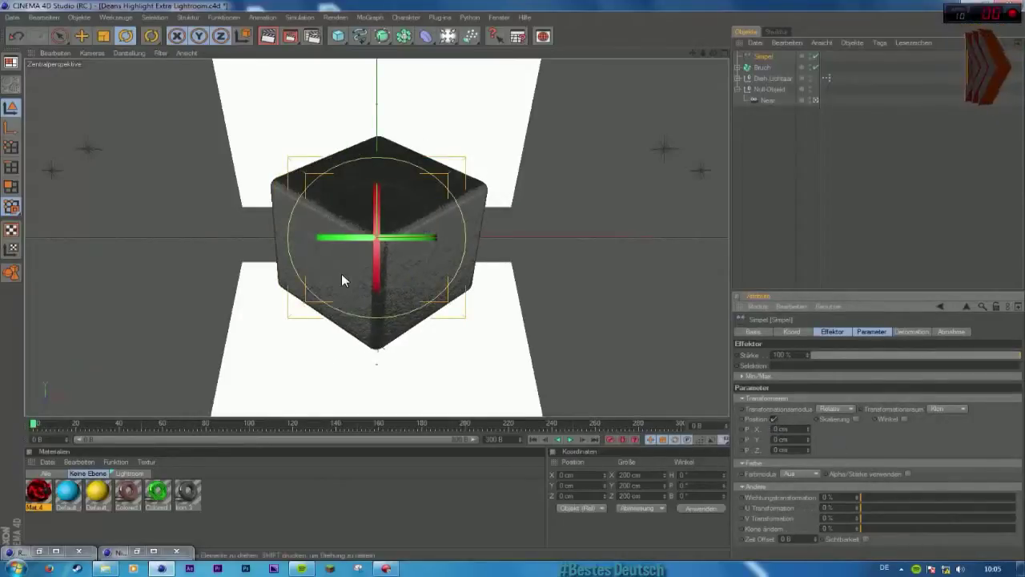
pyautogui.moveTo(352, 253); pyautogui.dragTo(457, 277)
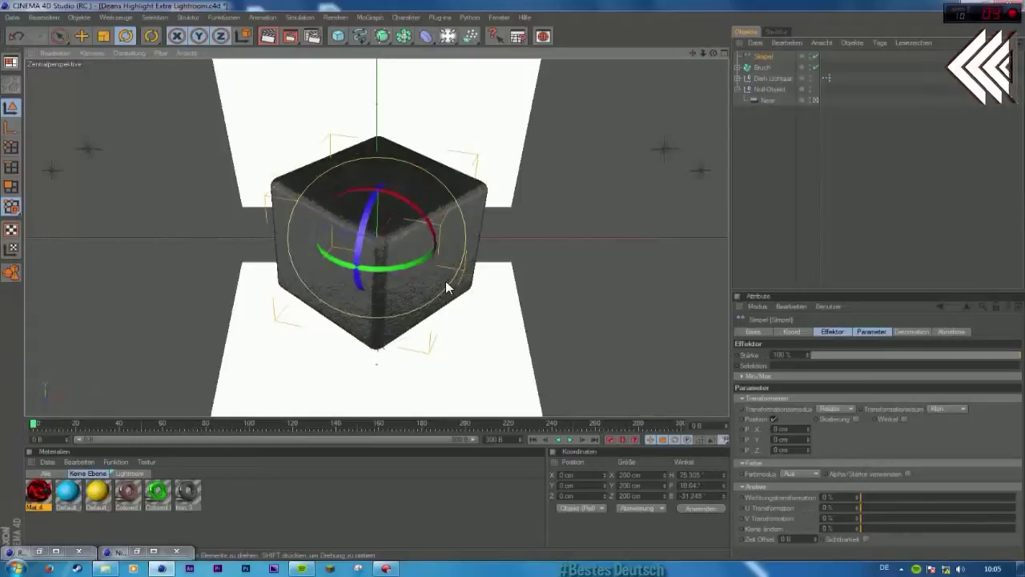
pyautogui.hotkey('ctrl', 'z')
pyautogui.moveTo(811, 431)
pyautogui.mouseDown()
pyautogui.moveTo(893, 431)
pyautogui.moveTo(801, 431)
pyautogui.moveTo(813, 431)
pyautogui.mouseUp()
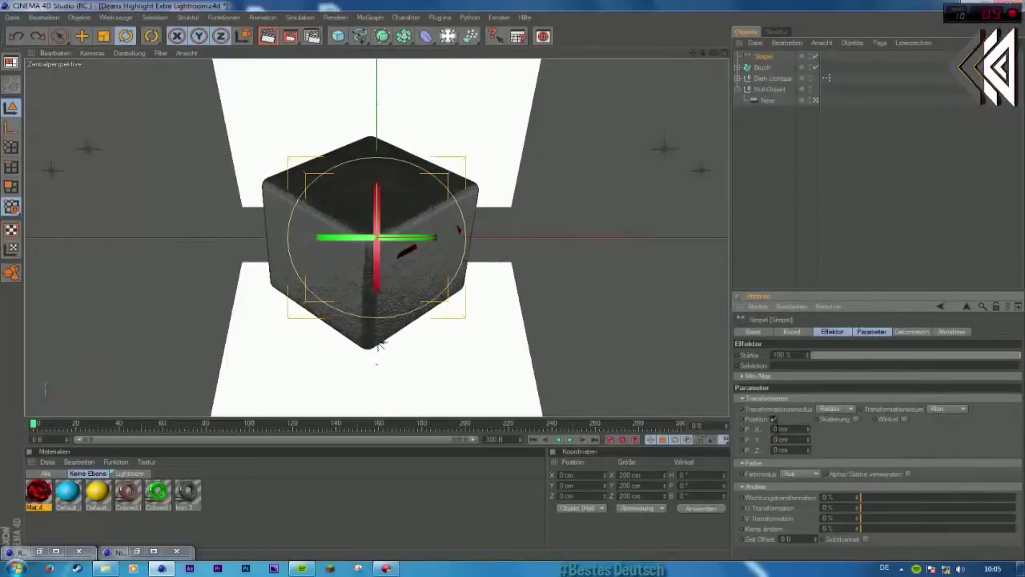
# Step: Turn off the Simpel effector's position transformation and enable uniform scaling, leaving the angle transformation off
pyautogui.click(774, 419)
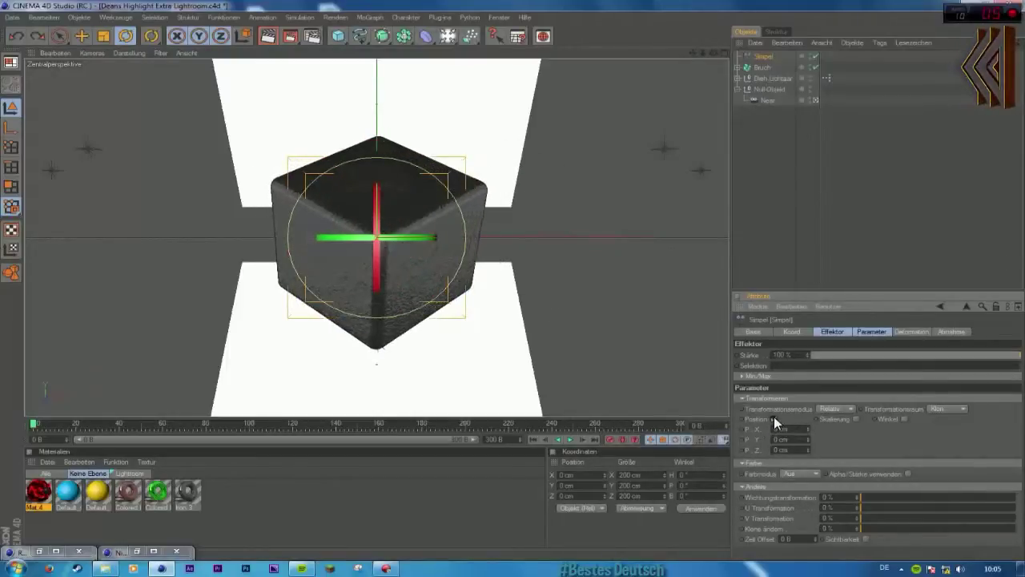
pyautogui.click(880, 419)
pyautogui.click(828, 419)
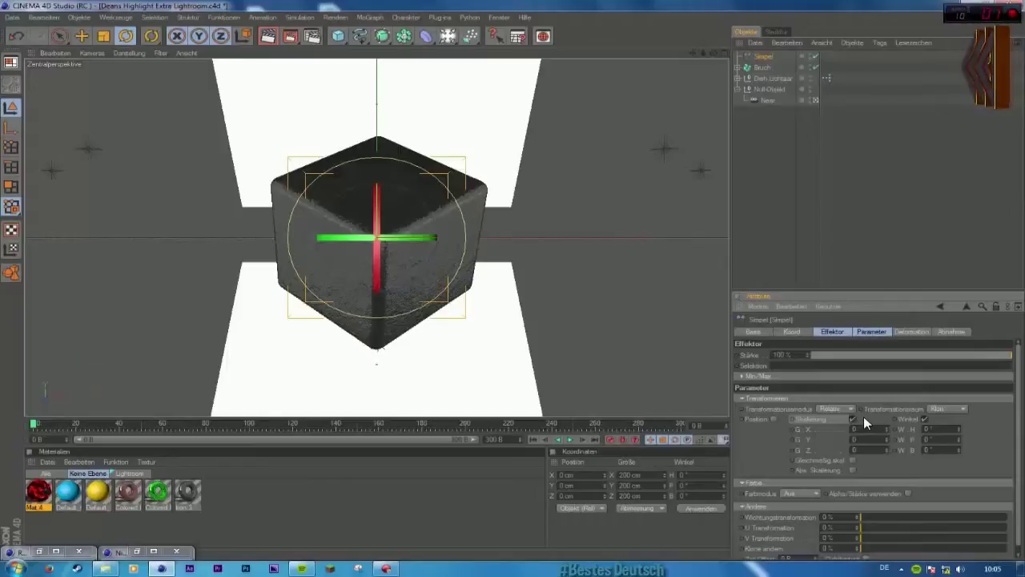
pyautogui.click(925, 418)
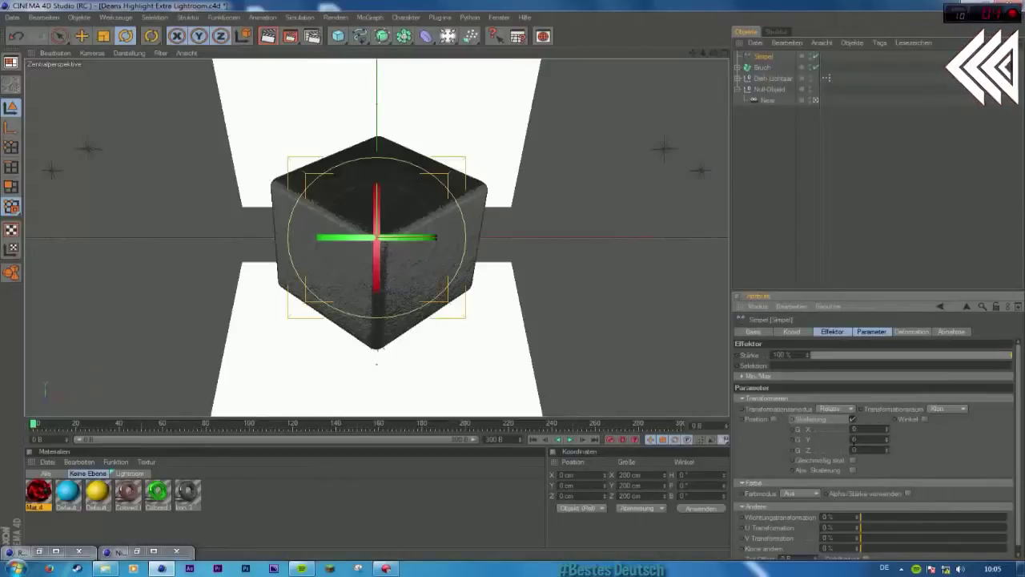
pyautogui.click(853, 460)
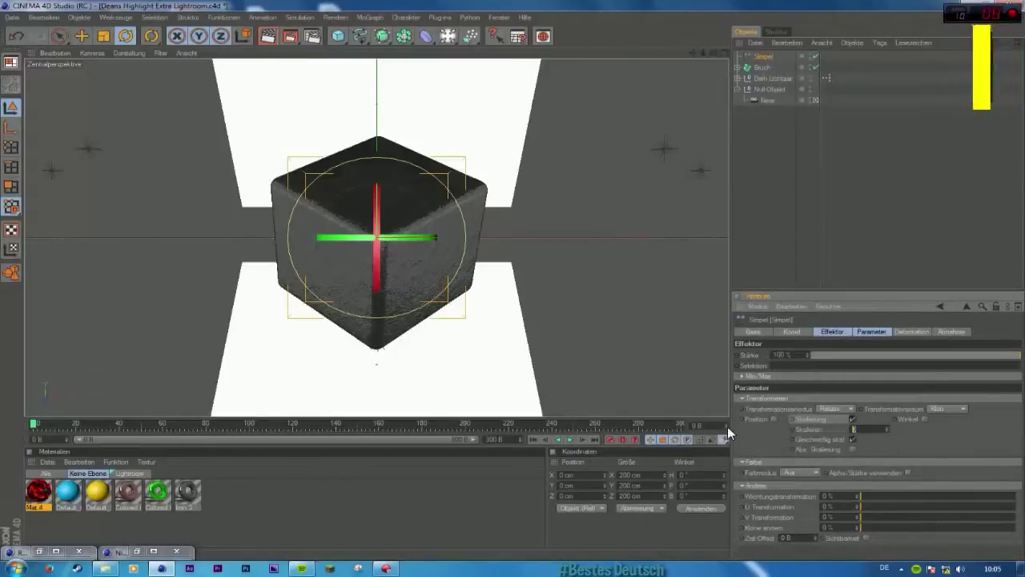
# Step: Set the Simpel effector's uniform scale to -1 and its falloff shape to Linear
pyautogui.write('-1')
pyautogui.press('Return')
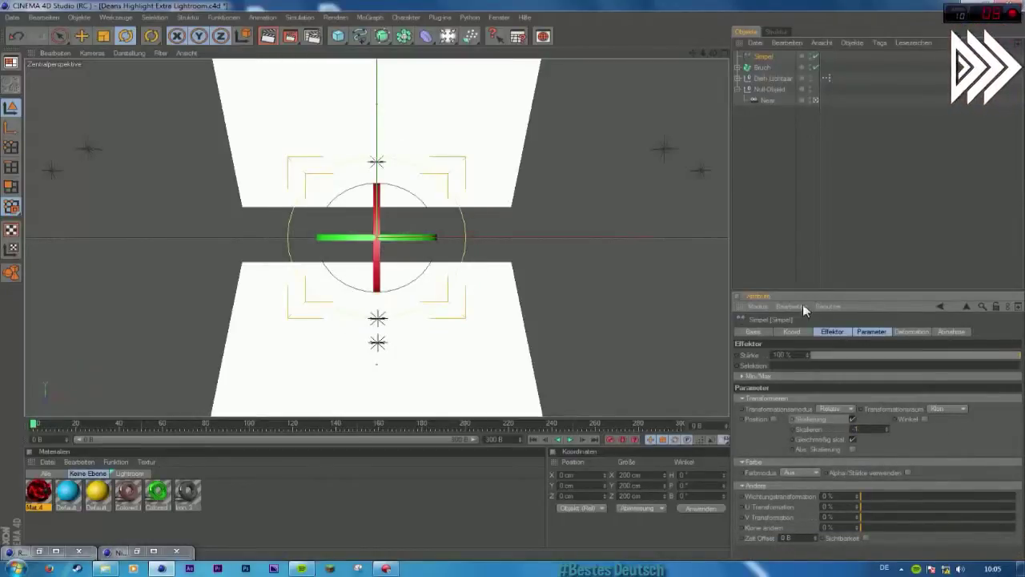
pyautogui.click(953, 332)
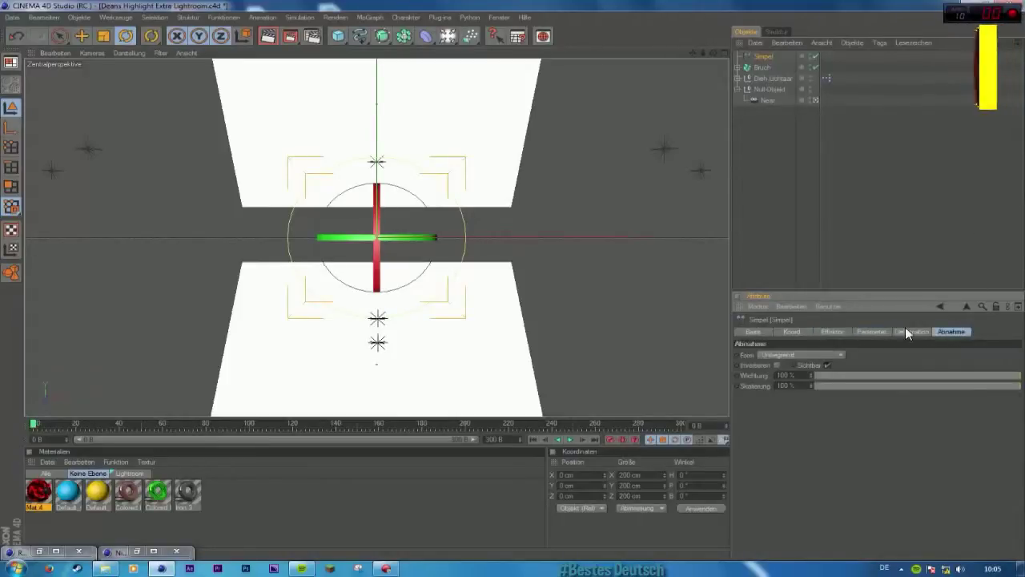
pyautogui.click(791, 356)
pyautogui.click(800, 410)
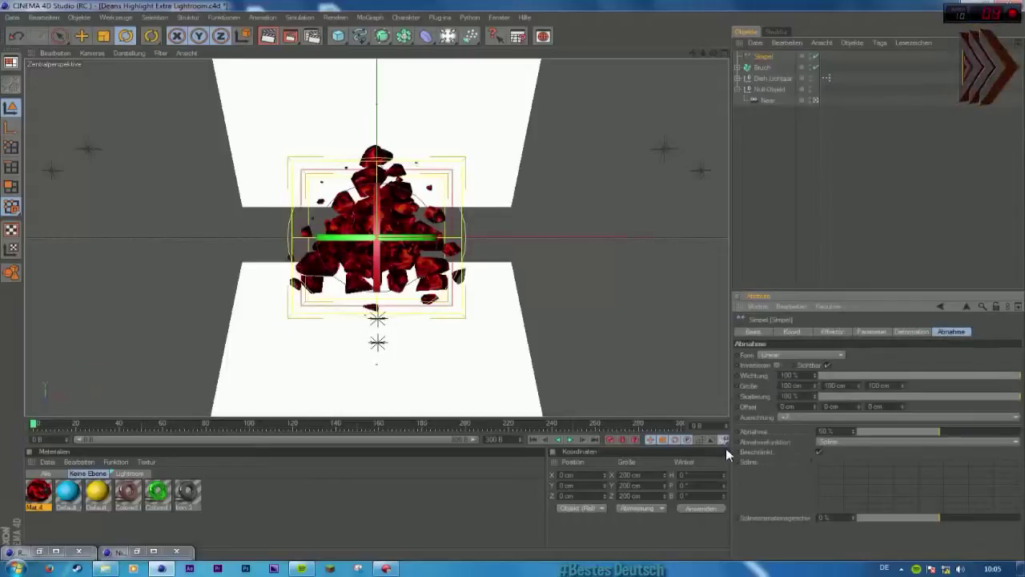
pyautogui.click(793, 353)
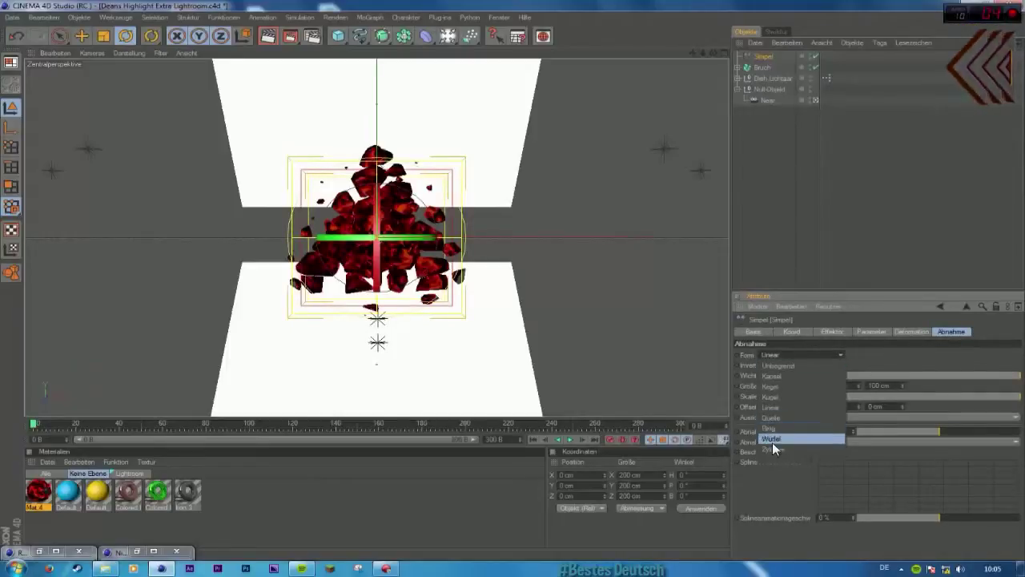
pyautogui.click(843, 354)
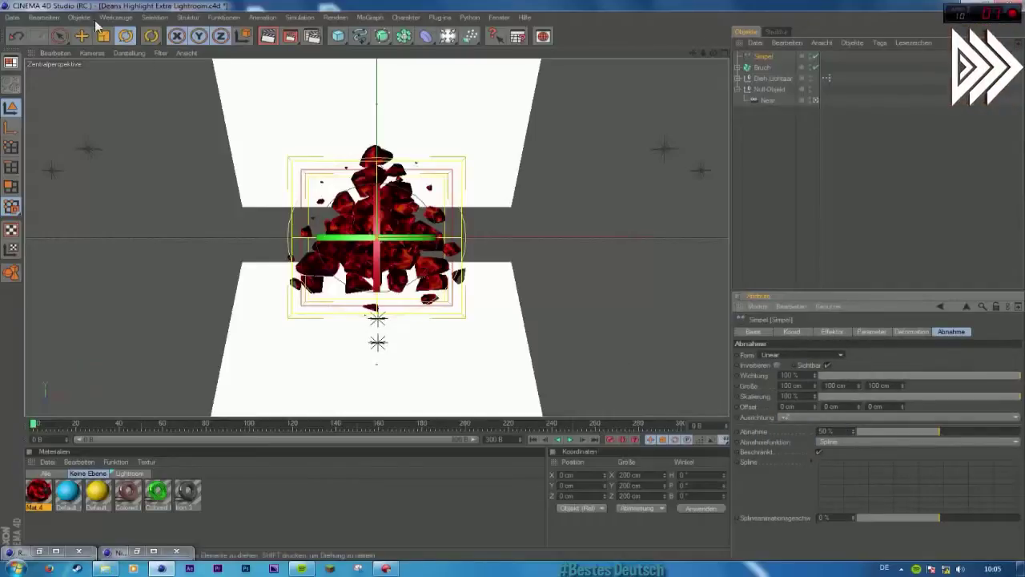
# Step: Try moving the Simpel effector along Z in the side view, first to about 178.7 cm and finally to about -170.9 cm
pyautogui.press('e')
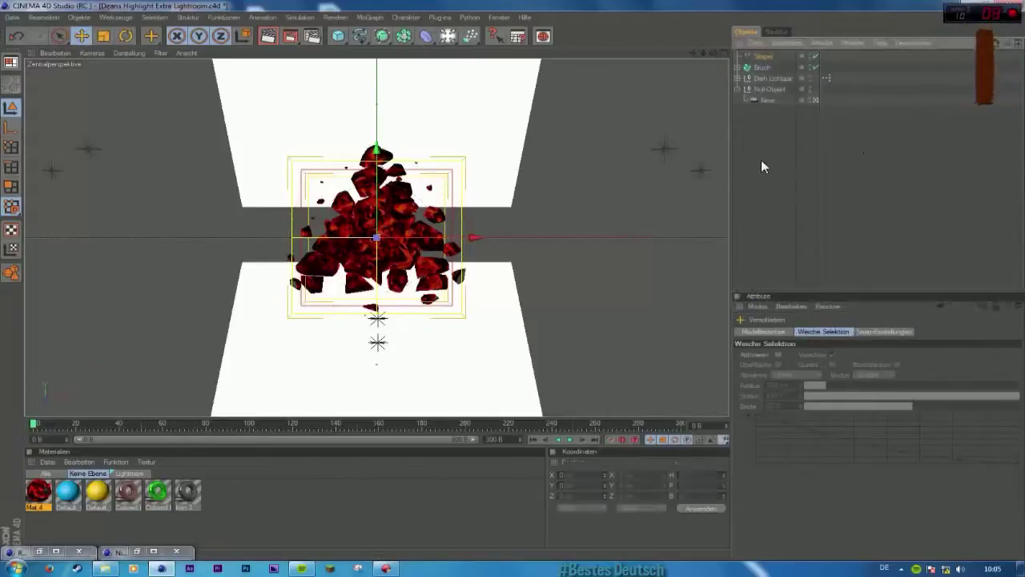
pyautogui.click(764, 57)
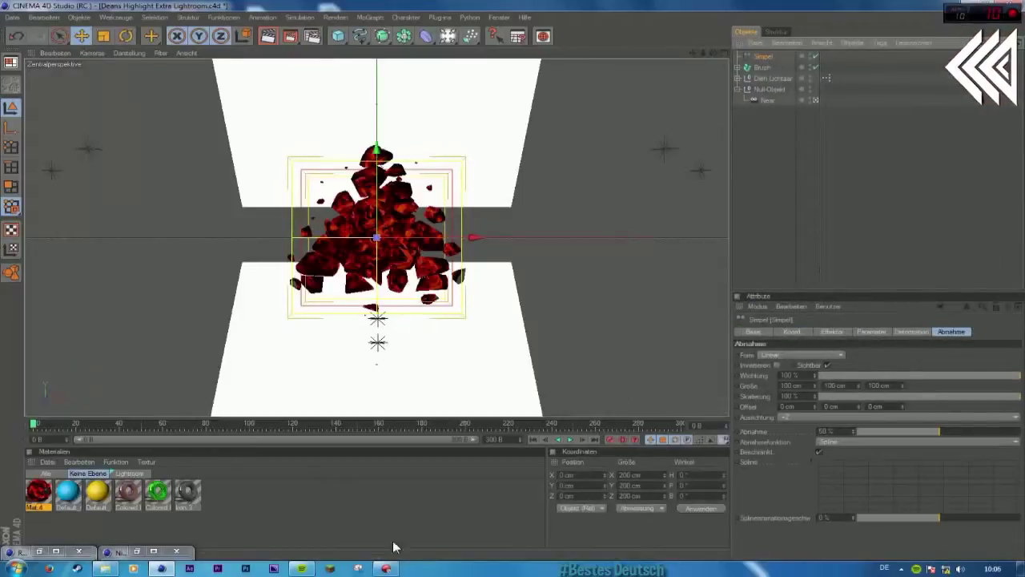
pyautogui.click(388, 568)
pyautogui.click(390, 569)
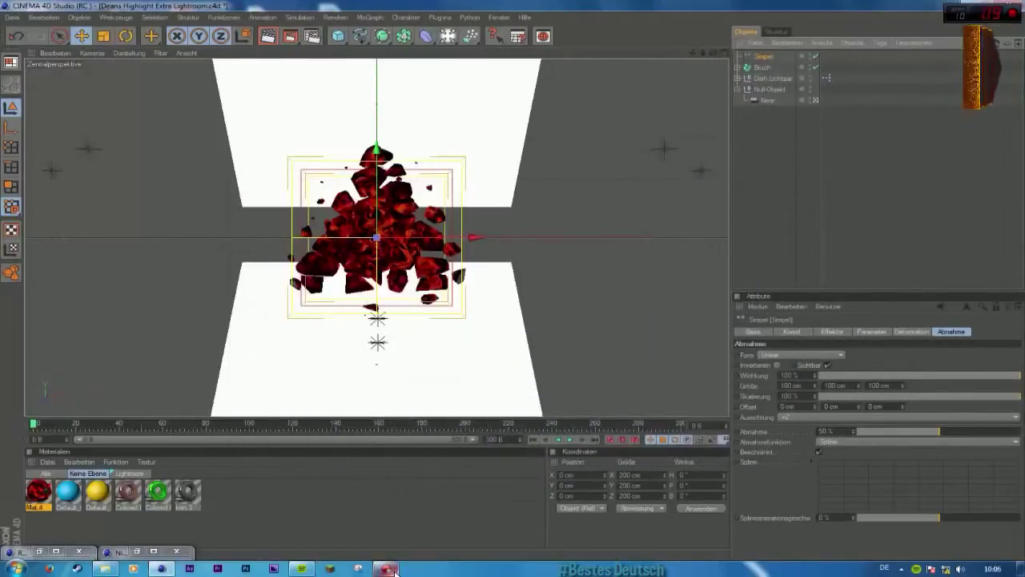
pyautogui.click(789, 416)
pyautogui.click(792, 416)
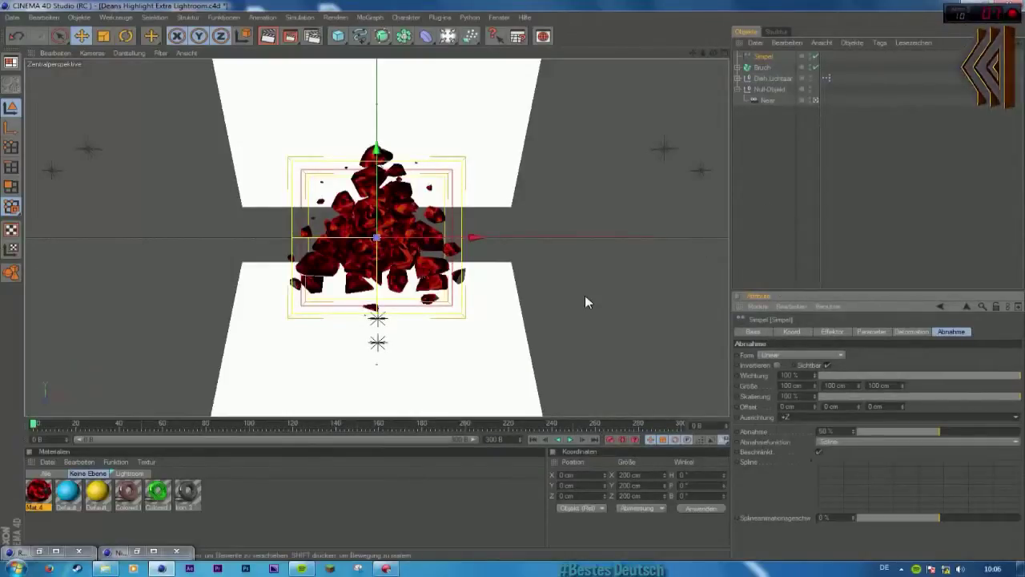
pyautogui.middleClick(585, 296)
pyautogui.scroll(5, 296, 352)
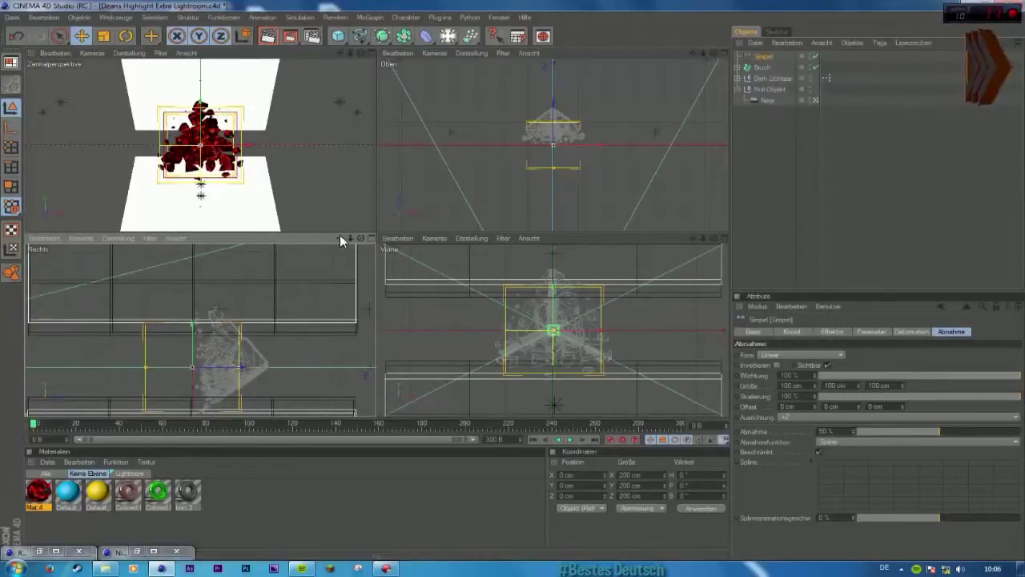
pyautogui.moveTo(340, 238); pyautogui.dragTo(273, 284)
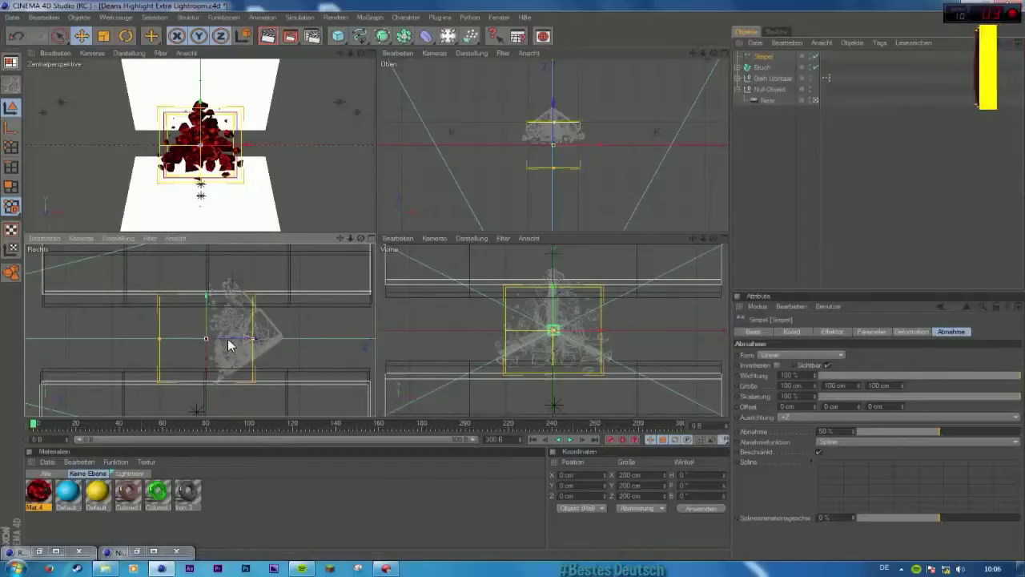
pyautogui.moveTo(206, 339); pyautogui.dragTo(289, 339)
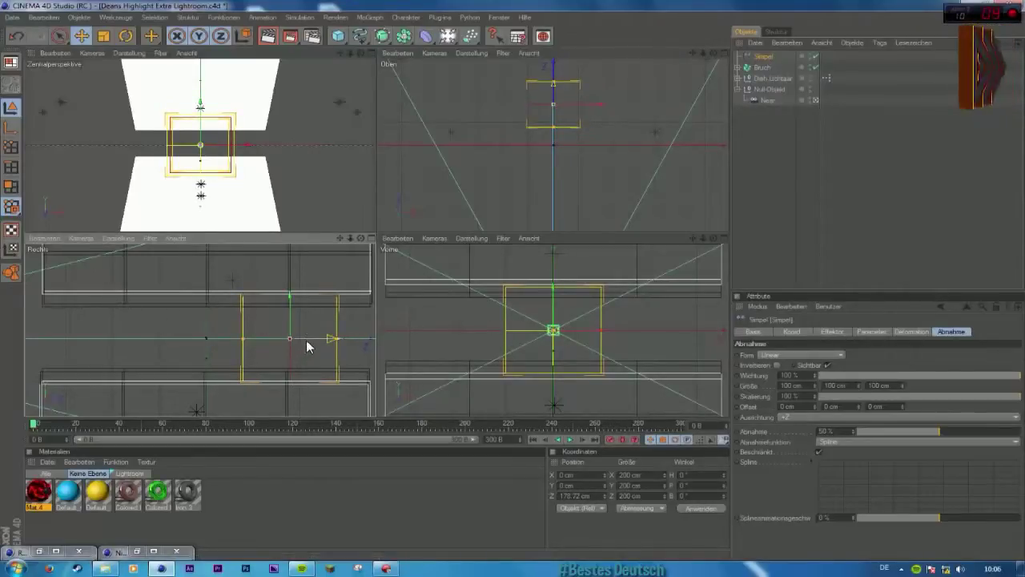
pyautogui.moveTo(306, 338); pyautogui.dragTo(130, 338)
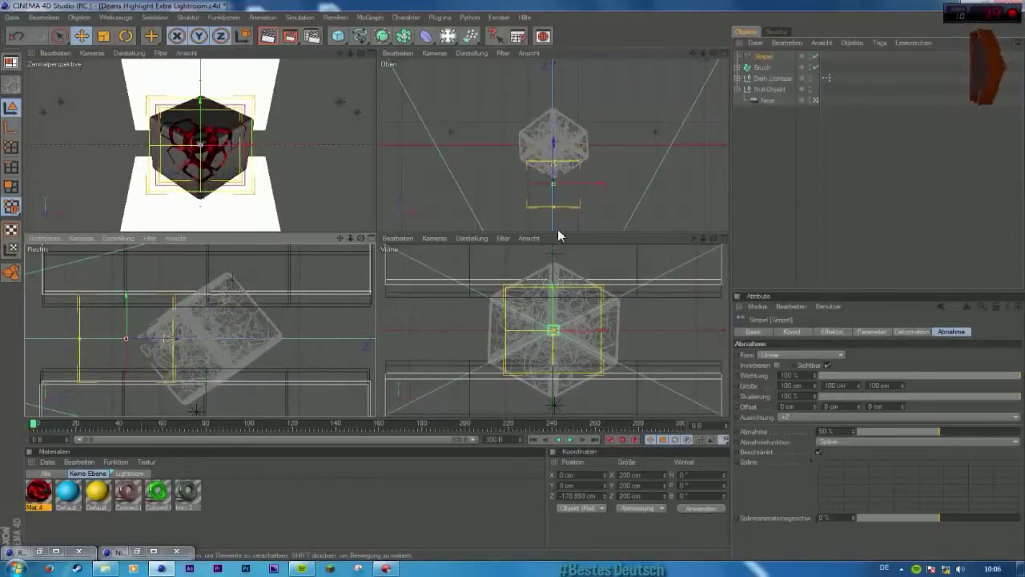
pyautogui.middleClick(309, 164)
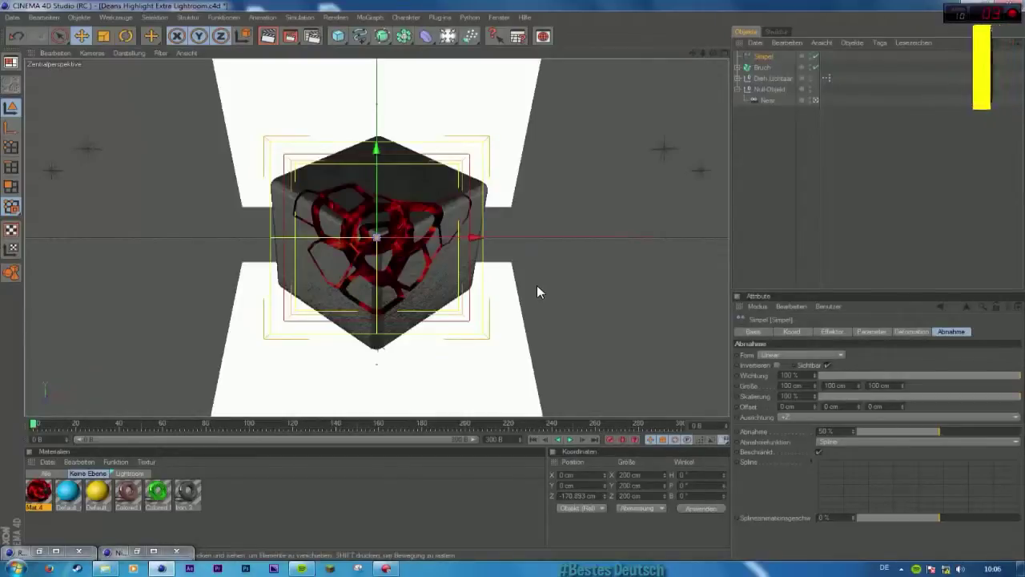
# Step: Restore the minimized render settings and NitroBlast windows, dismiss the render settings, and minimize NitroBlast again
pyautogui.click(748, 207)
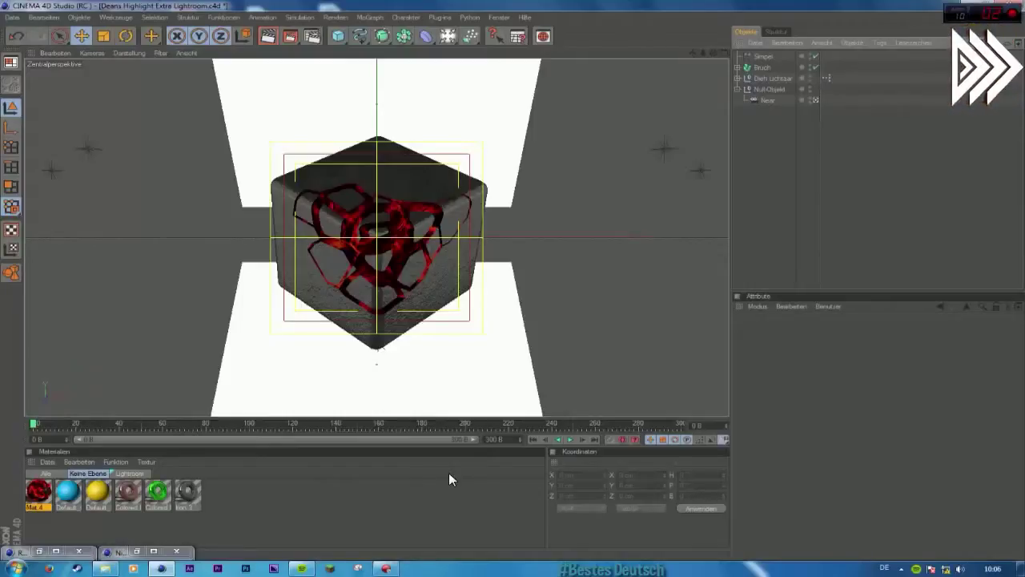
pyautogui.click(136, 551)
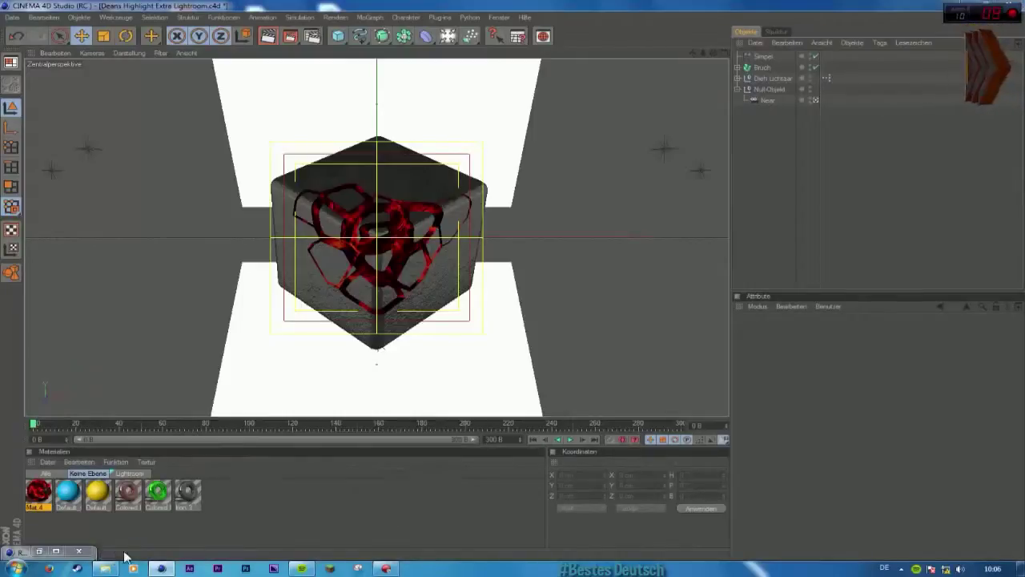
pyautogui.click(55, 552)
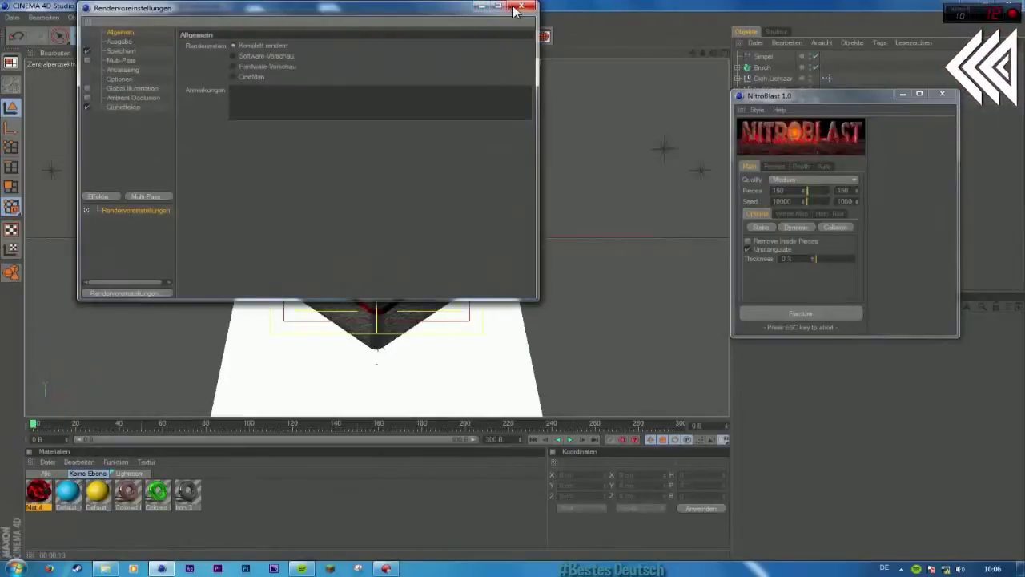
pyautogui.click(482, 7)
pyautogui.moveTo(815, 97); pyautogui.dragTo(929, 180)
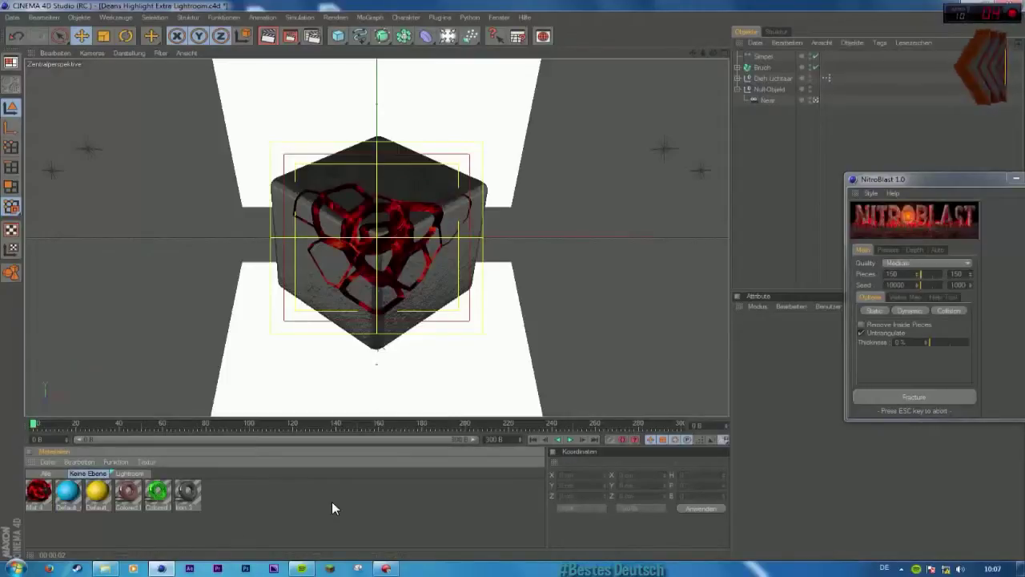
pyautogui.moveTo(919, 179); pyautogui.dragTo(551, 182)
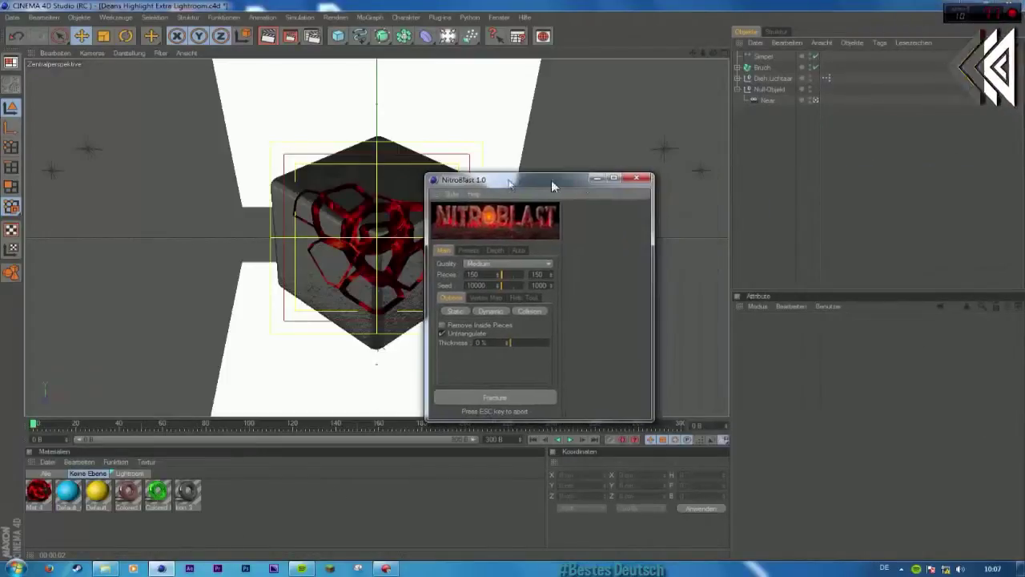
pyautogui.click(597, 177)
# Step: Select the Simpel effector and move it along Z in the side view to about -1.9 cm
pyautogui.middleClick(556, 309)
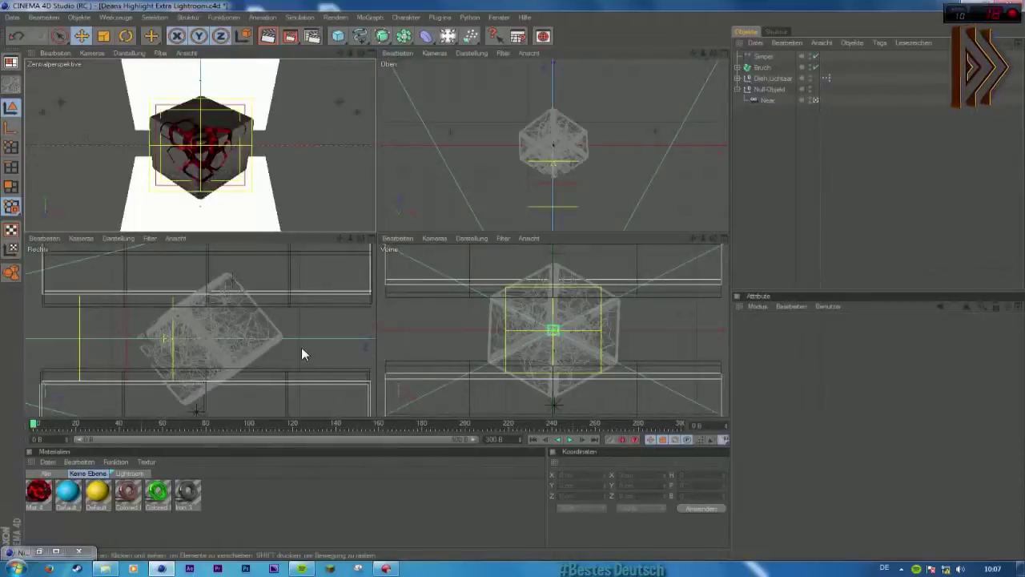
pyautogui.scroll(-1, 321, 320)
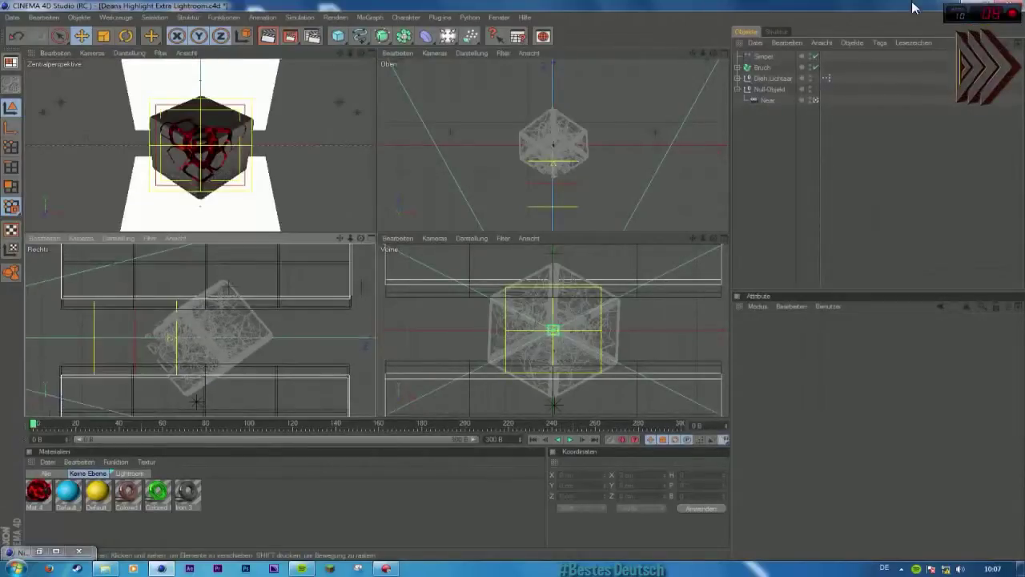
pyautogui.click(761, 58)
pyautogui.moveTo(183, 344); pyautogui.dragTo(241, 217)
pyautogui.middleClick(258, 214)
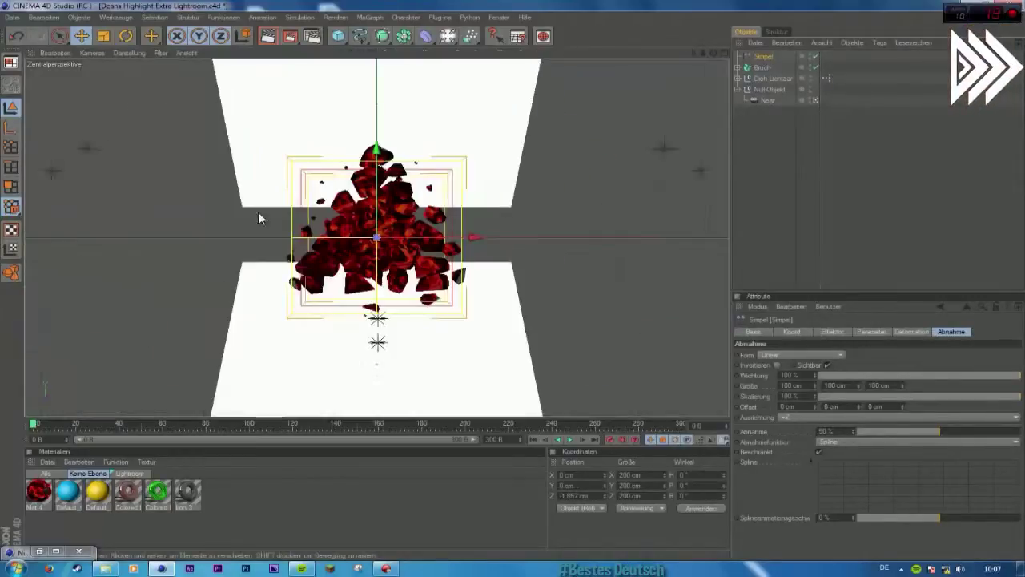
# Step: Set the Simpel effector's falloff orientation to -X and test-move it along X, leaving it at about -0.8 cm
pyautogui.click(787, 416)
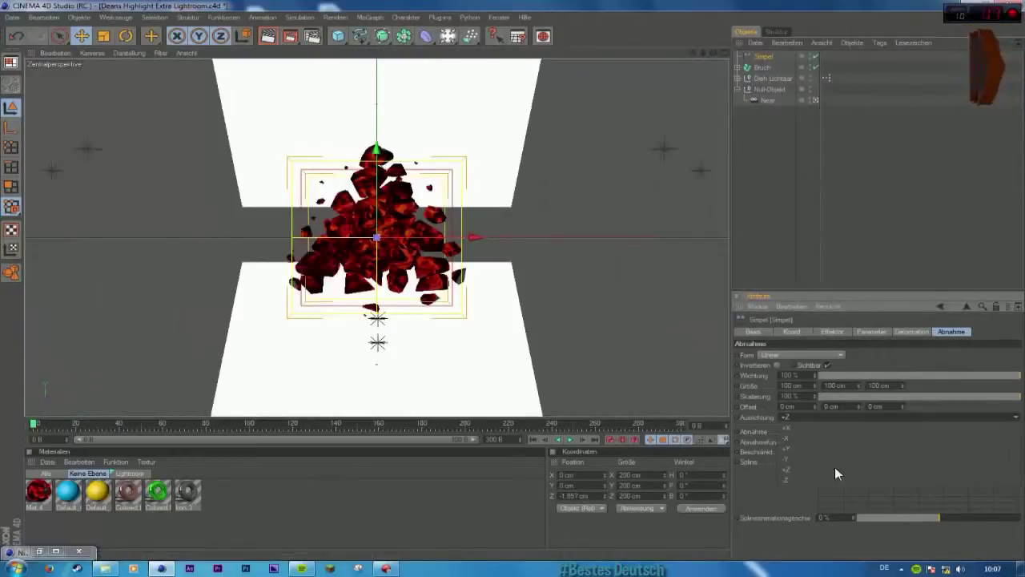
pyautogui.click(796, 437)
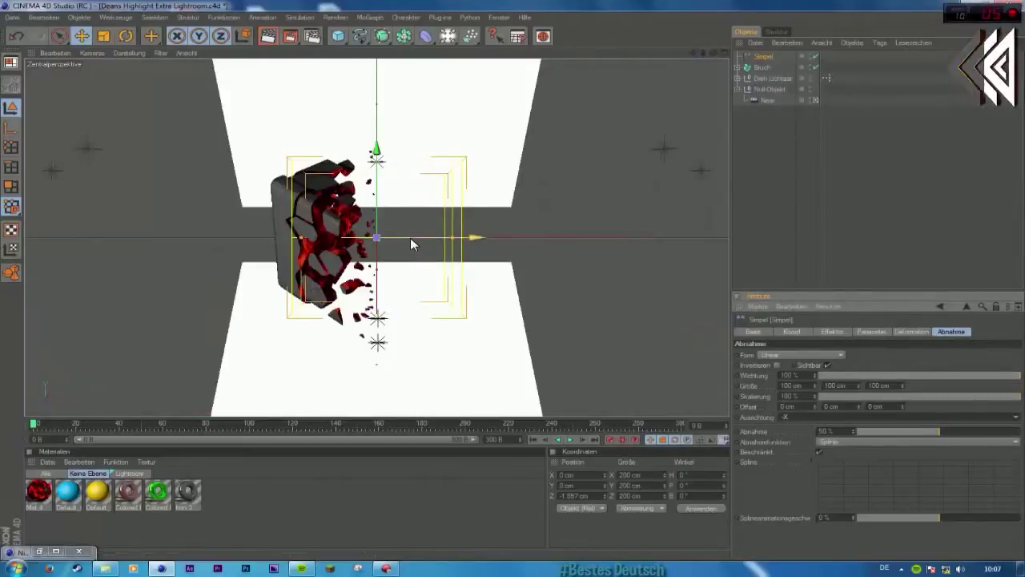
pyautogui.moveTo(411, 237); pyautogui.dragTo(348, 237)
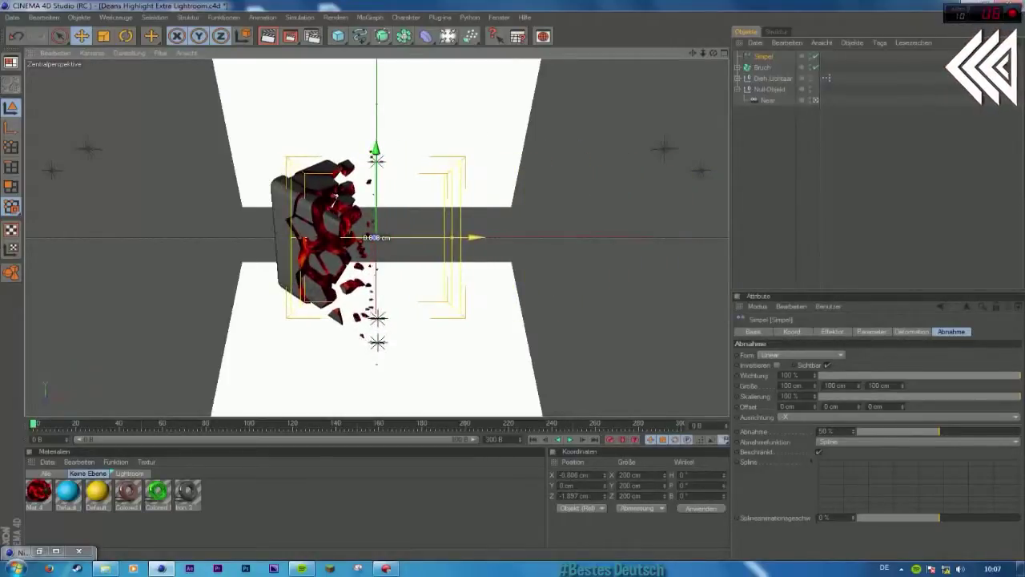
# Step: Test-rotate the Simpel effector a full turn around its bank axis to -360° and its heading axis to 360°
pyautogui.click(126, 35)
pyautogui.moveTo(360, 197)
pyautogui.mouseDown()
pyautogui.moveTo(430, 272)
pyautogui.moveTo(401, 201)
pyautogui.moveTo(357, 193)
pyautogui.mouseUp()
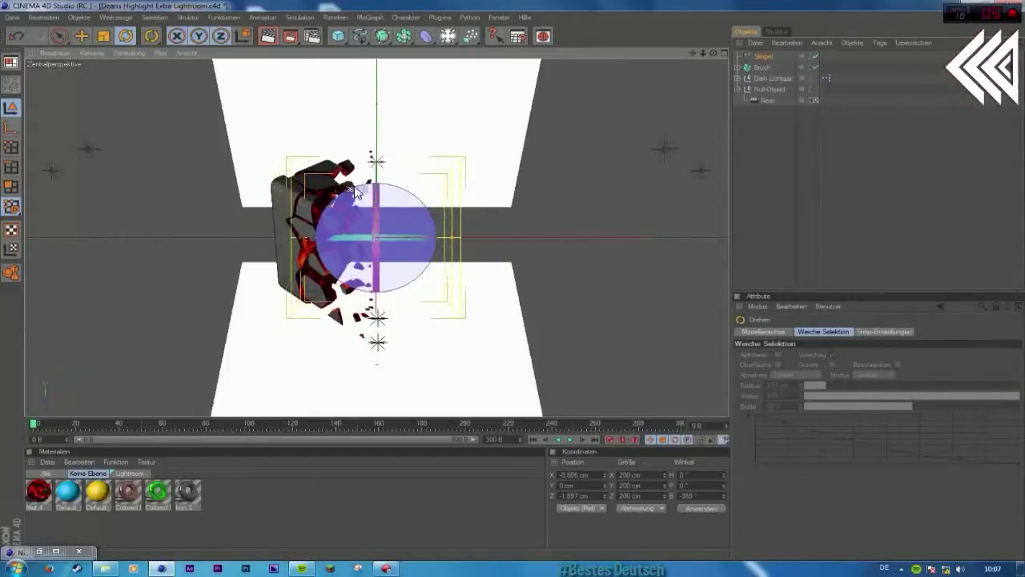
pyautogui.moveTo(335, 242); pyautogui.dragTo(604, 233)
# Step: Try the Simpel effector's falloff orientations +Z and -Z, and restore -X
pyautogui.click(764, 56)
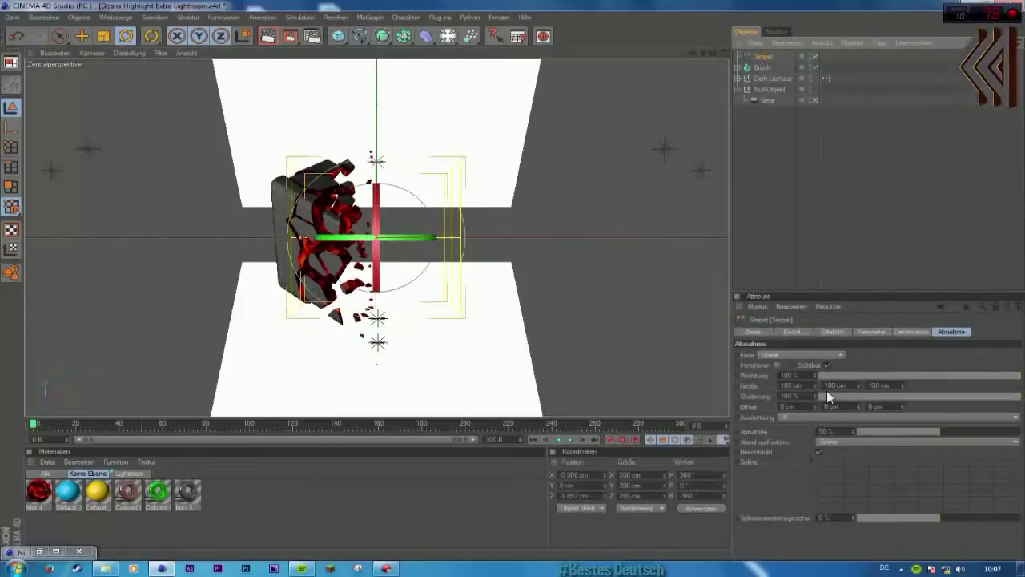
pyautogui.click(789, 419)
pyautogui.click(786, 470)
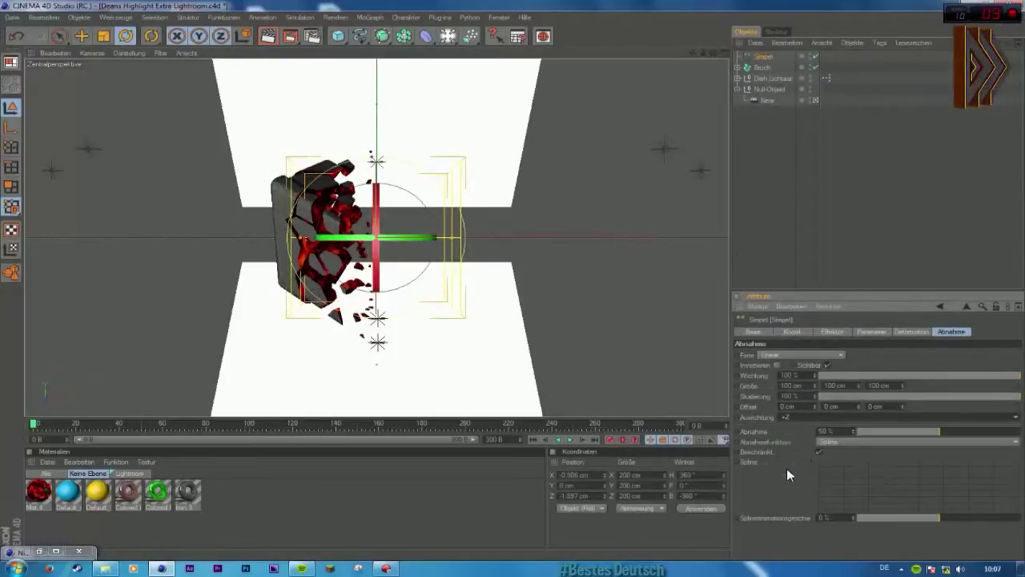
pyautogui.click(786, 416)
pyautogui.click(785, 476)
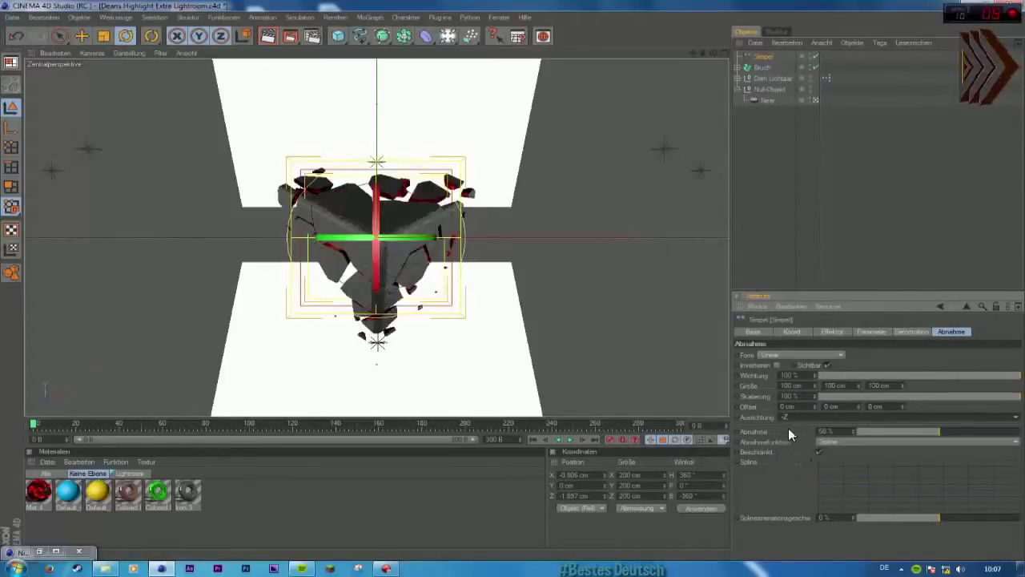
pyautogui.click(791, 417)
pyautogui.click(783, 438)
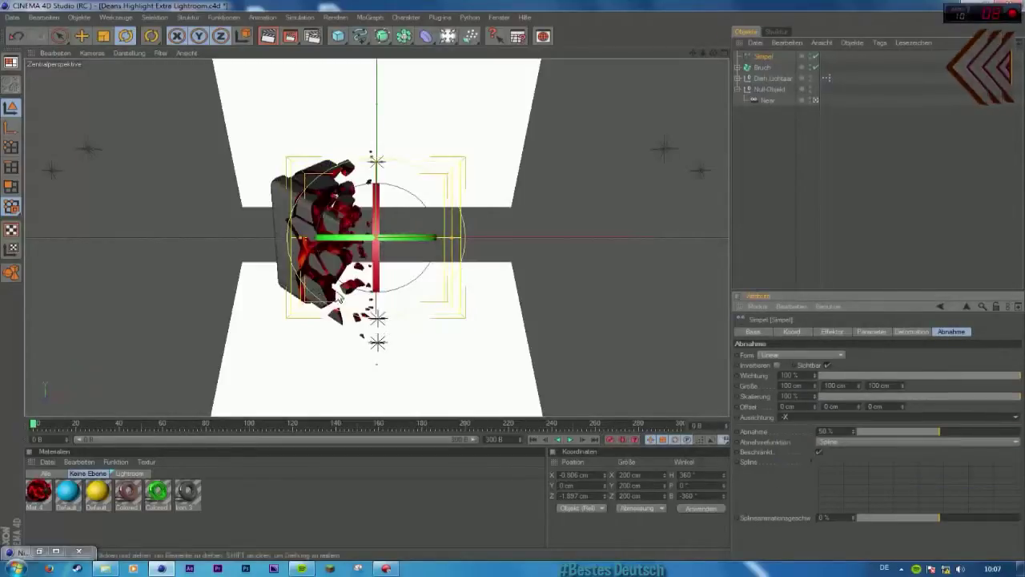
# Step: Move the Simpel effector along X to about -225.7 cm as its starting position at frame 0
pyautogui.click(81, 35)
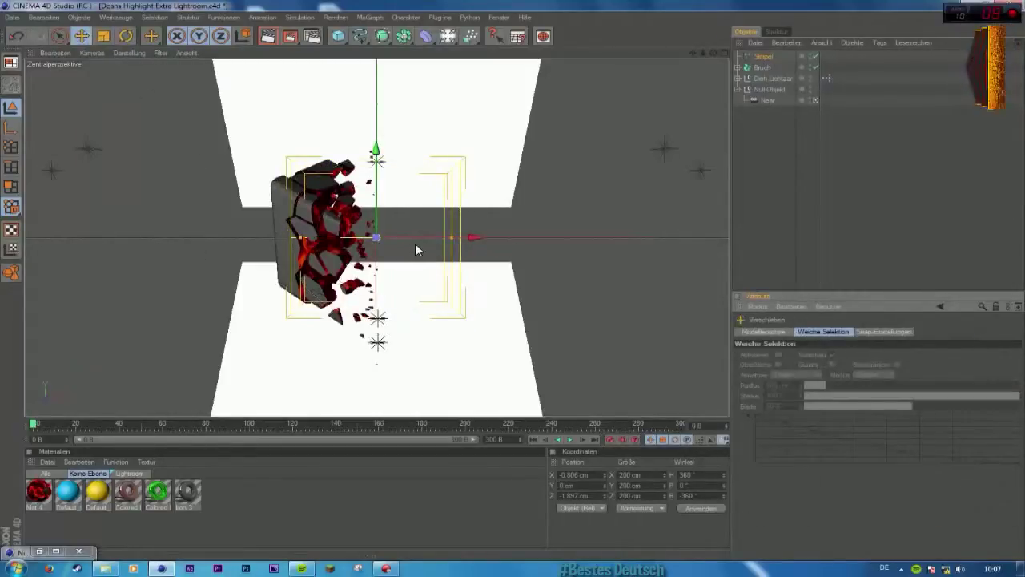
pyautogui.moveTo(476, 237); pyautogui.dragTo(373, 237)
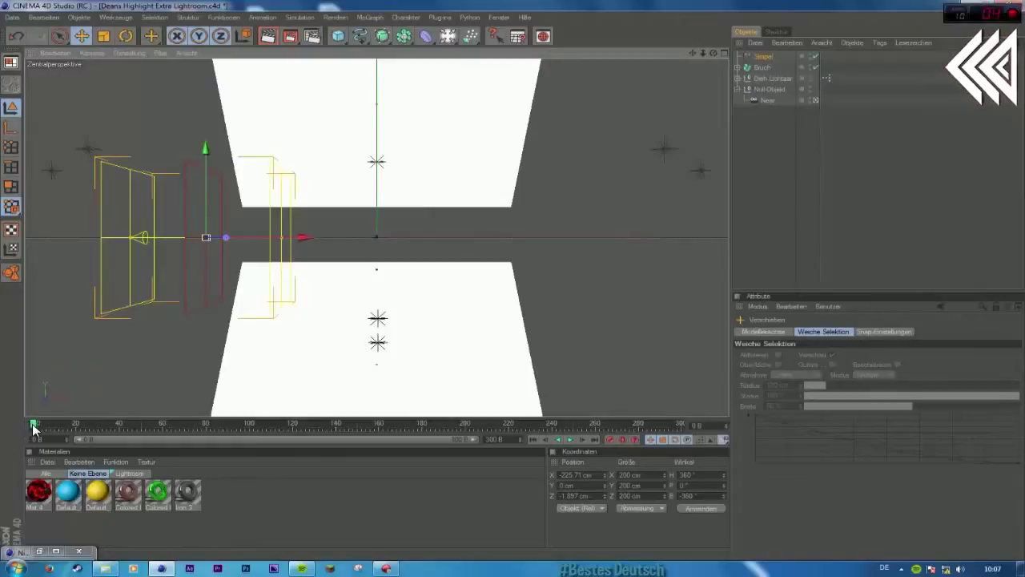
# Step: Animate the Simpel effector from its frame 0 position to about 263 cm on X at frame 50, and scrub the timeline to check it
pyautogui.moveTo(34, 427); pyautogui.dragTo(142, 427)
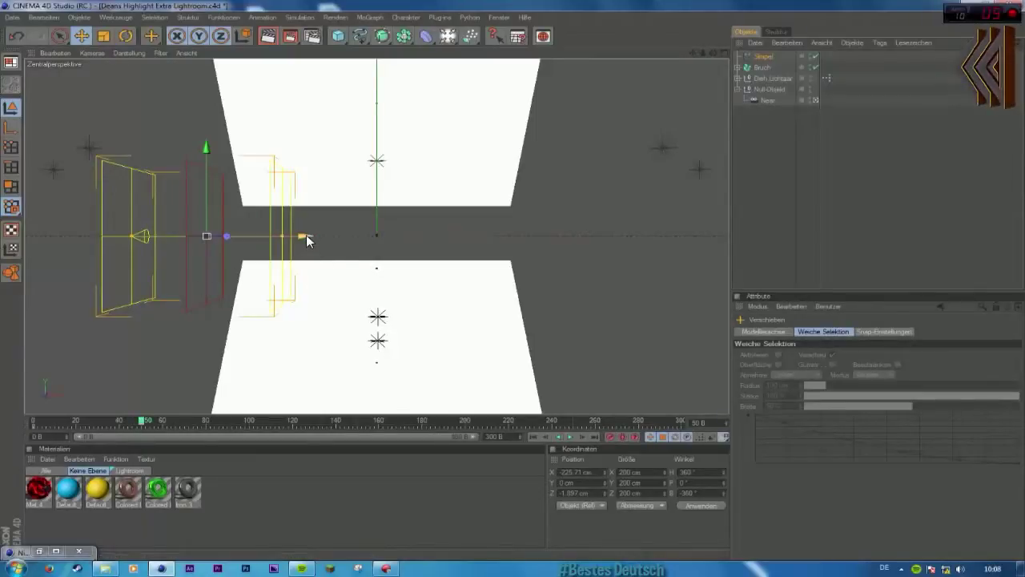
pyautogui.moveTo(304, 235); pyautogui.dragTo(674, 236)
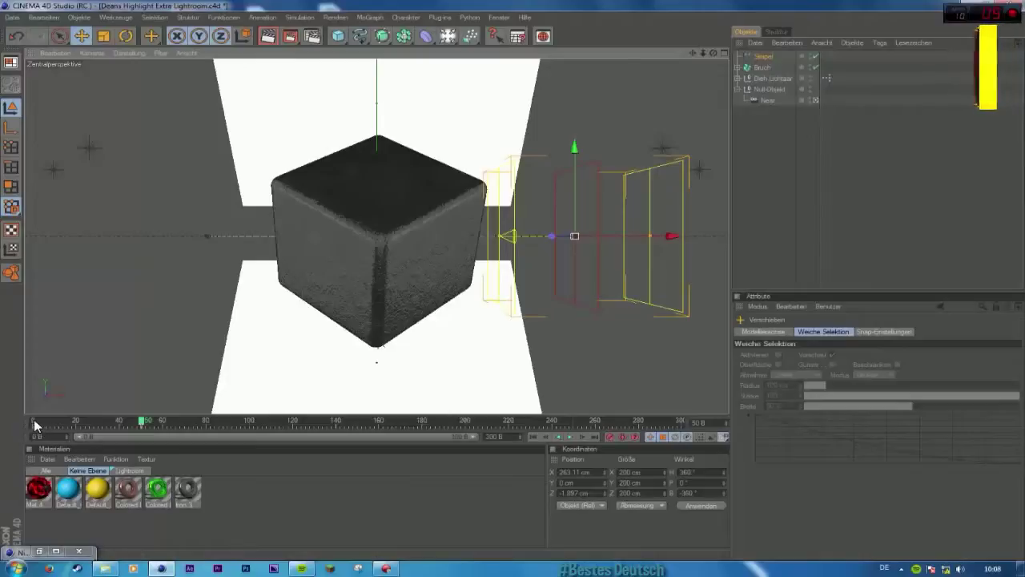
pyautogui.moveTo(34, 419); pyautogui.dragTo(85, 430)
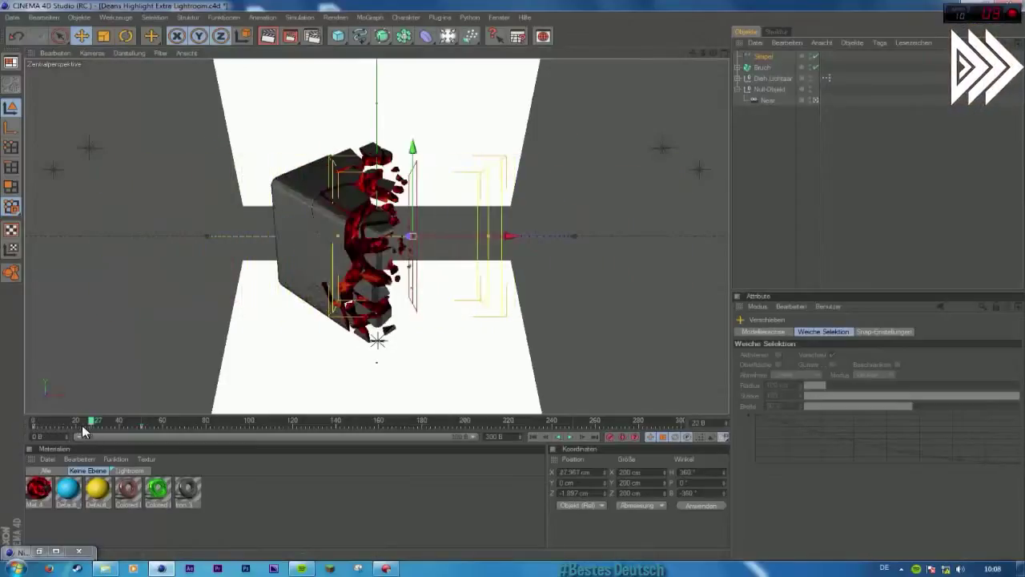
# Step: At frame 0, move the Simpel effector along X to about -121.3 cm and render the view to check it
pyautogui.click(34, 422)
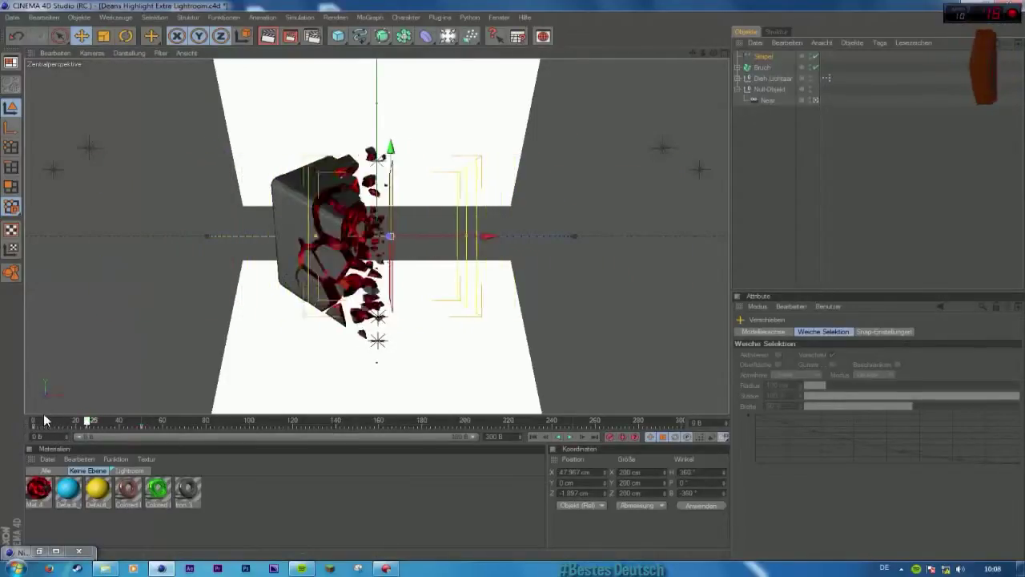
pyautogui.moveTo(304, 235); pyautogui.dragTo(376, 235)
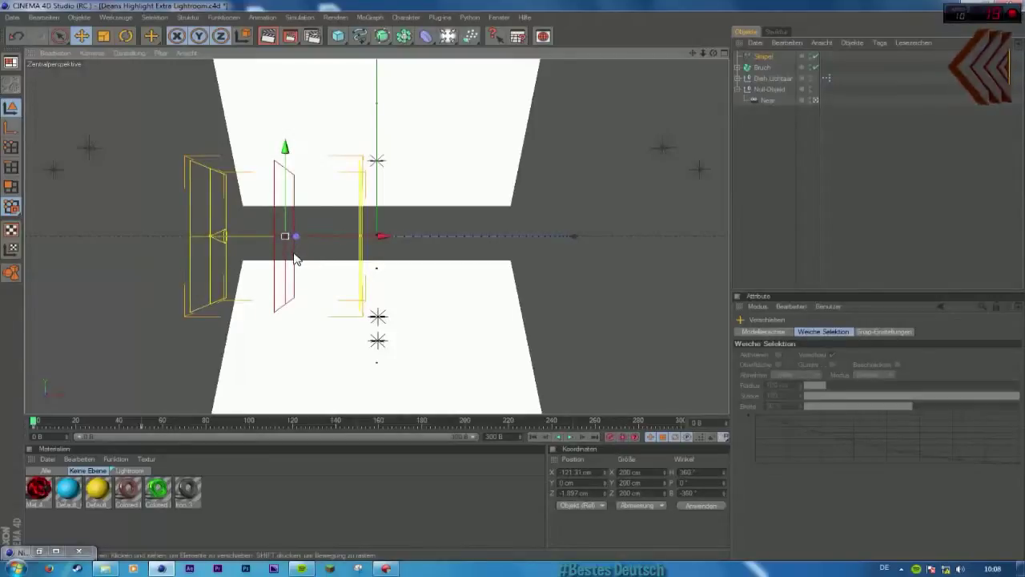
pyautogui.hotkey('ctrl', 'r')
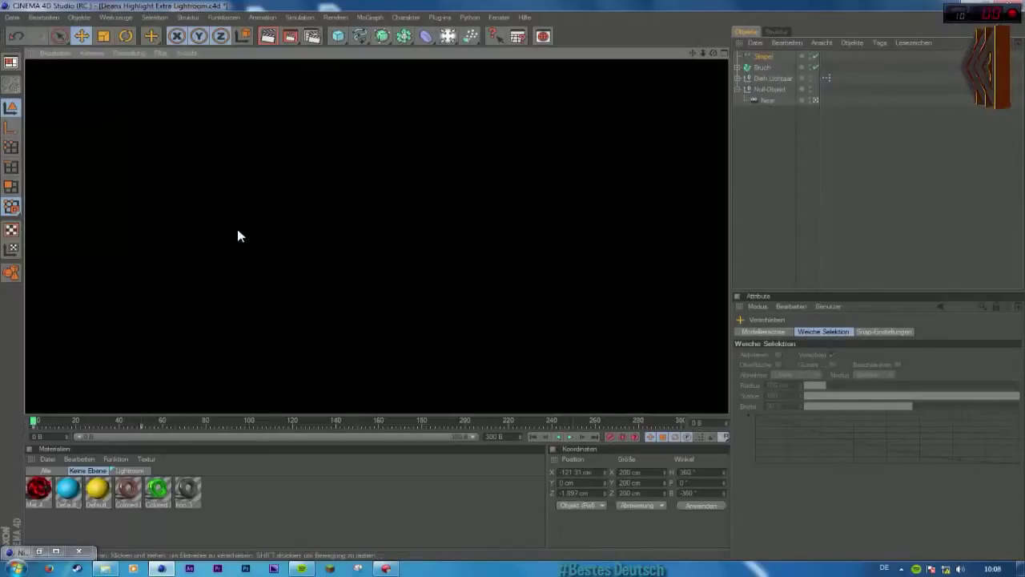
# Step: Advance the timeline frame by frame to frame 5 and render the view to check for the first pieces
pyautogui.click(578, 435)
pyautogui.click(578, 435)
pyautogui.click(579, 435)
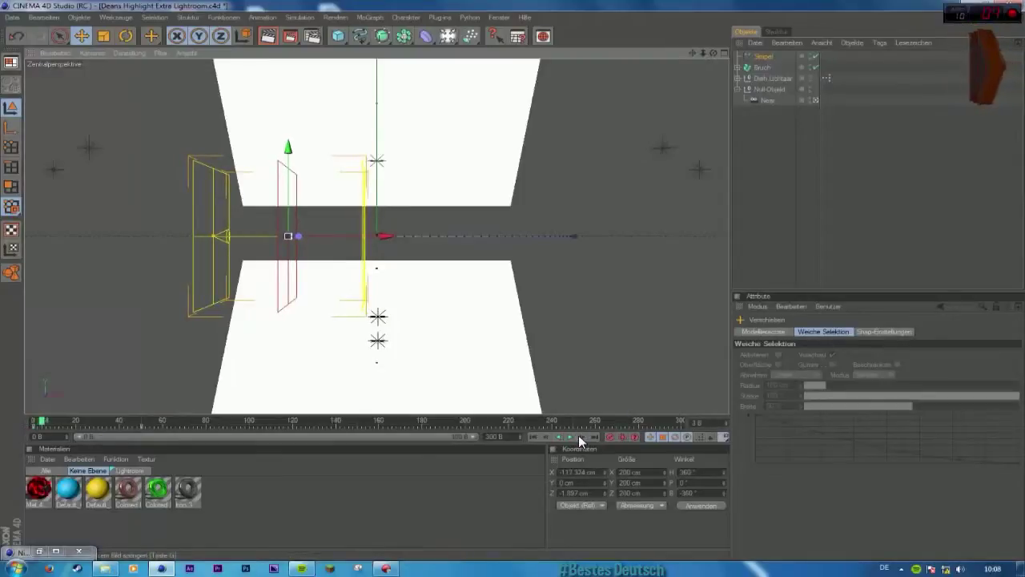
pyautogui.click(578, 435)
pyautogui.click(578, 435)
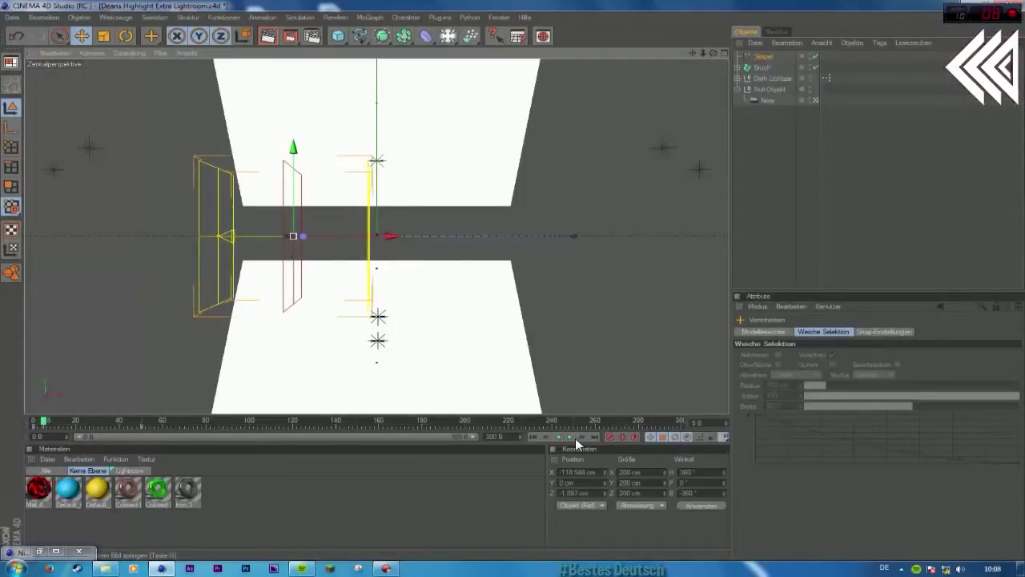
pyautogui.click(563, 446)
pyautogui.hotkey('ctrl', 'r')
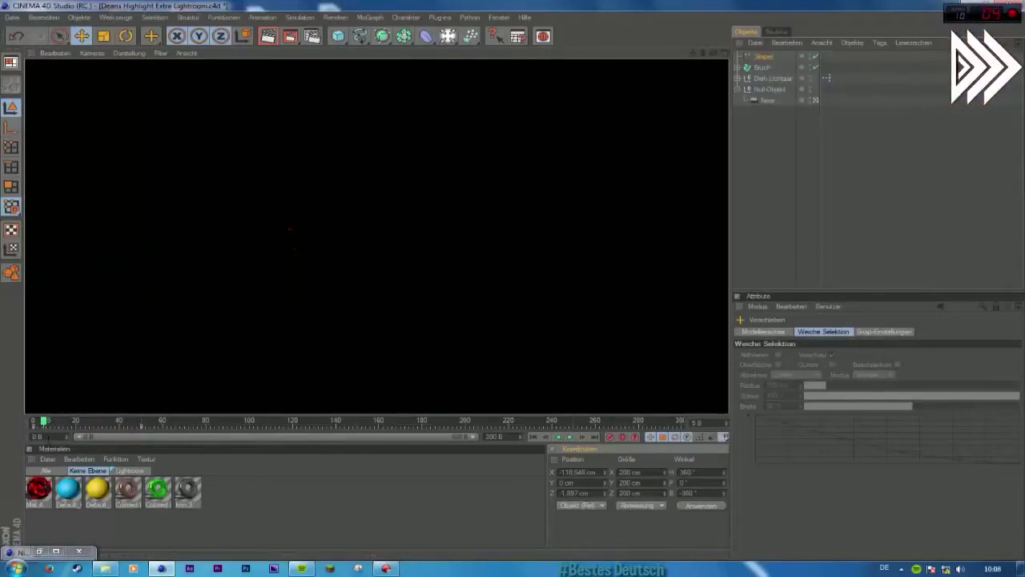
# Step: Play the effector animation from frame 0 to review the build-up of the cube, and return to frame 0
pyautogui.moveTo(37, 422); pyautogui.dragTo(31, 425)
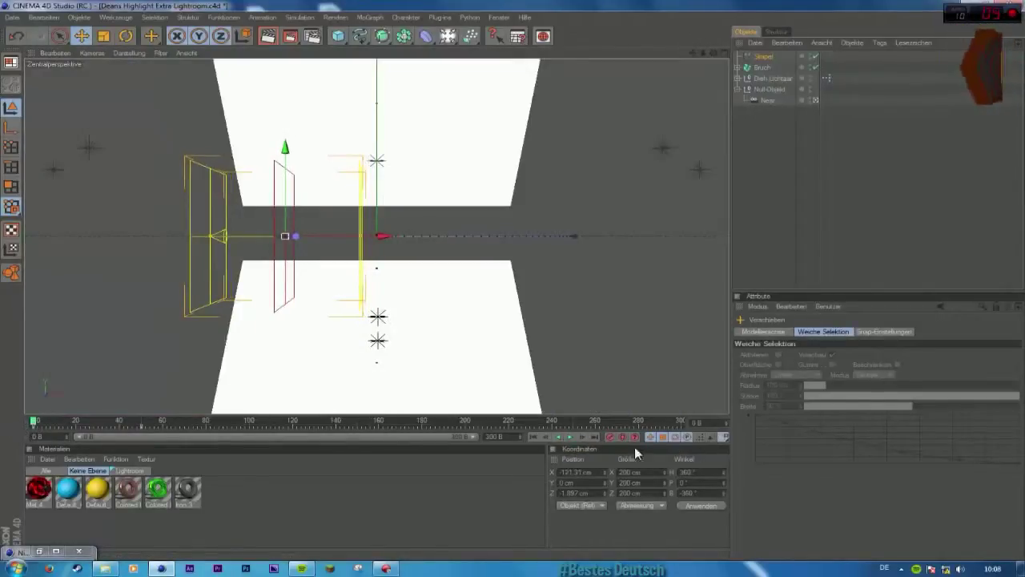
pyautogui.click(568, 435)
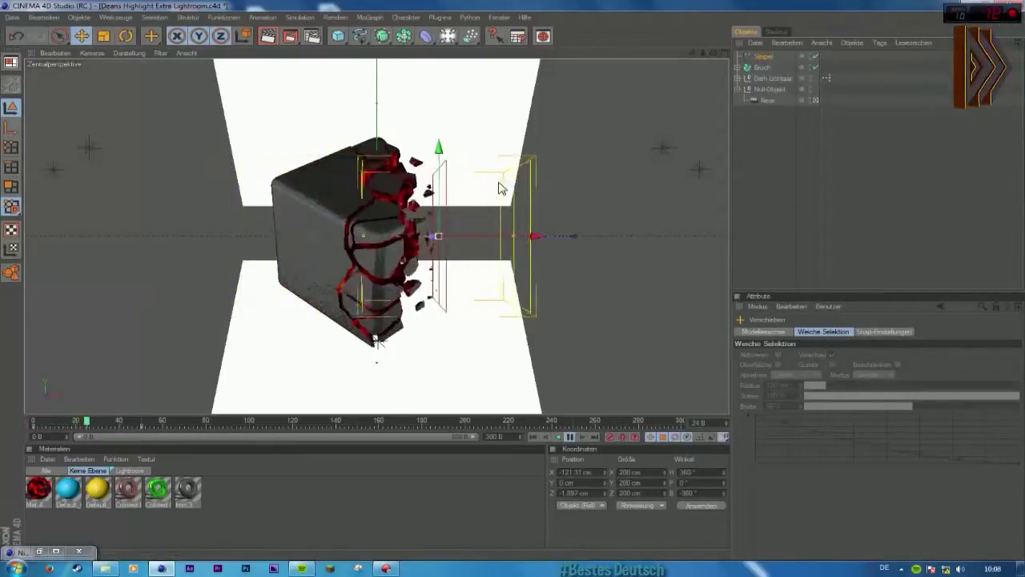
pyautogui.click(569, 436)
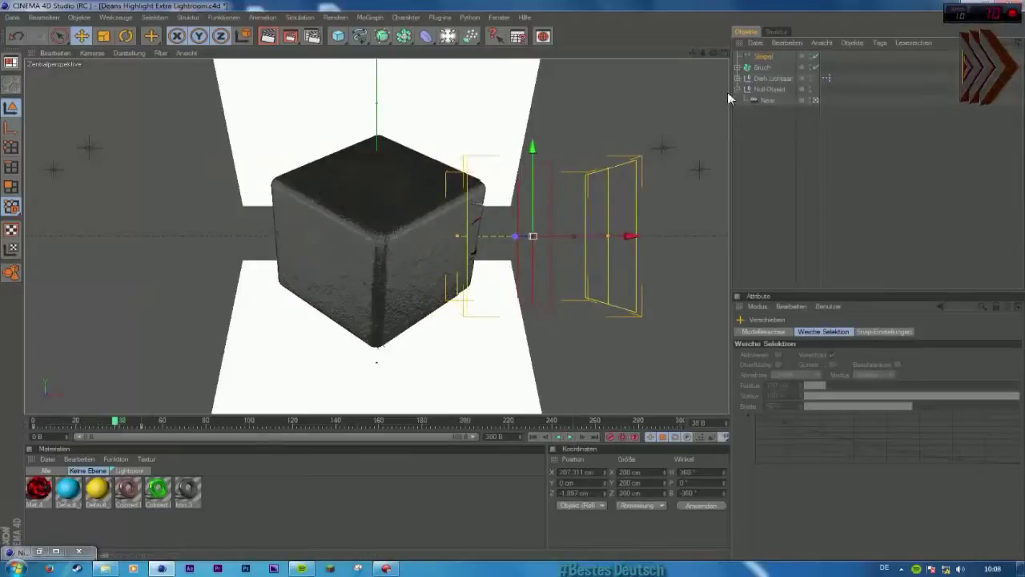
pyautogui.rightClick(766, 56)
pyautogui.click(754, 240)
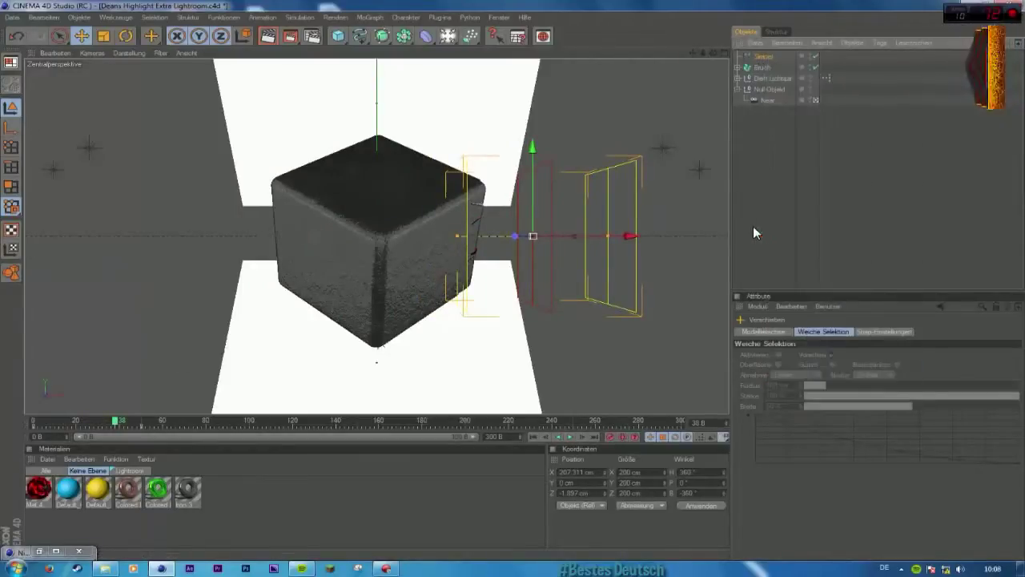
pyautogui.click(754, 146)
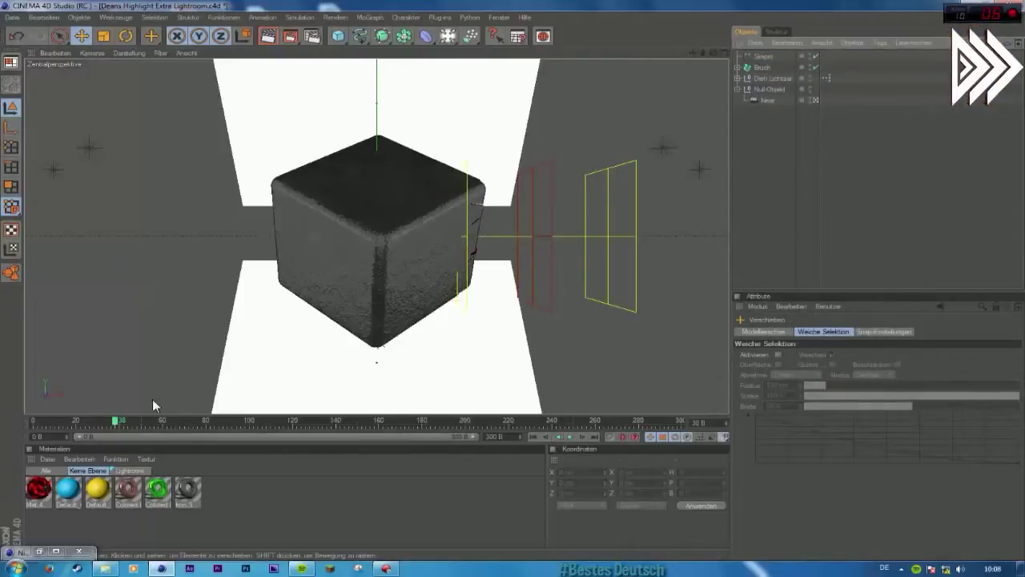
pyautogui.moveTo(117, 423); pyautogui.dragTo(22, 435)
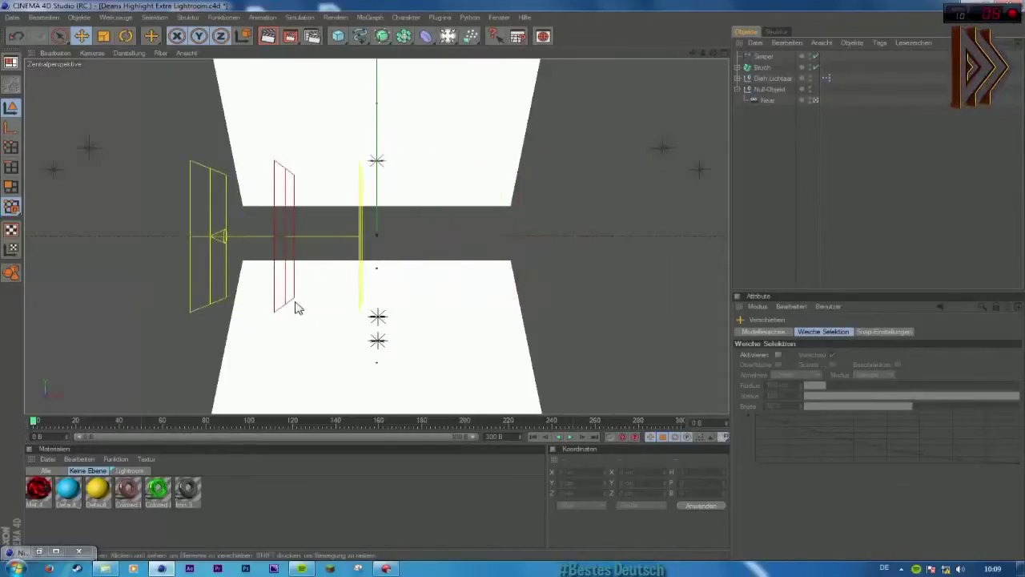
pyautogui.click(763, 57)
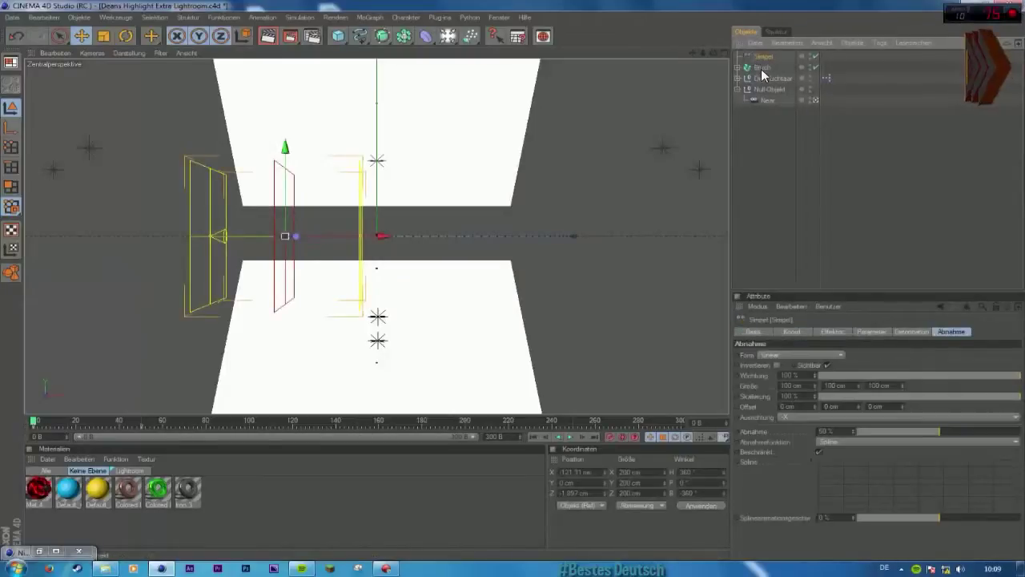
pyautogui.click(385, 567)
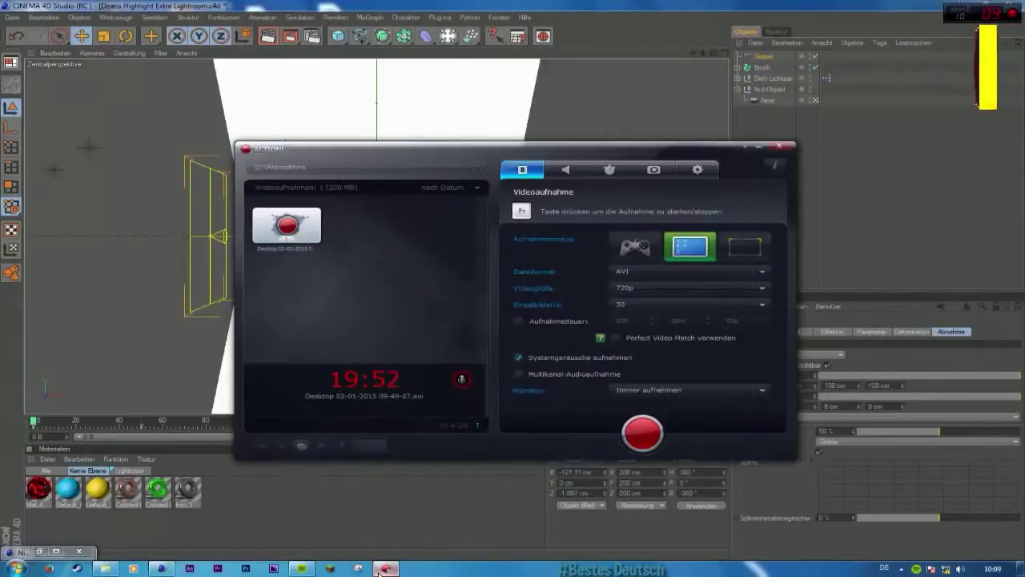
pyautogui.click(385, 568)
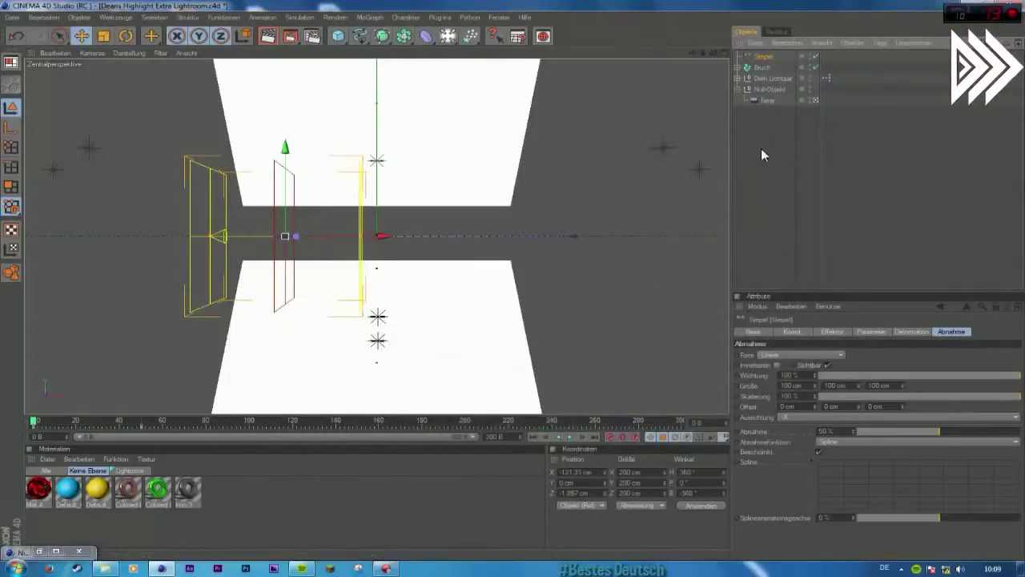
# Step: Scrub the timeline to frame 22 and add a Zufall effector to the Bruch object
pyautogui.moveTo(34, 421); pyautogui.dragTo(71, 426)
pyautogui.moveTo(88, 430); pyautogui.dragTo(81, 430)
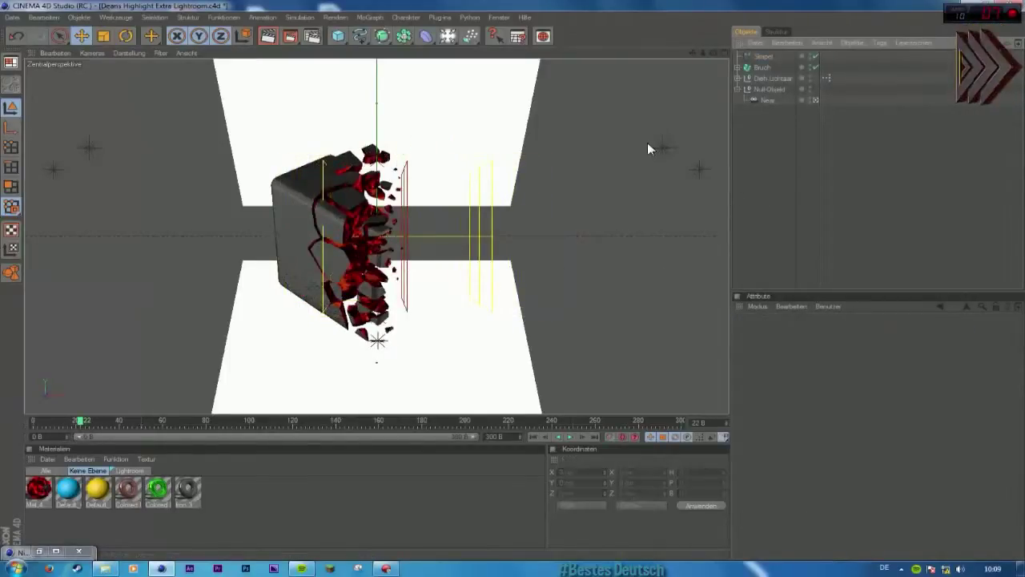
pyautogui.click(763, 68)
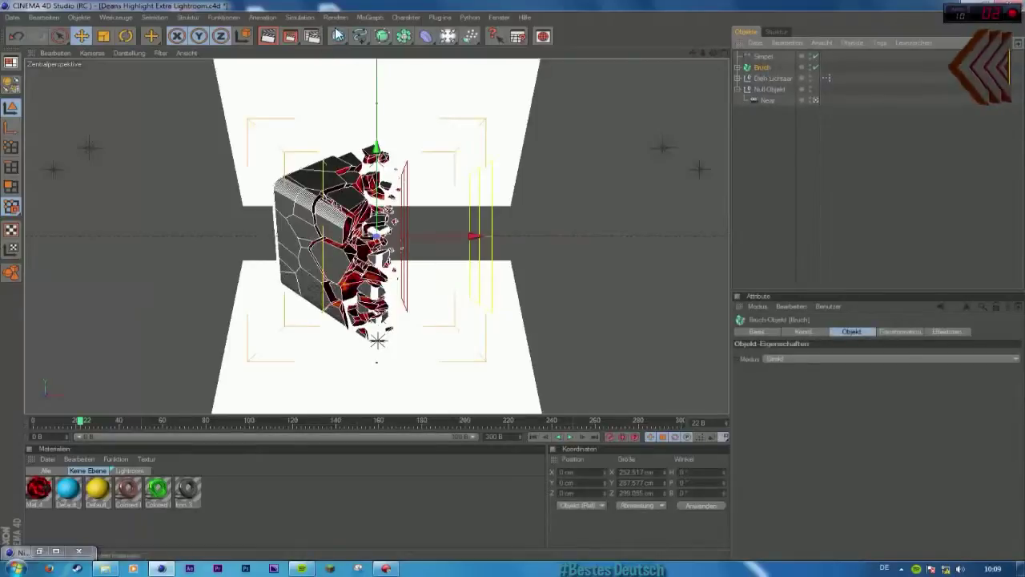
pyautogui.click(370, 17)
pyautogui.moveTo(389, 33)
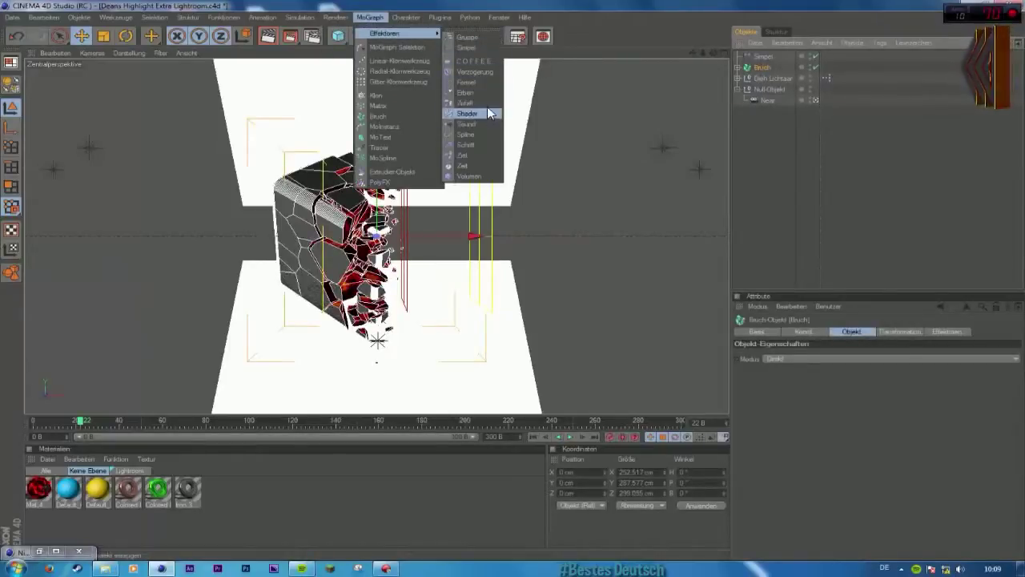
pyautogui.click(465, 103)
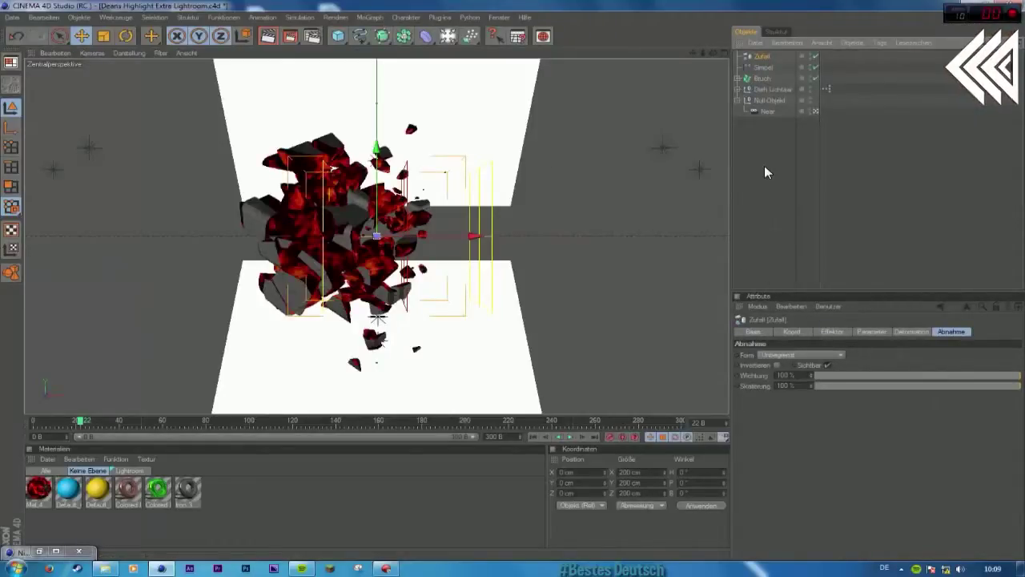
# Step: Delete the Zufall and Simpel effectors from the scene
pyautogui.keyDown('shift'); pyautogui.click(766, 71); pyautogui.keyUp('shift')
pyautogui.press('Delete')
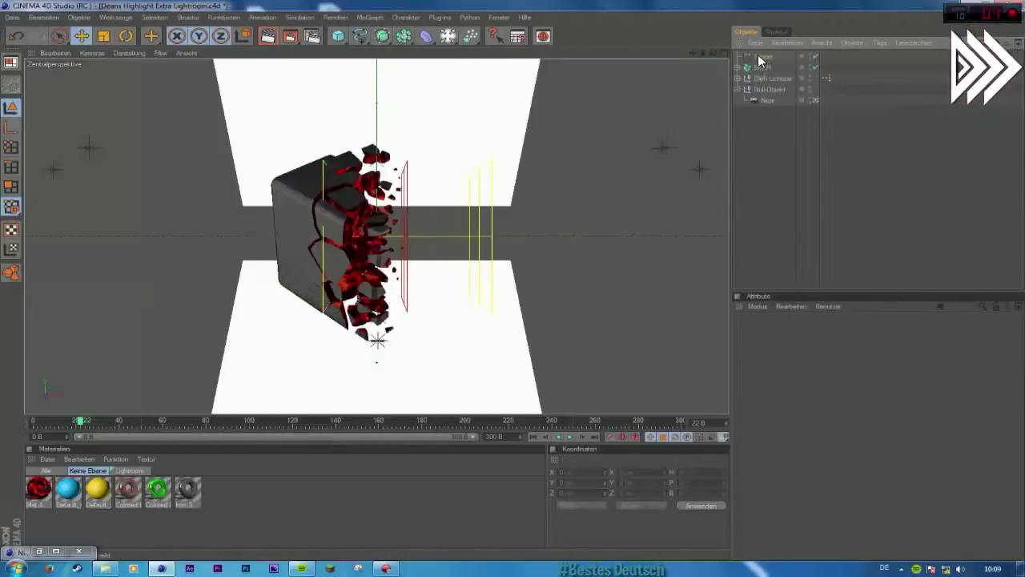
pyautogui.click(759, 56)
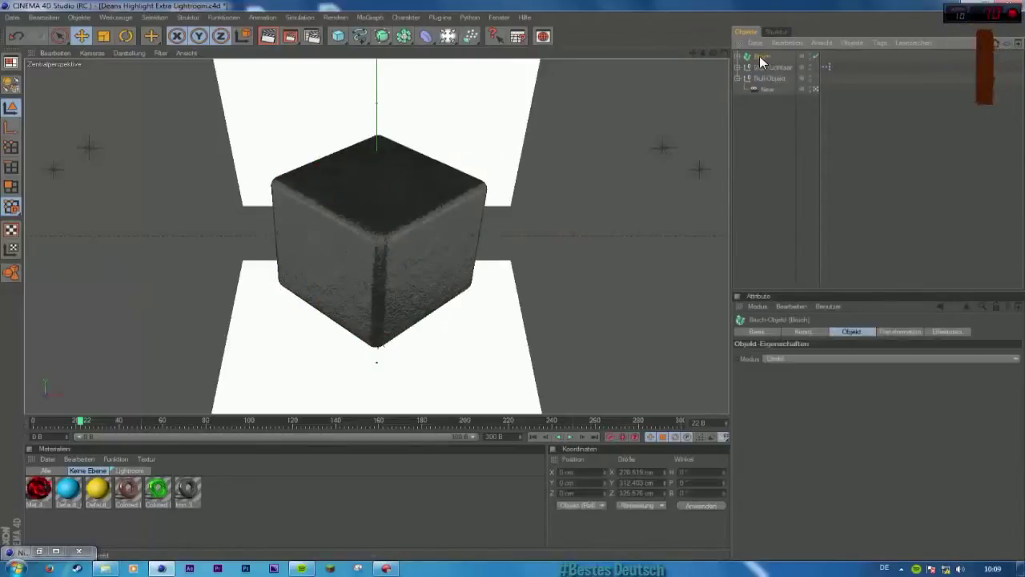
# Step: Add a new Simpel effector and a Zufall effector to the Bruch object
pyautogui.click(371, 17)
pyautogui.moveTo(392, 32)
pyautogui.click(472, 65)
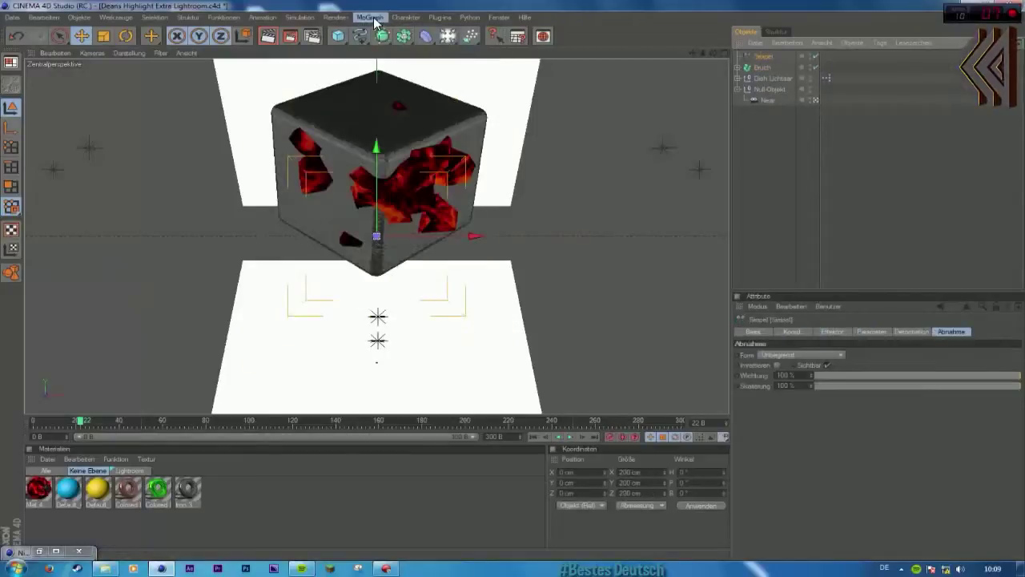
pyautogui.click(370, 17)
pyautogui.click(476, 102)
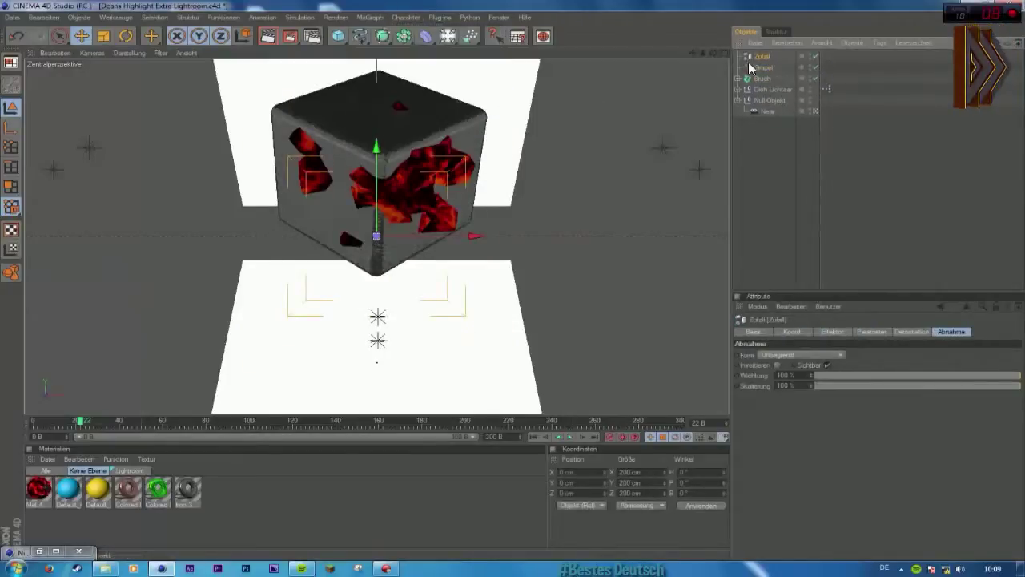
# Step: Turn off the Simpel effector's position influence and enable uniform scaling with a value of -1, leaving the angle option off
pyautogui.click(872, 331)
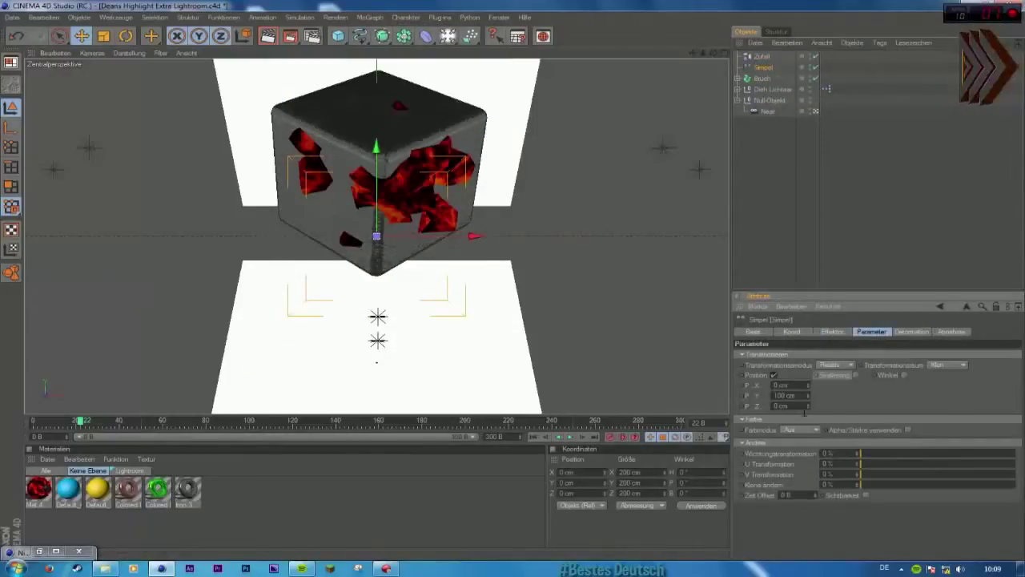
pyautogui.click(775, 374)
pyautogui.click(851, 375)
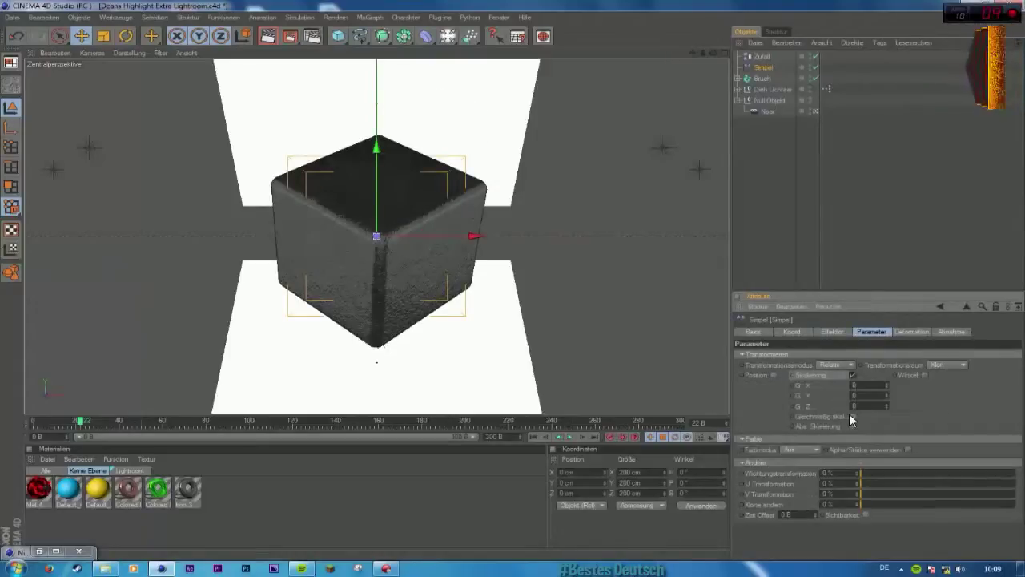
pyautogui.click(852, 416)
pyautogui.write('-1')
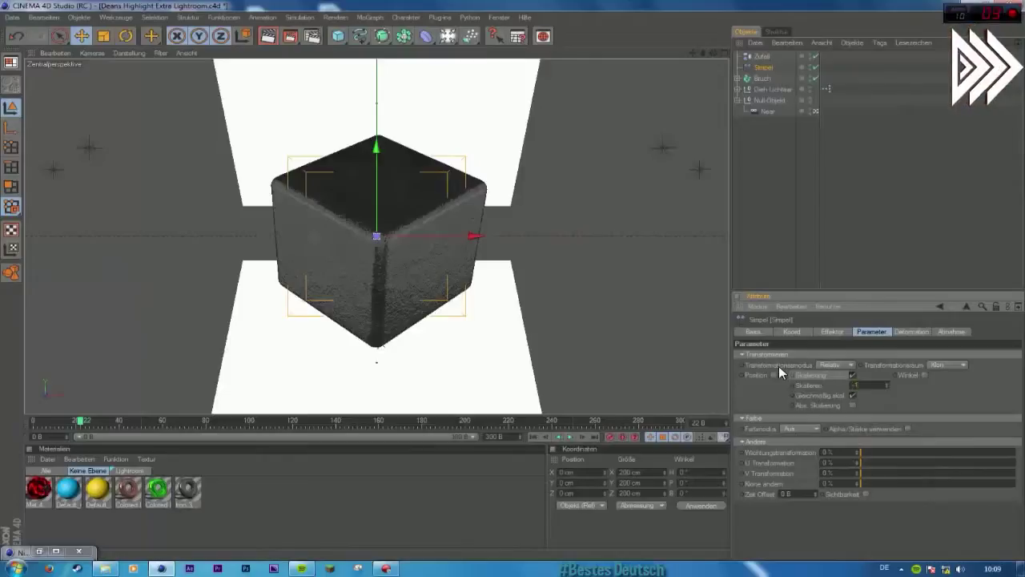
pyautogui.press('Return')
pyautogui.click(925, 375)
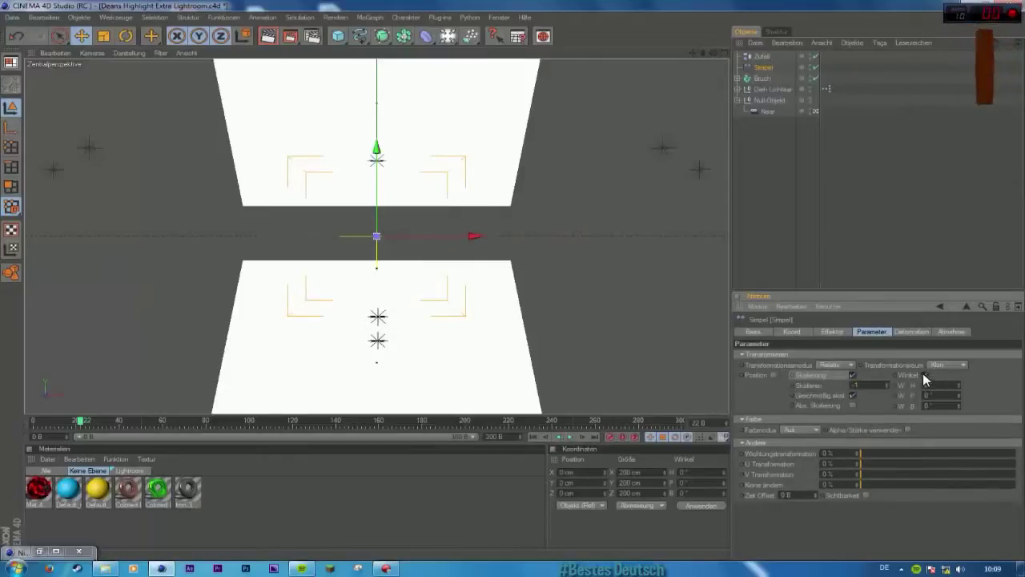
pyautogui.click(925, 375)
# Step: Set the Simpel effector's falloff shape to Linear with orientation -X
pyautogui.click(956, 333)
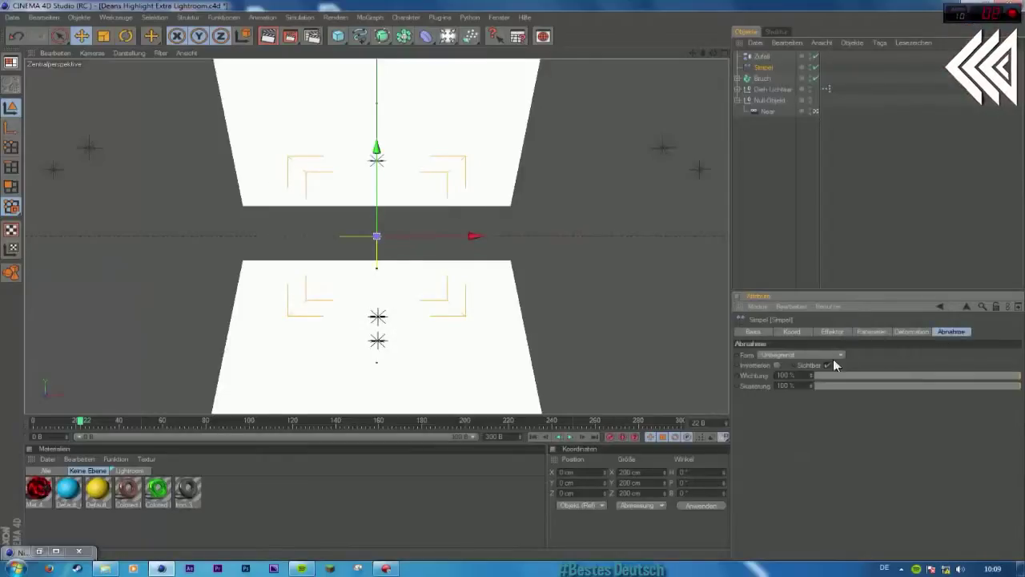
pyautogui.click(801, 355)
pyautogui.click(795, 410)
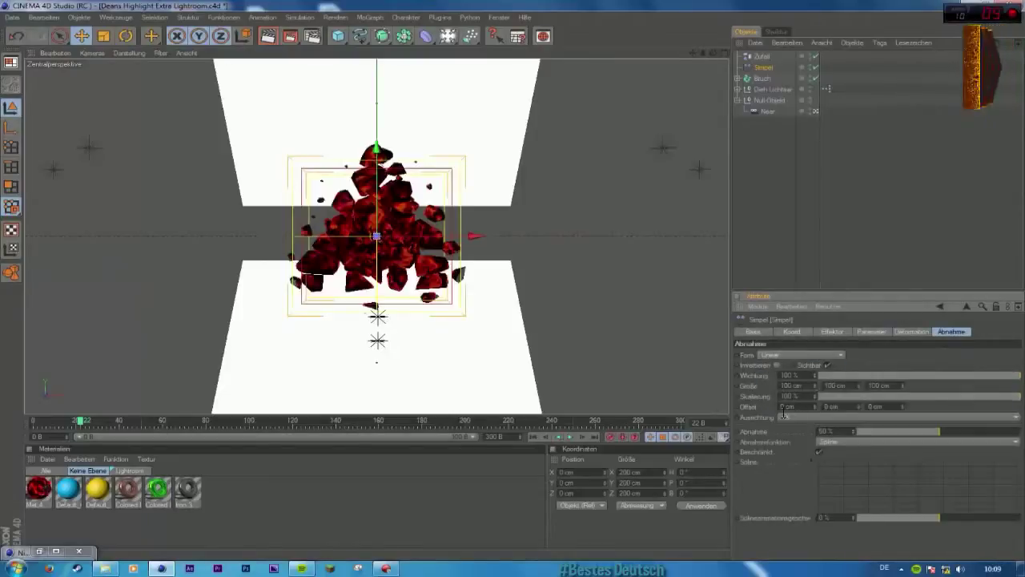
pyautogui.click(797, 418)
pyautogui.click(795, 433)
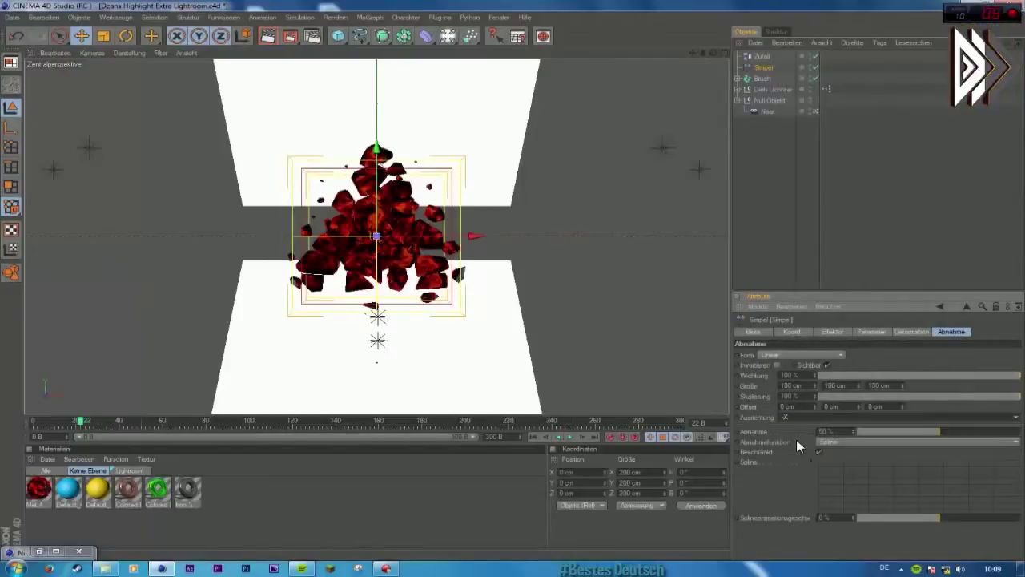
# Step: Set the Zufall effector's position variation to 2 cm on X, Y and Z
pyautogui.click(762, 56)
pyautogui.click(872, 331)
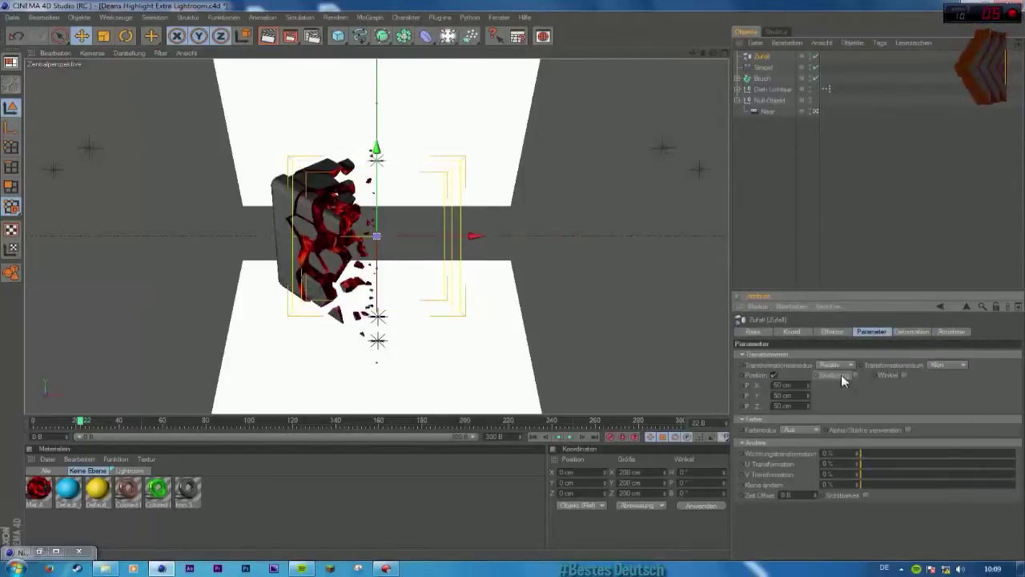
pyautogui.doubleClick(789, 384)
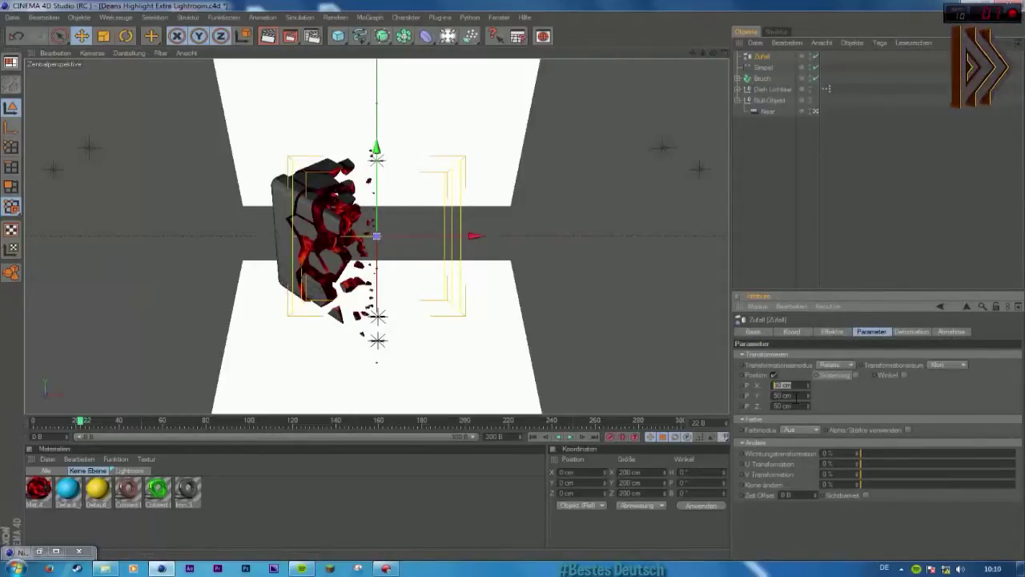
pyautogui.write('2')
pyautogui.press('Tab')
pyautogui.write('2')
pyautogui.press('Tab')
pyautogui.write('2')
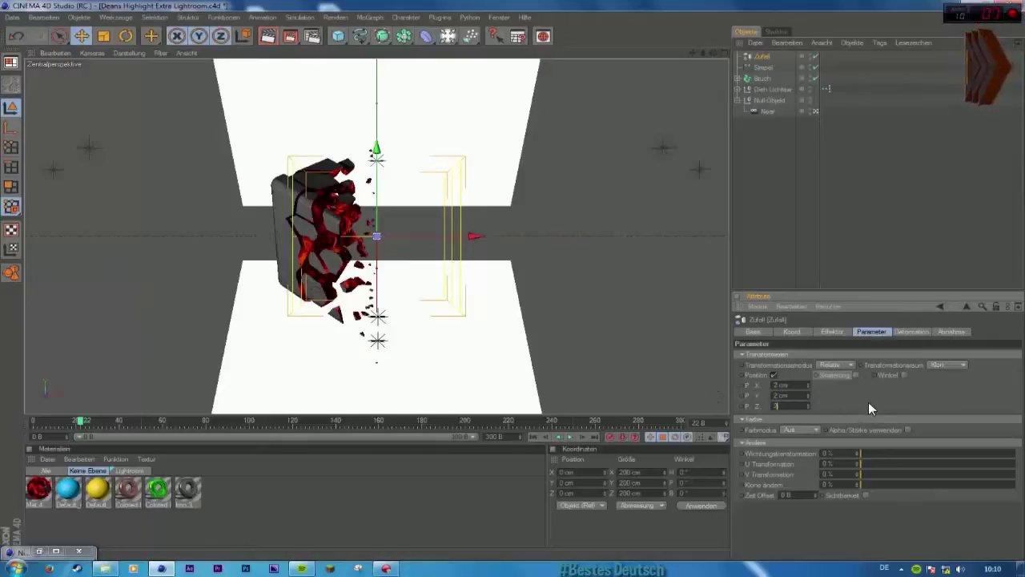
# Step: Enable the Zufall effector's angle variation with heading 12°, pitch 21° and bank -12°
pyautogui.click(904, 375)
pyautogui.doubleClick(909, 385)
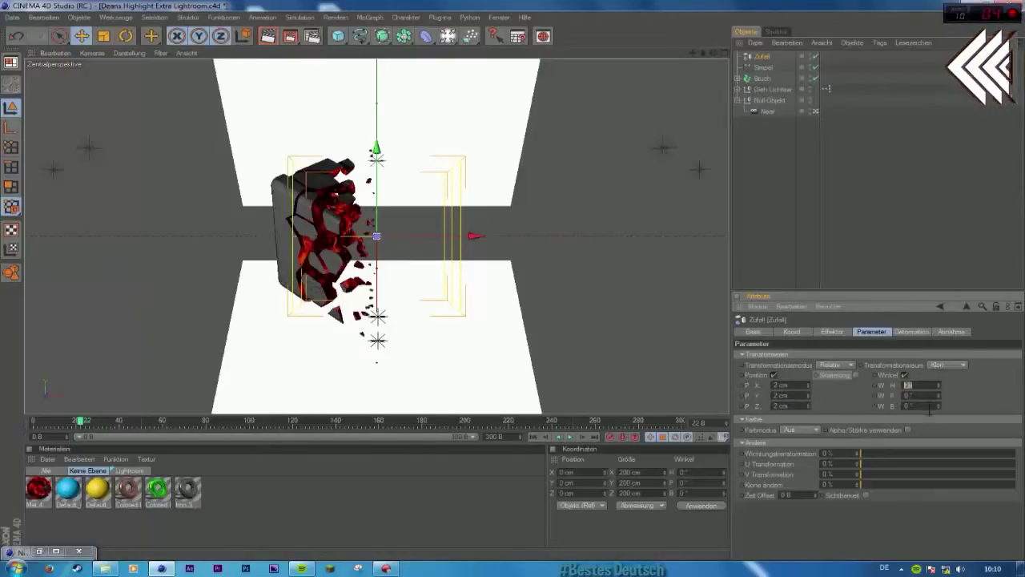
pyautogui.write('12')
pyautogui.press('Tab')
pyautogui.write('21')
pyautogui.press('Tab')
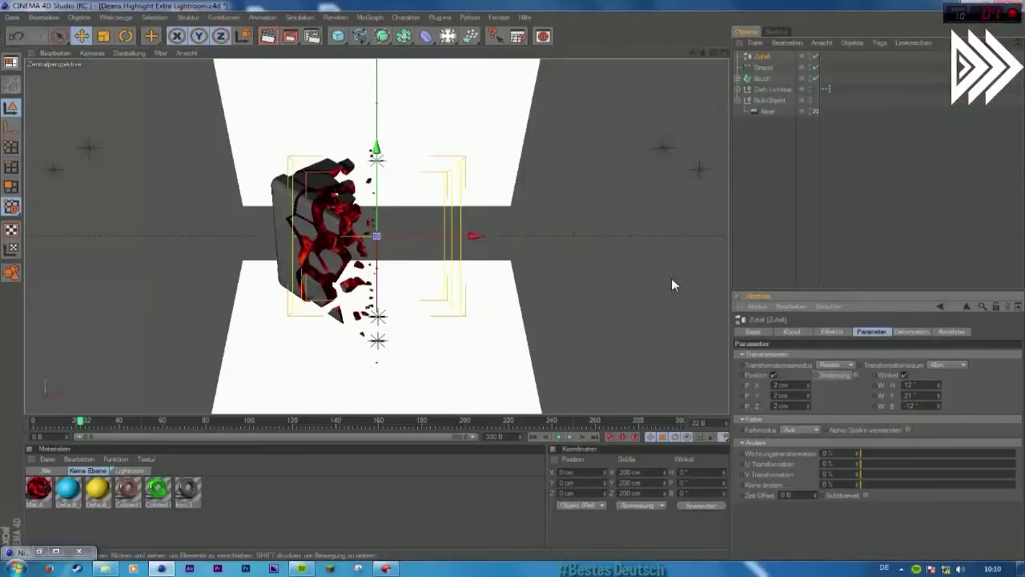
# Step: Set the Zufall effector's falloff shape to Linear with orientation -X
pyautogui.click(753, 148)
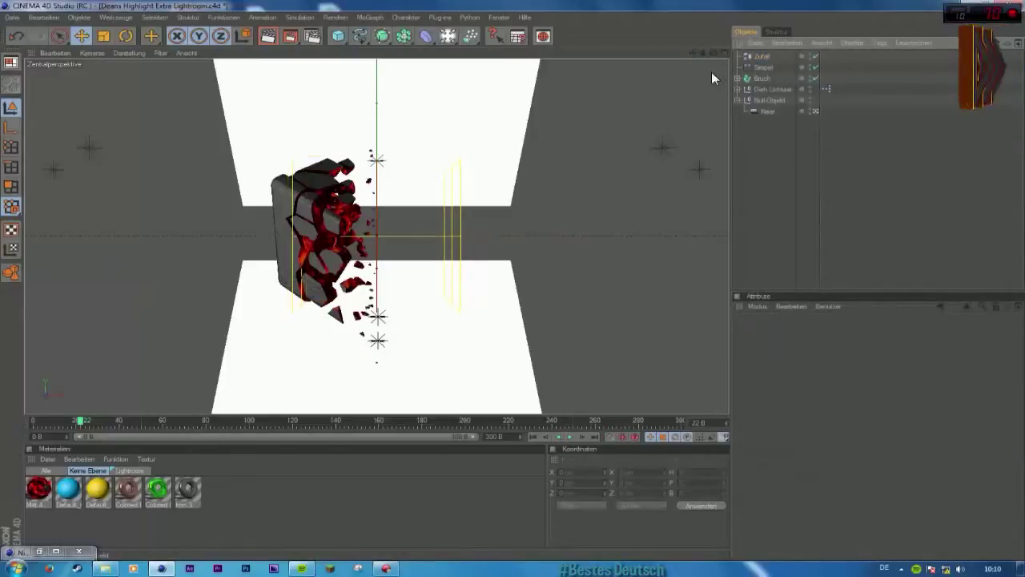
pyautogui.click(761, 56)
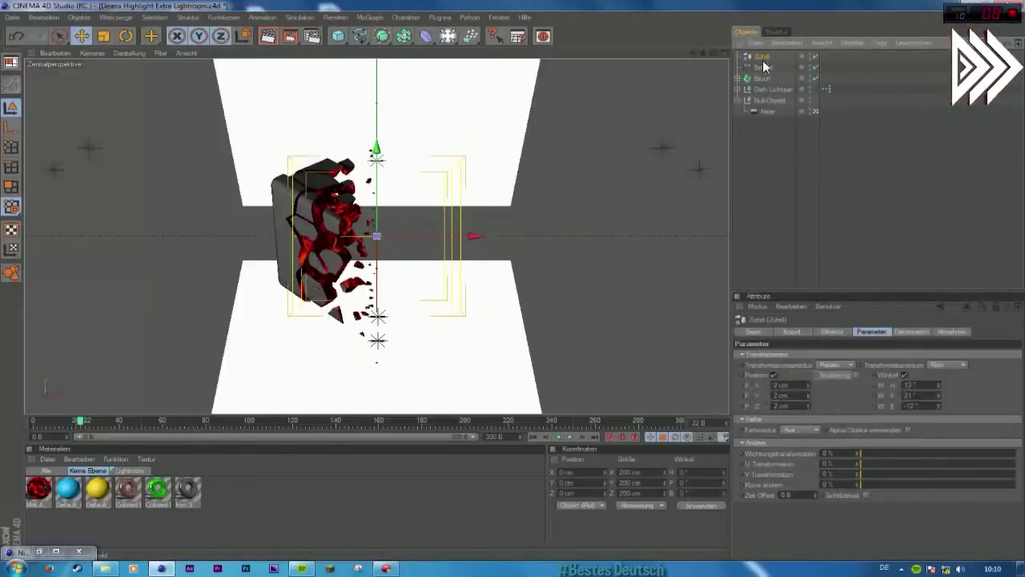
pyautogui.click(950, 331)
pyautogui.click(814, 355)
pyautogui.click(805, 399)
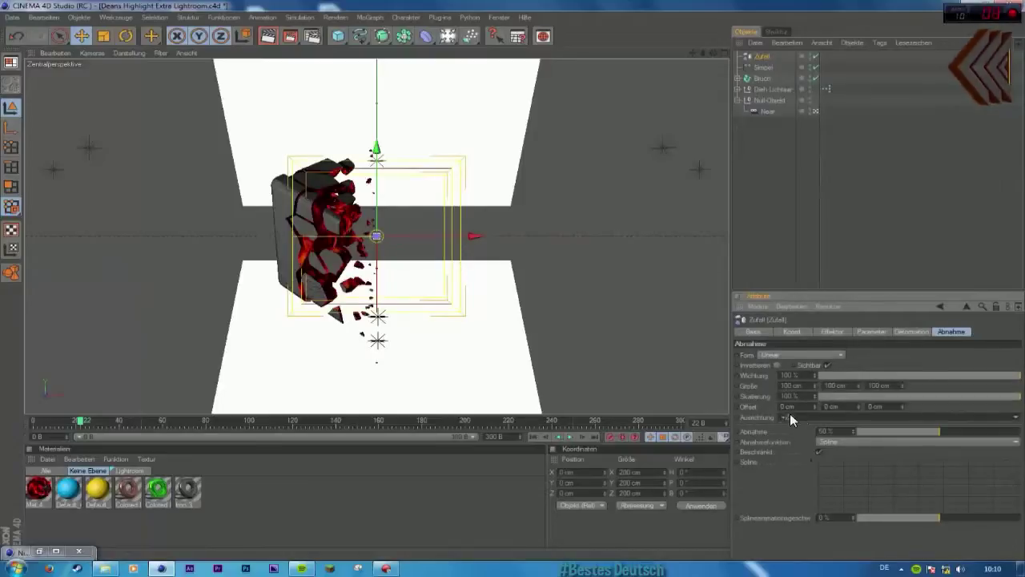
pyautogui.click(790, 415)
pyautogui.click(805, 438)
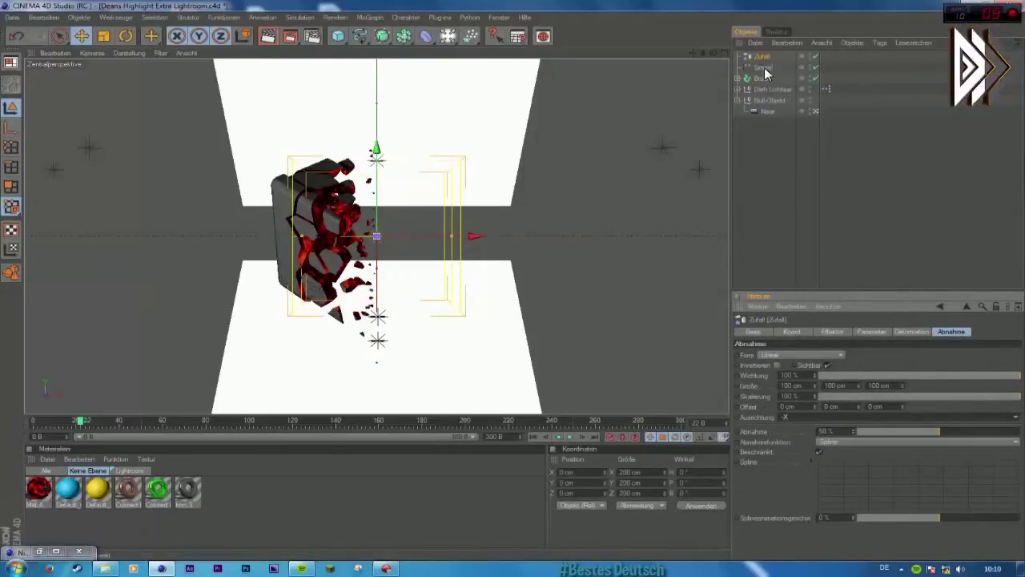
# Step: Select the Zufall and Simpel effectors together and move them along the X axis to about 109 cm
pyautogui.middleClick(689, 145)
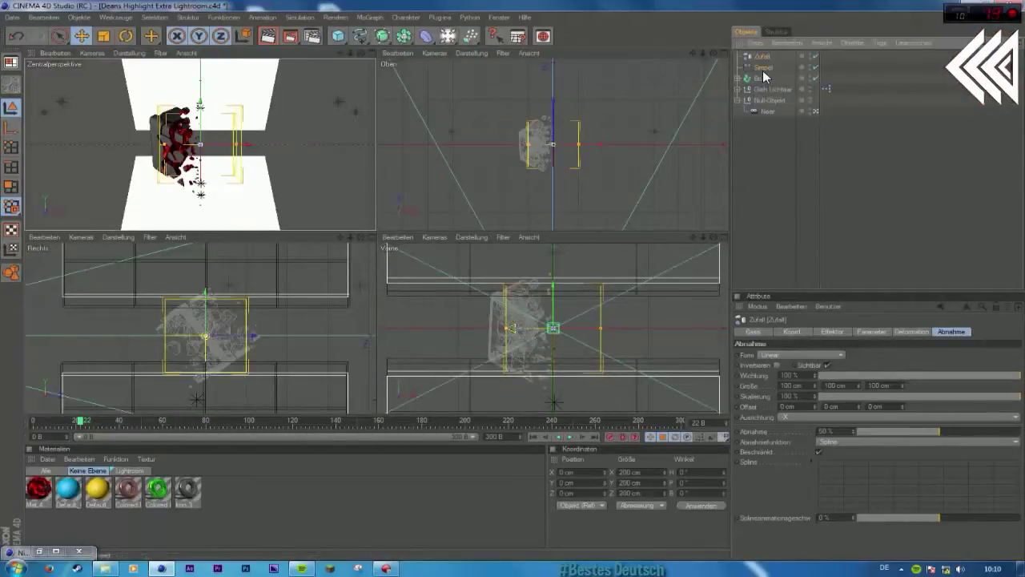
pyautogui.middleClick(279, 214)
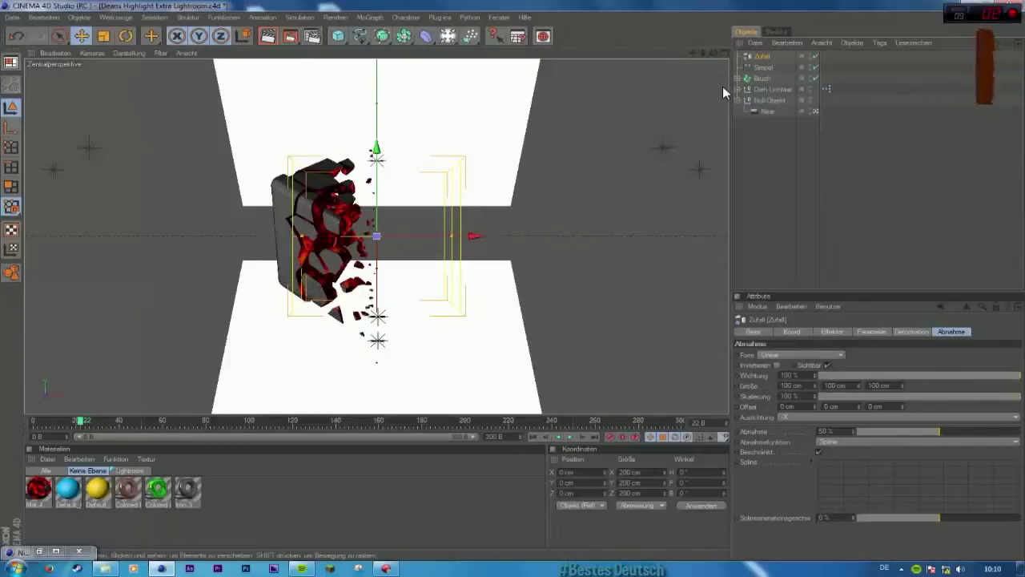
pyautogui.click(765, 69)
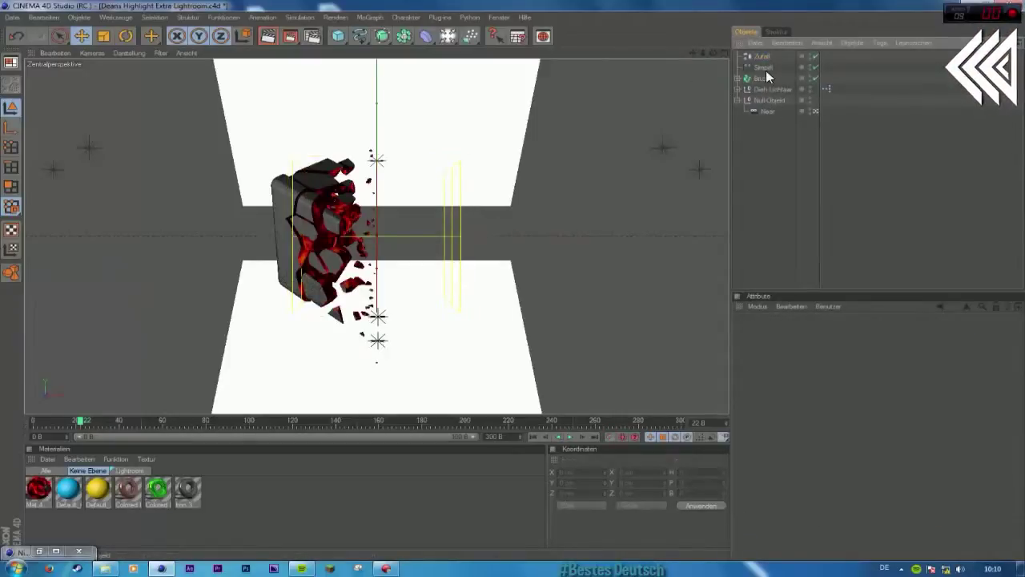
pyautogui.click(762, 57)
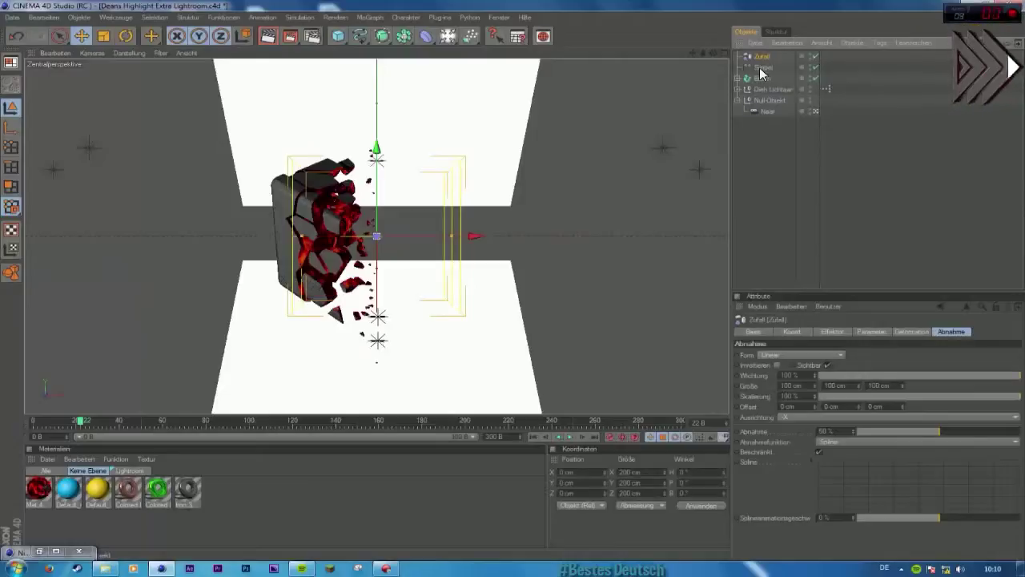
pyautogui.keyDown('shift'); pyautogui.click(760, 67); pyautogui.keyUp('shift')
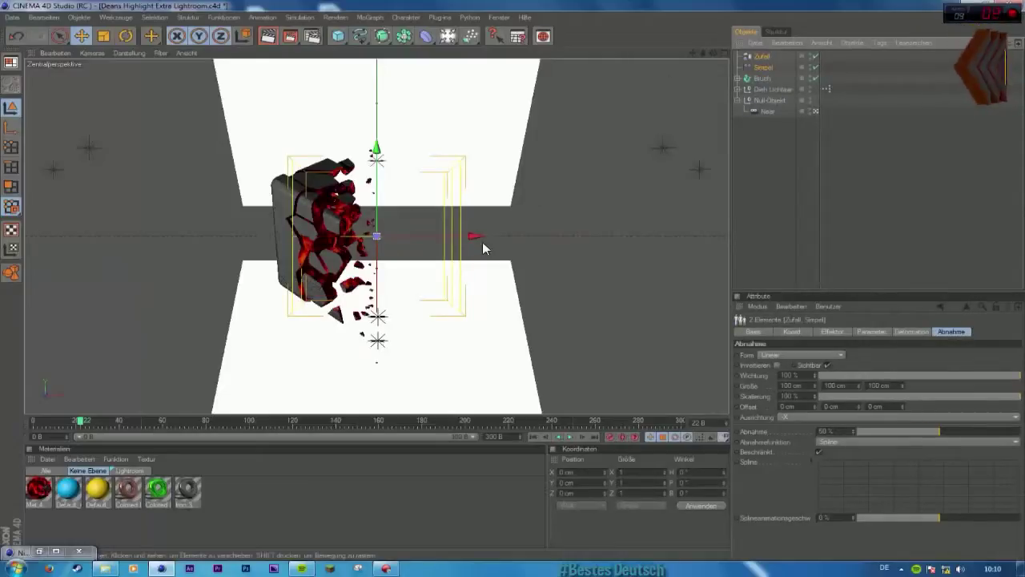
pyautogui.moveTo(482, 242); pyautogui.dragTo(559, 237)
# Step: Add the Zufall effector to the Bruch object's effector list below Simpel
pyautogui.click(762, 58)
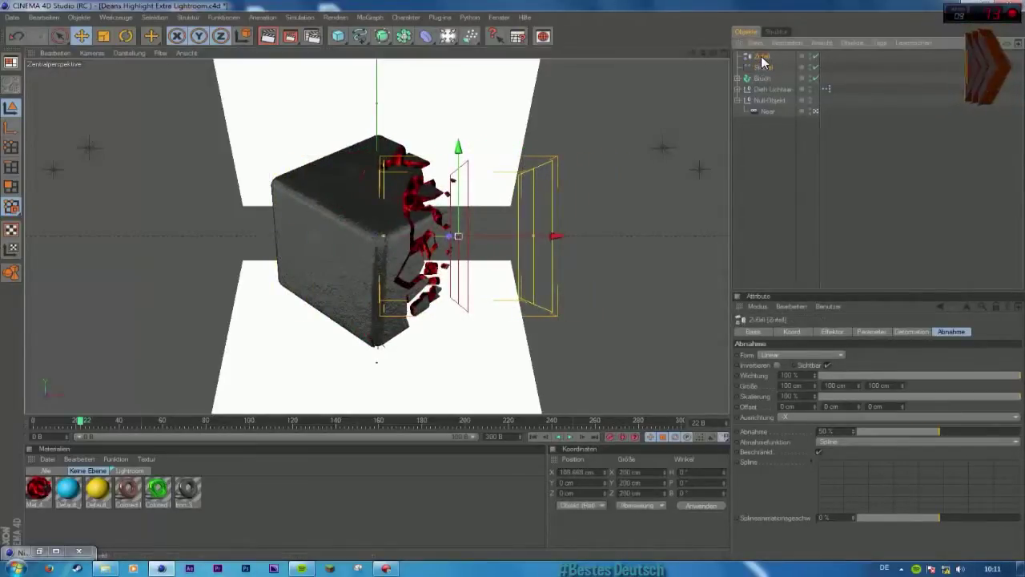
pyautogui.click(871, 331)
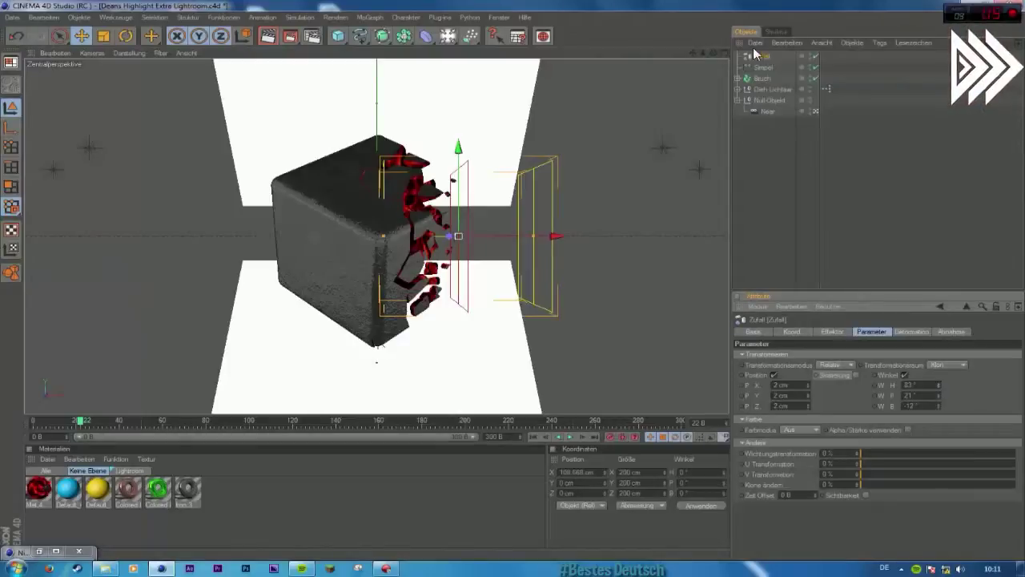
pyautogui.click(763, 79)
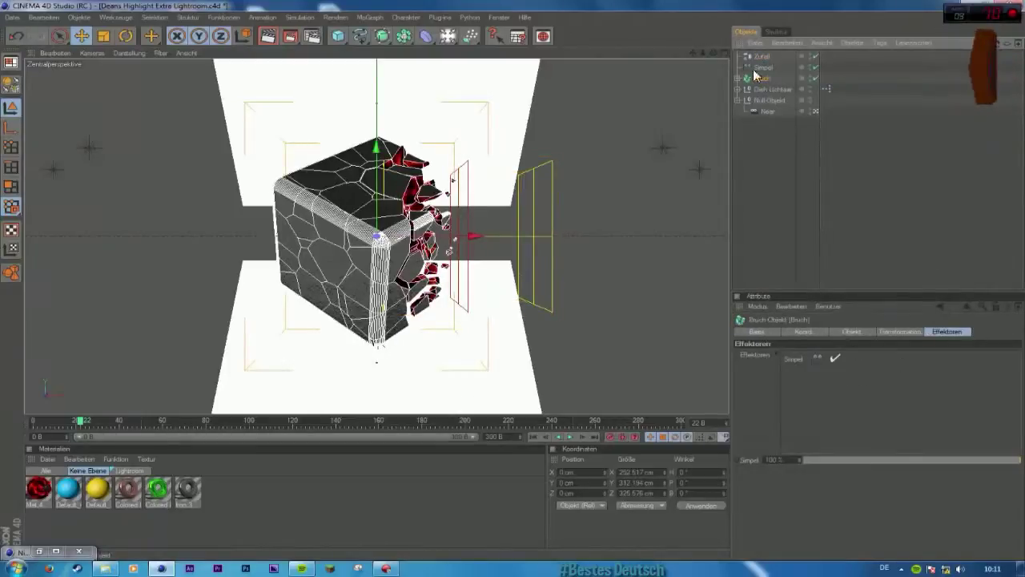
pyautogui.moveTo(758, 56); pyautogui.dragTo(804, 397)
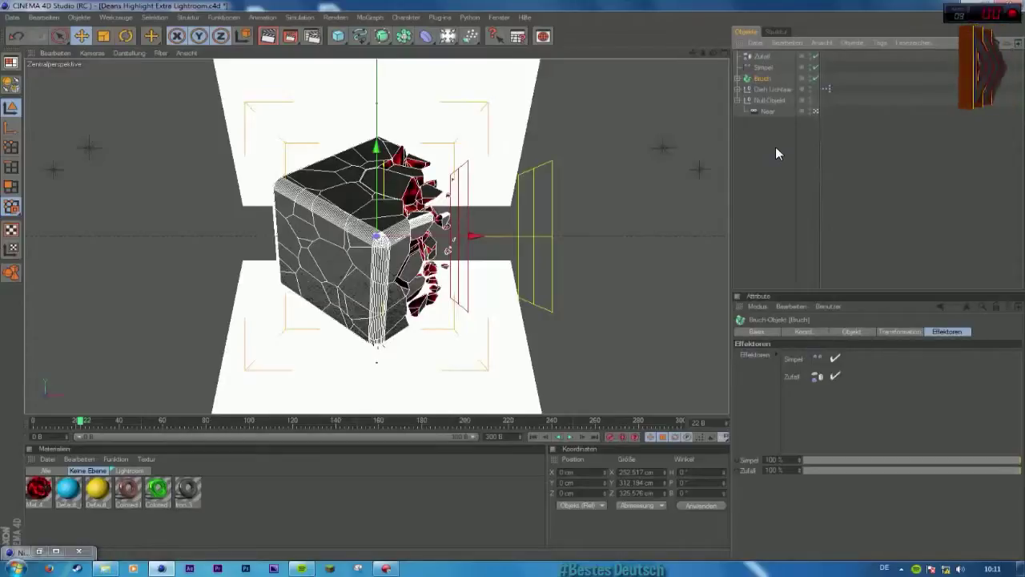
# Step: Set the Zufall effector's heading to 90°, pitch to -100° and bank to 50°, with position X 20 cm and Y -40 cm
pyautogui.click(761, 56)
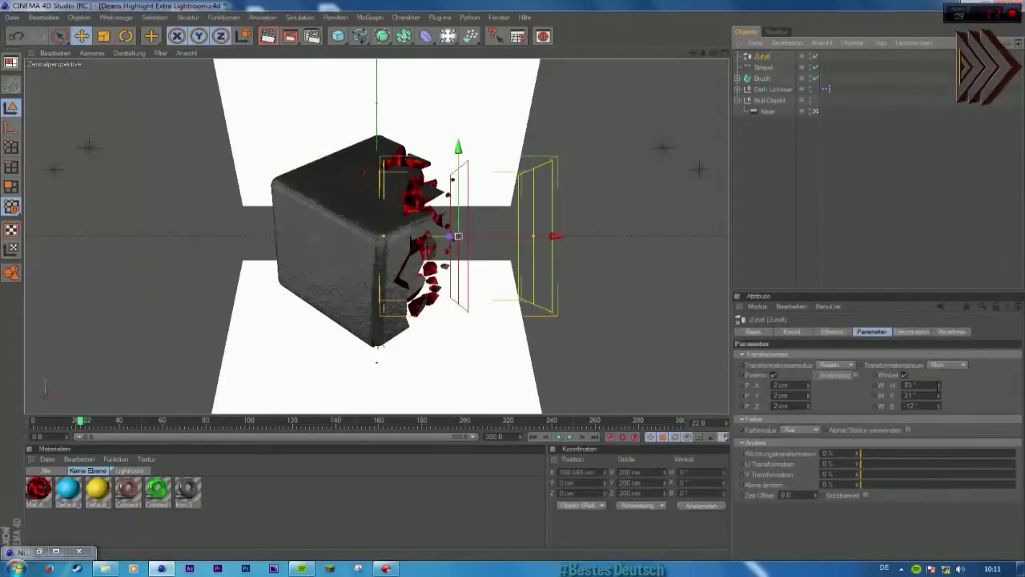
pyautogui.click(939, 382)
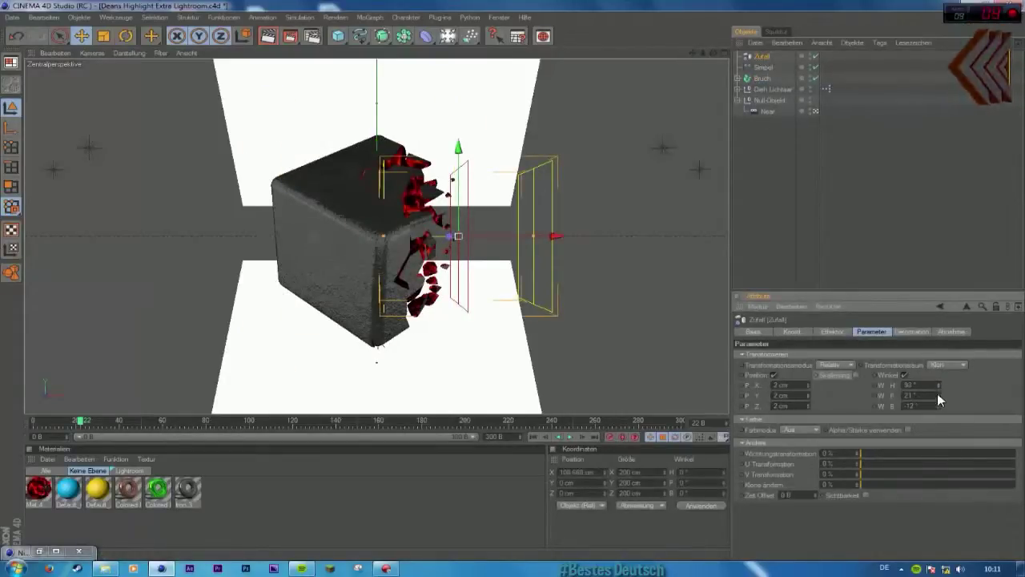
pyautogui.moveTo(939, 395); pyautogui.dragTo(939, 421)
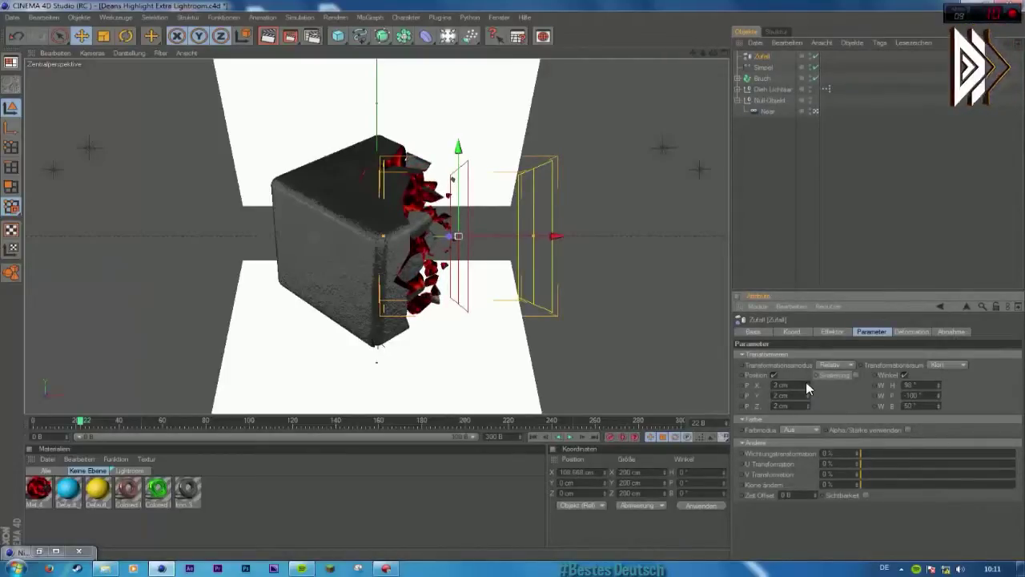
pyautogui.moveTo(808, 385); pyautogui.dragTo(807, 418)
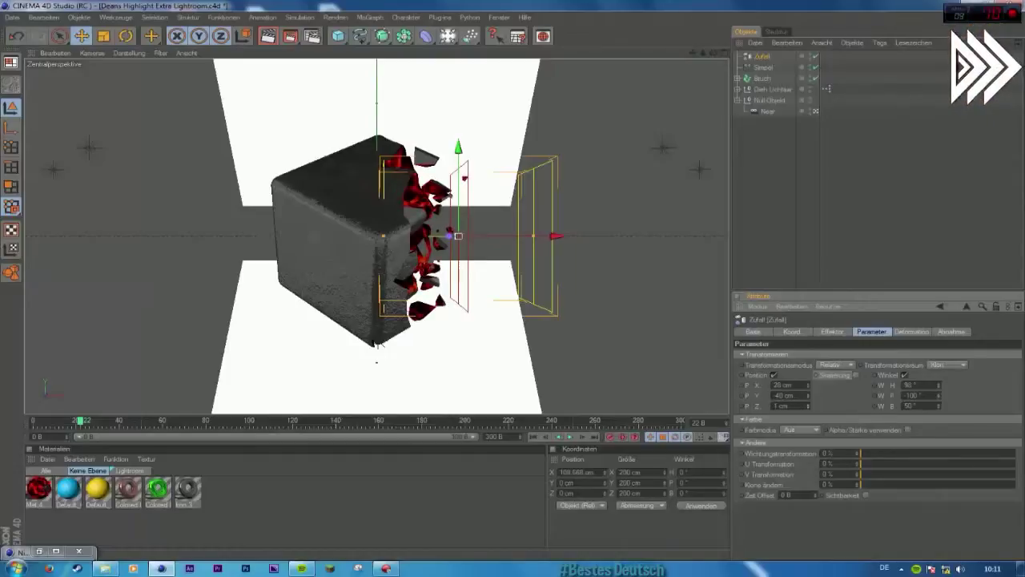
# Step: Move the Zufall and Simpel effectors together to about -165 cm on X and record their keyframes at frame 0
pyautogui.click(763, 68)
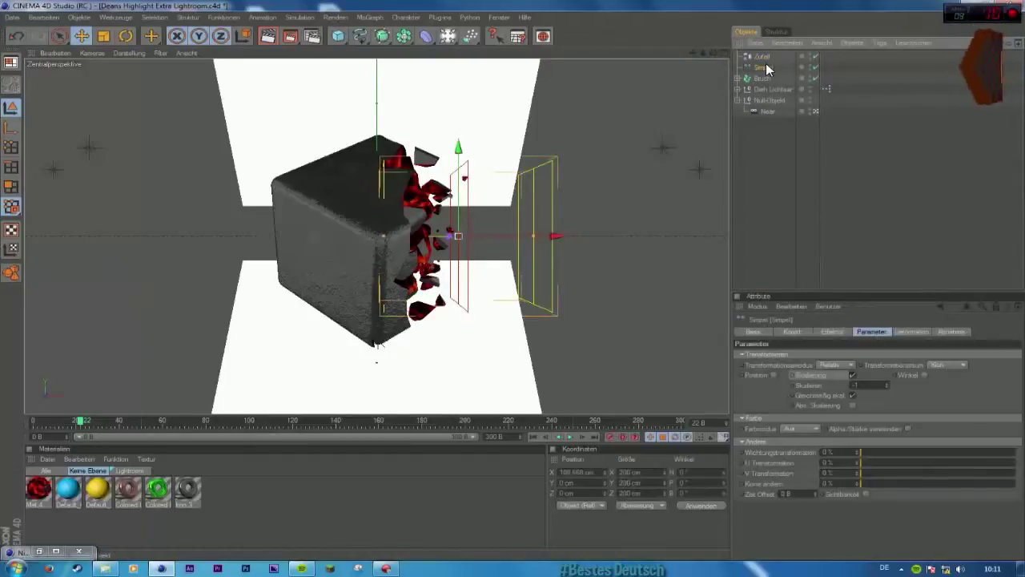
pyautogui.click(761, 58)
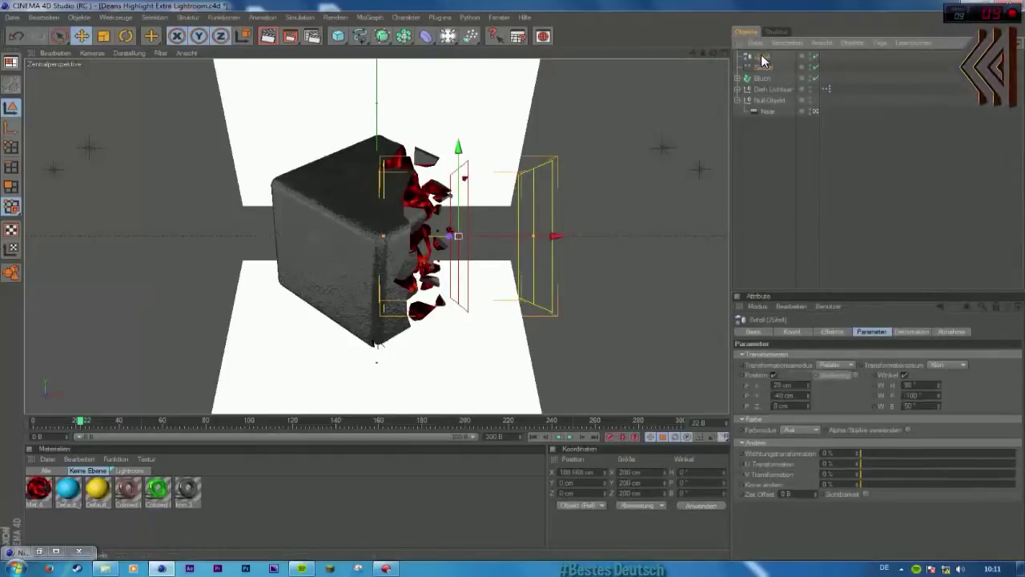
pyautogui.keyDown('shift'); pyautogui.click(763, 68); pyautogui.keyUp('shift')
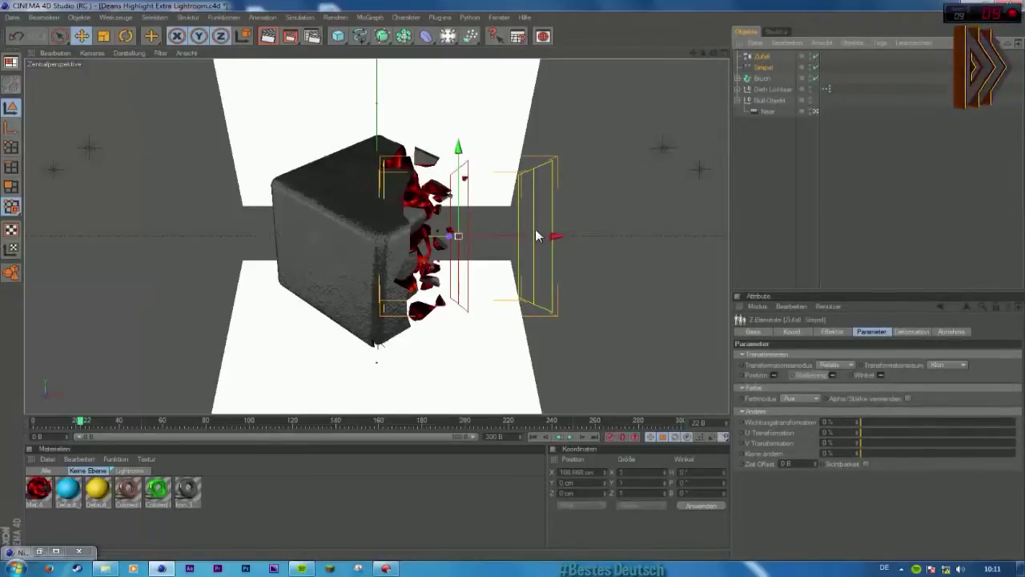
pyautogui.moveTo(553, 236); pyautogui.dragTo(348, 237)
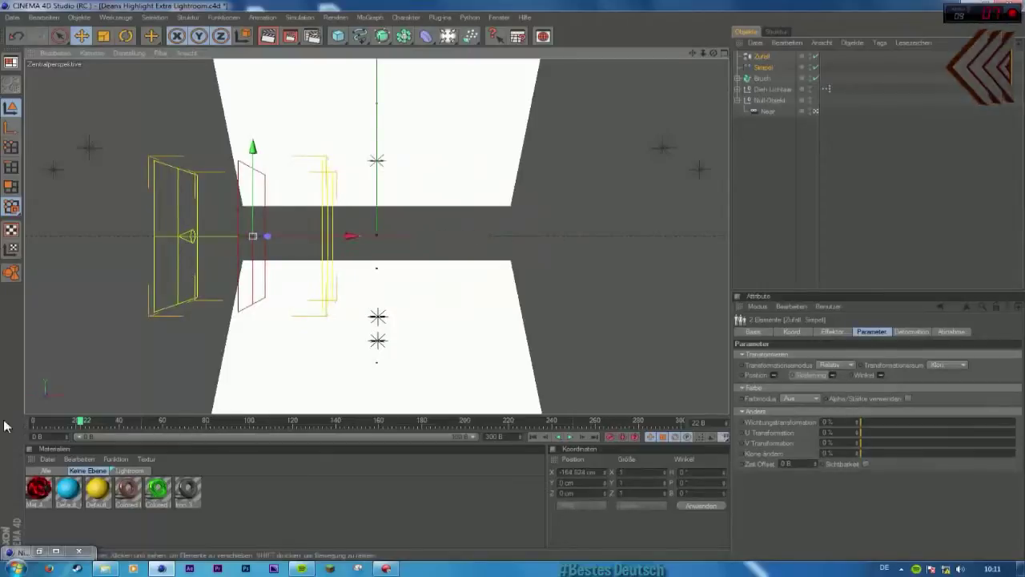
pyautogui.moveTo(82, 426); pyautogui.dragTo(33, 423)
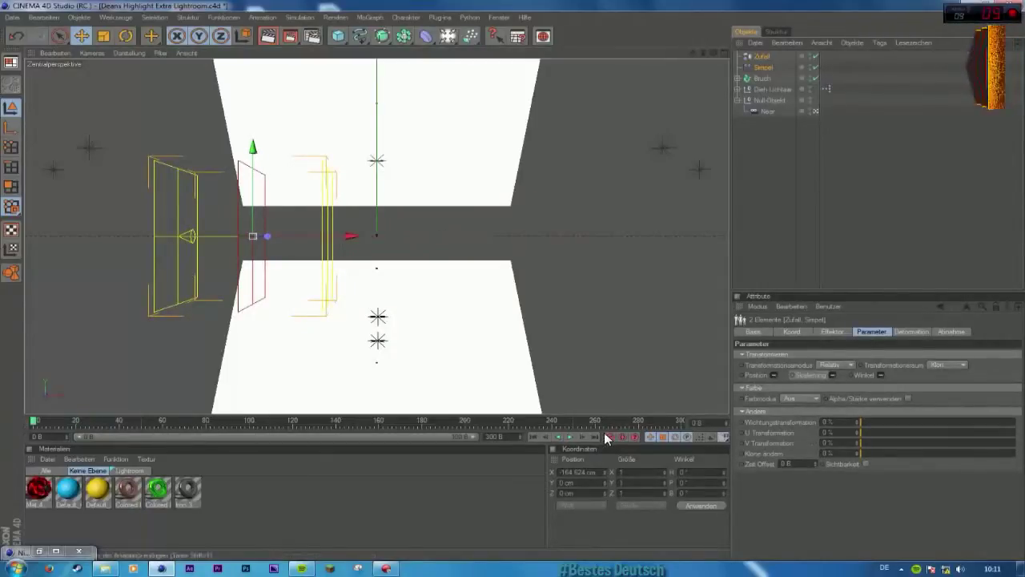
# Step: At frame 50, move both effectors along X to about 254 cm beyond the cube and record their keyframes
pyautogui.click(140, 419)
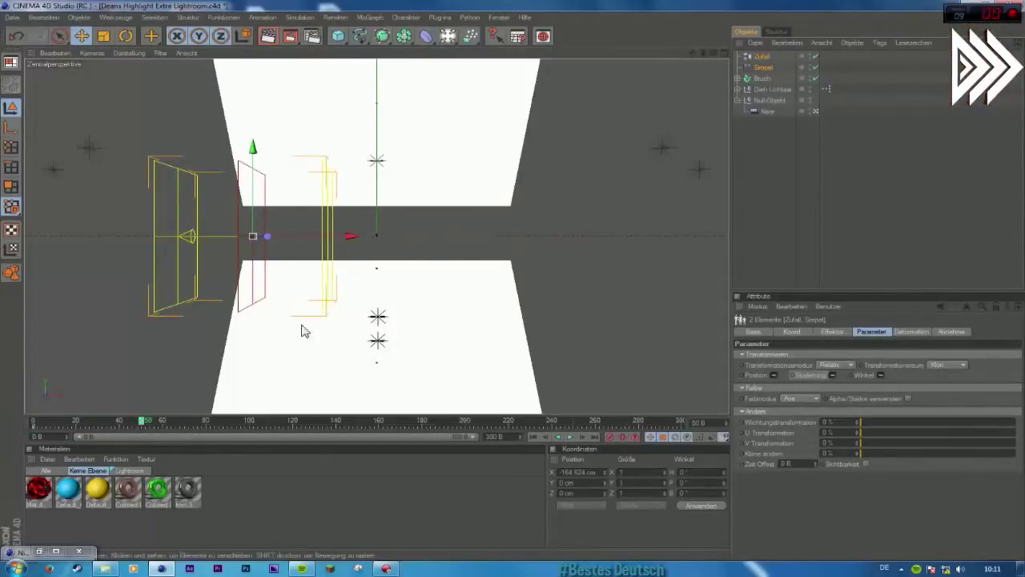
pyautogui.moveTo(352, 236); pyautogui.dragTo(666, 236)
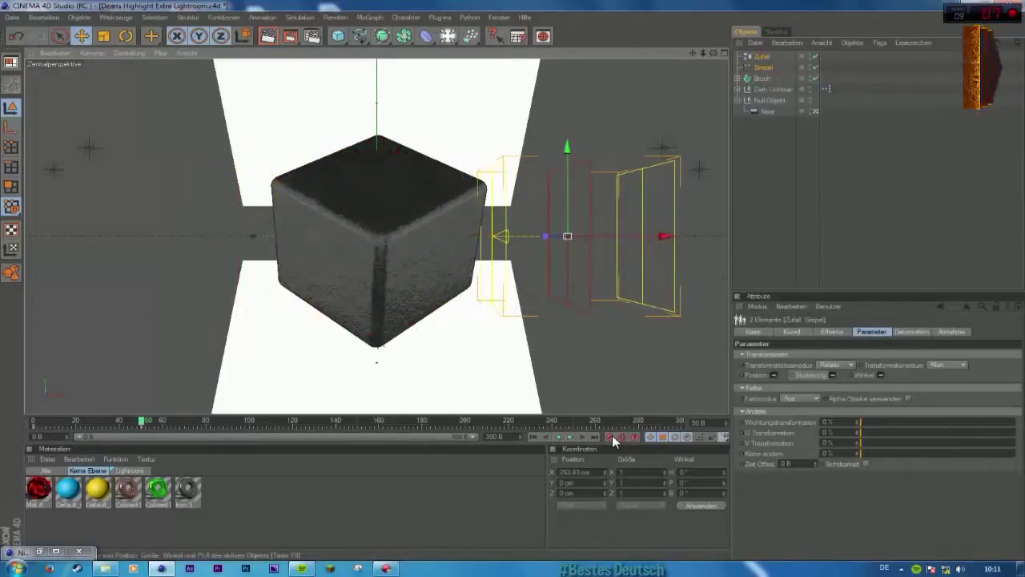
pyautogui.click(737, 161)
# Step: Shift the Zufall effector's starting keyframes from frame 0 to frame 14
pyautogui.click(762, 56)
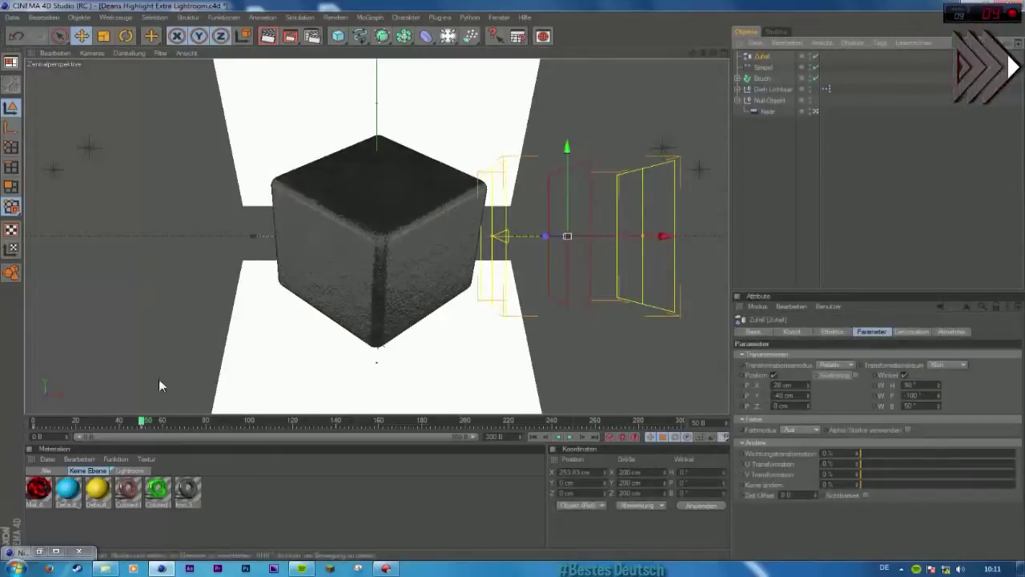
pyautogui.click(33, 427)
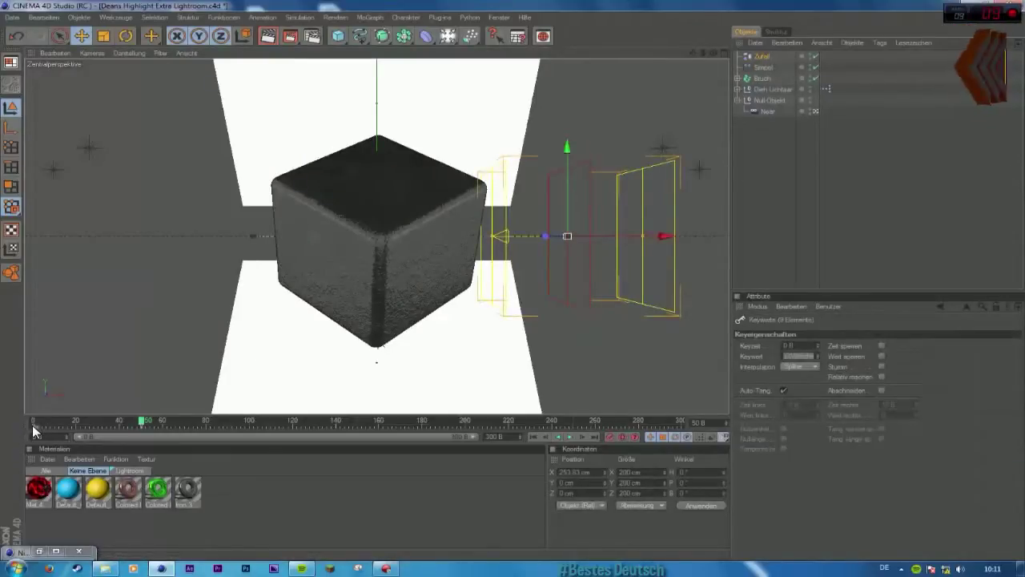
pyautogui.moveTo(50, 427); pyautogui.dragTo(53, 430)
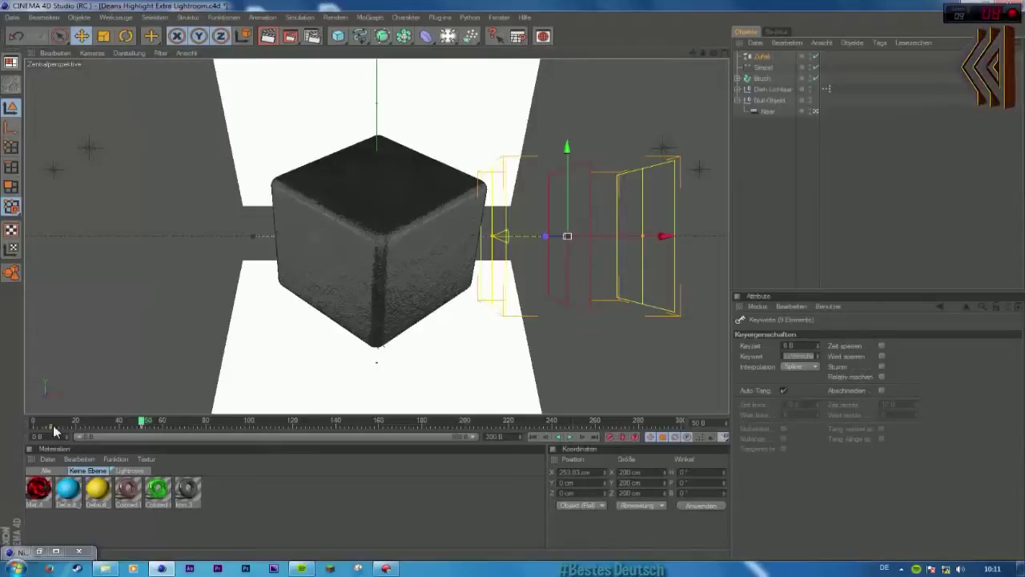
pyautogui.click(51, 420)
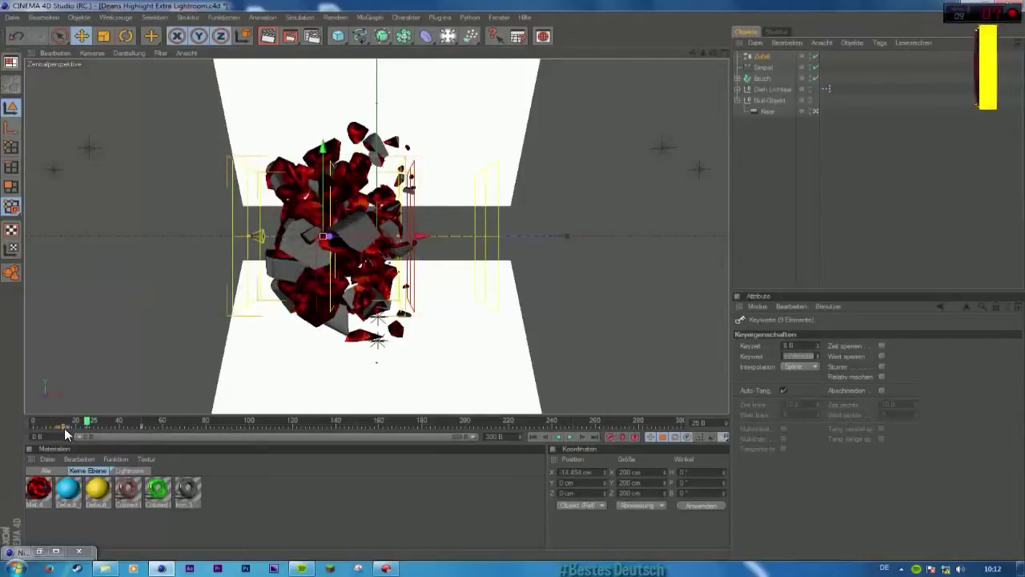
# Step: Render a viewport preview of the partly built cube at frame 34 and scrub through the animation back to frame 0
pyautogui.moveTo(37, 419); pyautogui.dragTo(109, 492)
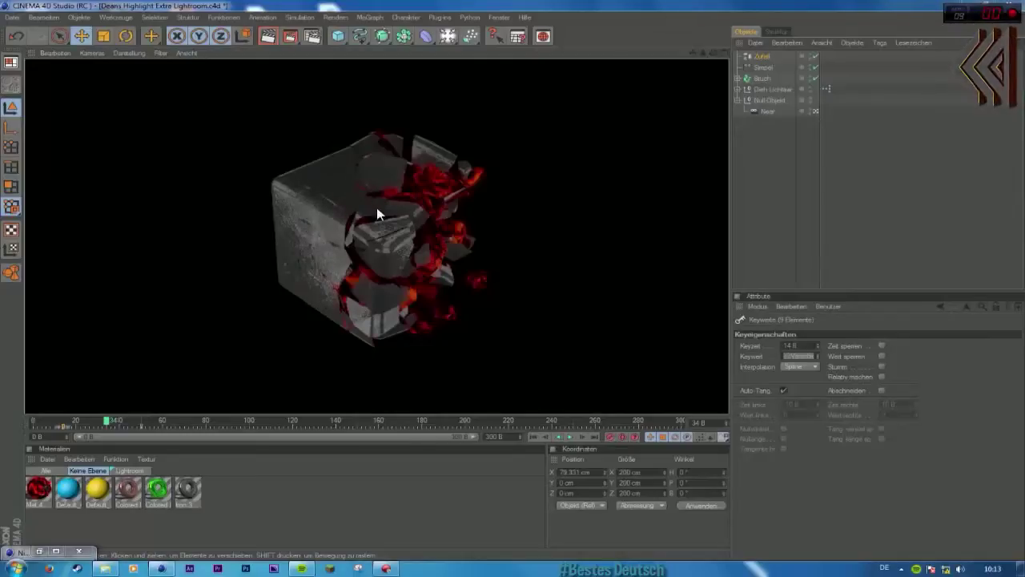
pyautogui.click(294, 490)
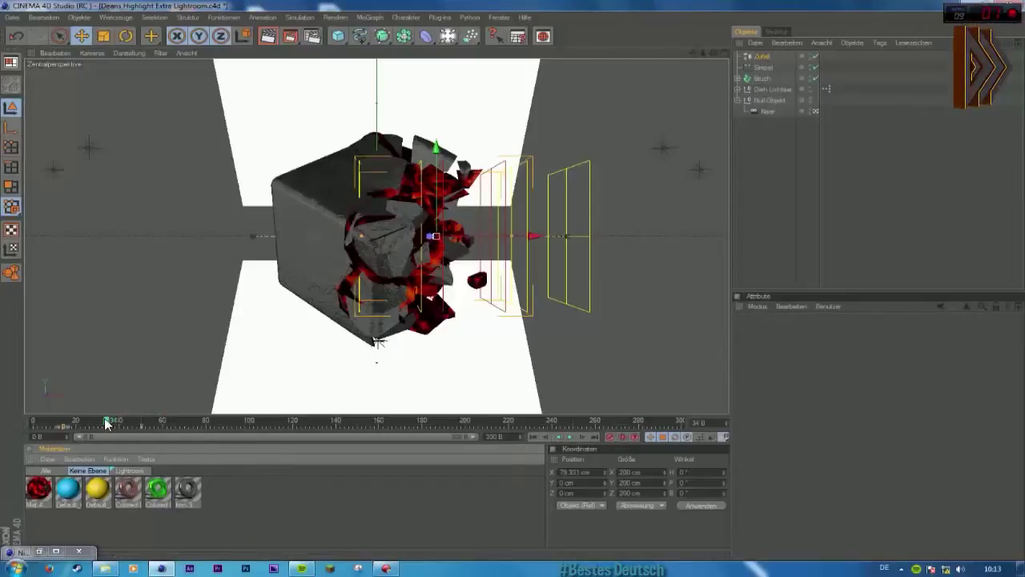
pyautogui.moveTo(106, 423); pyautogui.dragTo(144, 425)
pyautogui.moveTo(125, 420); pyautogui.dragTo(33, 420)
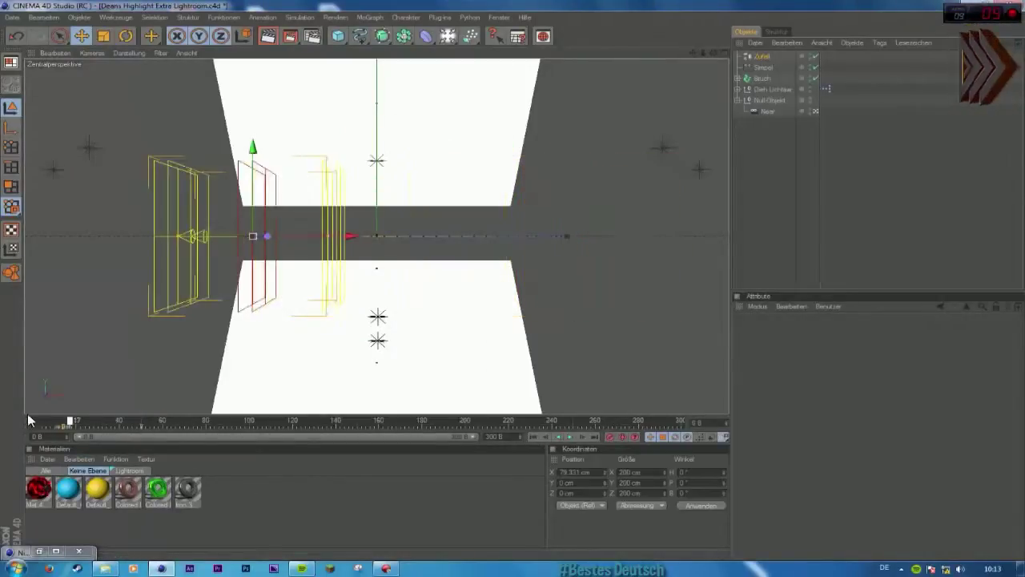
# Step: Preview Mat.10 in the Mats folder of the Lightroom V2 library in the Content Browser
pyautogui.click(544, 37)
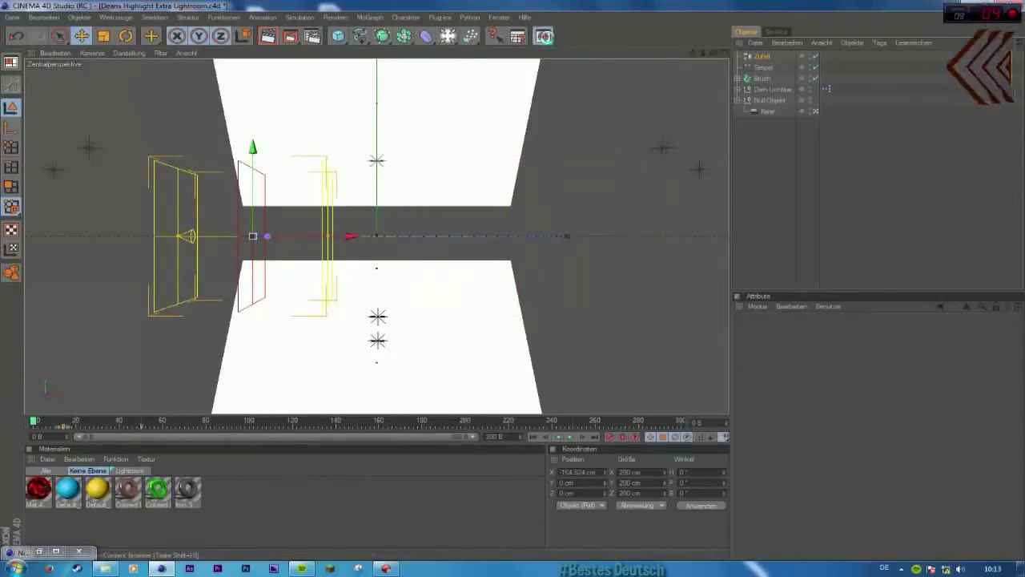
pyautogui.scroll(5, 140, 160)
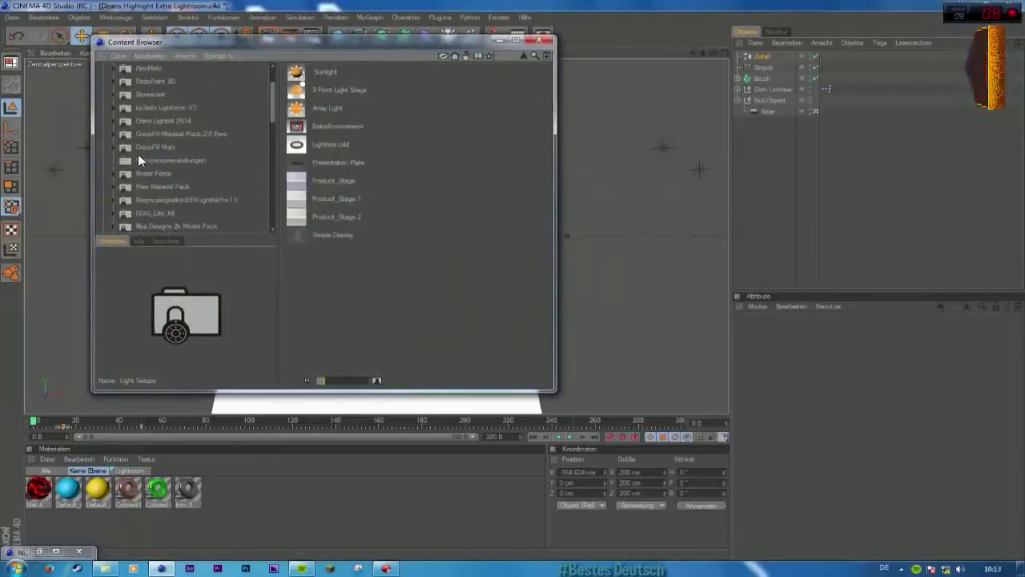
pyautogui.click(154, 108)
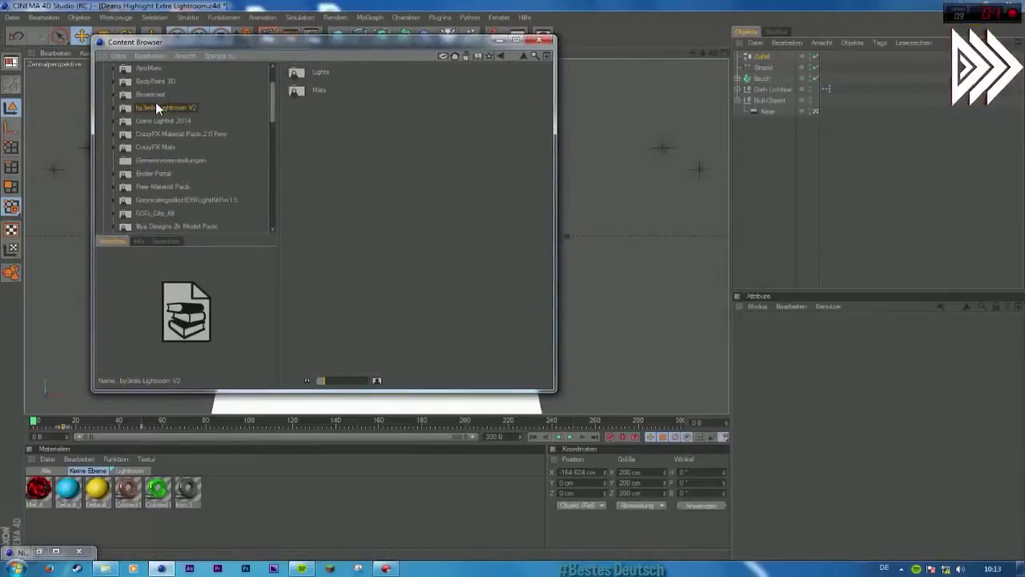
pyautogui.doubleClick(318, 89)
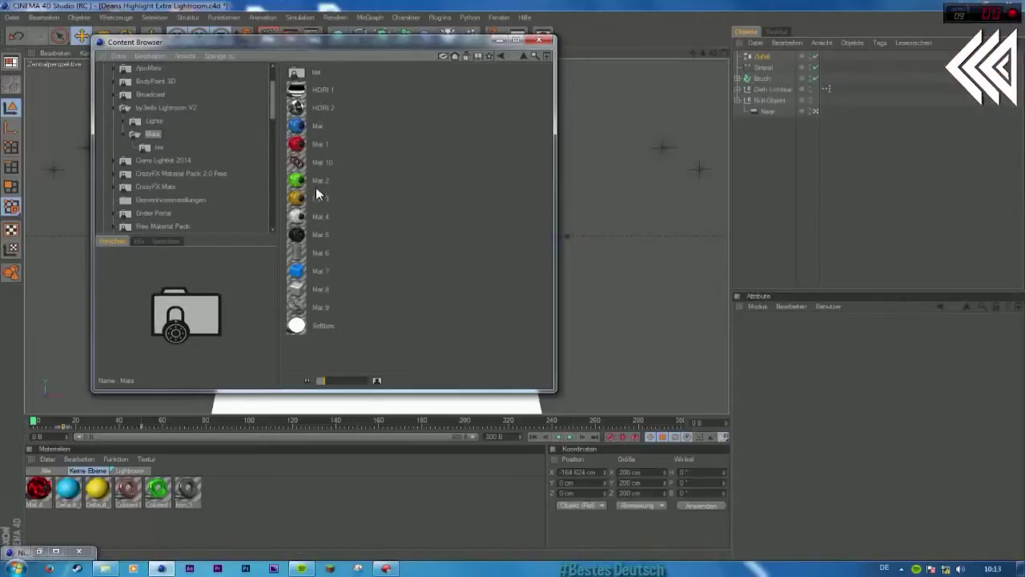
pyautogui.click(312, 164)
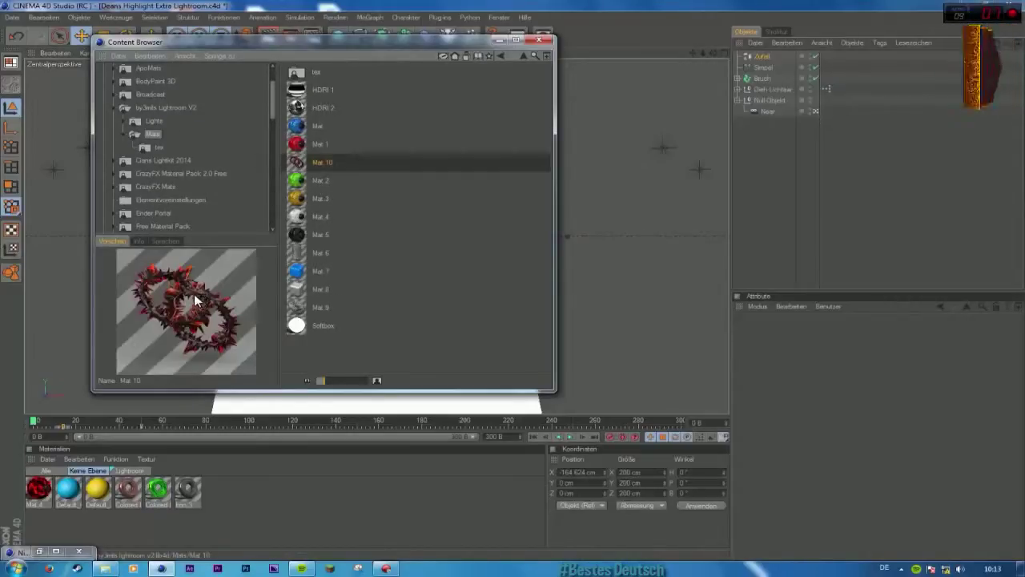
pyautogui.click(538, 41)
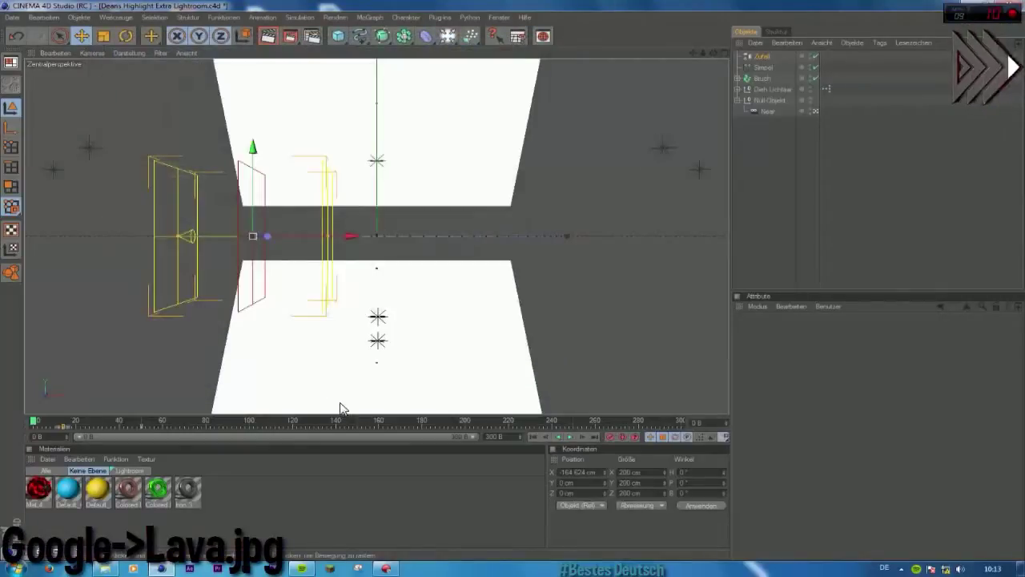
# Step: Switch to Windows Explorer, find the JuuStudios intro in the external drive's GFX > Finale Intros folder, and scrub through its fractured block animation
pyautogui.click(105, 569)
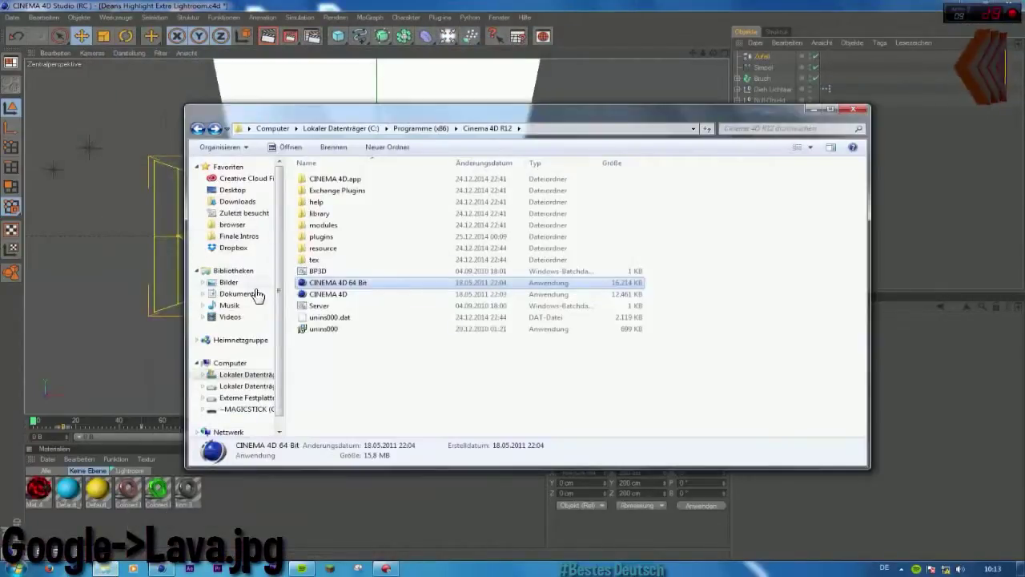
pyautogui.scroll(-1, 277, 330)
pyautogui.click(257, 388)
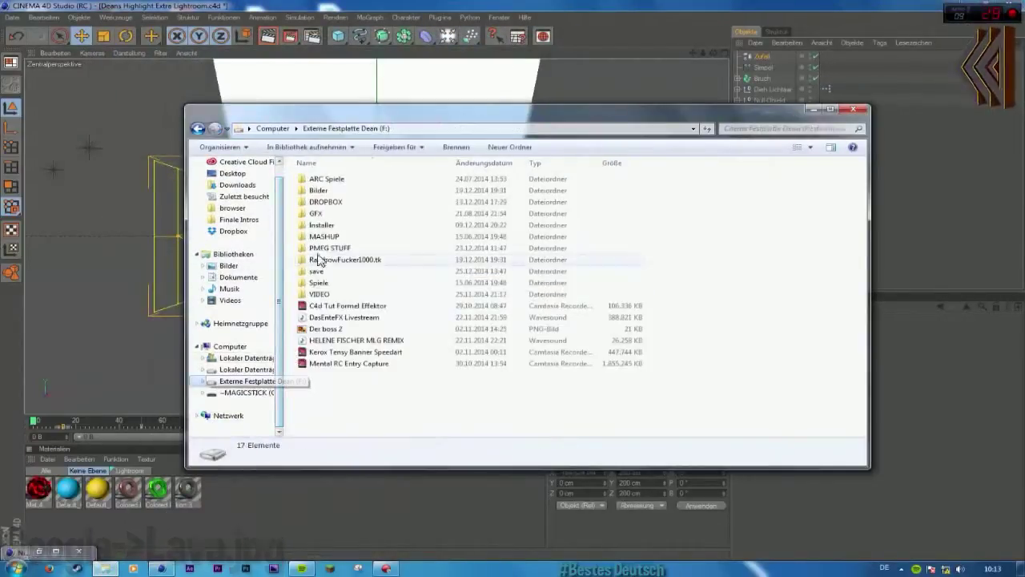
pyautogui.doubleClick(327, 211)
pyautogui.doubleClick(337, 247)
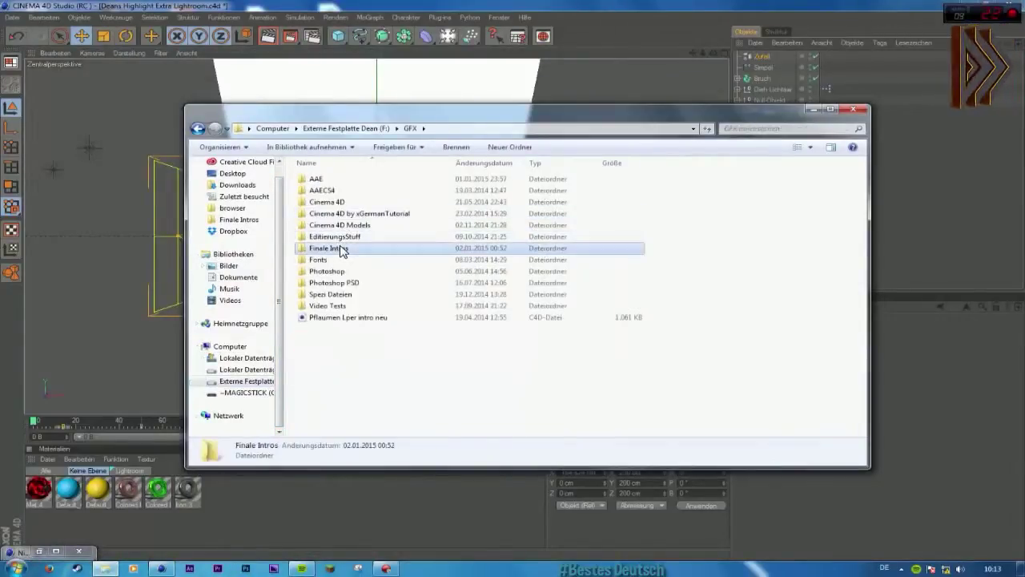
pyautogui.scroll(-5, 677, 280)
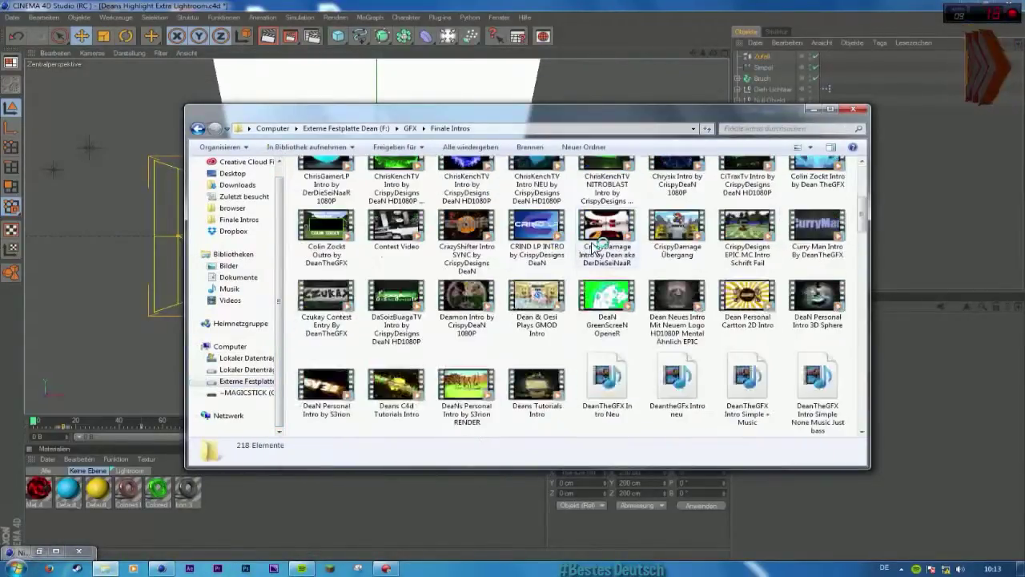
pyautogui.scroll(5, 677, 280)
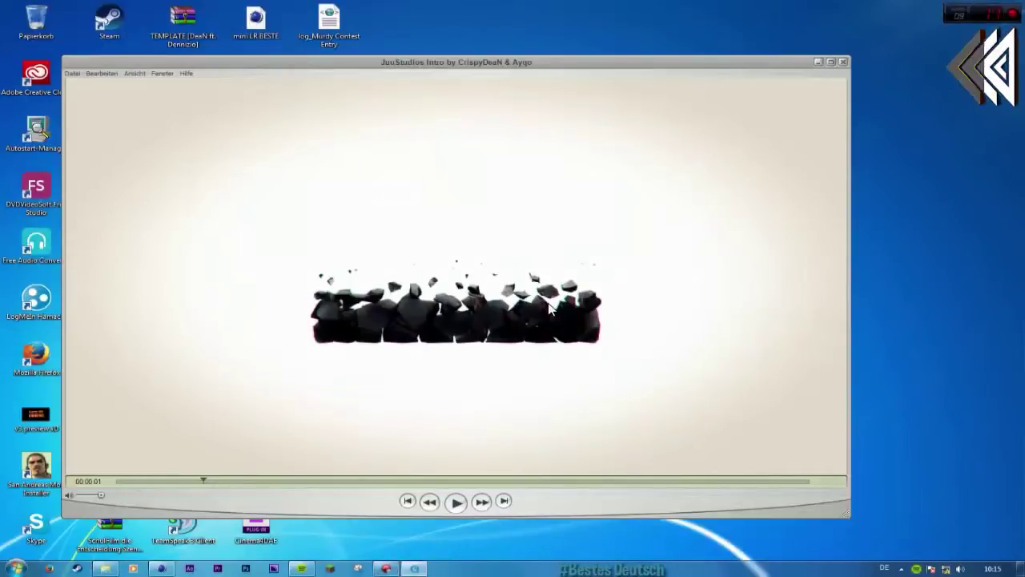
pyautogui.moveTo(204, 480); pyautogui.dragTo(310, 485)
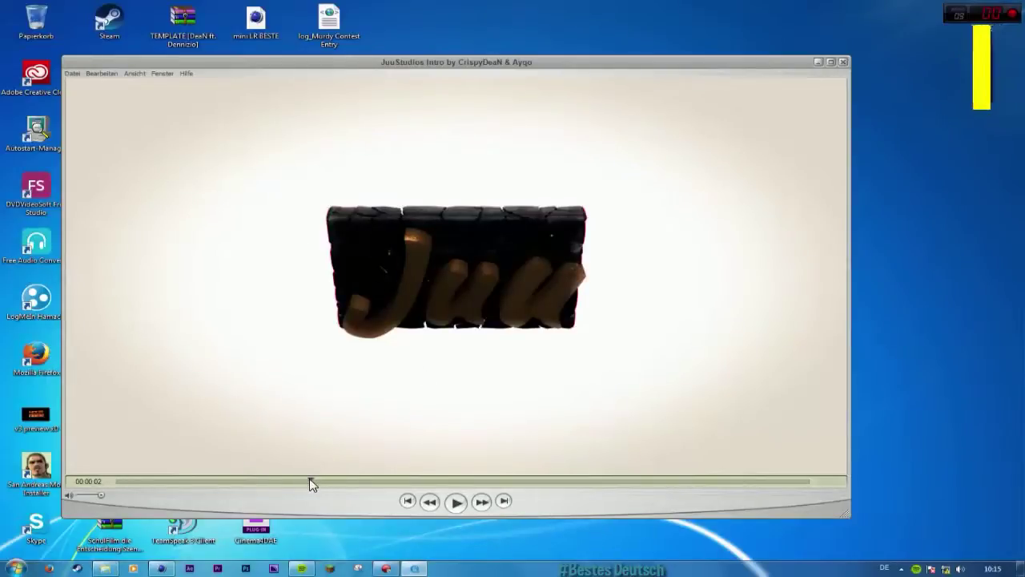
pyautogui.moveTo(310, 484)
pyautogui.mouseDown()
pyautogui.moveTo(340, 487)
pyautogui.moveTo(312, 484)
pyautogui.mouseUp()
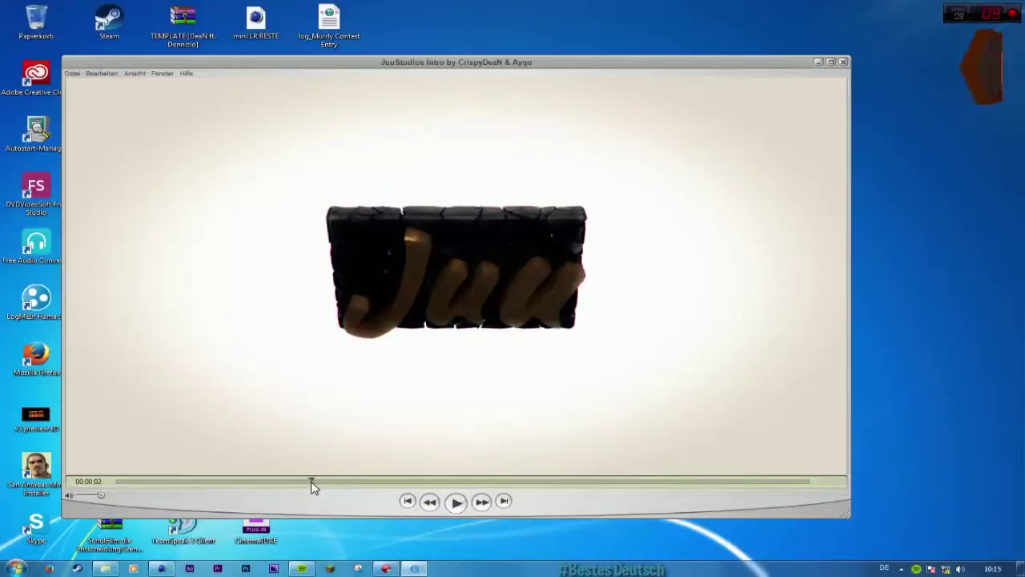
# Step: Back in Cinema 4D, preview the Grauer Stein and Schwarzer Stein library materials and compare them with the block in the intro video
pyautogui.click(163, 566)
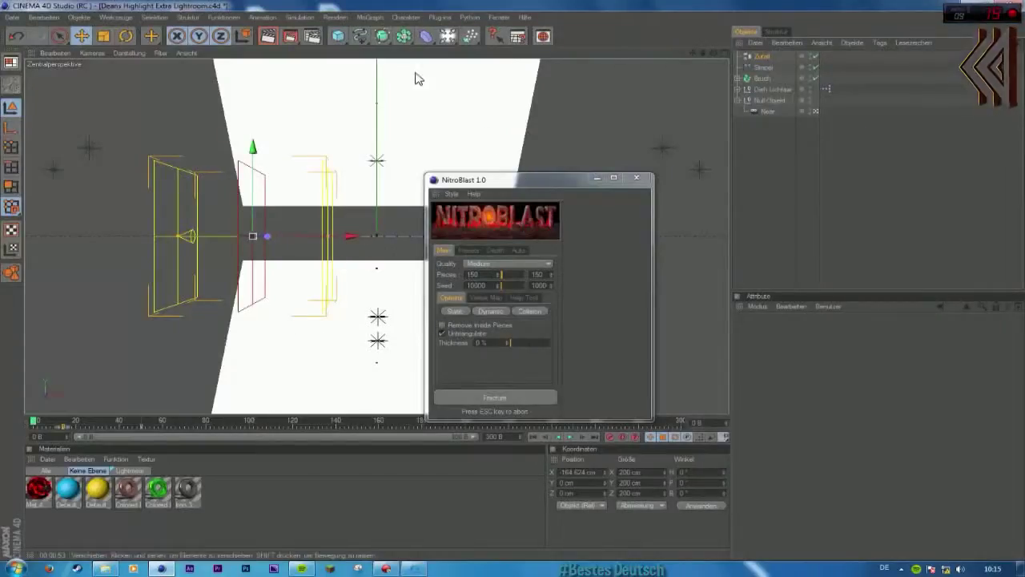
pyautogui.click(542, 37)
pyautogui.scroll(-10, 156, 170)
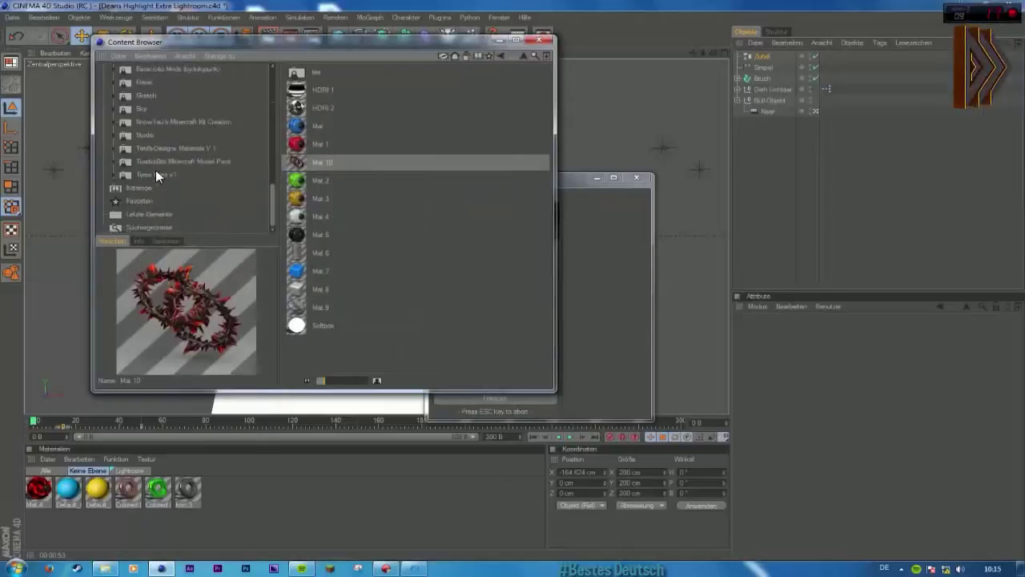
pyautogui.click(161, 148)
pyautogui.doubleClick(326, 122)
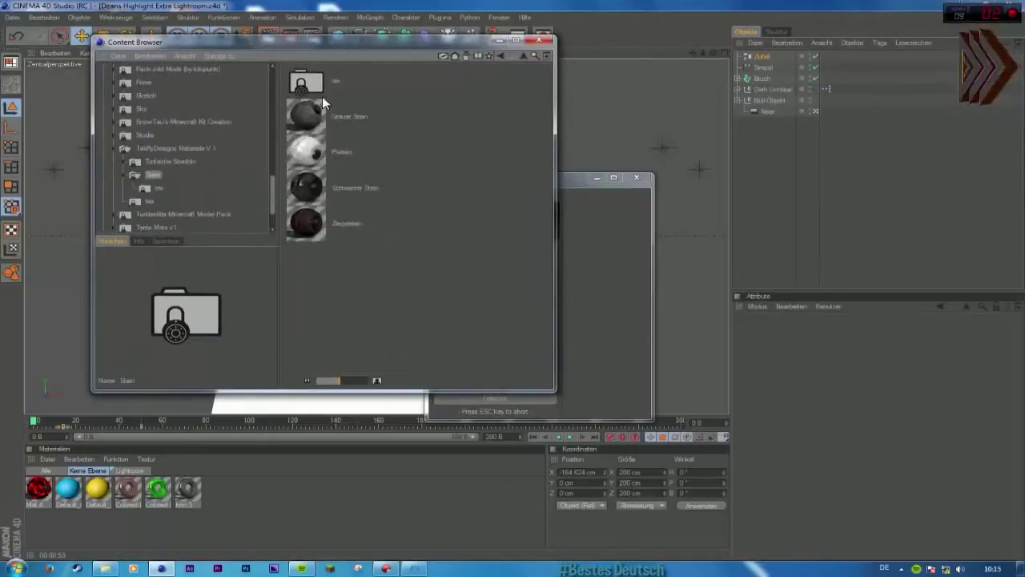
pyautogui.click(324, 116)
pyautogui.click(329, 187)
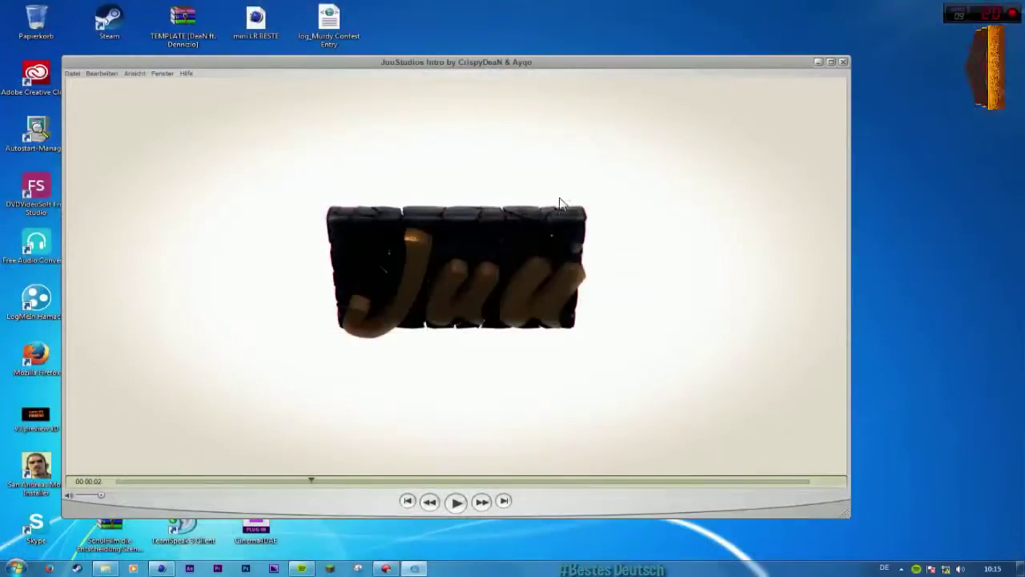
pyautogui.moveTo(313, 481); pyautogui.dragTo(341, 486)
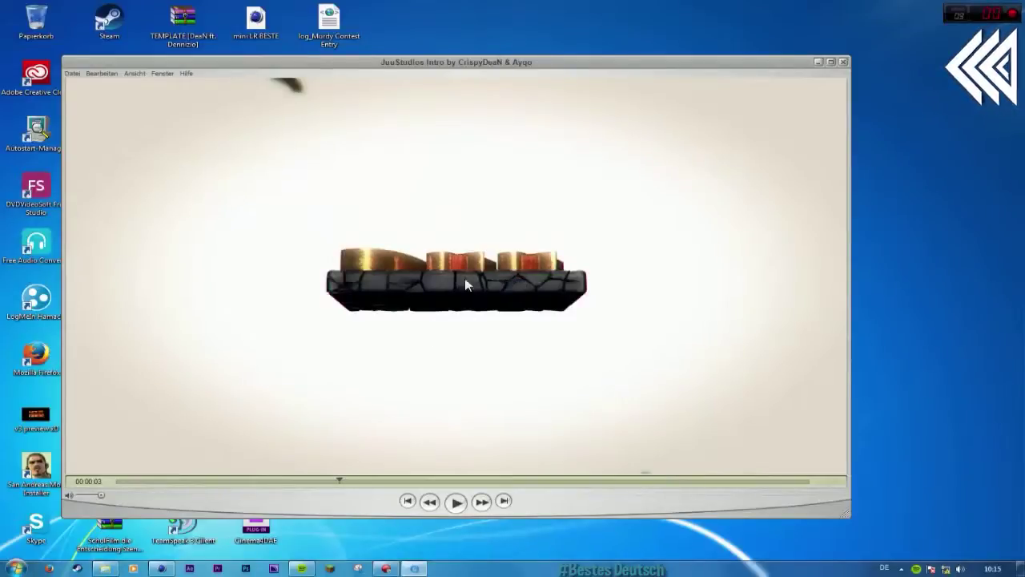
pyautogui.moveTo(340, 480); pyautogui.dragTo(305, 494)
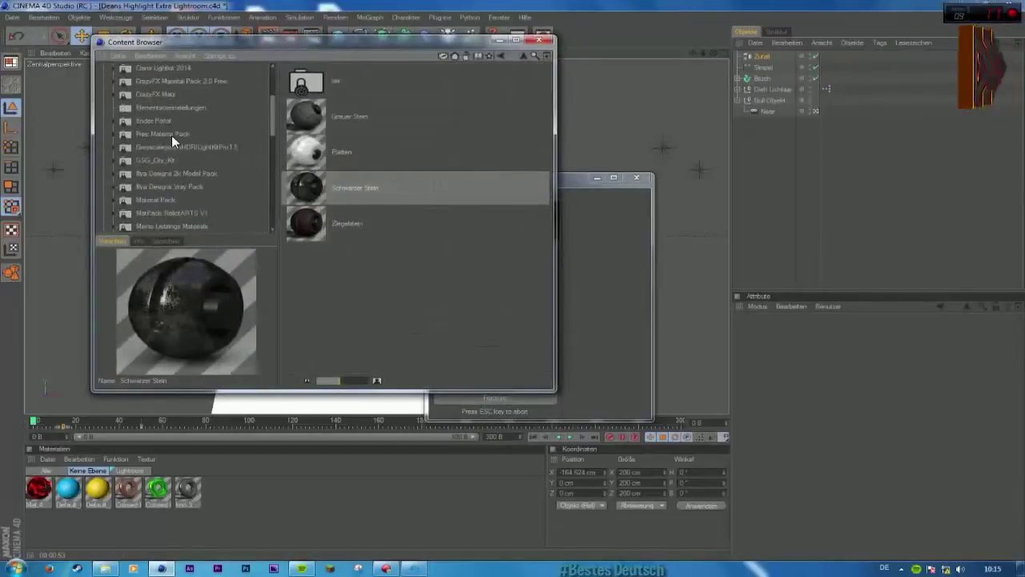
# Step: Load Mat.10 from the Lightroom V2 library's Mats folder into the scene's materials and close the Content Browser
pyautogui.scroll(2, 152, 121)
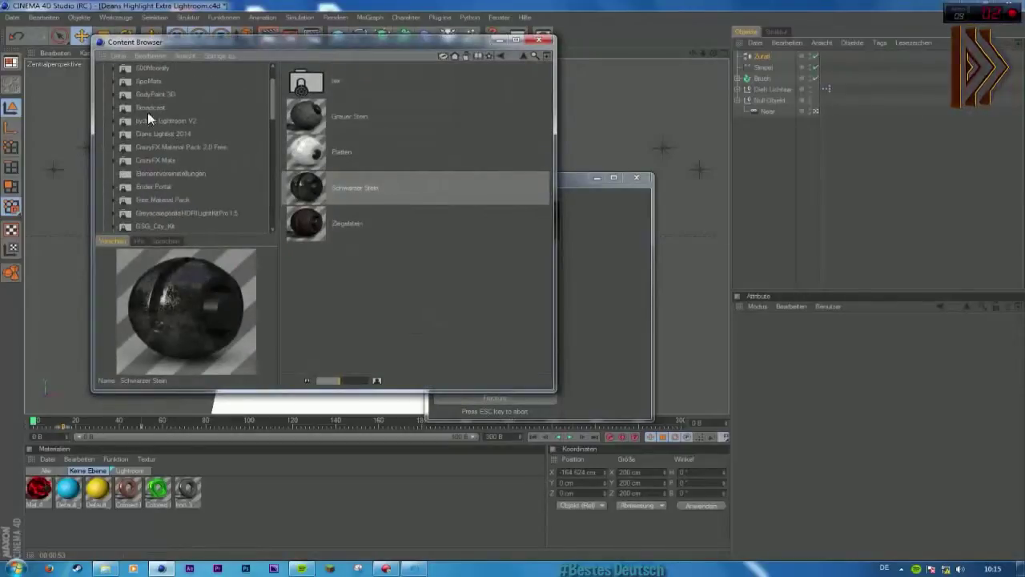
pyautogui.click(165, 118)
pyautogui.doubleClick(319, 93)
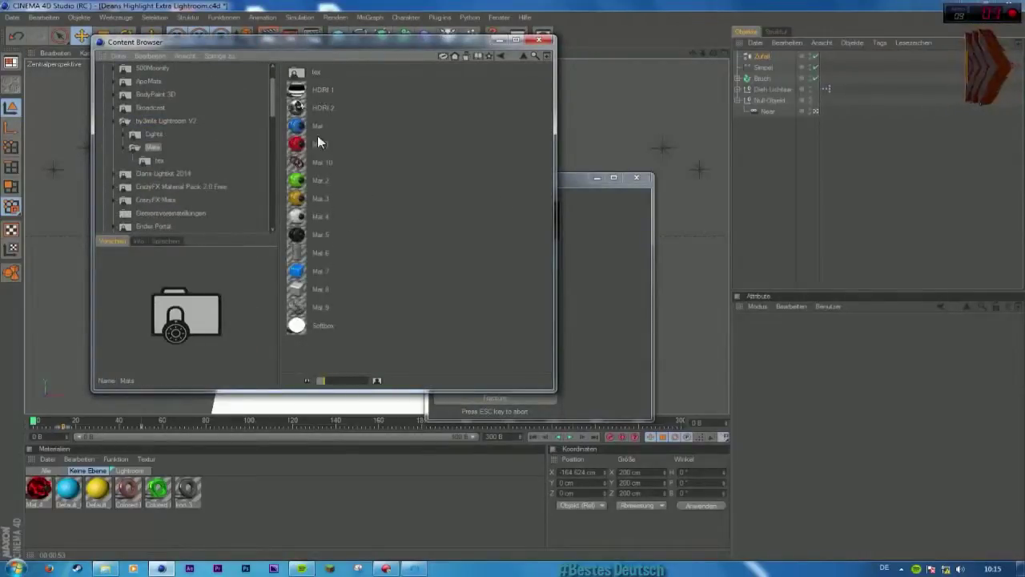
pyautogui.doubleClick(318, 162)
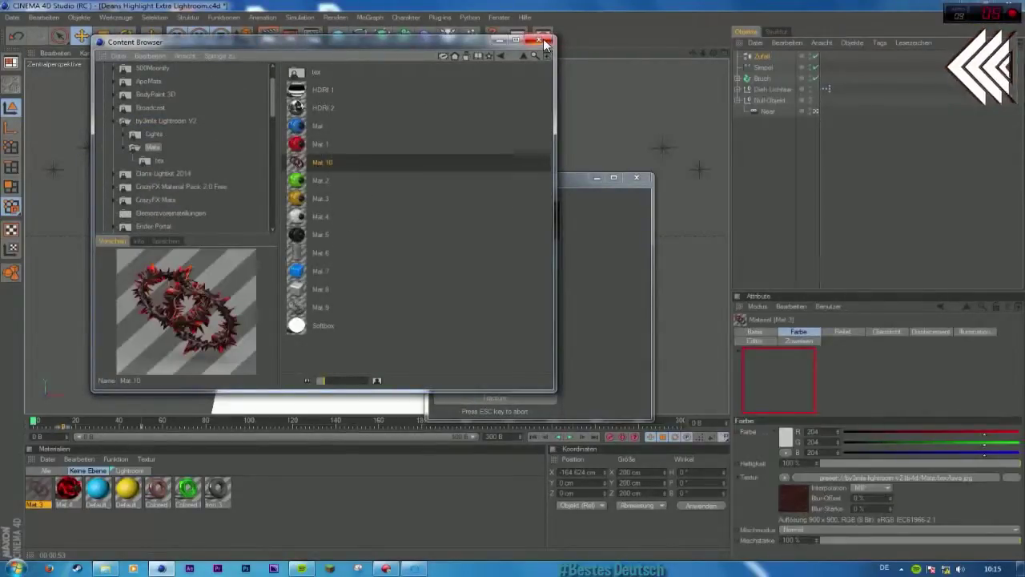
pyautogui.click(542, 42)
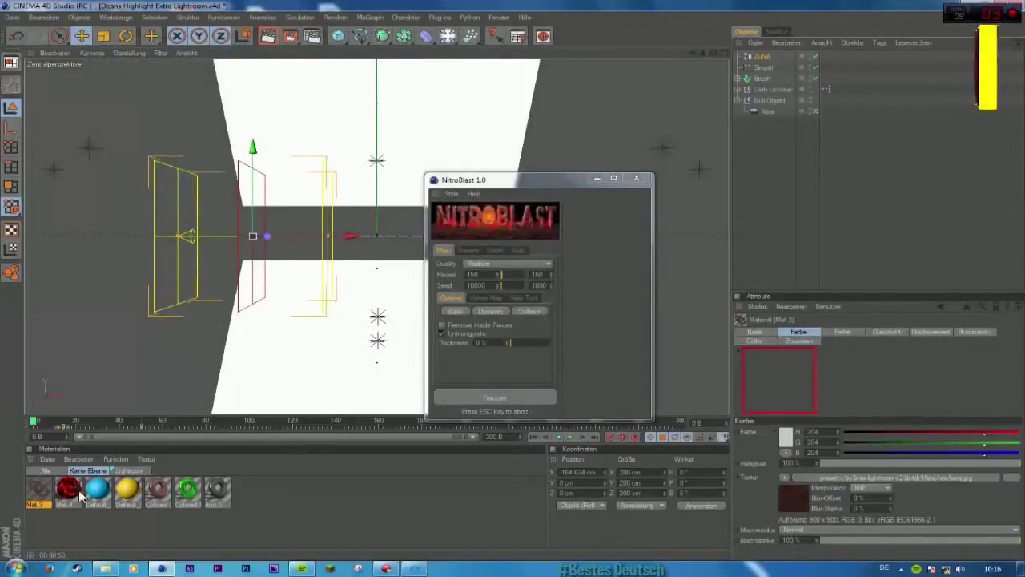
# Step: Open the imported lava material in the Material Editor and inspect the lava.jpg texture in its Farbe channel
pyautogui.doubleClick(38, 490)
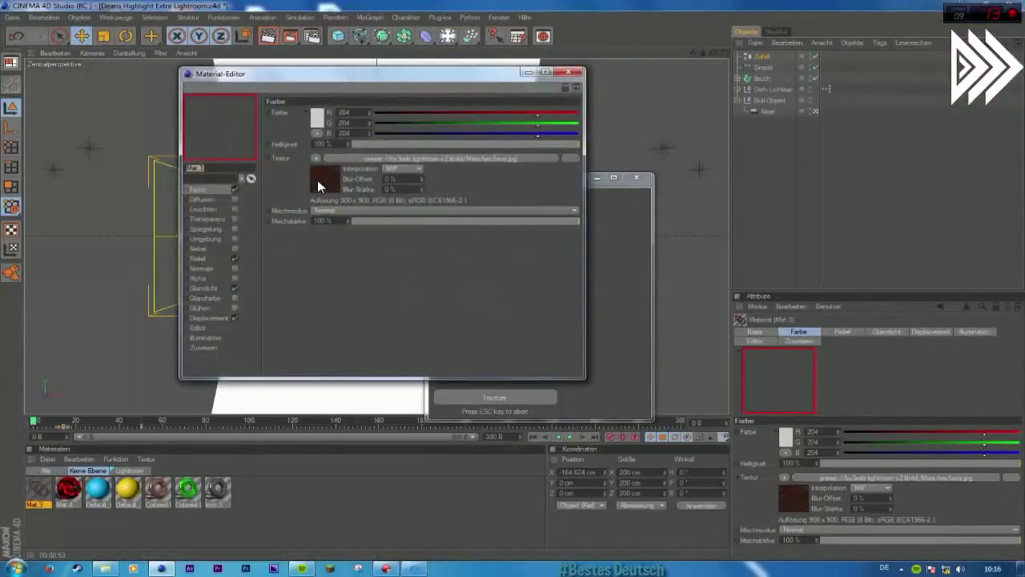
pyautogui.click(269, 158)
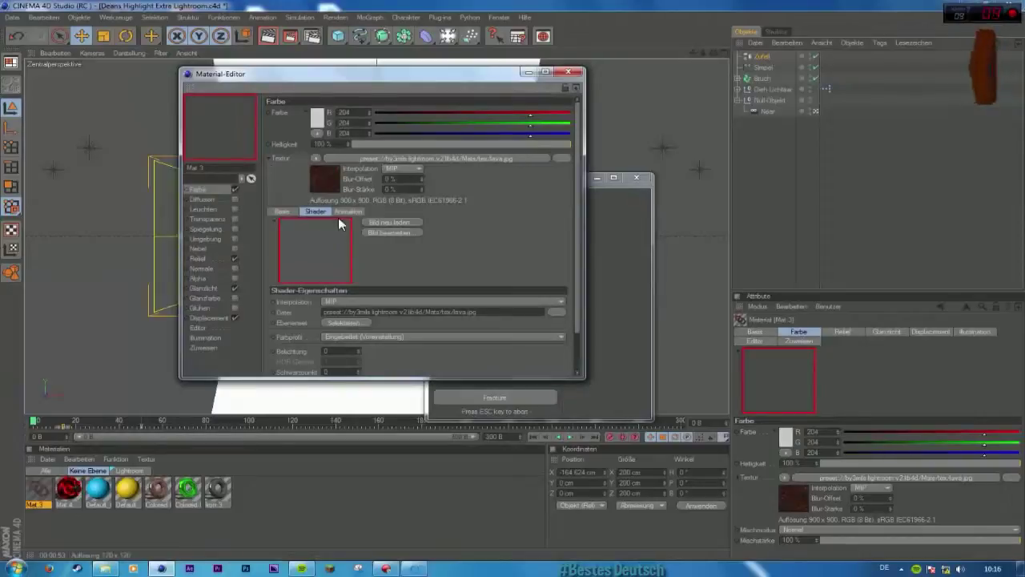
pyautogui.click(266, 158)
# Step: Preview the lava material on a Double Torus (GI), reduce its Displacement strength to about 25 %, and close the Material Editor
pyautogui.click(209, 317)
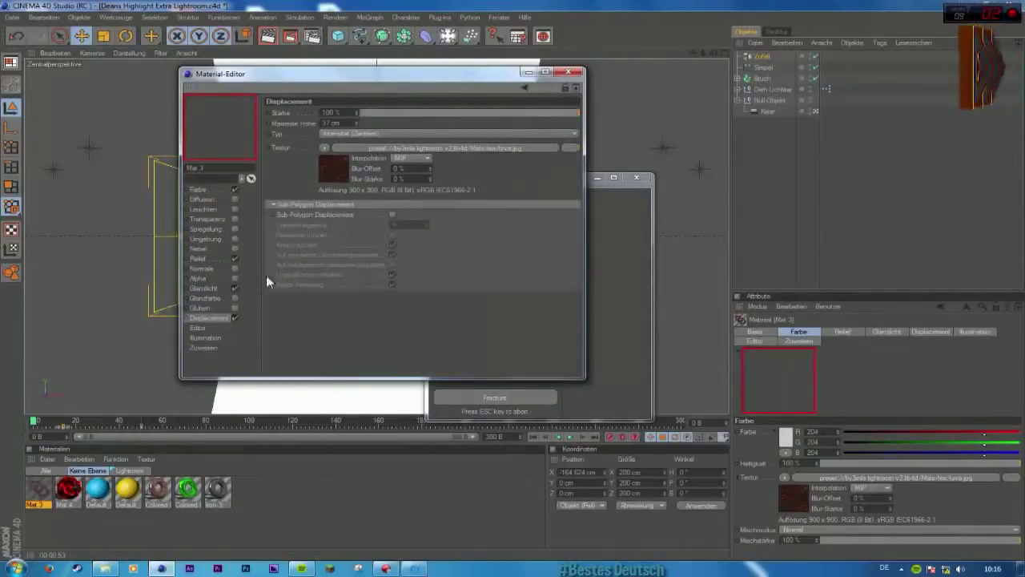
pyautogui.rightClick(242, 109)
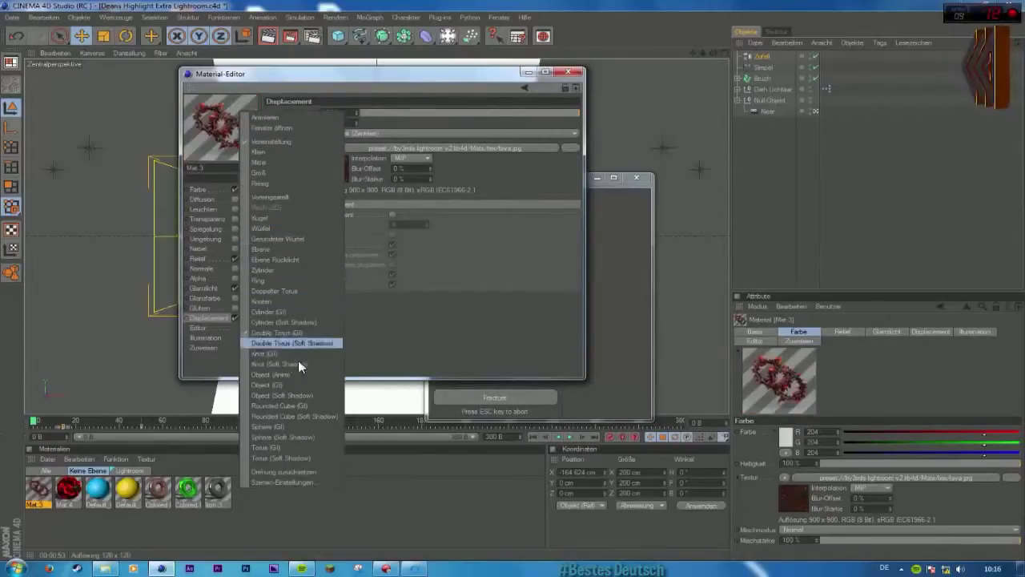
pyautogui.click(277, 332)
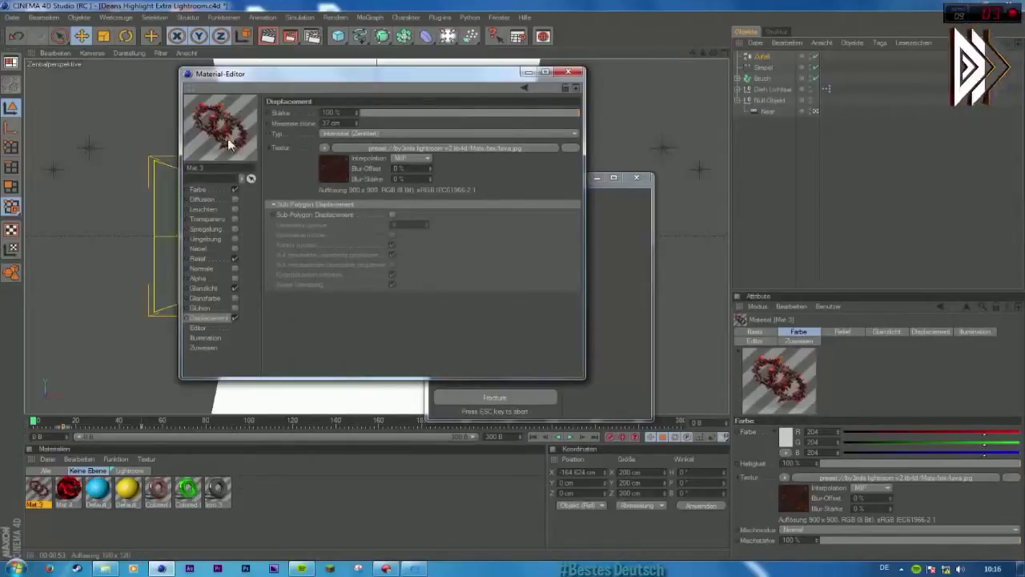
pyautogui.moveTo(571, 112); pyautogui.dragTo(471, 120)
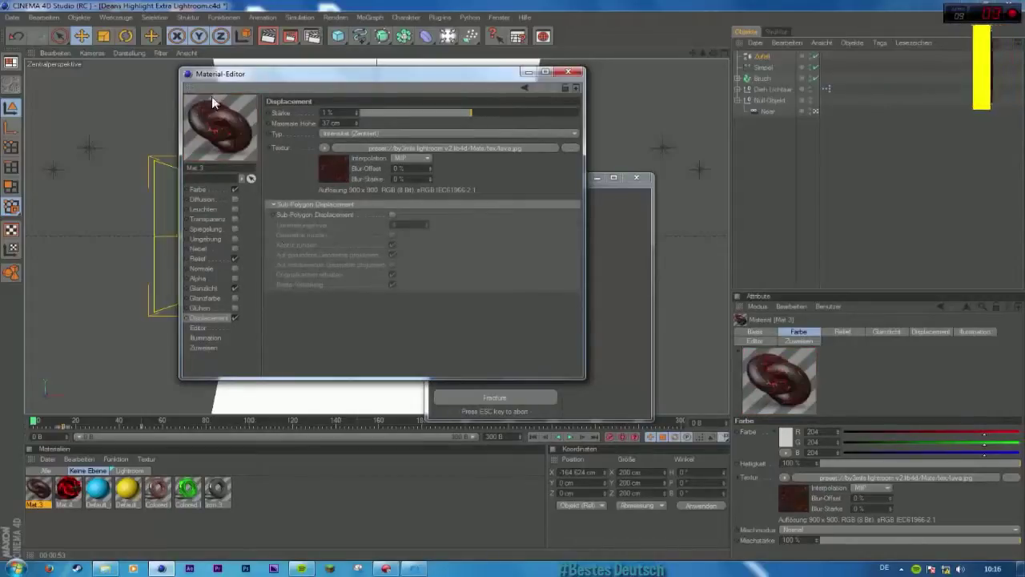
pyautogui.moveTo(482, 109); pyautogui.dragTo(496, 112)
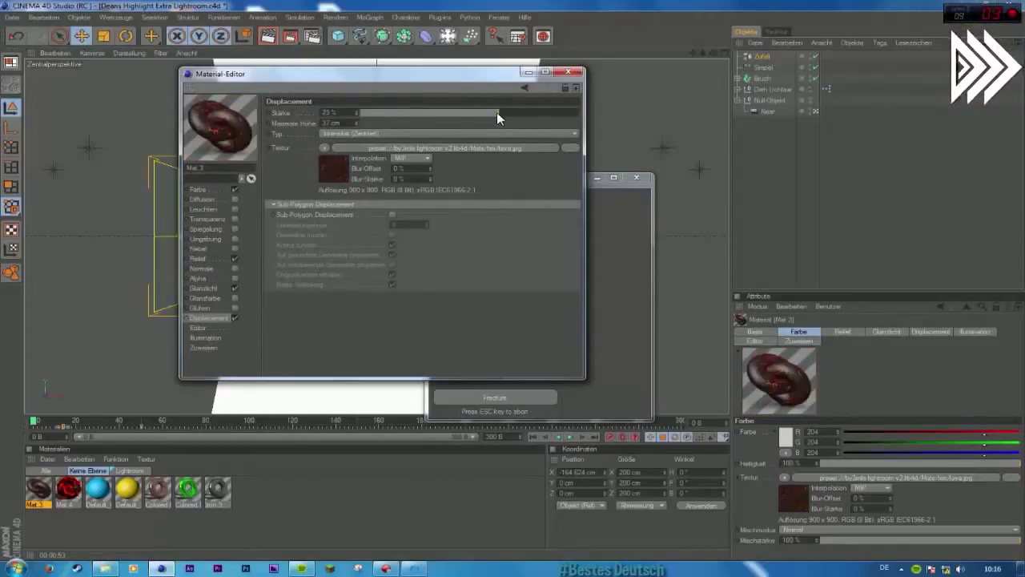
pyautogui.click(574, 75)
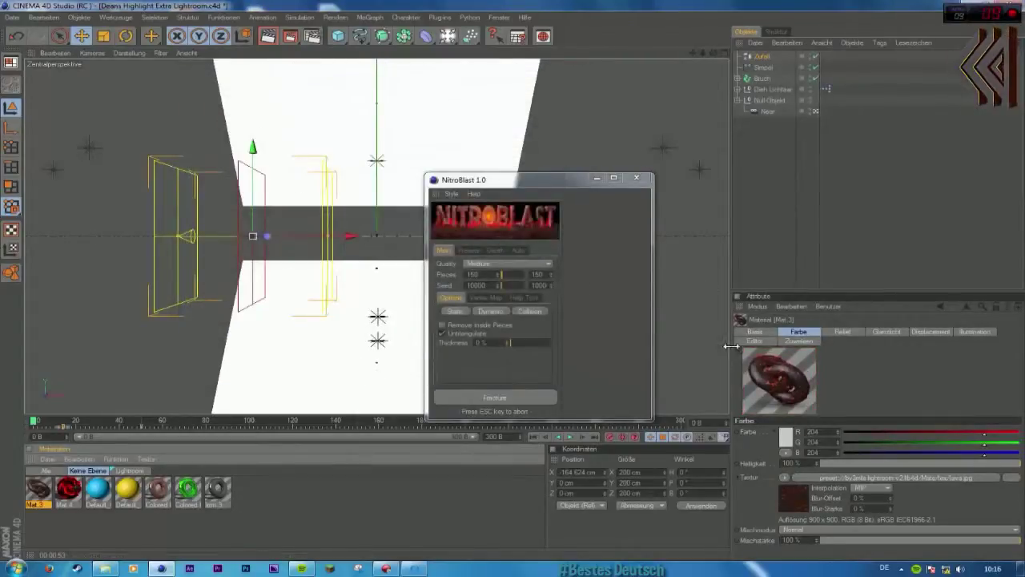
# Step: Close the NitroBlast window and the intro video player, and return to the Cinema 4D scene
pyautogui.click(635, 177)
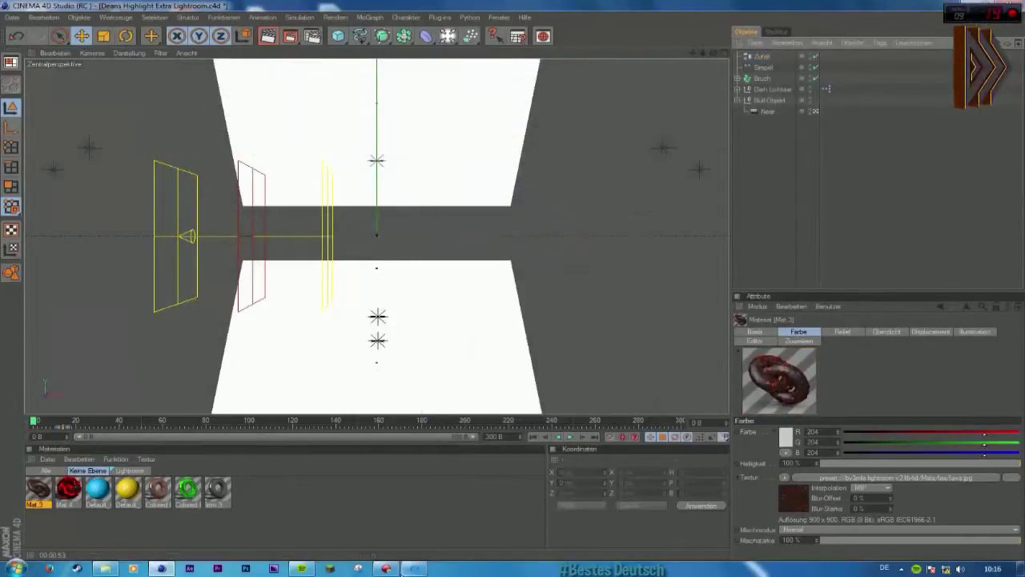
pyautogui.click(387, 569)
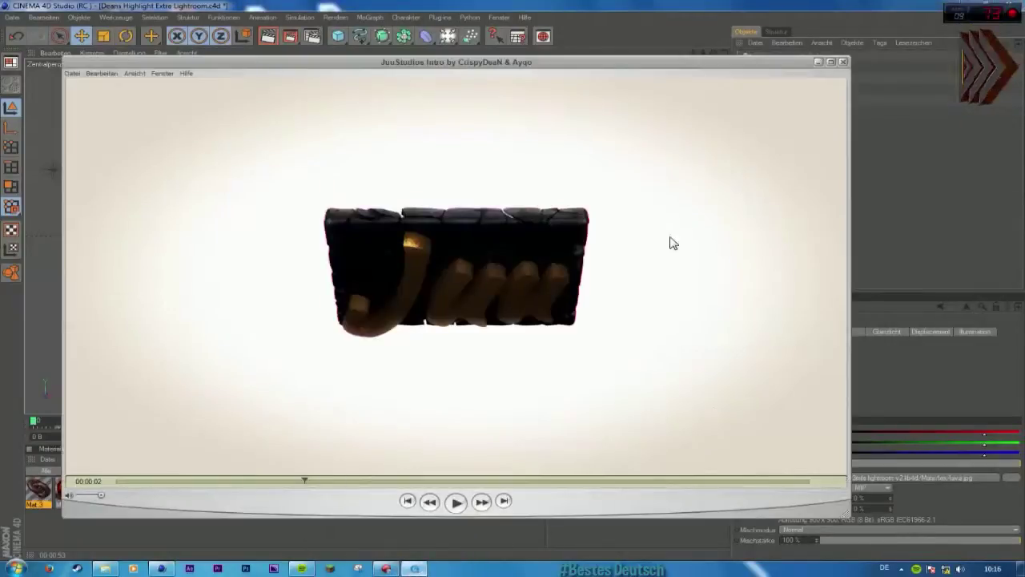
pyautogui.click(843, 61)
pyautogui.click(961, 6)
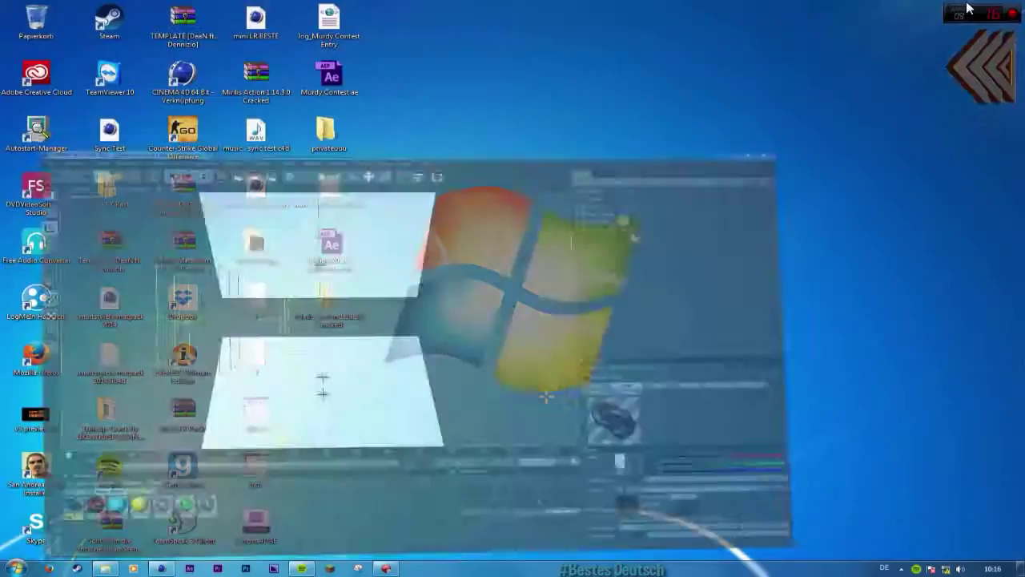
pyautogui.click(161, 569)
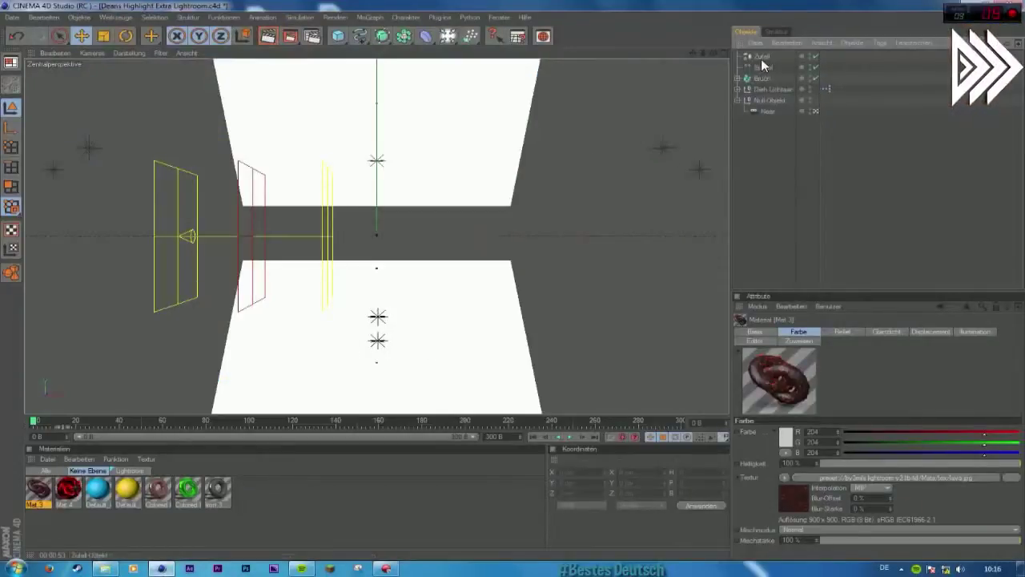
# Step: Clear the Zufall, Simpel and Bruch objects from the scene and delete all materials in the Keine Ebene layer
pyautogui.hotkey('ctrl', 'z')
pyautogui.hotkey('ctrl', 'z')
pyautogui.hotkey('ctrl', 'z')
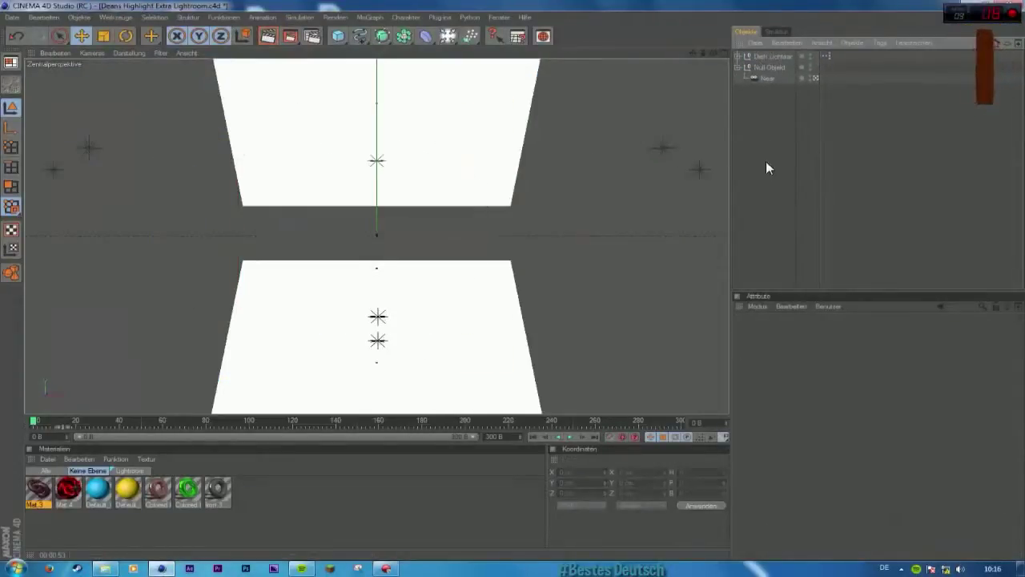
pyautogui.moveTo(296, 530); pyautogui.dragTo(32, 480)
pyautogui.press('Delete')
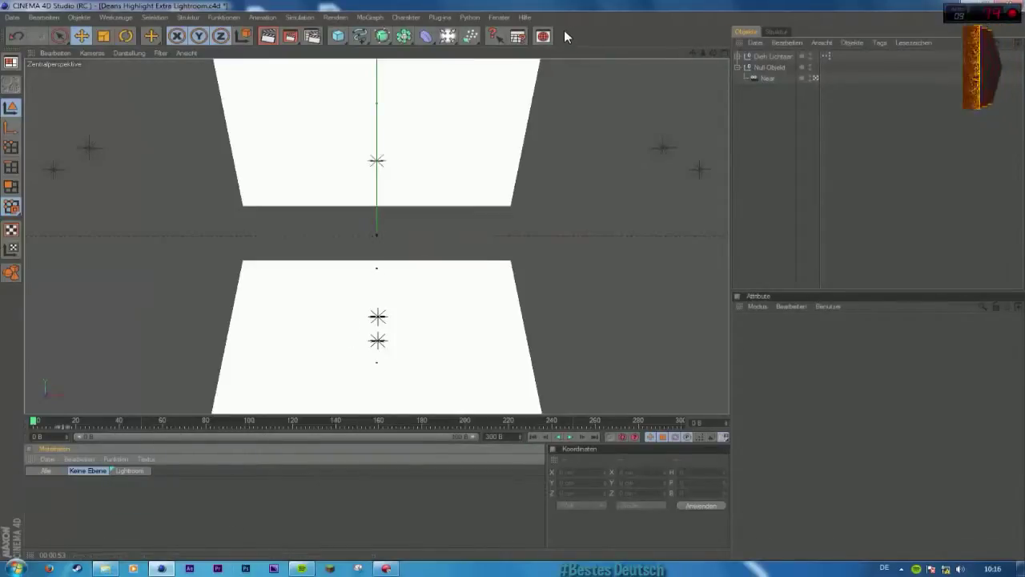
# Step: Collapse the Lightroom V2 library in the Content Browser, look through the other installed preset libraries, and close the browser
pyautogui.click(543, 35)
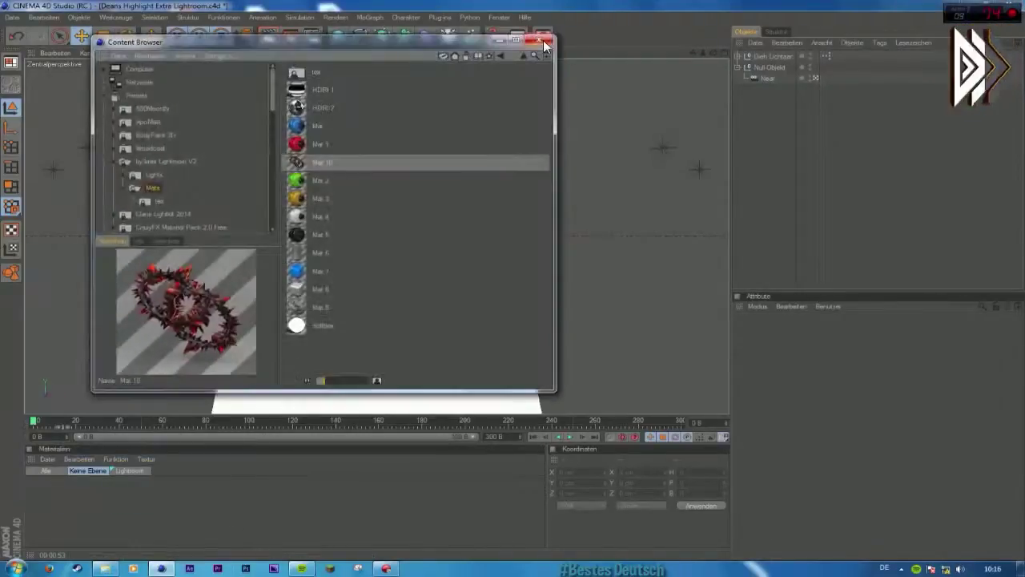
pyautogui.click(115, 161)
pyautogui.scroll(-3, 114, 164)
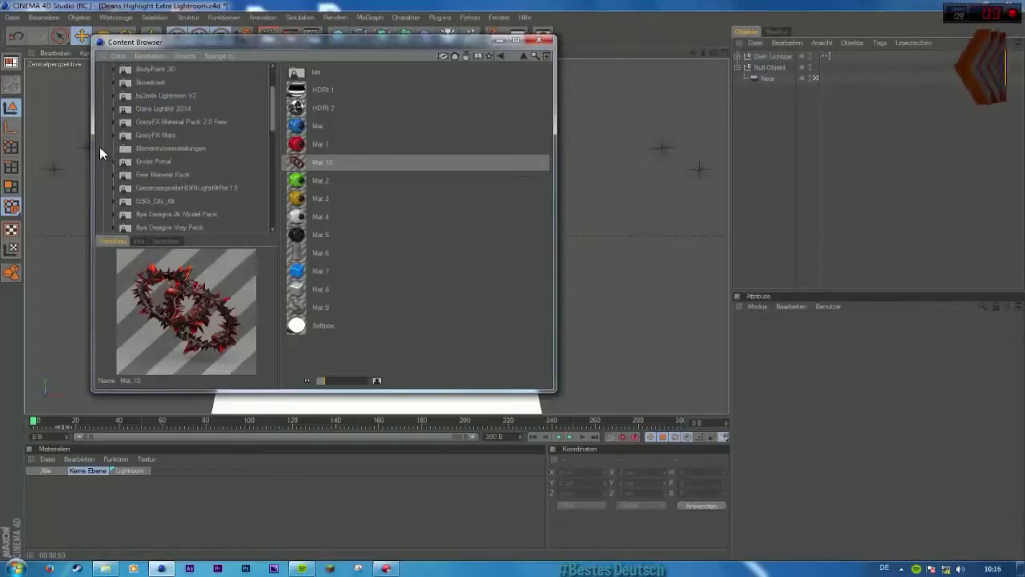
pyautogui.scroll(-9, 239, 185)
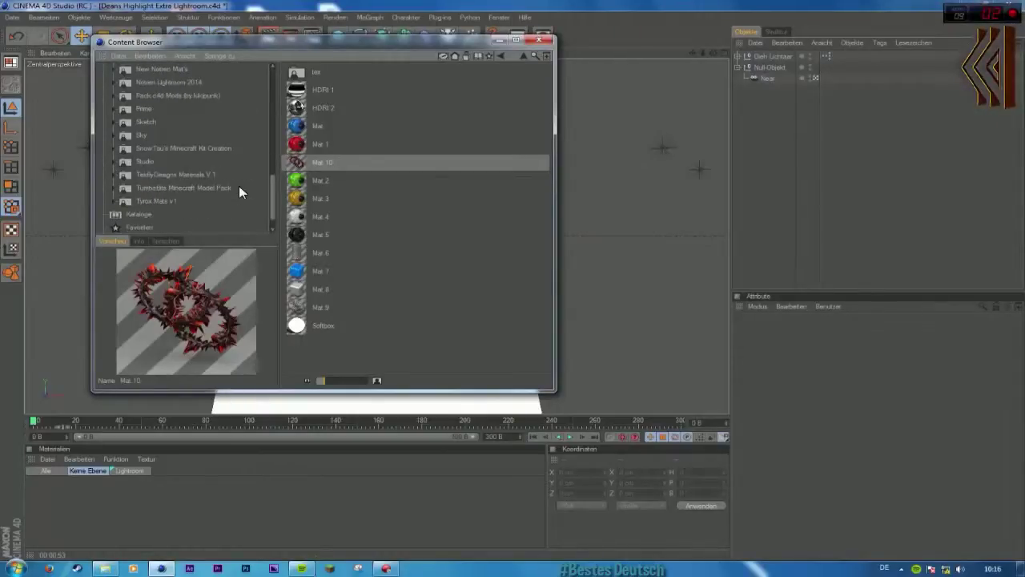
pyautogui.scroll(2, 238, 186)
pyautogui.scroll(-3, 210, 169)
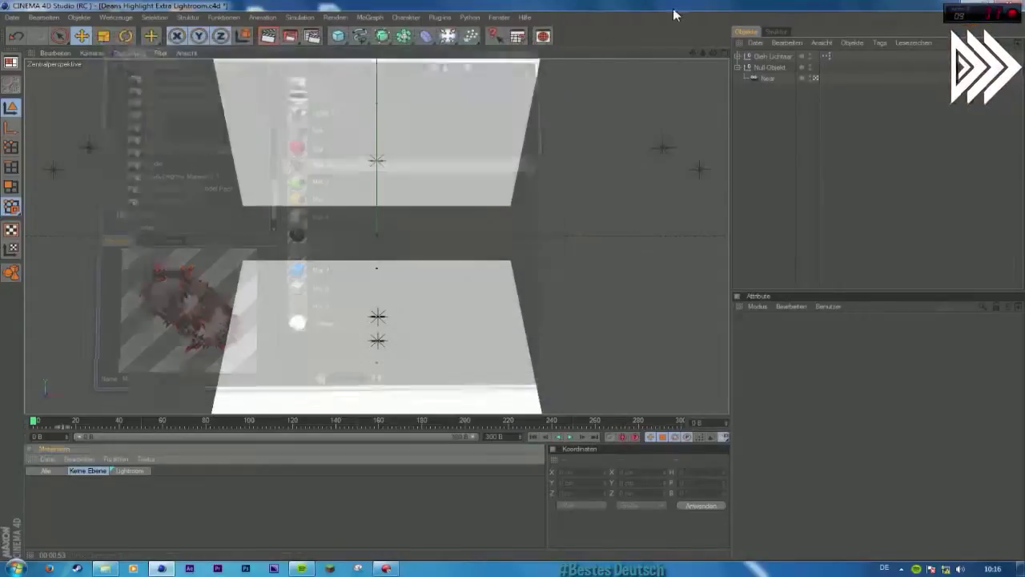
pyautogui.moveTo(674, 14); pyautogui.dragTo(564, 51)
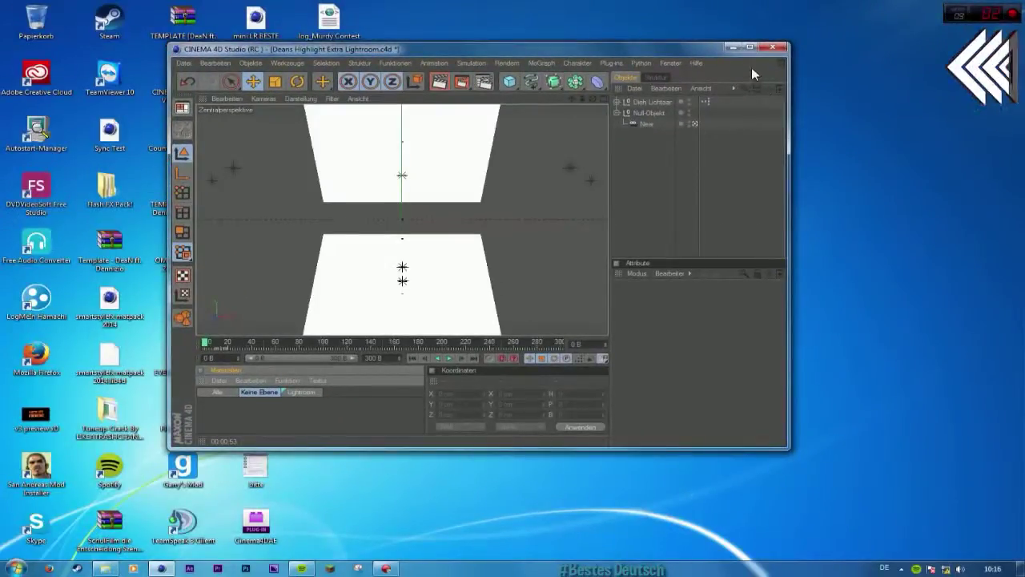
pyautogui.click(749, 47)
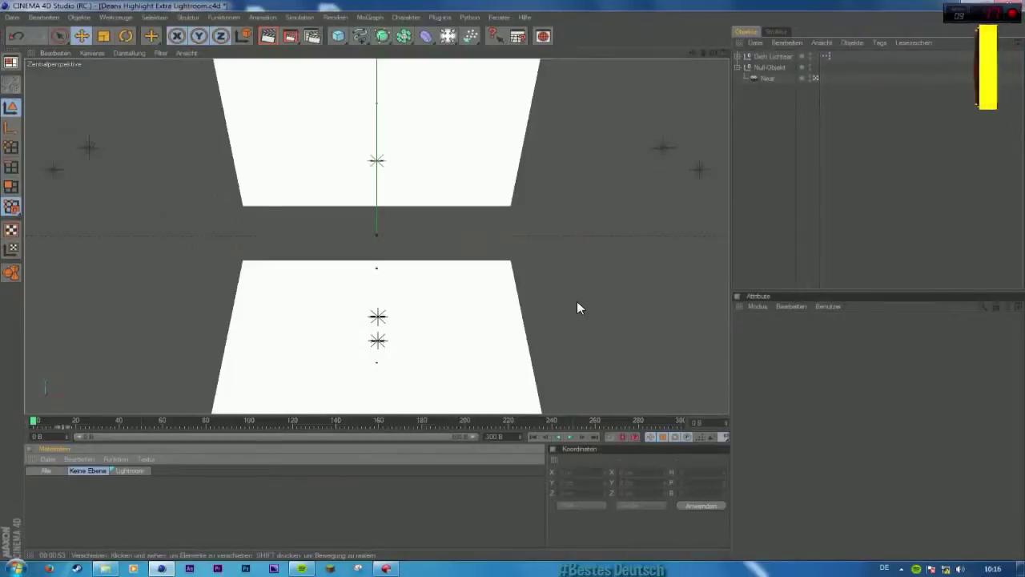